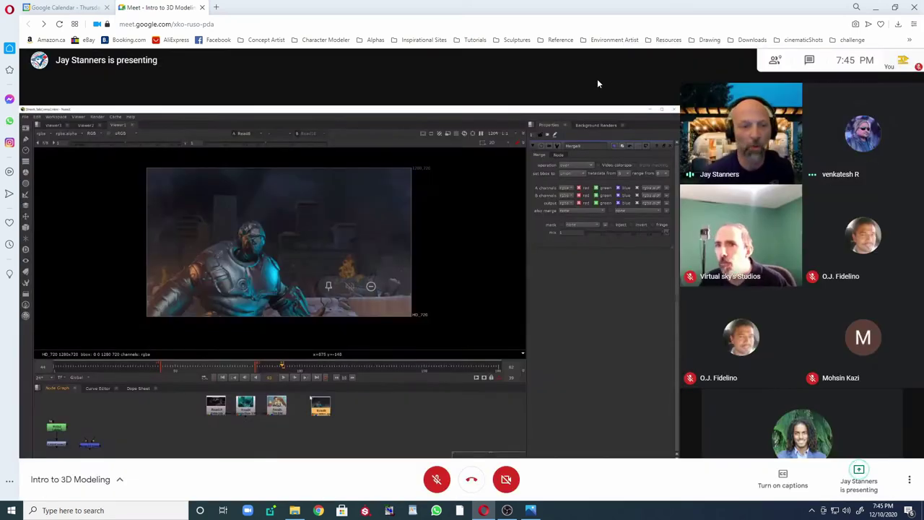
# Step: Show the meeting in full screen and check the list of participants in the call
pyautogui.press('F11')
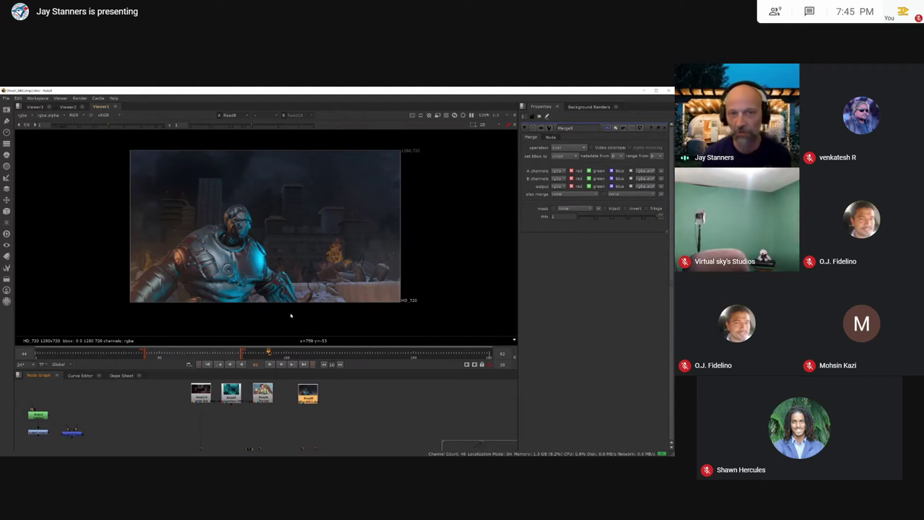
pyautogui.moveTo(858, 78)
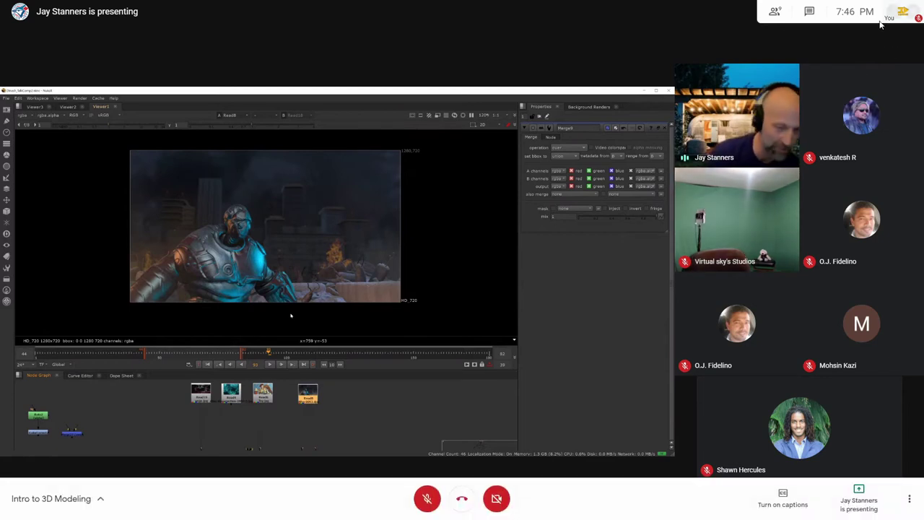
pyautogui.click(784, 11)
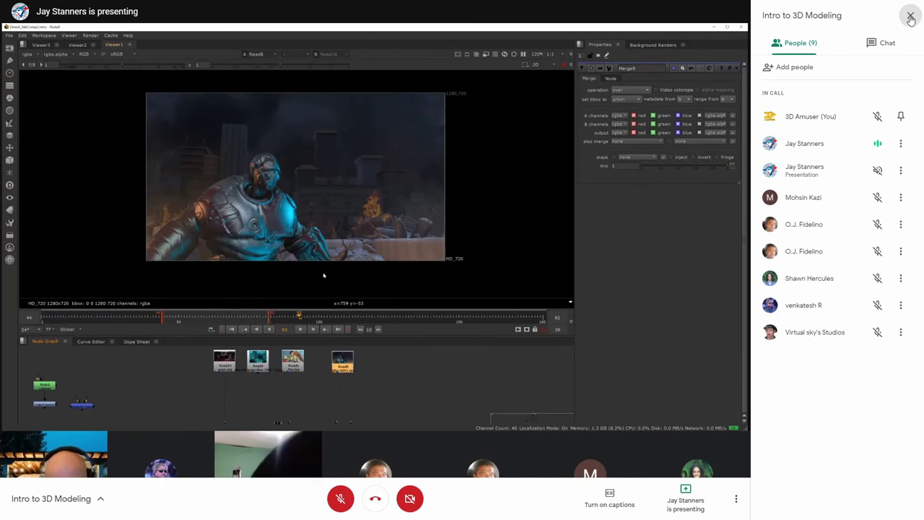
pyautogui.click(911, 17)
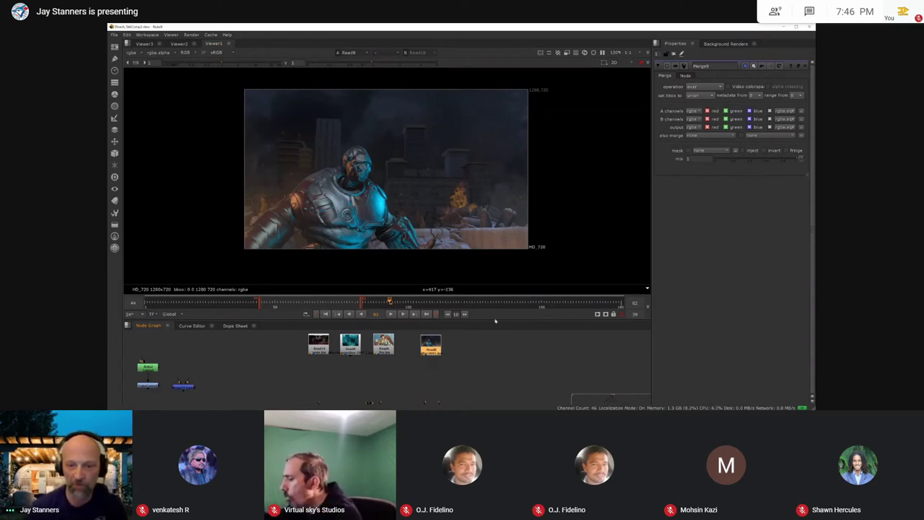
# Step: Enlarge the node graph pane and examine the layout of the compositing node tree
pyautogui.moveTo(493, 321); pyautogui.dragTo(492, 301)
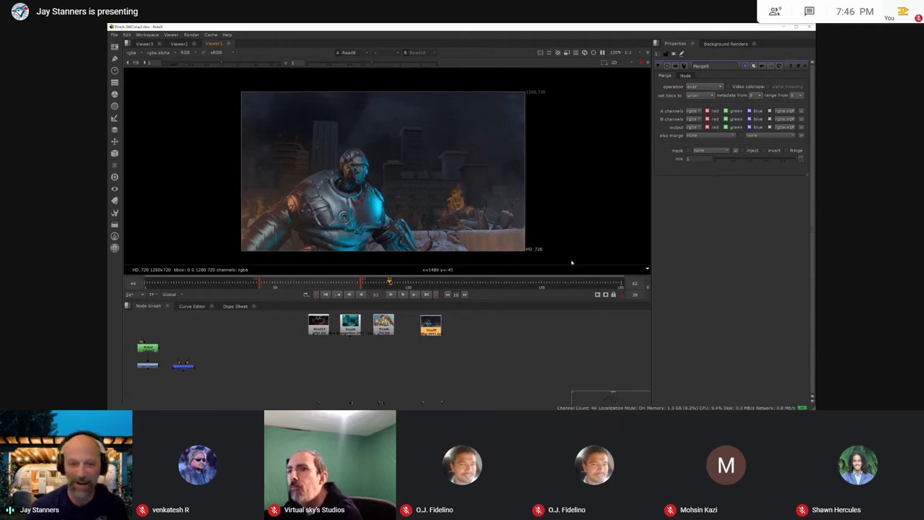
pyautogui.scroll(-3, 458, 355)
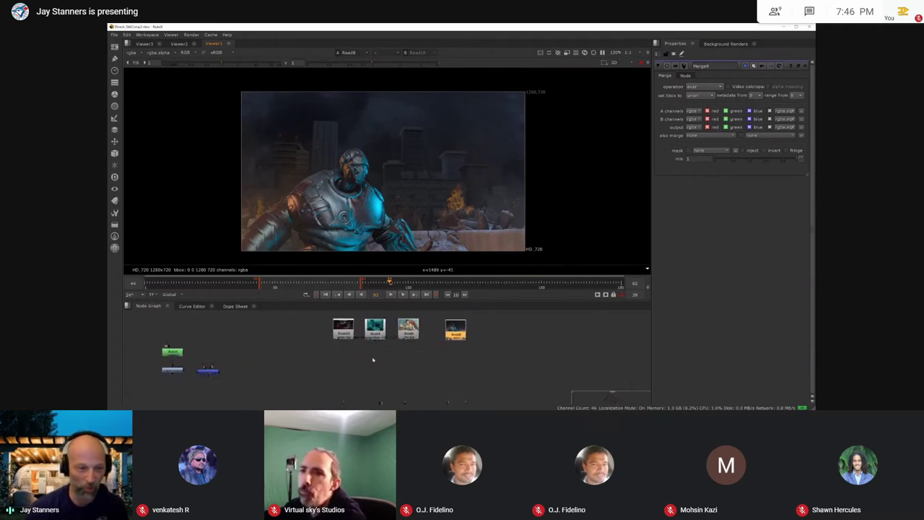
pyautogui.scroll(-1, 403, 357)
pyautogui.moveTo(397, 358); pyautogui.dragTo(353, 338, button='middle')
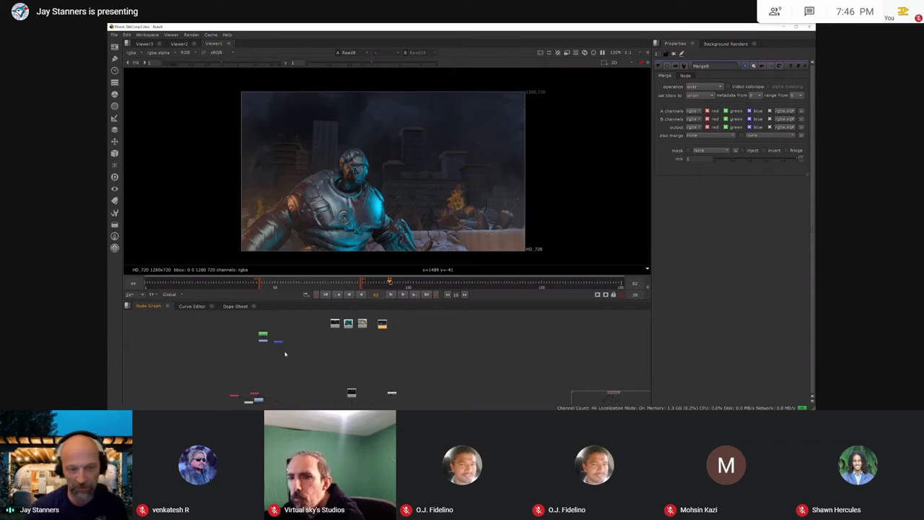
pyautogui.scroll(2, 280, 351)
pyautogui.scroll(-3, 365, 355)
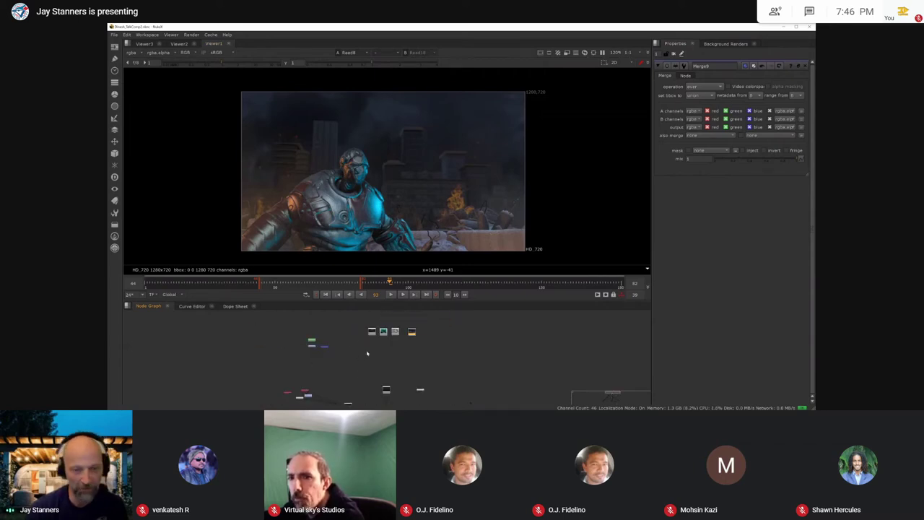
pyautogui.moveTo(383, 390); pyautogui.dragTo(379, 332, button='middle')
pyautogui.scroll(1, 388, 333)
pyautogui.scroll(2, 387, 332)
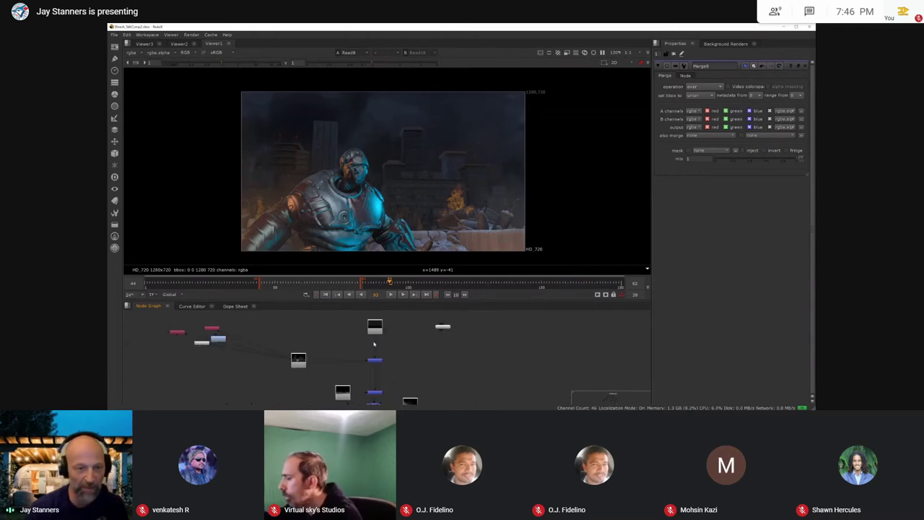
pyautogui.scroll(-5, 391, 334)
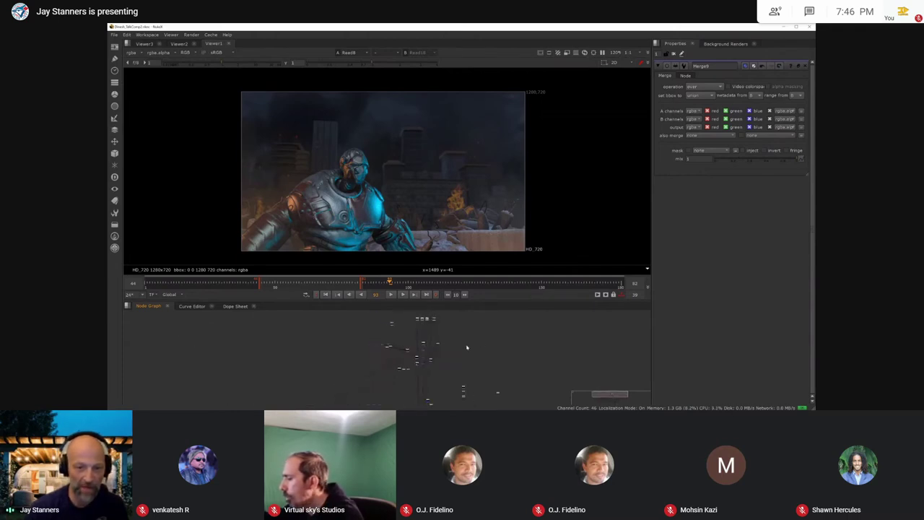
pyautogui.scroll(3, 376, 349)
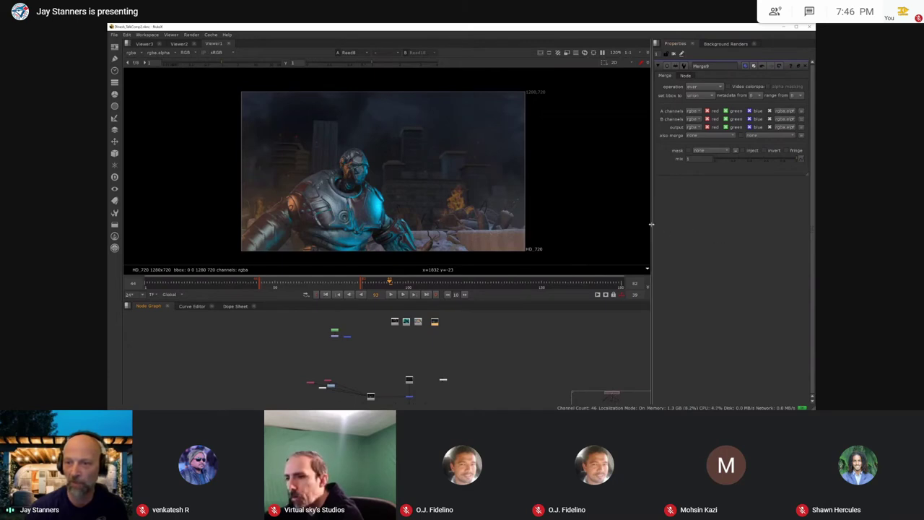
# Step: Widen the viewer and node graph area and open the properties of the first reference Read node
pyautogui.moveTo(650, 224); pyautogui.dragTo(666, 225)
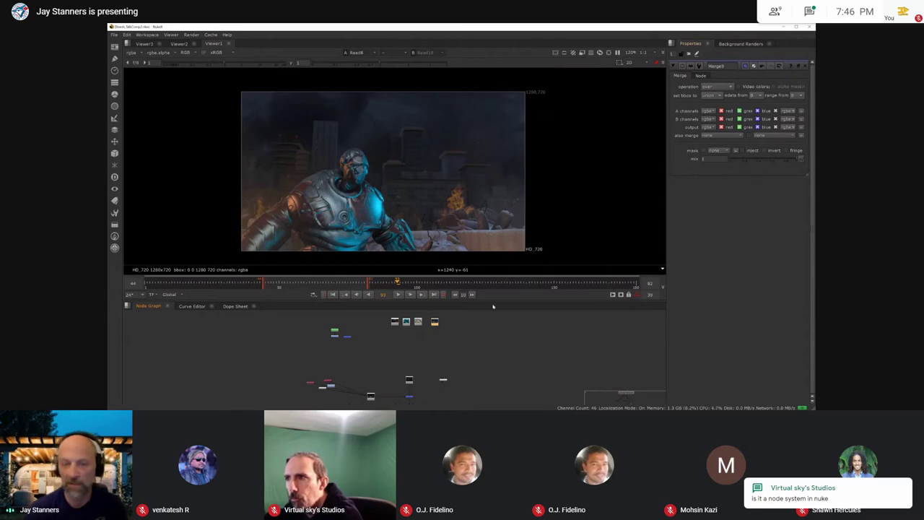
pyautogui.scroll(3, 399, 322)
pyautogui.doubleClick(397, 326)
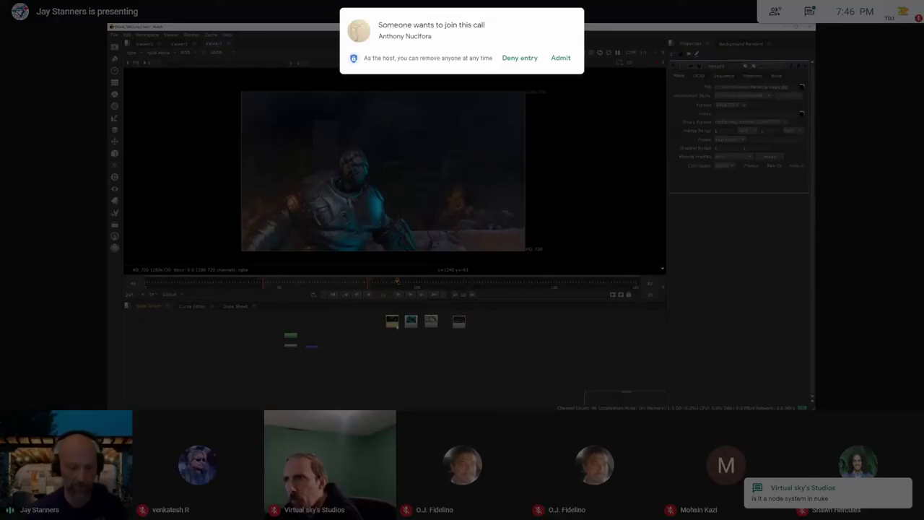
# Step: Admit the waiting participant to the call and read the latest question in the meeting chat
pyautogui.click(561, 58)
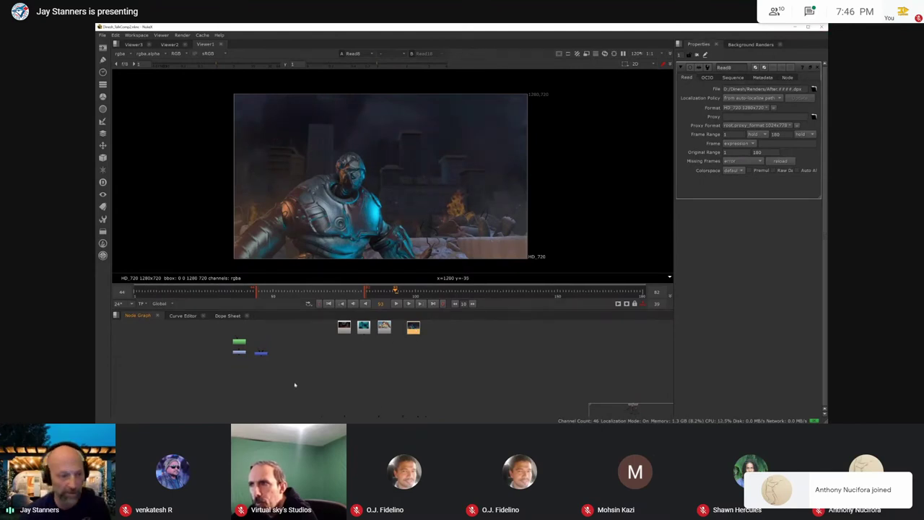
pyautogui.click(810, 11)
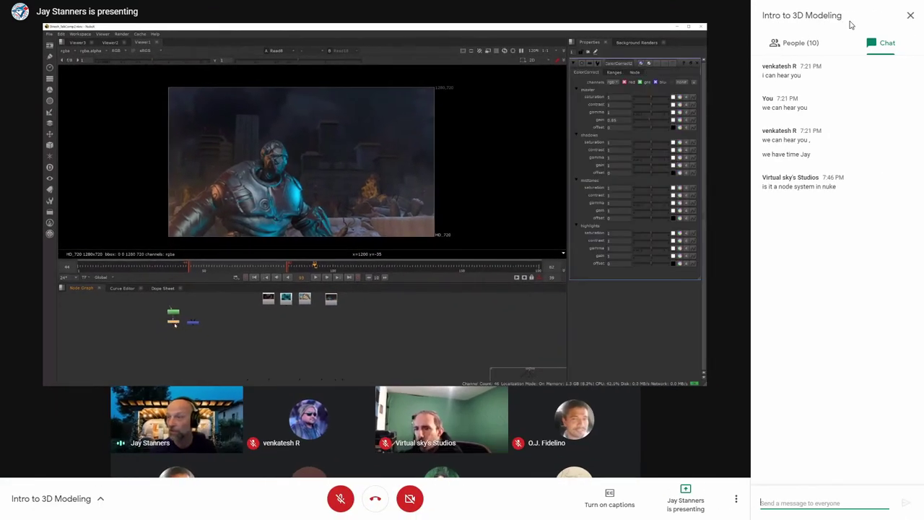
pyautogui.click(910, 15)
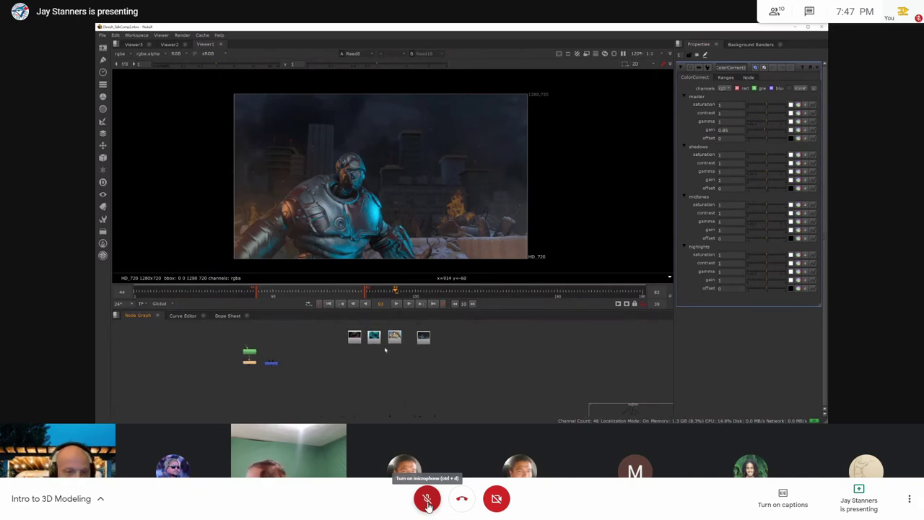
# Step: Turn the microphone on to speak and mute it again
pyautogui.click(427, 499)
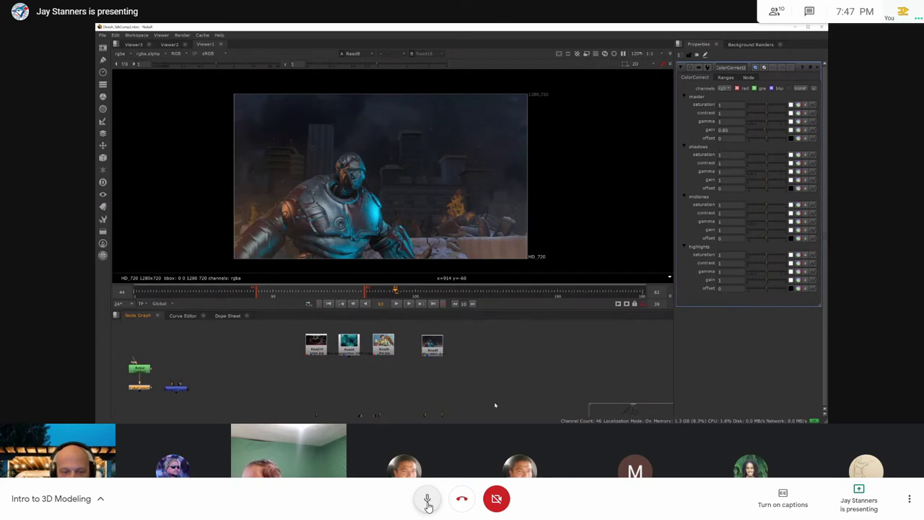
pyautogui.click(428, 500)
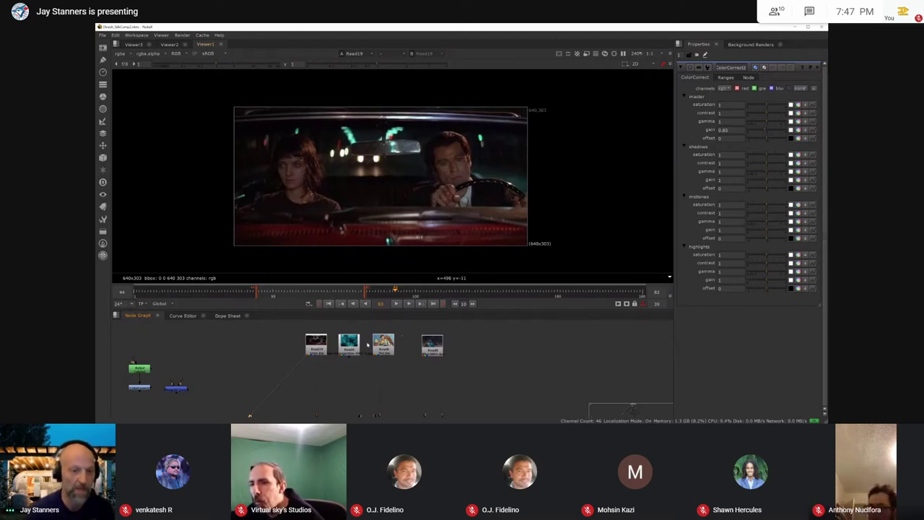
# Step: Display the Alien Resurrection reference image from Read4 in the viewer, open its properties and examine the picture
pyautogui.doubleClick(349, 345)
pyautogui.press('1')
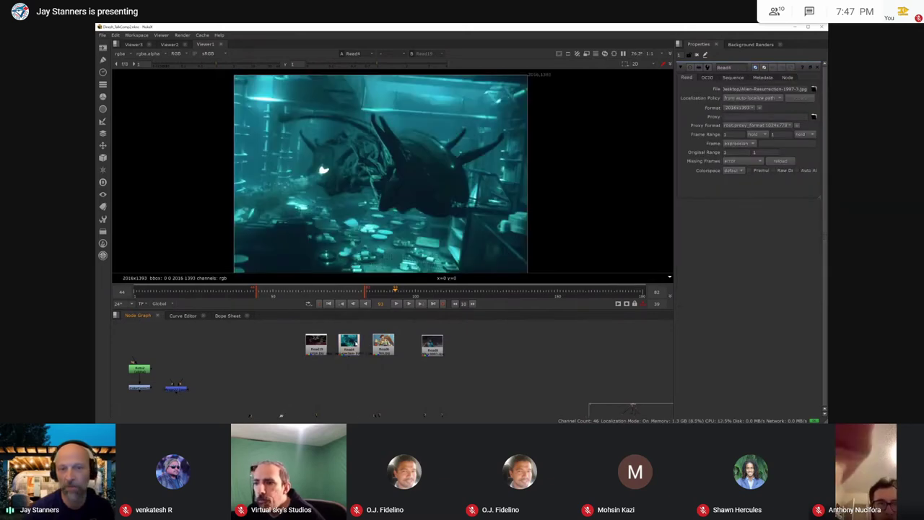
pyautogui.scroll(-3, 484, 190)
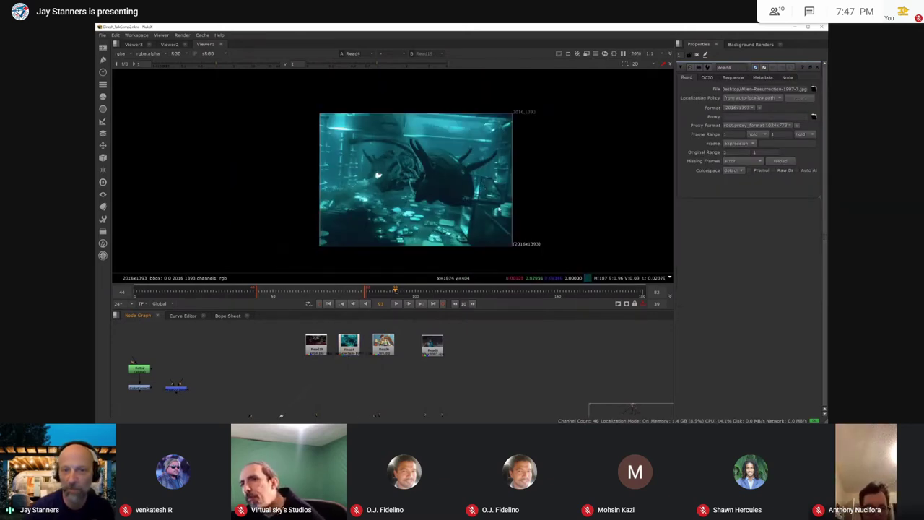
pyautogui.scroll(4, 476, 200)
pyautogui.scroll(-3, 460, 197)
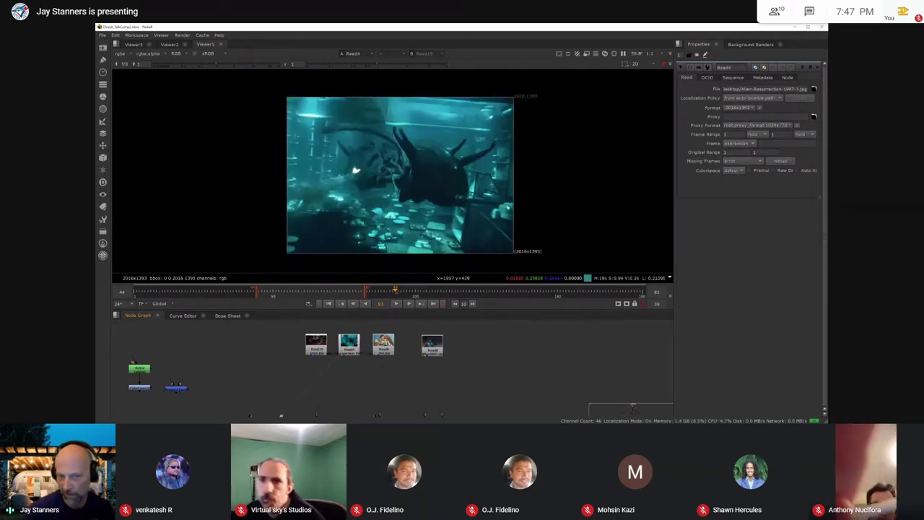
pyautogui.click(349, 345)
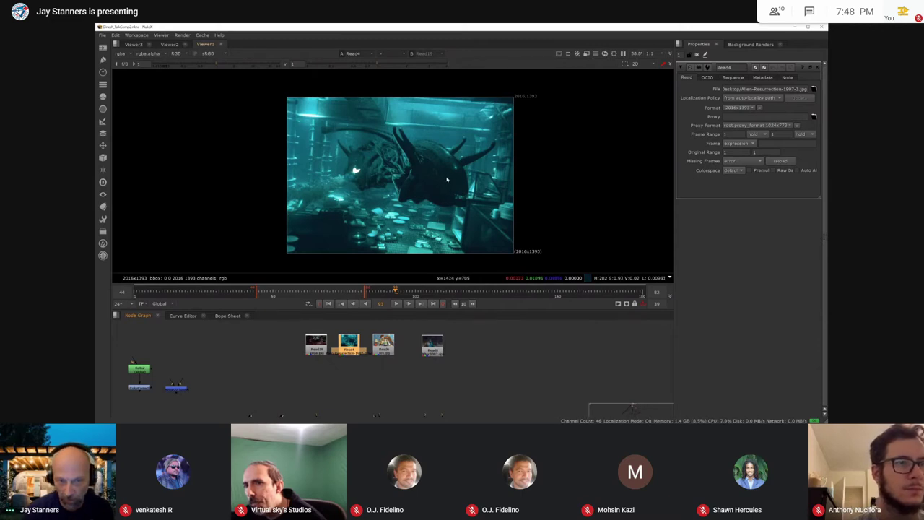
# Step: Display the Toy Story reference image and the finished robot shot in the viewer, examining the shot's fire up close
pyautogui.click(386, 344)
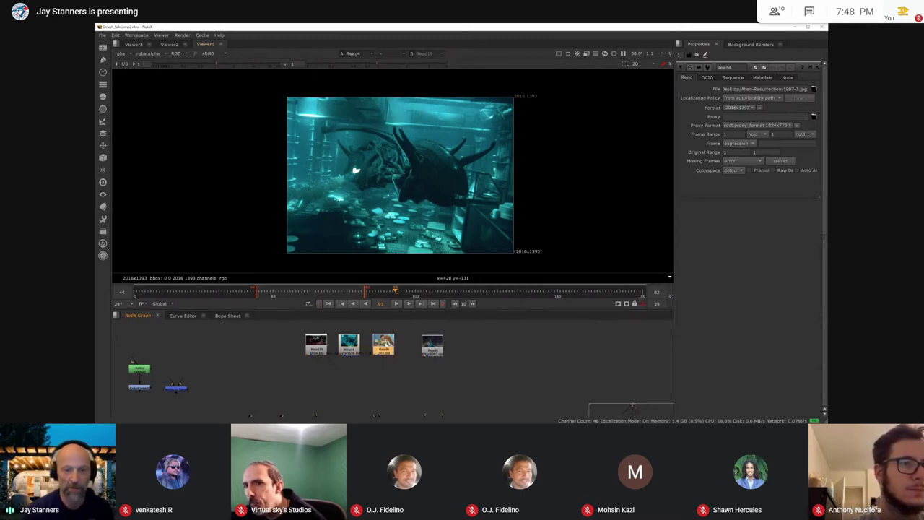
pyautogui.press('1')
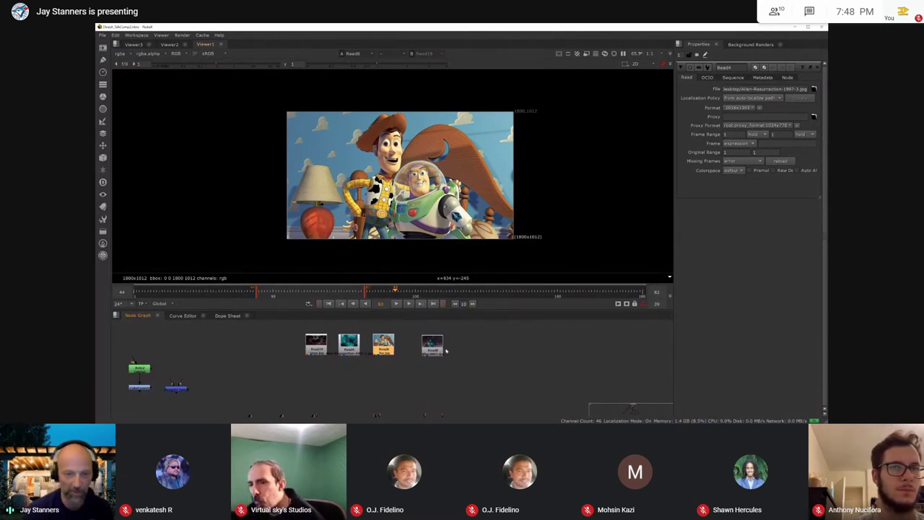
pyautogui.click(436, 350)
pyautogui.press('1')
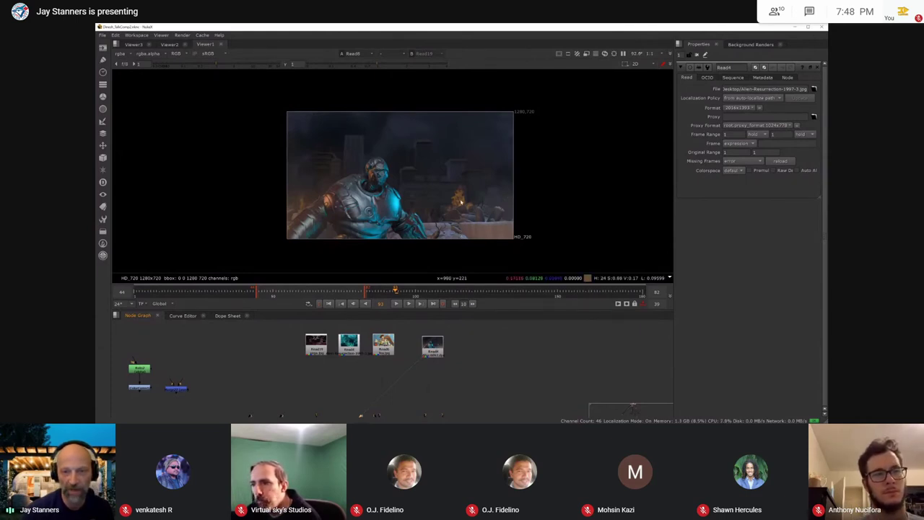
pyautogui.scroll(7, 461, 202)
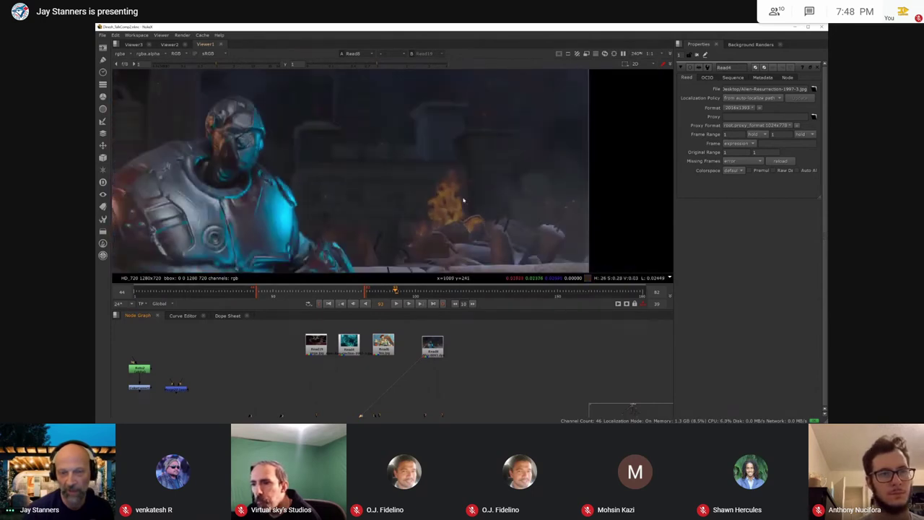
pyautogui.scroll(-3, 464, 202)
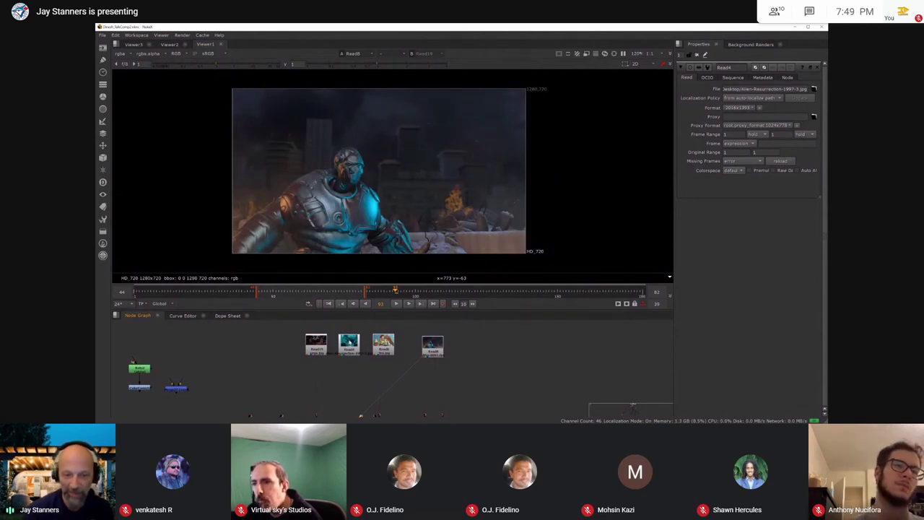
# Step: Open the properties of the clouds Read node, Read21, at the head of the main compositing branch and display it in the viewer
pyautogui.scroll(-3, 463, 350)
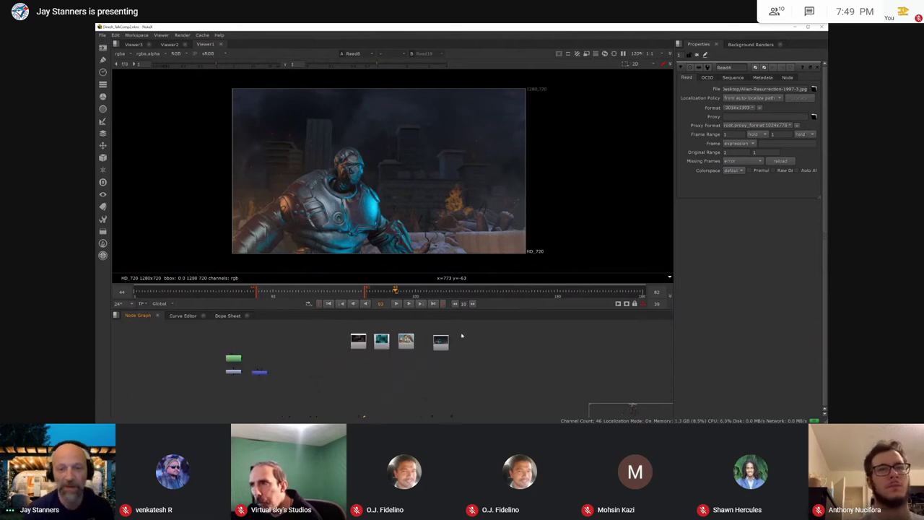
pyautogui.moveTo(460, 355); pyautogui.dragTo(412, 285, button='middle')
pyautogui.scroll(3, 367, 381)
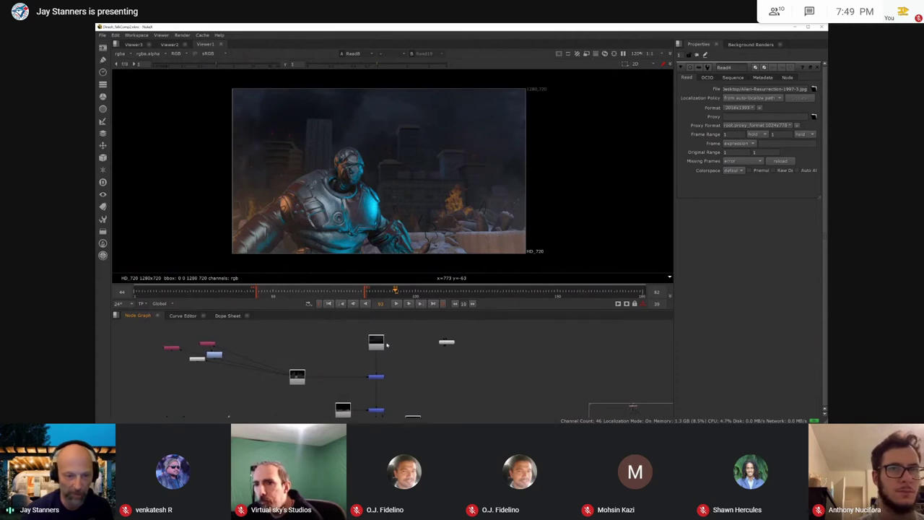
pyautogui.scroll(-2, 386, 346)
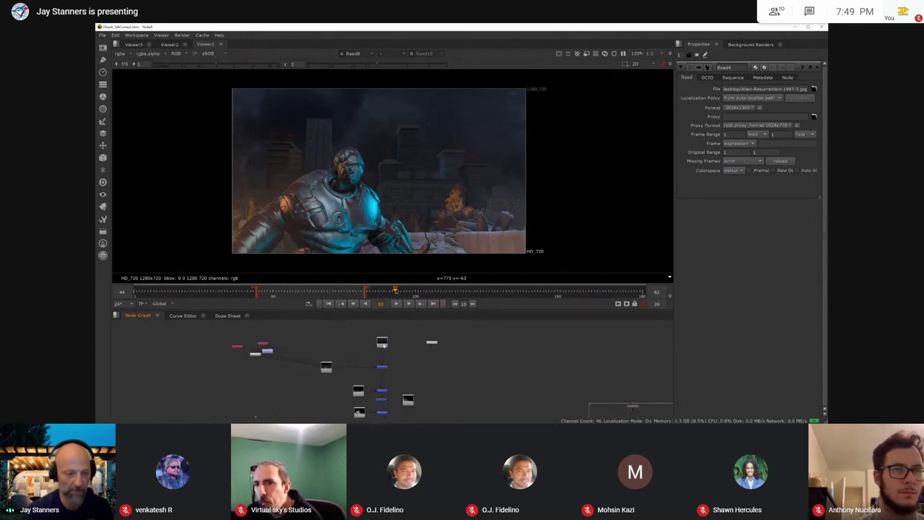
pyautogui.doubleClick(382, 343)
pyautogui.press('1')
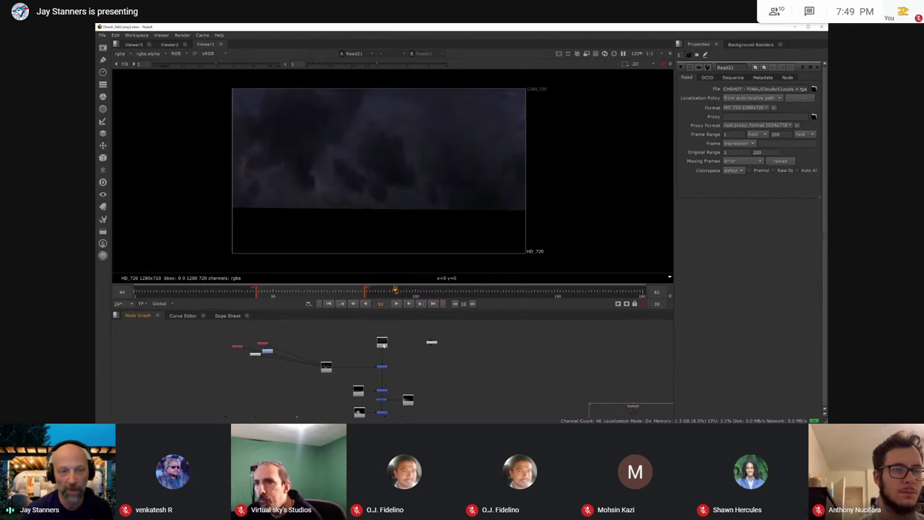
# Step: Display the city buildings layer from Read3 and the foreground rubble layer from Read11 in the viewer
pyautogui.click(327, 367)
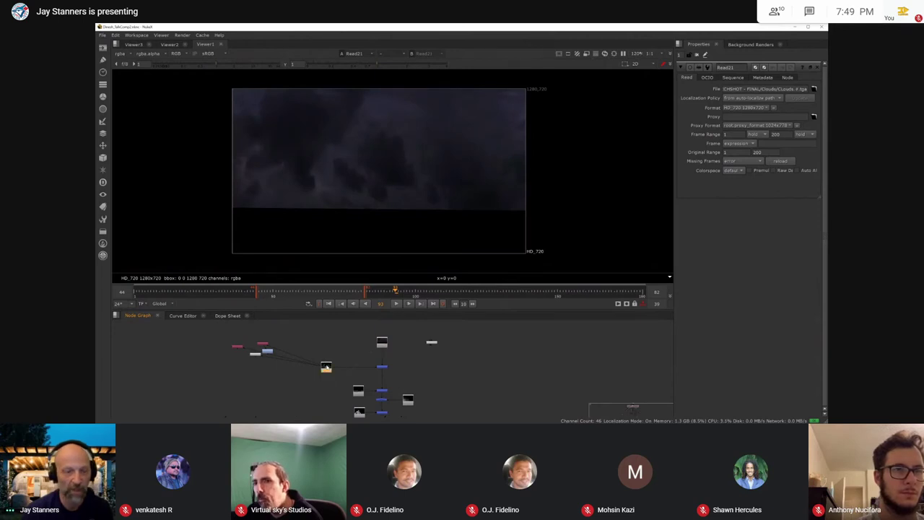
pyautogui.press('1')
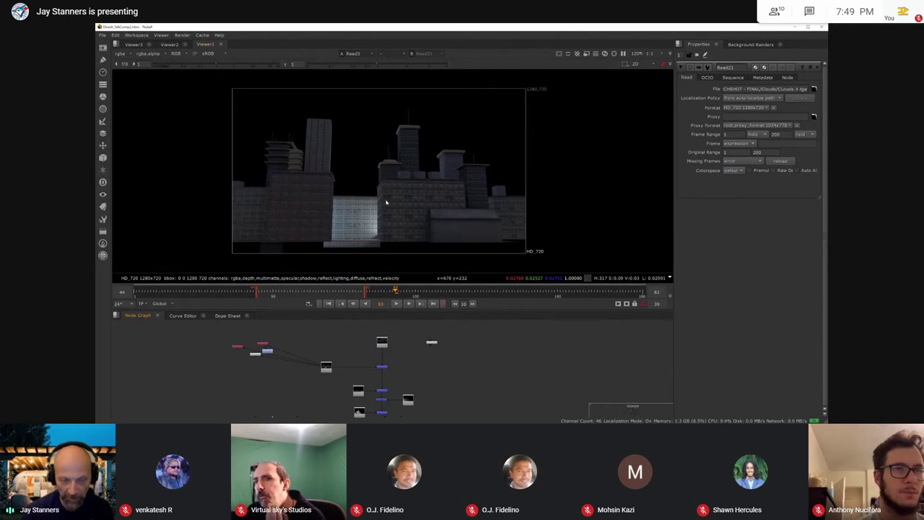
pyautogui.scroll(2, 369, 332)
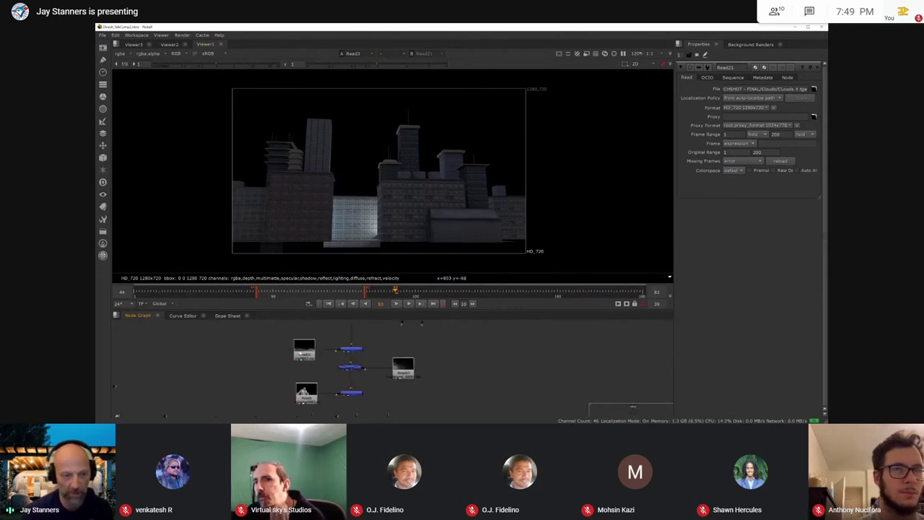
pyautogui.click(311, 351)
pyautogui.press('1')
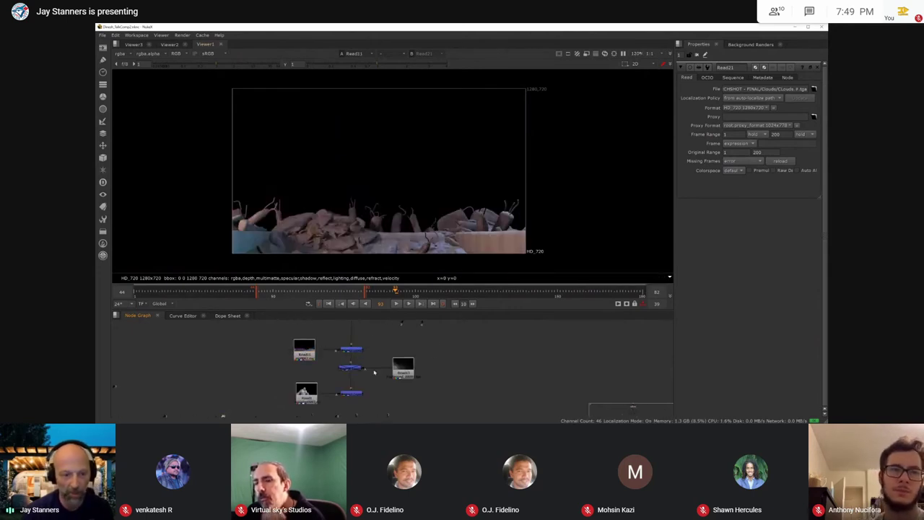
# Step: Display the robot layer from Read1 in the viewer and scrub the timeline back to frame 52
pyautogui.click(312, 392)
pyautogui.press('1')
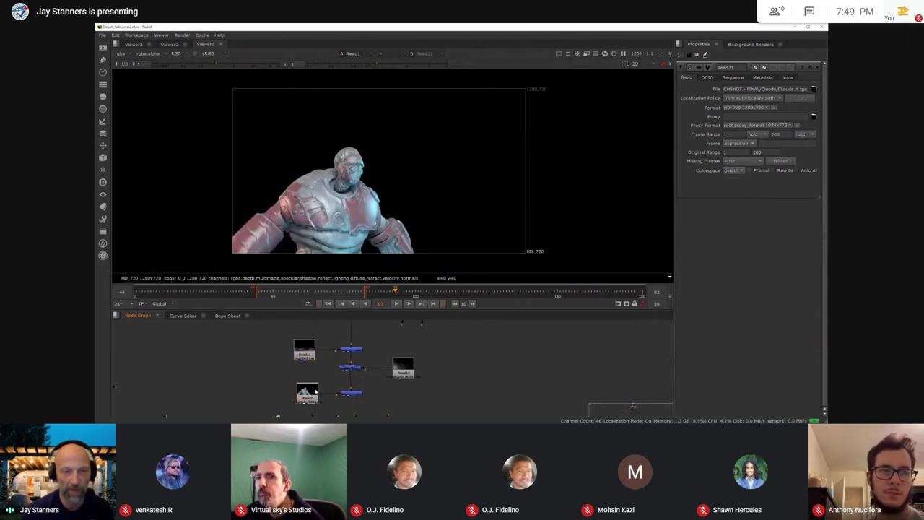
pyautogui.click(375, 292)
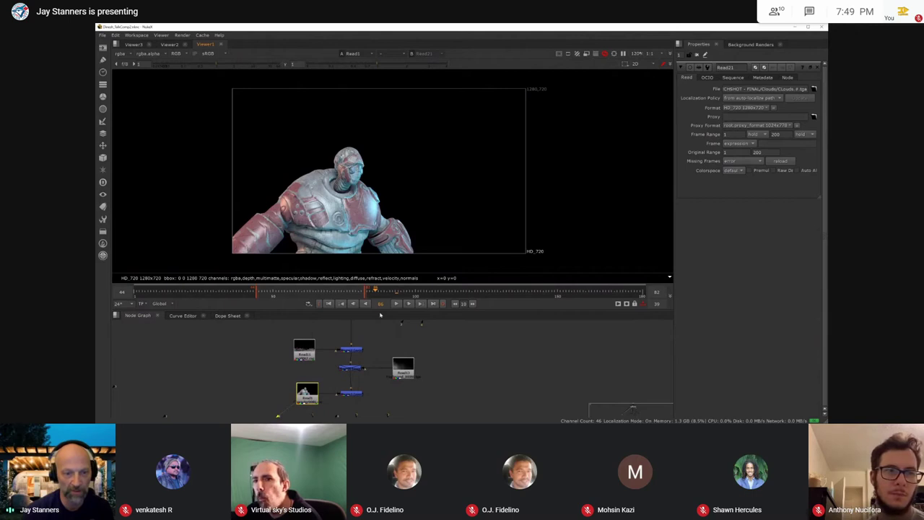
pyautogui.click(330, 291)
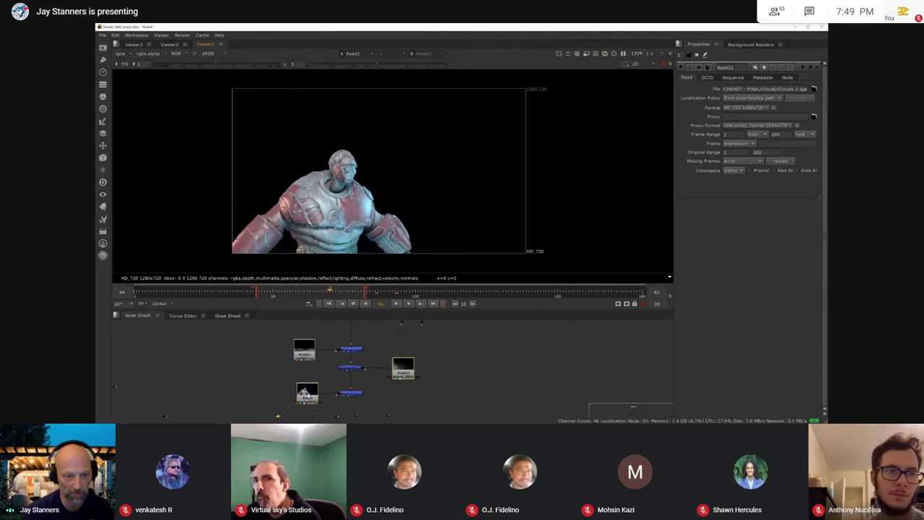
pyautogui.click(304, 291)
pyautogui.moveTo(304, 292); pyautogui.dragTo(279, 291)
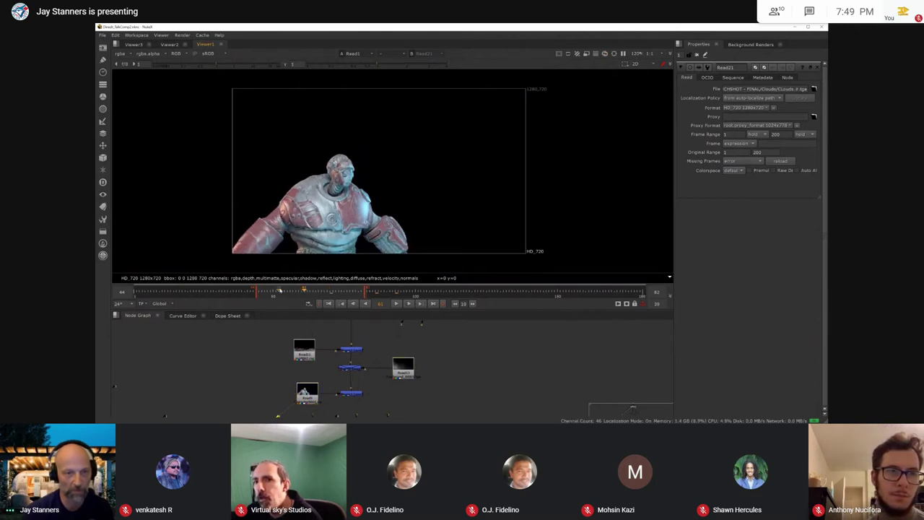
# Step: Display the fog layer from Read13 in the viewer
pyautogui.scroll(-4, 323, 390)
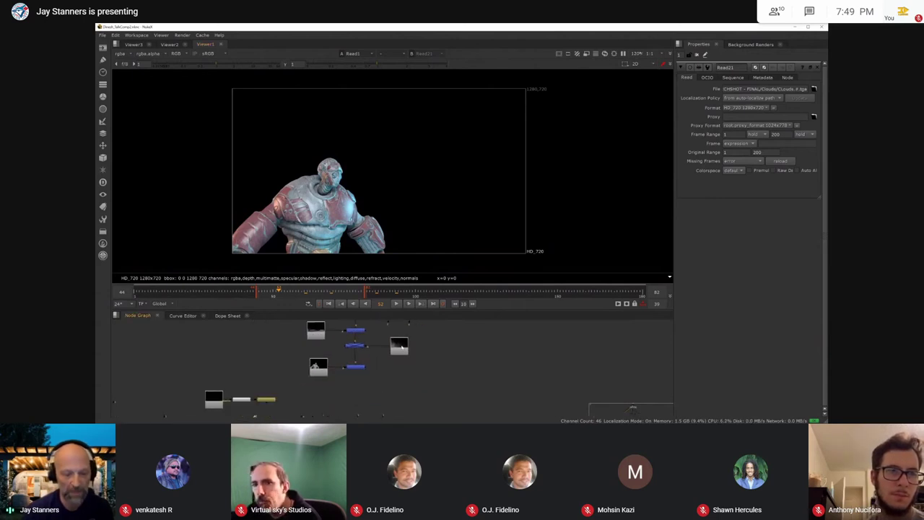
pyautogui.click(402, 352)
pyautogui.press('1')
pyautogui.click(413, 360)
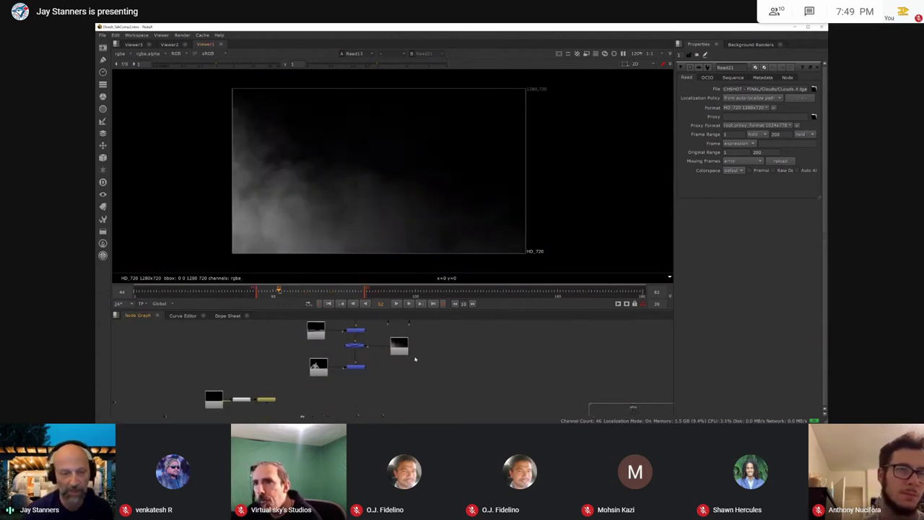
# Step: Display the fire element through its TimeOffset node in the viewer and examine the flames
pyautogui.moveTo(396, 375); pyautogui.dragTo(478, 328, button='middle')
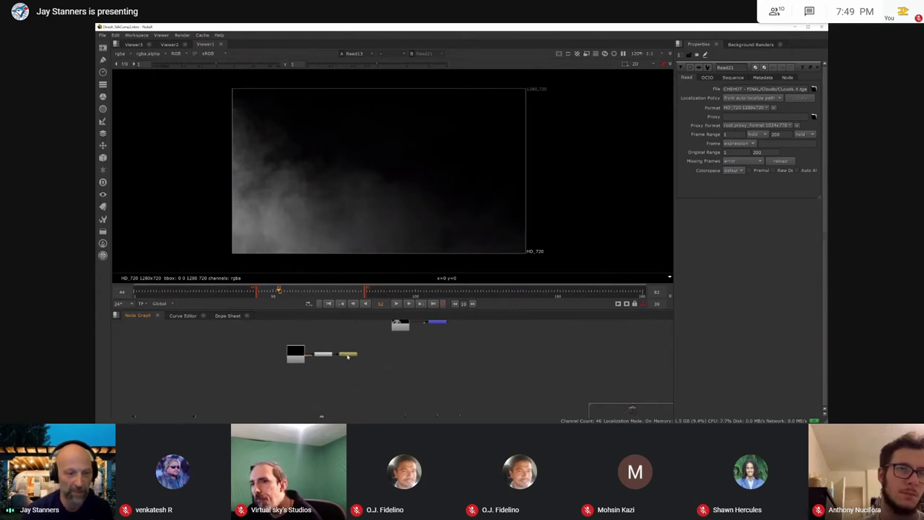
pyautogui.click(347, 355)
pyautogui.press('1')
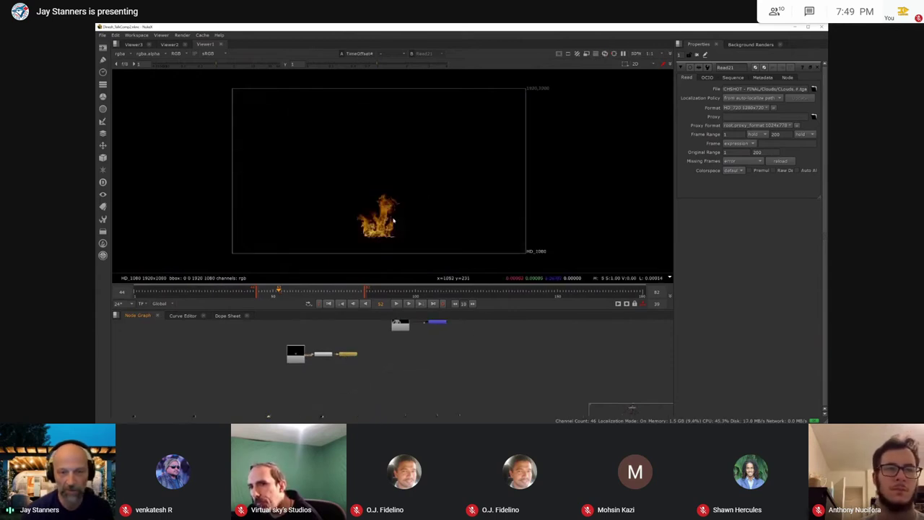
pyautogui.scroll(4, 393, 221)
pyautogui.scroll(-3, 385, 228)
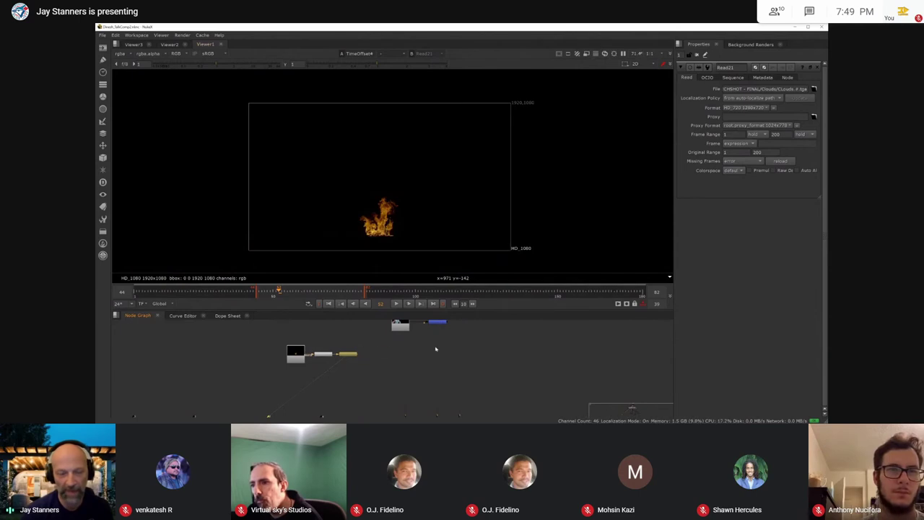
# Step: Display the combined clouds, buildings, rubble and robot from Merge3 in the viewer and bring the top of the main branch into view
pyautogui.scroll(-2, 456, 356)
pyautogui.moveTo(458, 356); pyautogui.dragTo(382, 360, button='middle')
pyautogui.scroll(2, 366, 347)
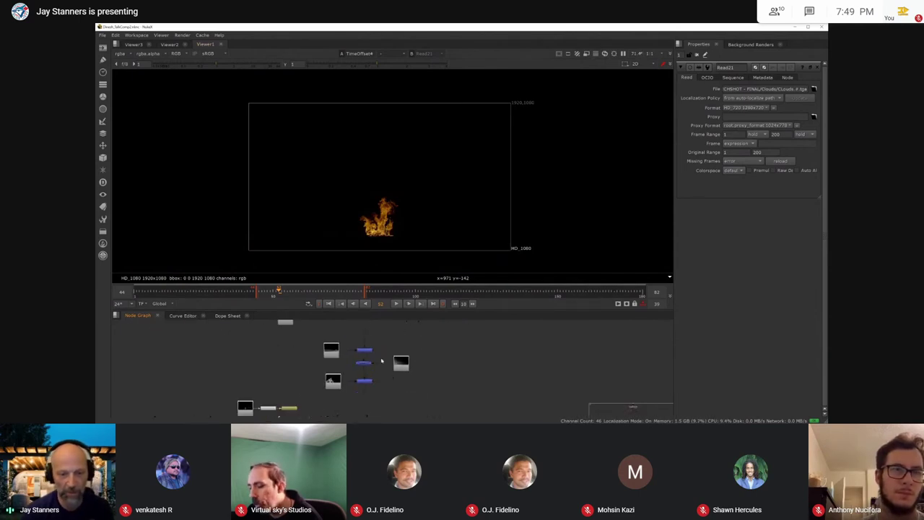
pyautogui.press('1')
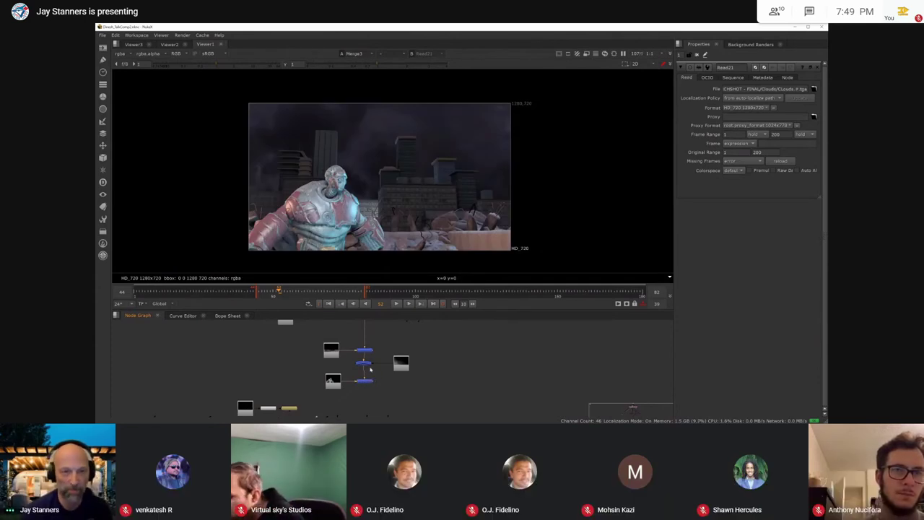
pyautogui.moveTo(379, 359); pyautogui.dragTo(382, 403, button='middle')
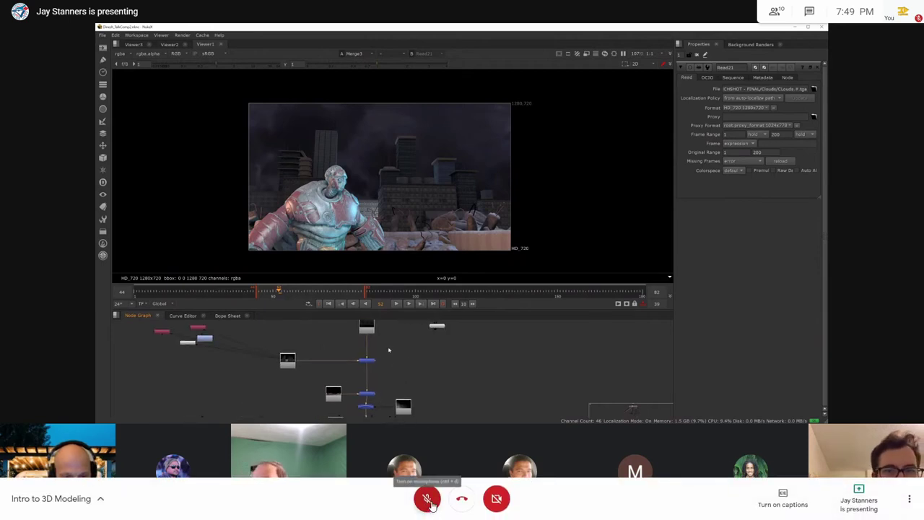
# Step: In Google Meet, unmute and mute the microphone again, and admit the waiting participant to the call
pyautogui.click(428, 501)
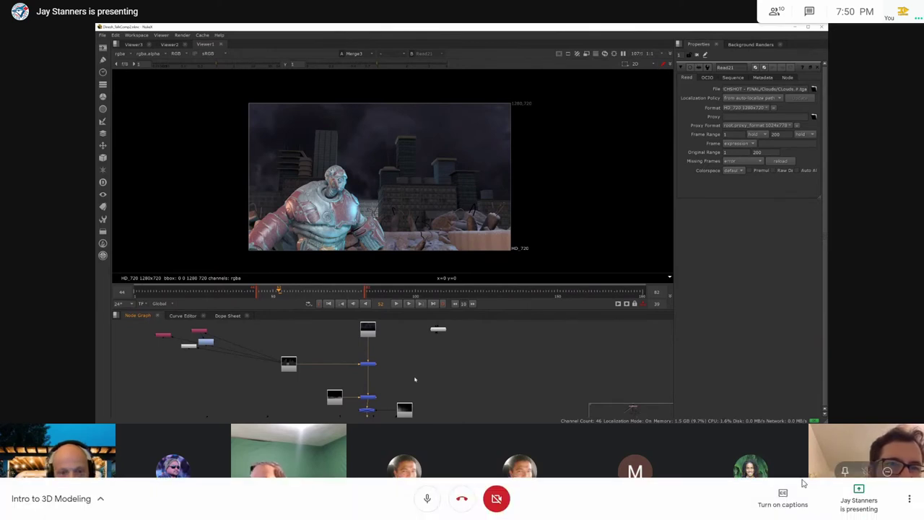
pyautogui.click(431, 500)
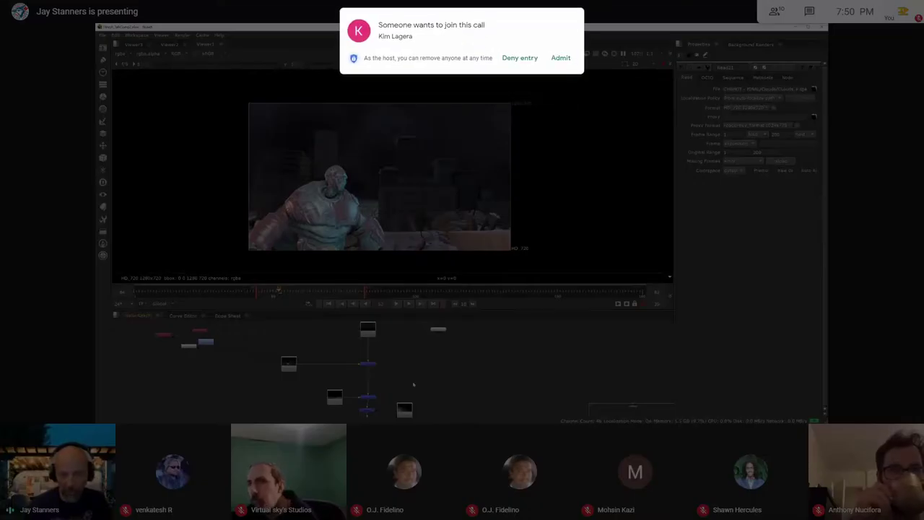
pyautogui.click(563, 59)
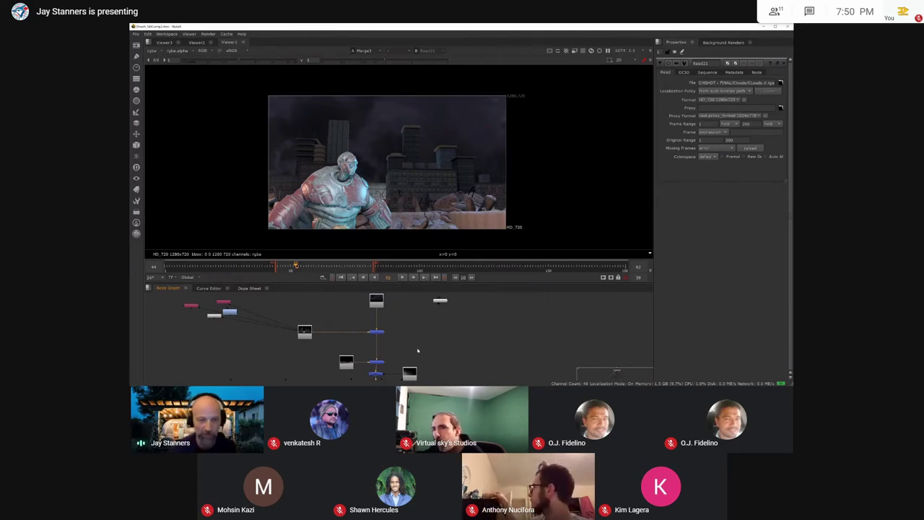
# Step: Open the properties of the fog Read node, Read13, and display its fog in the viewer
pyautogui.moveTo(362, 345); pyautogui.dragTo(330, 320, button='middle')
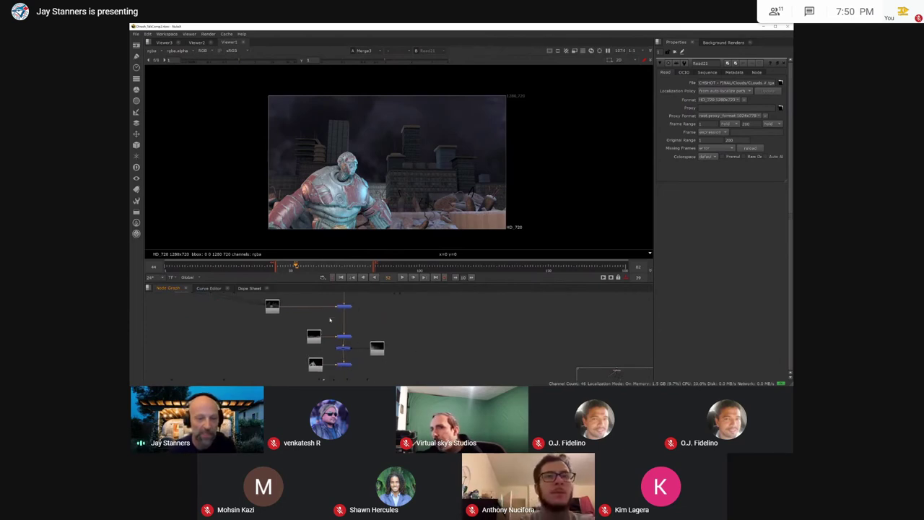
pyautogui.doubleClick(374, 352)
pyautogui.press('1')
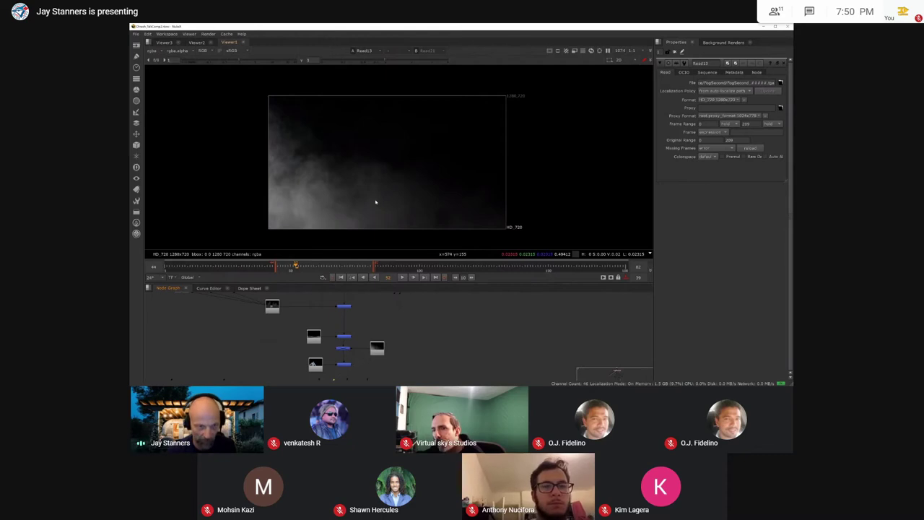
# Step: Open the properties of the buildings node Read3 and display its merge with the clouds, Merge1, in the viewer
pyautogui.moveTo(375, 342); pyautogui.dragTo(384, 383, button='middle')
pyautogui.click(380, 325)
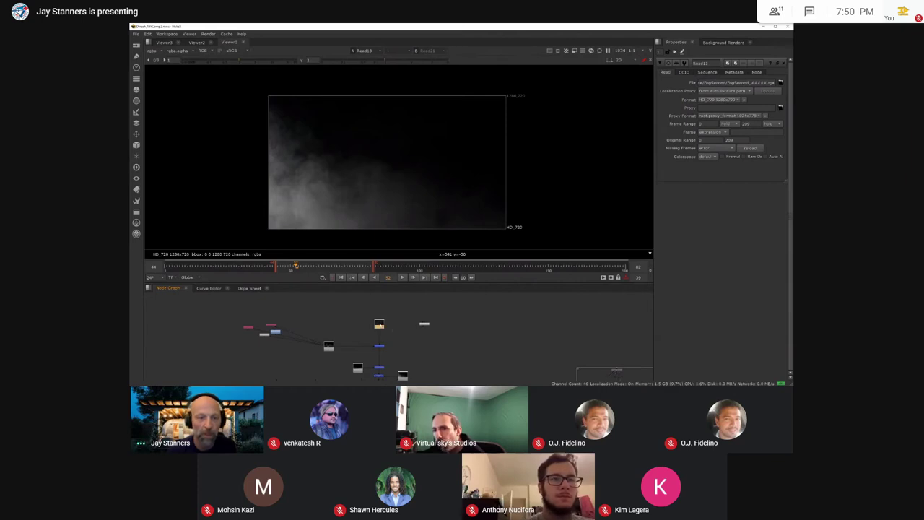
pyautogui.click(328, 347)
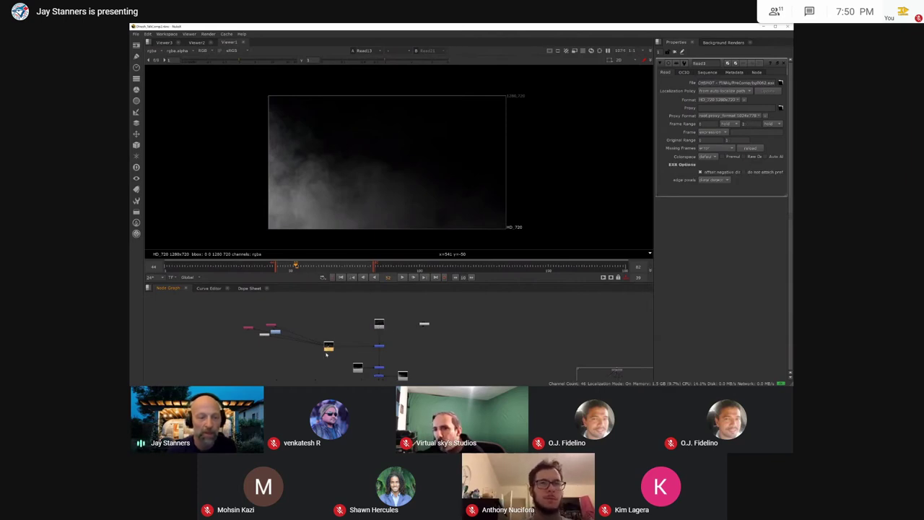
pyautogui.click(379, 346)
pyautogui.press('1')
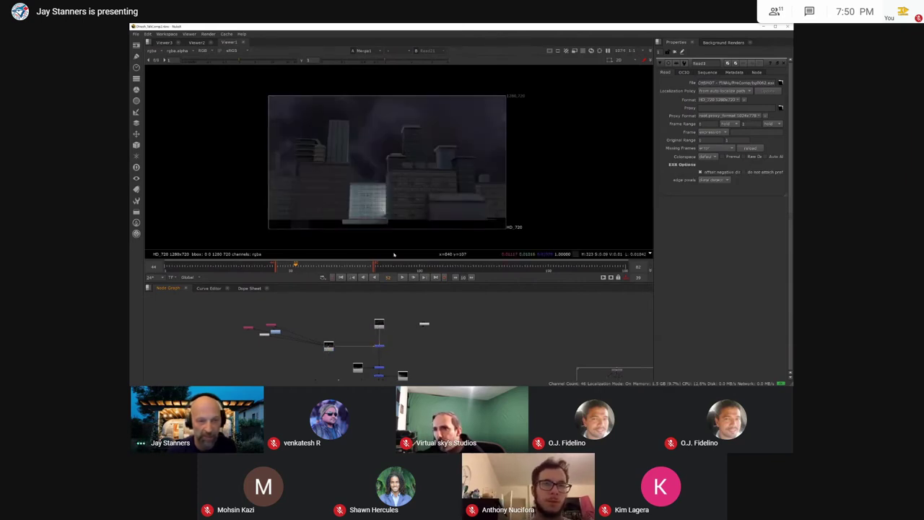
# Step: Display Read3's buildings and examine their alpha channel before returning to colour, admitting the waiting participant to the call
pyautogui.click(328, 347)
pyautogui.press('1')
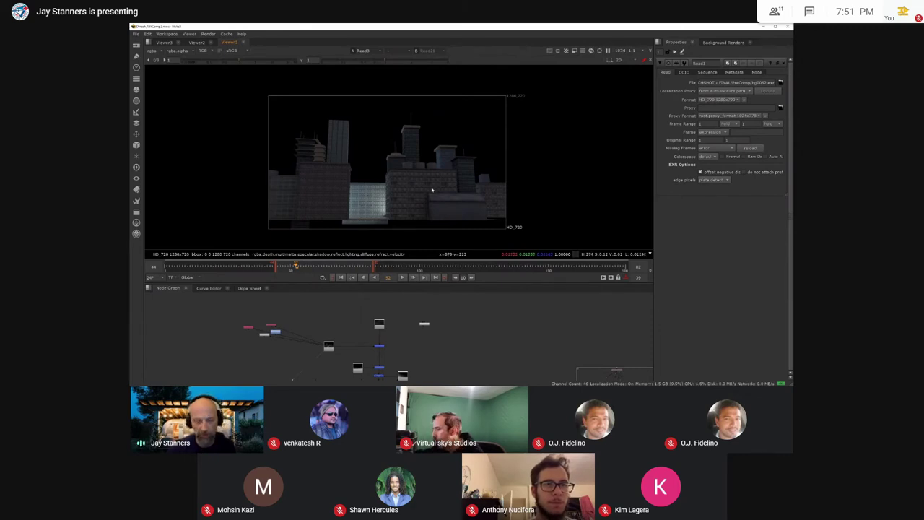
pyautogui.press('a')
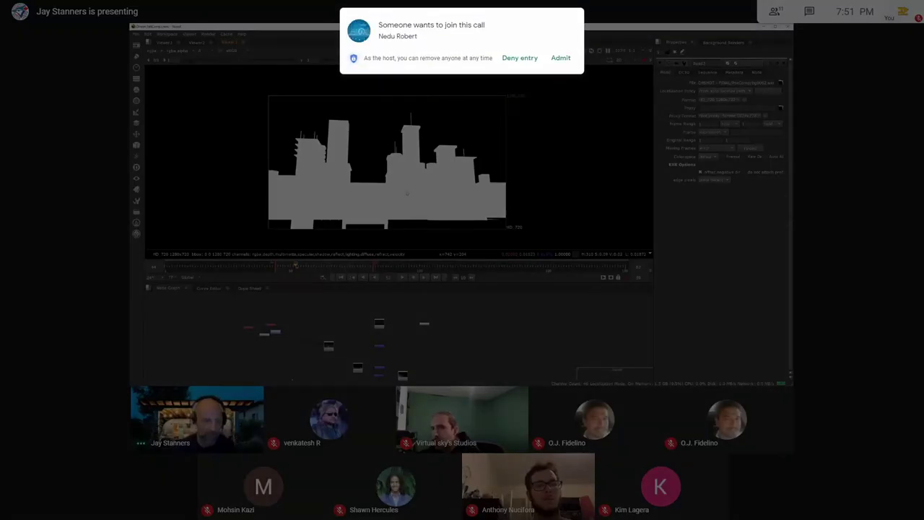
pyautogui.click(562, 58)
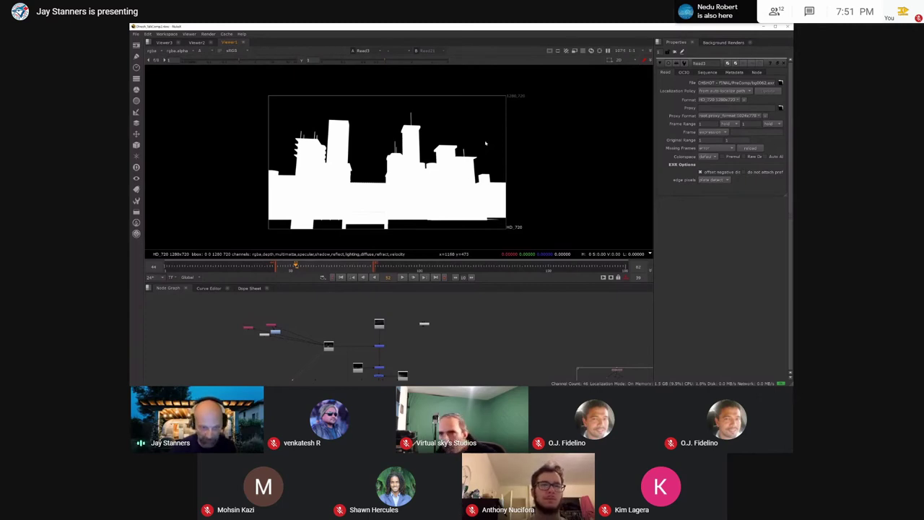
pyautogui.press('a')
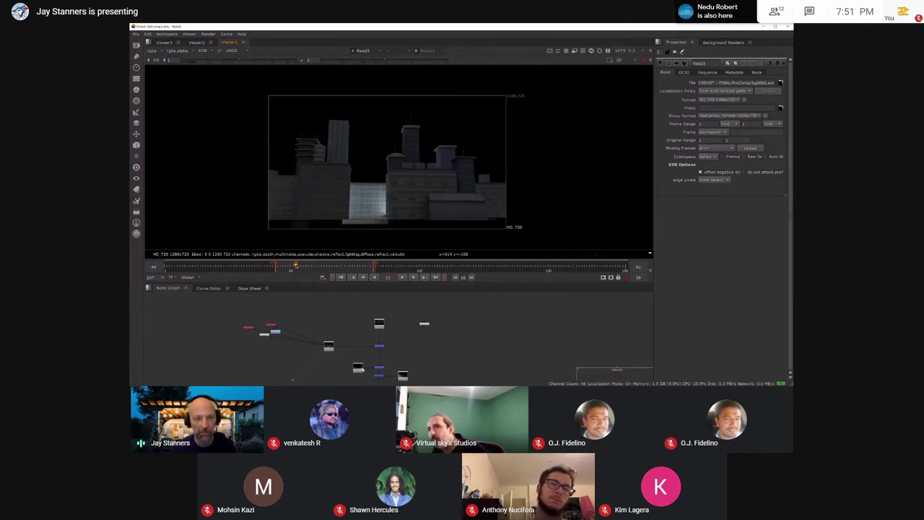
# Step: Display the buildings over the clouds from Merge1 in the viewer and open that merge's properties
pyautogui.click(378, 347)
pyautogui.press('1')
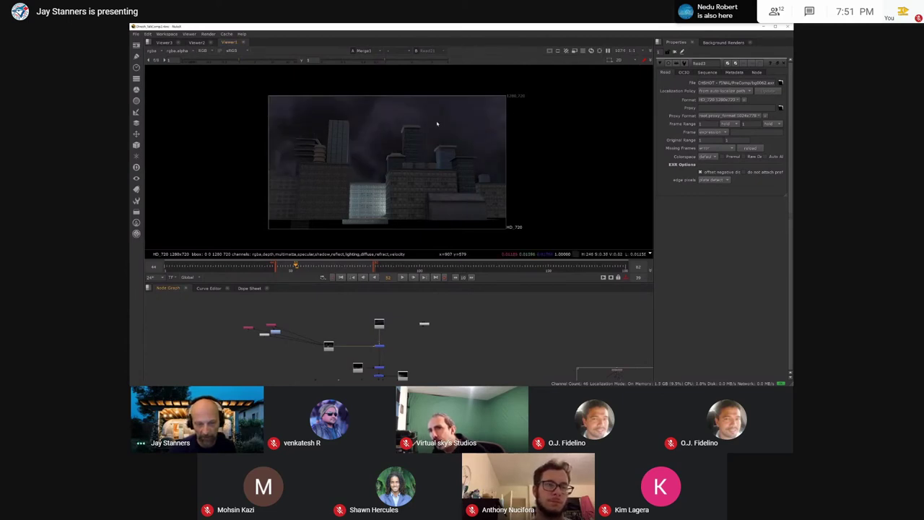
pyautogui.doubleClick(380, 347)
pyautogui.scroll(4, 398, 345)
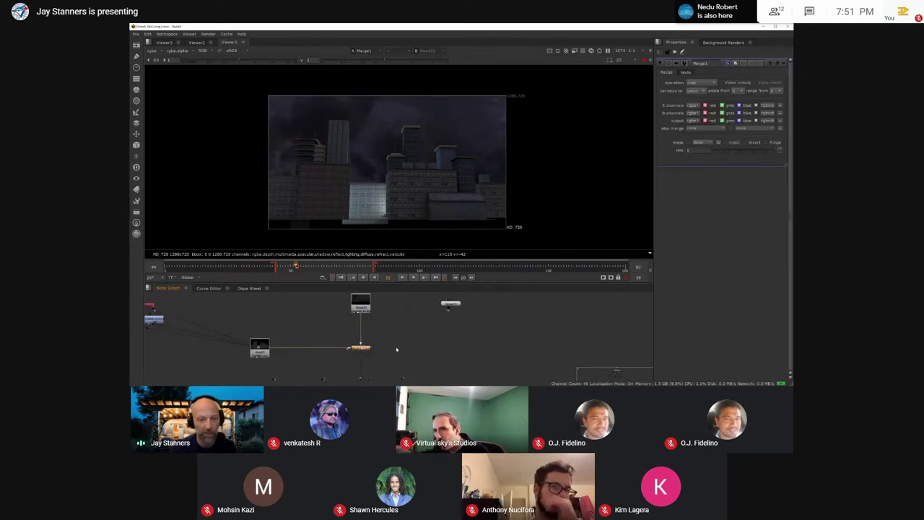
# Step: Compare the alpha channel of the buildings layer Read3 with the alpha channel of Merge1 in the viewer
pyautogui.click(258, 347)
pyautogui.press('1')
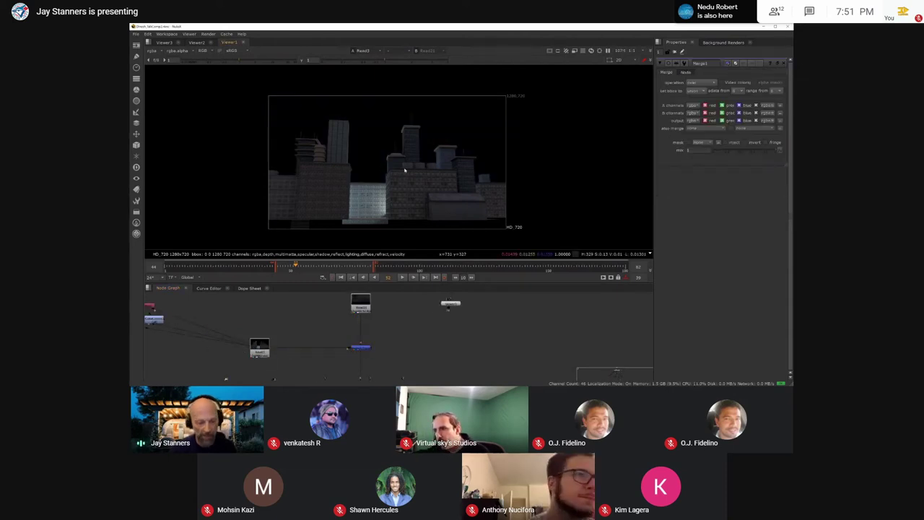
pyautogui.press('a')
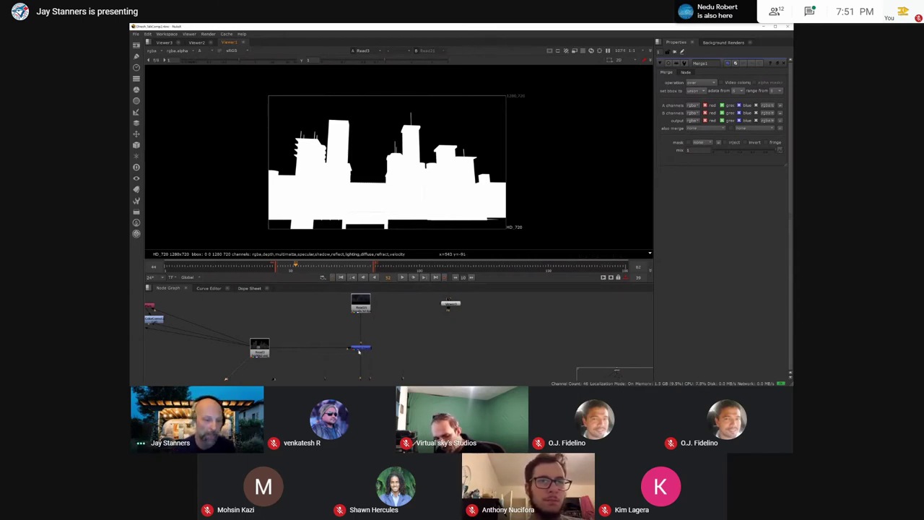
pyautogui.press('1')
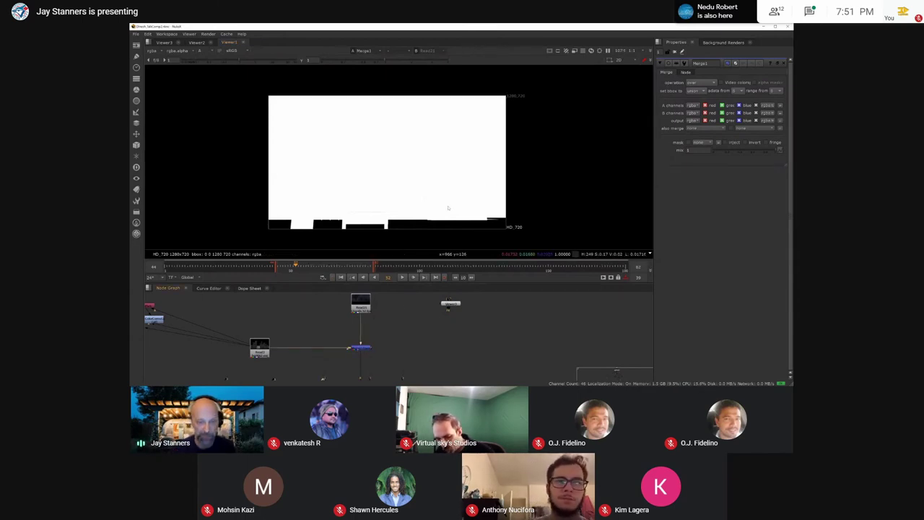
# Step: Select the Merge1 node in the node graph and admit the waiting participant to the call
pyautogui.click(361, 348)
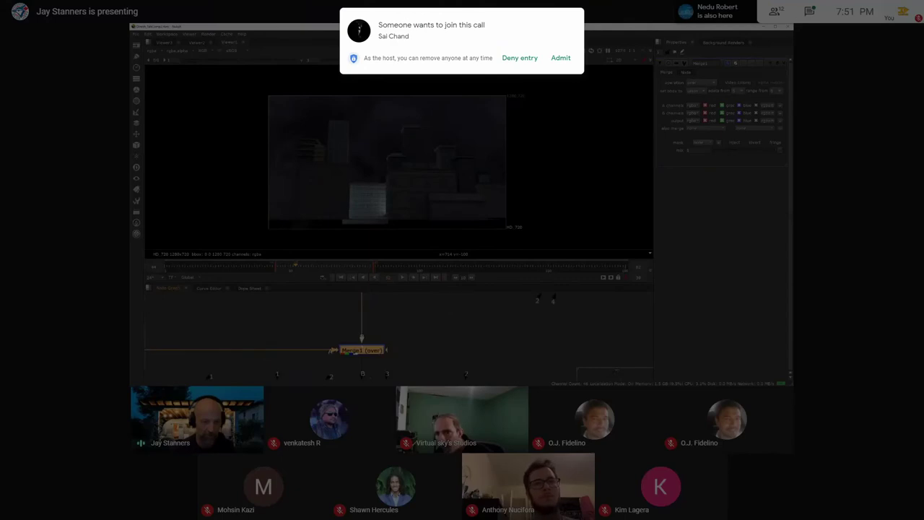
pyautogui.click(561, 58)
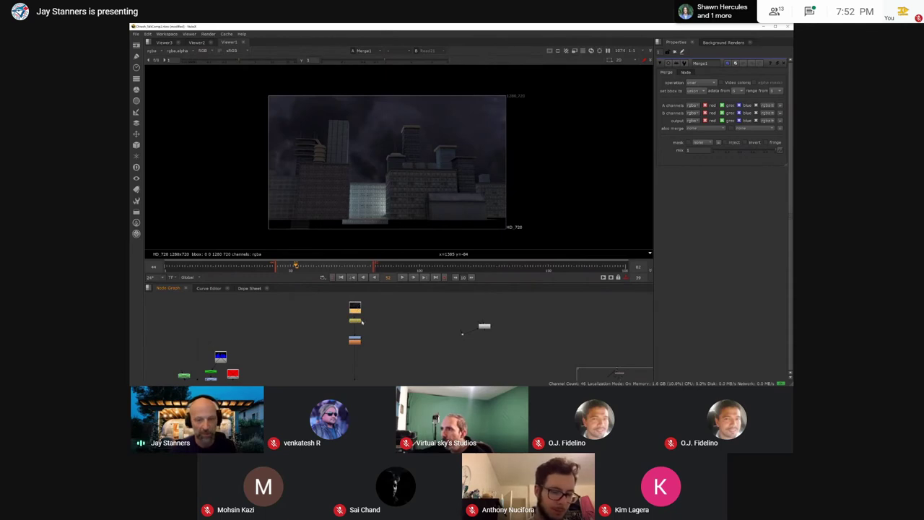
# Step: Display the clouds from the FrameHold node in the viewer and open the properties of the ColorCorrect node beneath it
pyautogui.click(358, 319)
pyautogui.press('1')
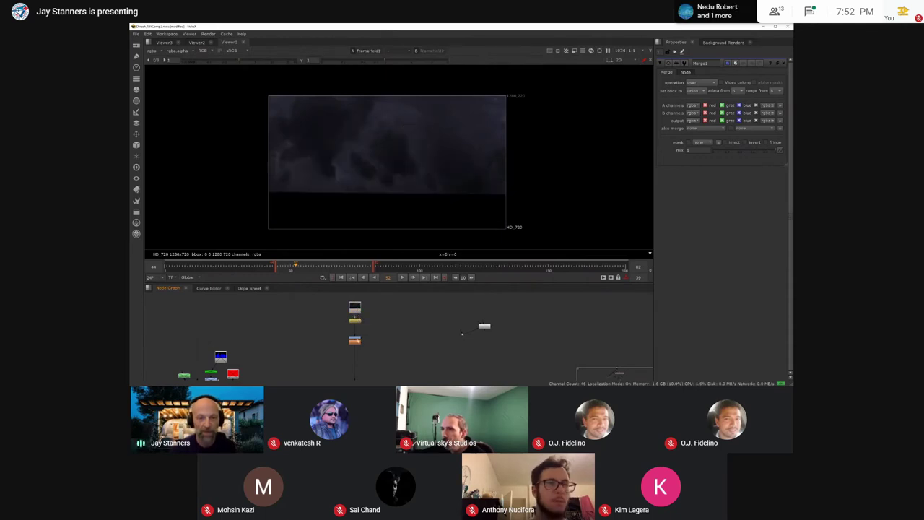
pyautogui.scroll(3, 369, 335)
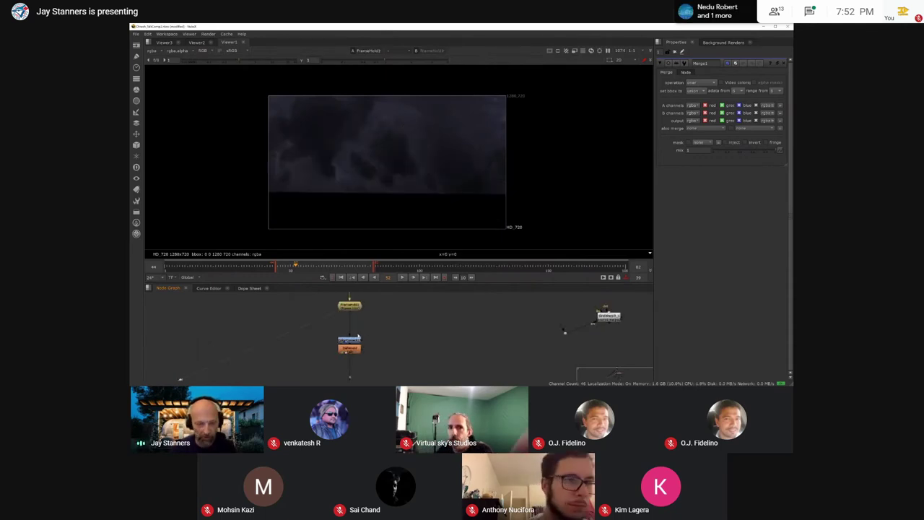
pyautogui.doubleClick(351, 341)
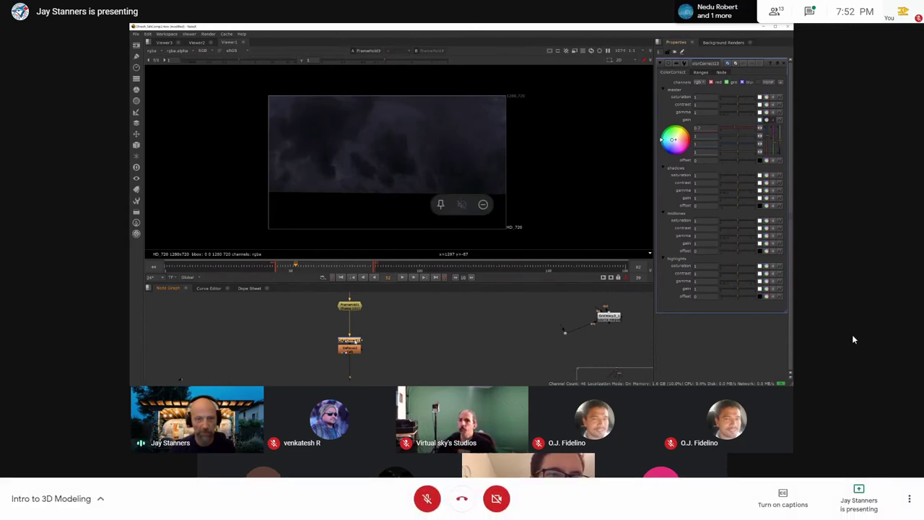
# Step: Unmute the microphone in the Google Meet call
pyautogui.click(432, 508)
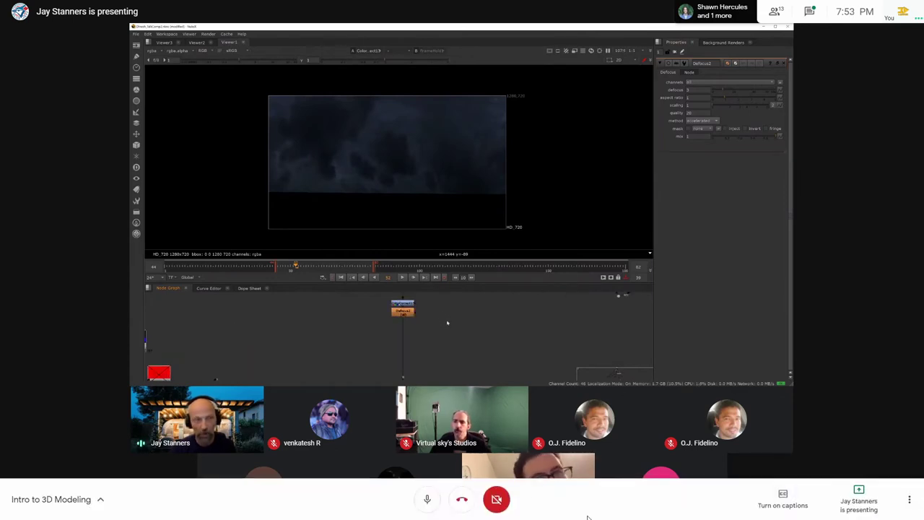
# Step: Mute the microphone in the Google Meet call
pyautogui.click(426, 500)
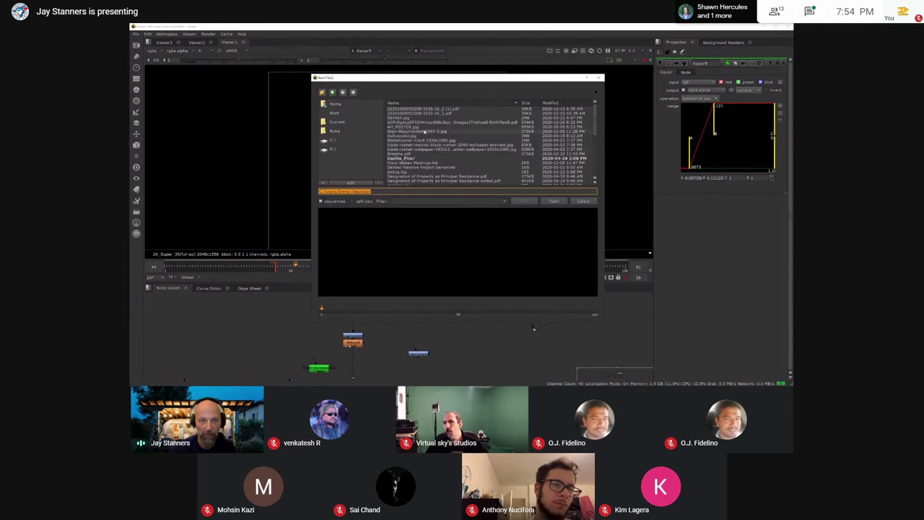
# Step: Load the image Alien-Resurrection-1997-3.jpg into the node graph as a Read node
pyautogui.click(423, 130)
pyautogui.click(555, 202)
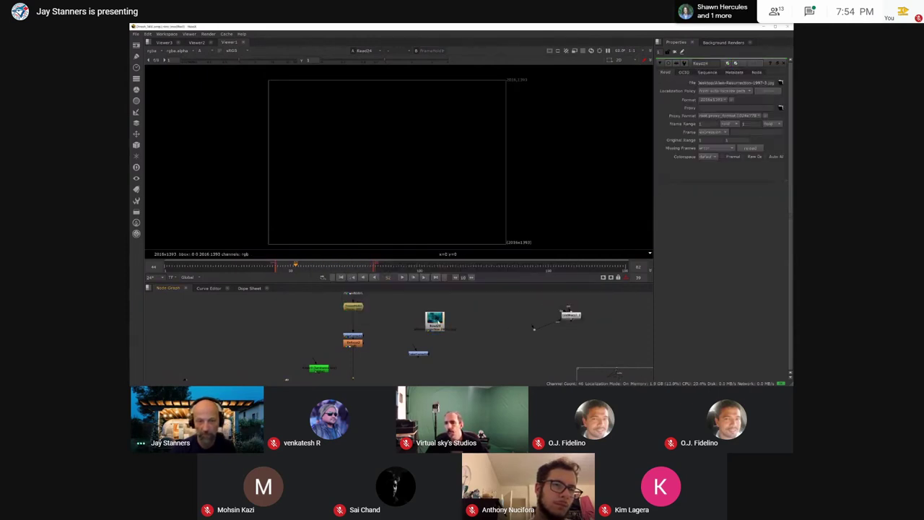
pyautogui.scroll(-3, 429, 339)
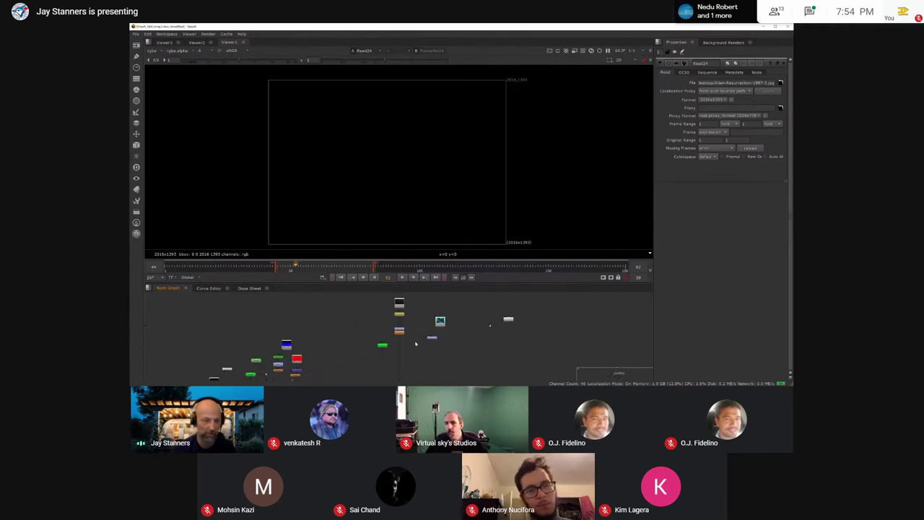
# Step: Open the properties of the Defocus2 node in the clouds branch and display its output in the viewer
pyautogui.scroll(5, 412, 336)
pyautogui.doubleClick(383, 321)
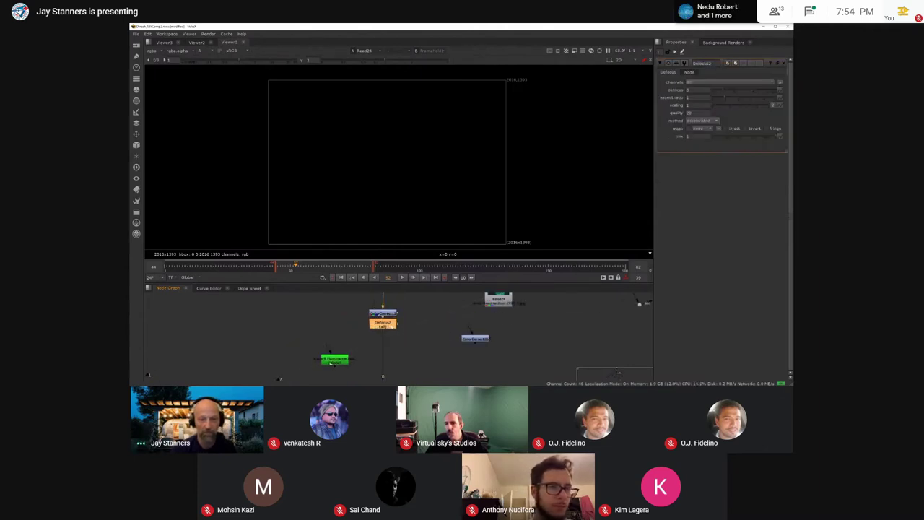
pyautogui.press('1')
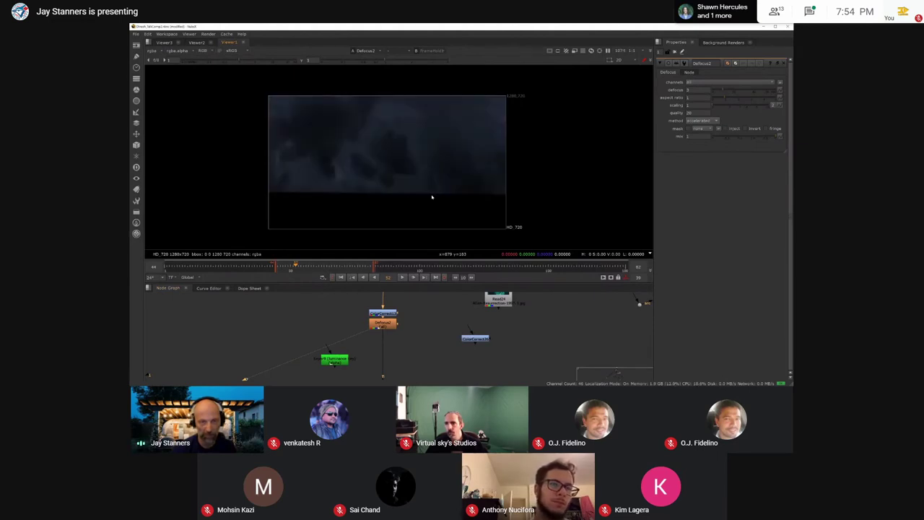
pyautogui.click(395, 326)
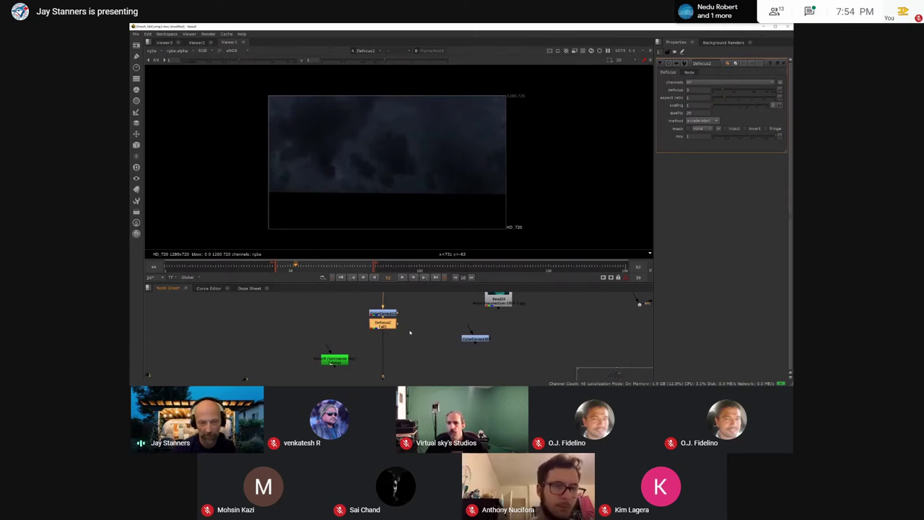
# Step: Follow the clouds branch down to the Merge9 node, open its properties and display the buildings over the clouds in the viewer
pyautogui.scroll(-1, 411, 331)
pyautogui.scroll(-1, 411, 331)
pyautogui.moveTo(408, 345); pyautogui.dragTo(419, 307, button='middle')
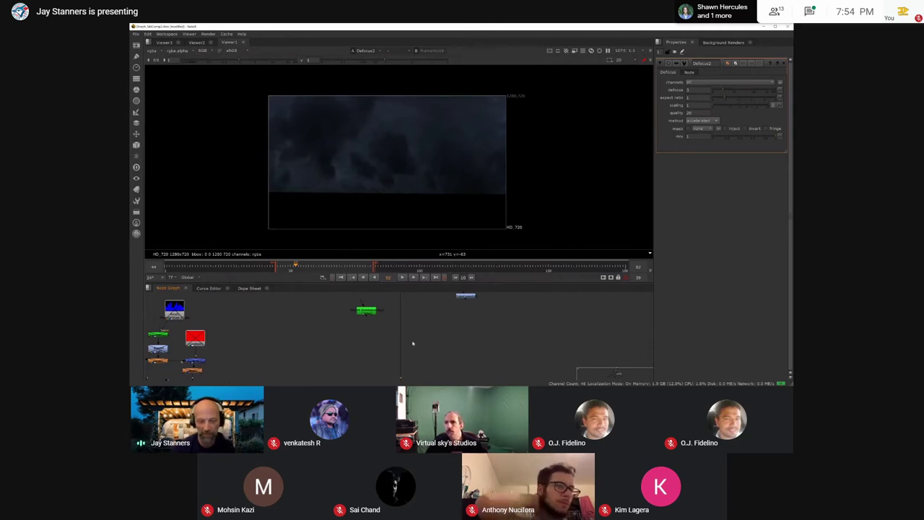
pyautogui.moveTo(426, 328); pyautogui.dragTo(368, 319, button='middle')
pyautogui.scroll(-2, 385, 334)
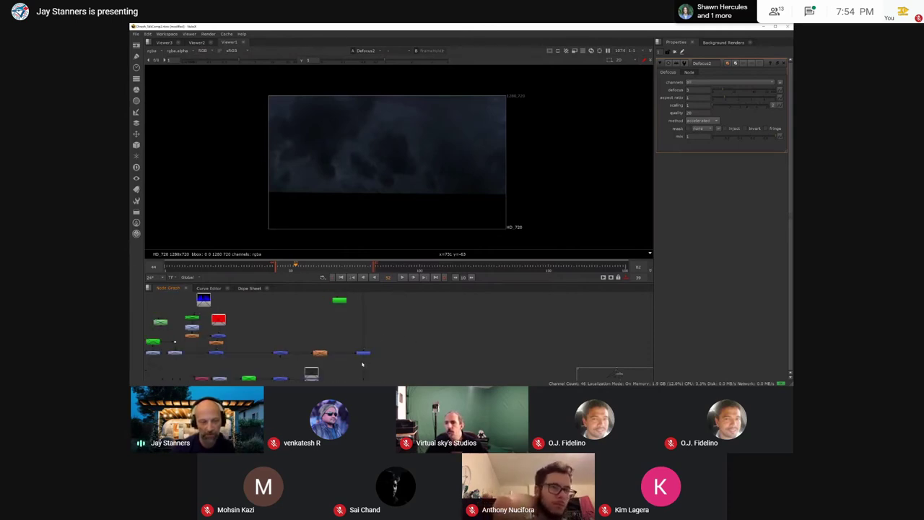
pyautogui.scroll(3, 363, 360)
pyautogui.scroll(-2, 370, 353)
pyautogui.moveTo(368, 363); pyautogui.dragTo(467, 361, button='middle')
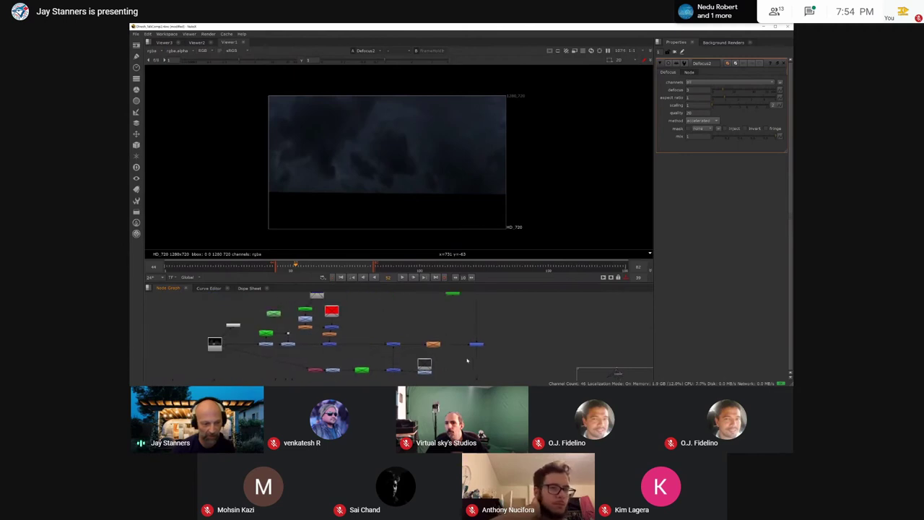
pyautogui.click(477, 345)
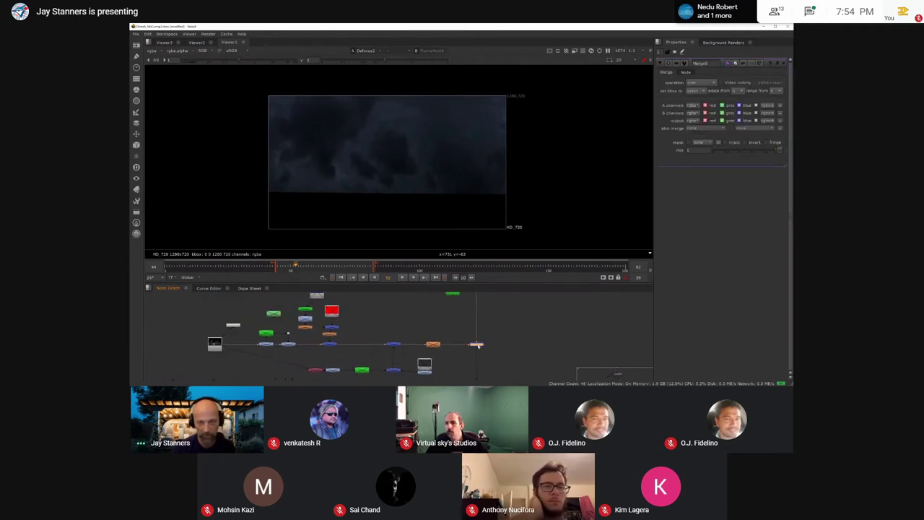
pyautogui.press('1')
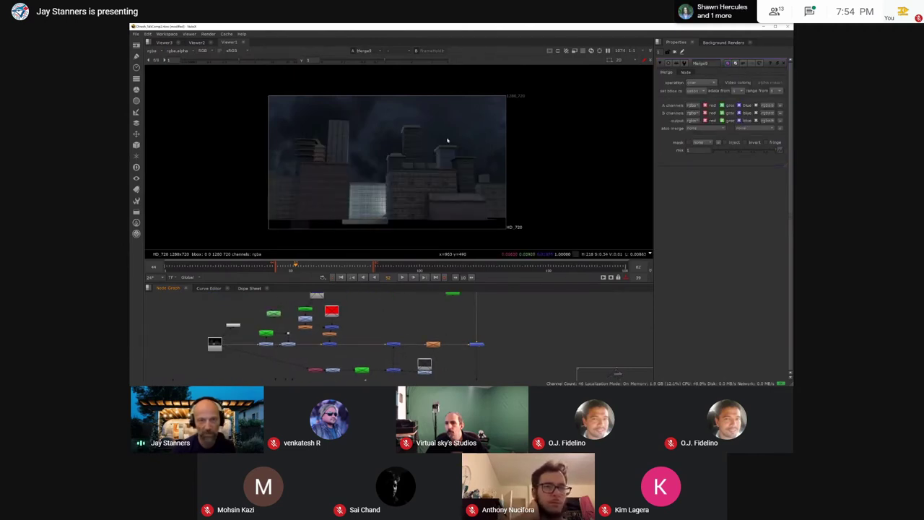
pyautogui.scroll(1, 452, 178)
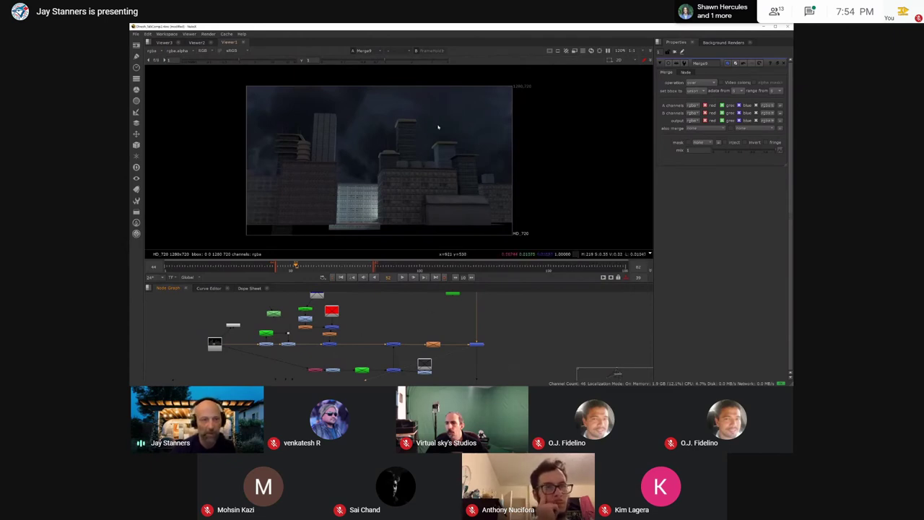
# Step: Move the green Keyer node beside the clouds branch farther away to free space around Defocus2
pyautogui.moveTo(475, 312); pyautogui.dragTo(381, 384, button='middle')
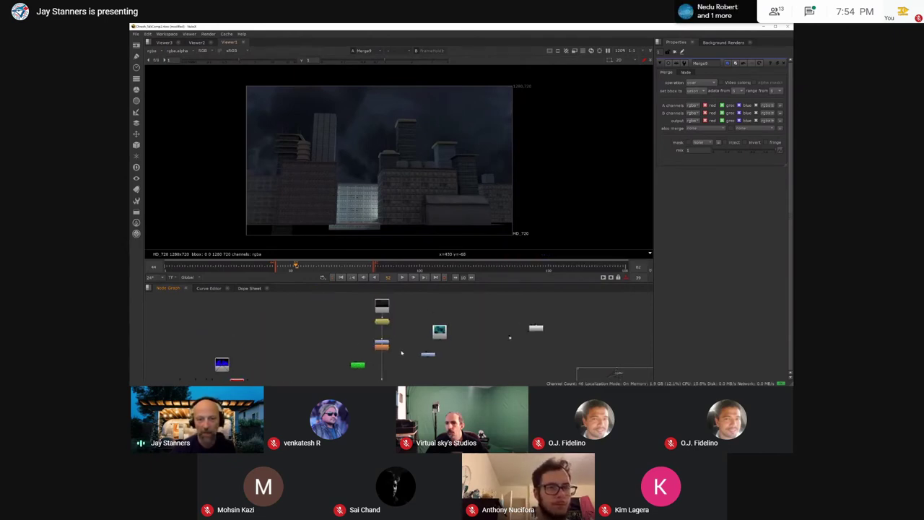
pyautogui.scroll(2, 402, 353)
pyautogui.moveTo(340, 367); pyautogui.dragTo(264, 323)
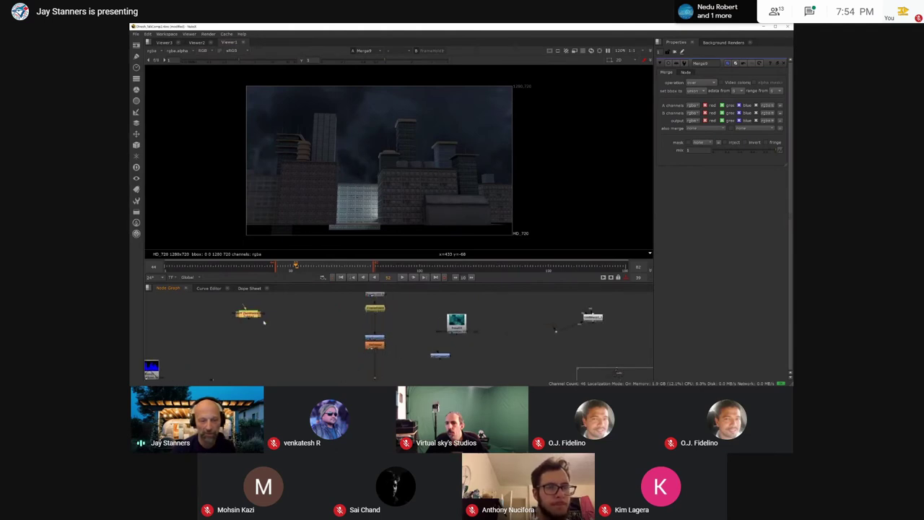
# Step: Add a GridWarp node directly below Defocus2 and display its output in the viewer
pyautogui.click(378, 347)
pyautogui.press('Tab')
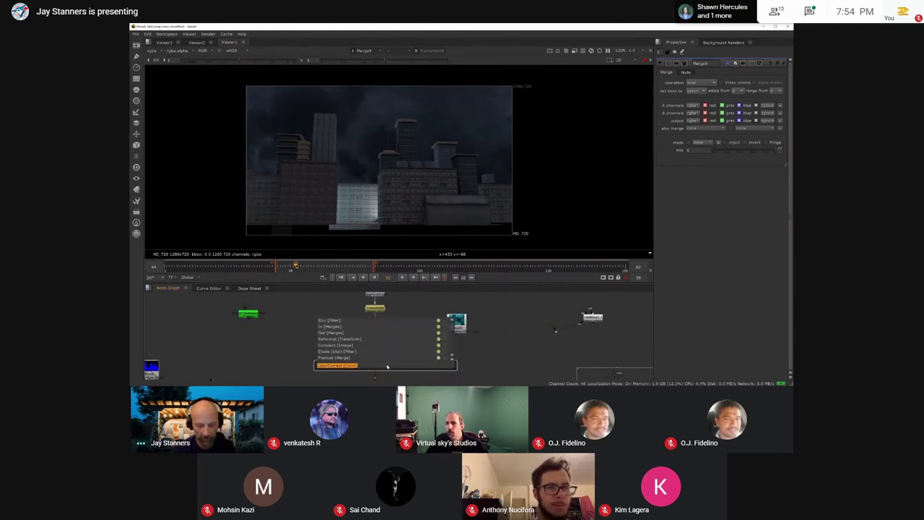
pyautogui.write('grid')
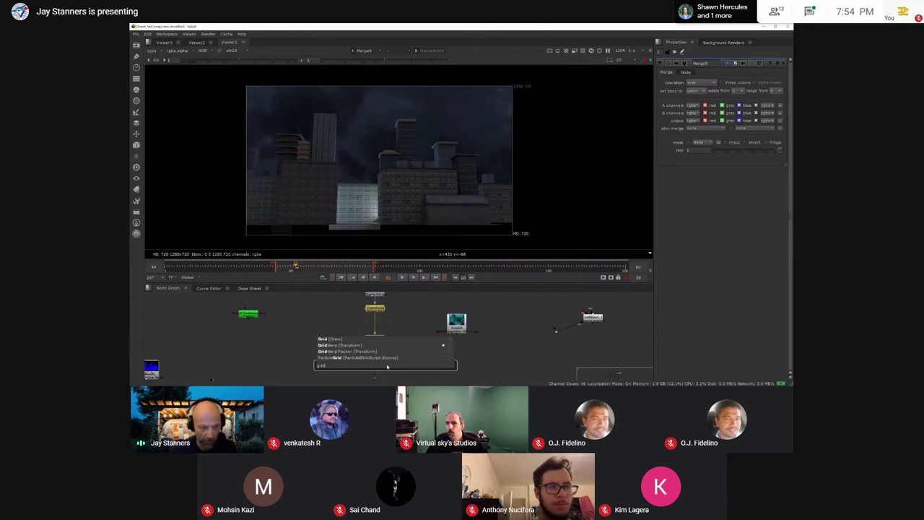
pyautogui.click(340, 345)
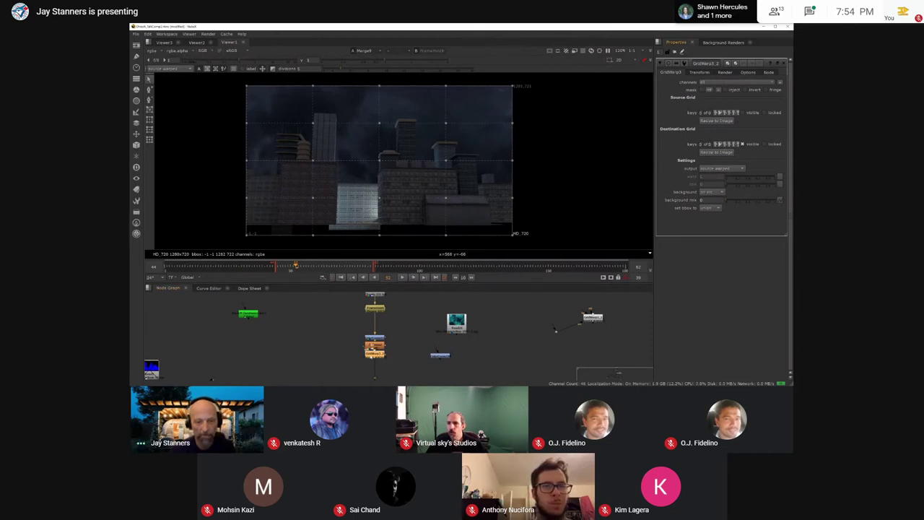
pyautogui.press('1')
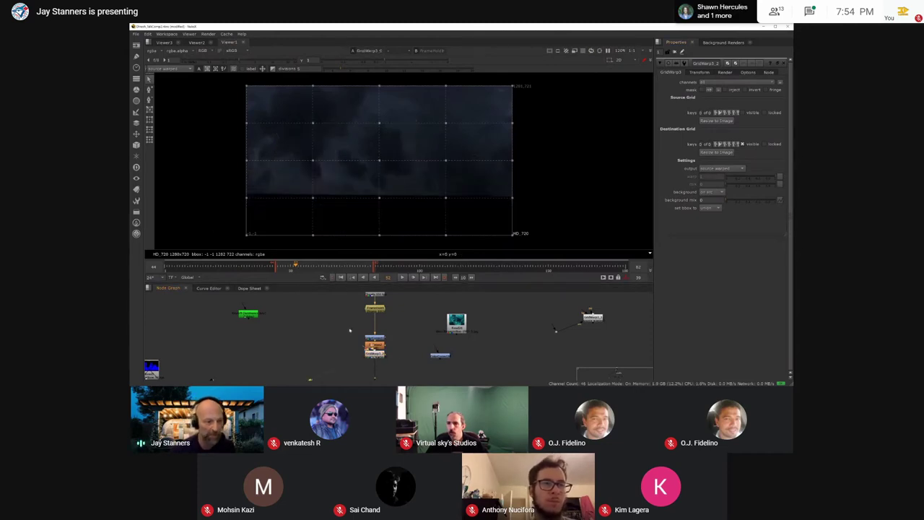
# Step: At frame 1, nudge the lower-left interior point of the destination grid slightly to set a first keyframe
pyautogui.moveTo(224, 270); pyautogui.dragTo(320, 273, button='middle')
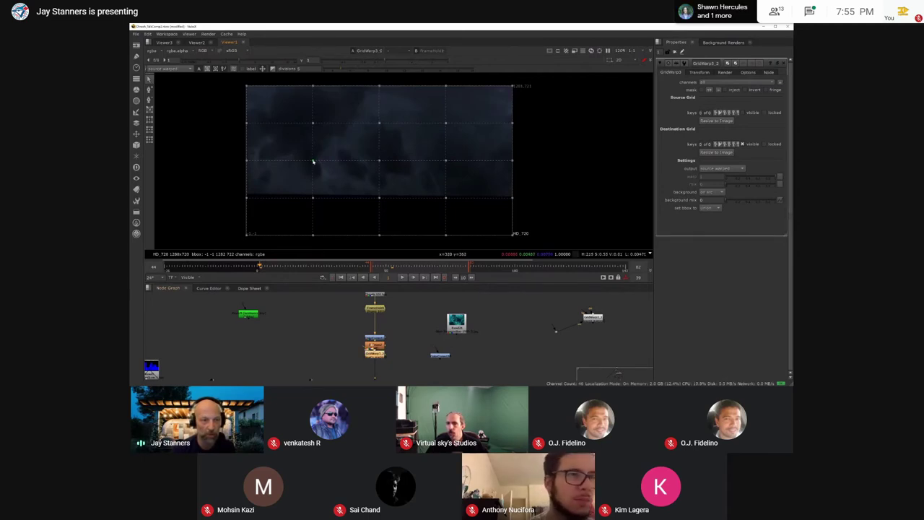
pyautogui.moveTo(314, 160)
pyautogui.mouseDown()
pyautogui.moveTo(321, 161)
pyautogui.moveTo(311, 158)
pyautogui.mouseUp()
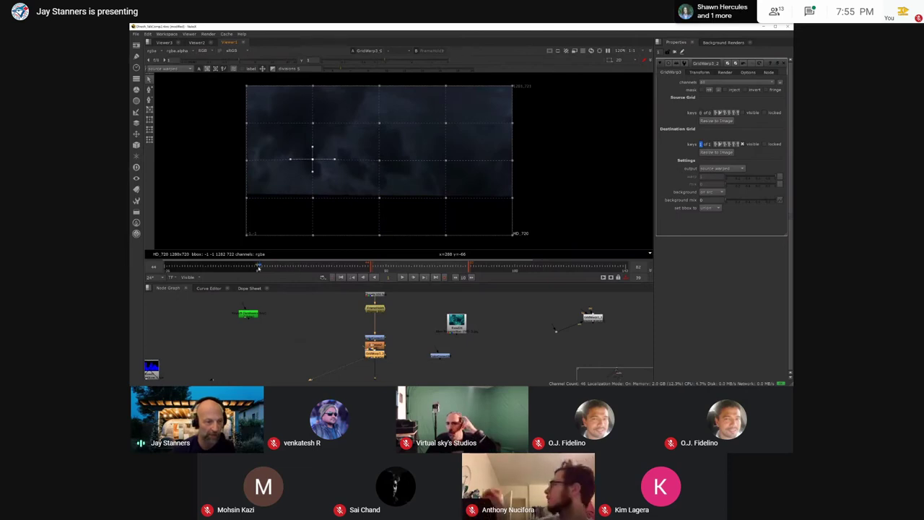
pyautogui.scroll(2, 264, 267)
pyautogui.scroll(5, 264, 268)
pyautogui.scroll(-6, 264, 268)
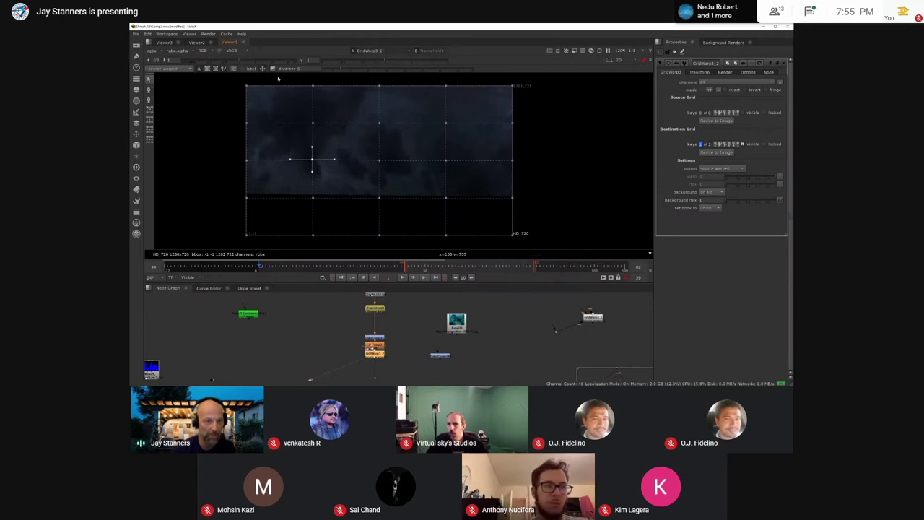
# Step: Select all destination grid points except the leftmost column and shift them slightly at frame 1
pyautogui.moveTo(279, 79); pyautogui.dragTo(487, 244)
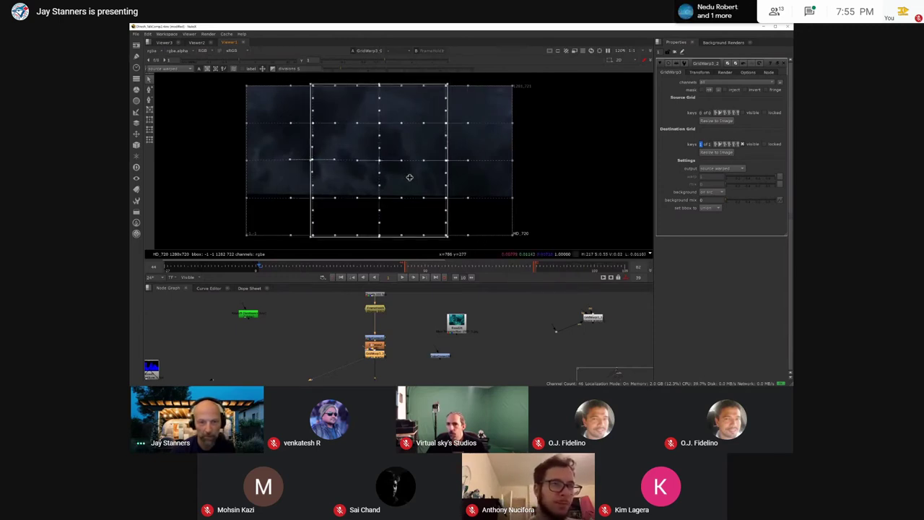
pyautogui.moveTo(289, 81); pyautogui.dragTo(591, 247)
pyautogui.moveTo(396, 181); pyautogui.dragTo(397, 182)
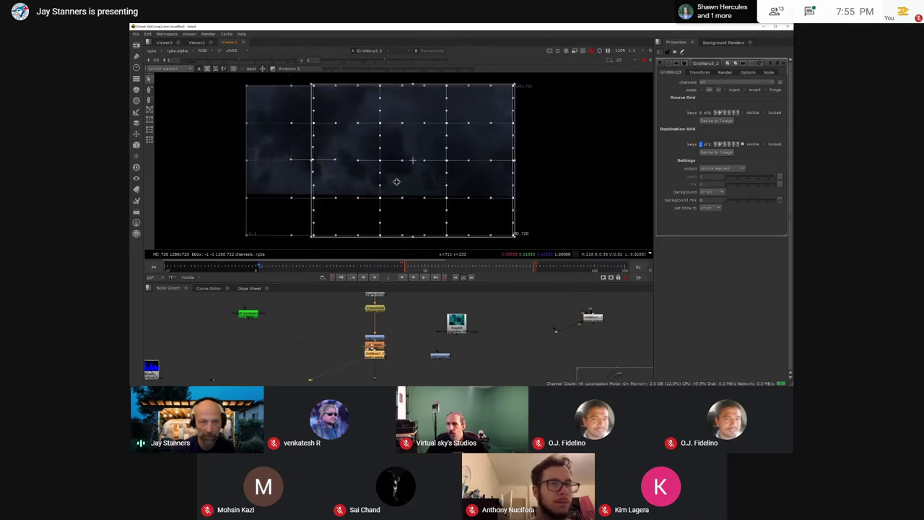
# Step: At frame 180, shift the selected grid columns slightly to the right and nudge the grid's centre point for a second keyframe
pyautogui.keyDown('alt'); pyautogui.moveTo(595, 267); pyautogui.dragTo(296, 267); pyautogui.keyUp('alt')
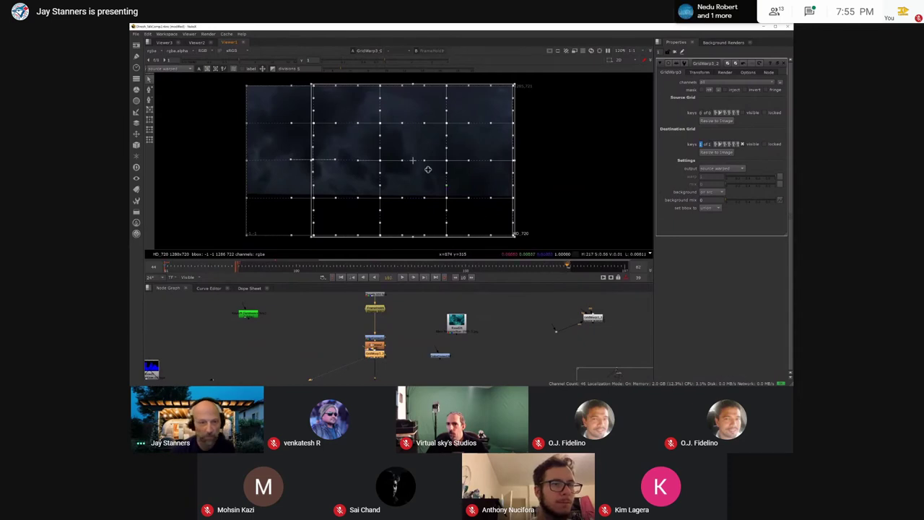
pyautogui.moveTo(418, 178); pyautogui.dragTo(386, 160)
pyautogui.click(592, 153)
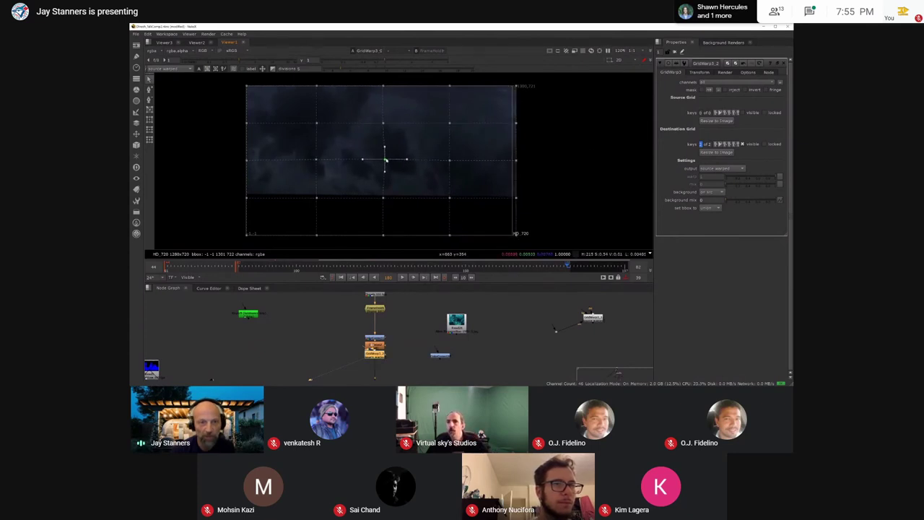
# Step: Nudge the upper-right, upper-middle and lower-right interior grid points upward at frame 180, and preview the warp at frame 95
pyautogui.click(449, 122)
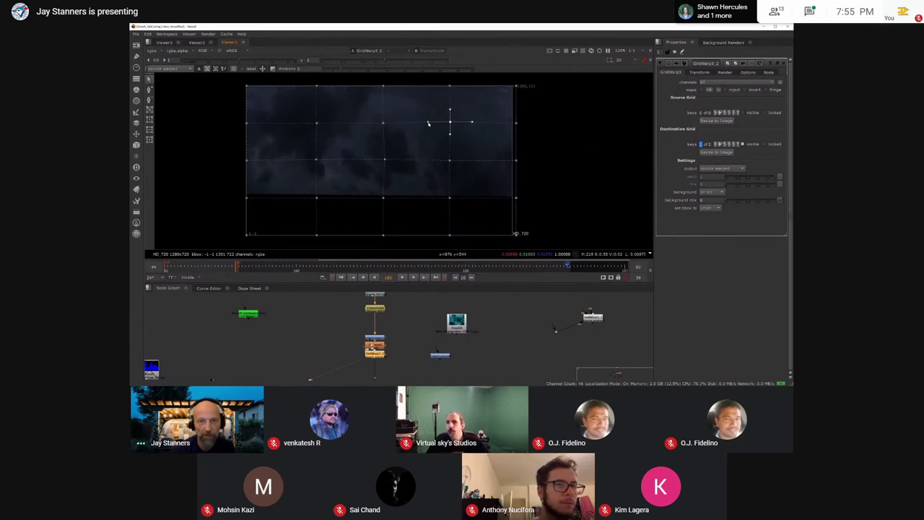
pyautogui.click(383, 121)
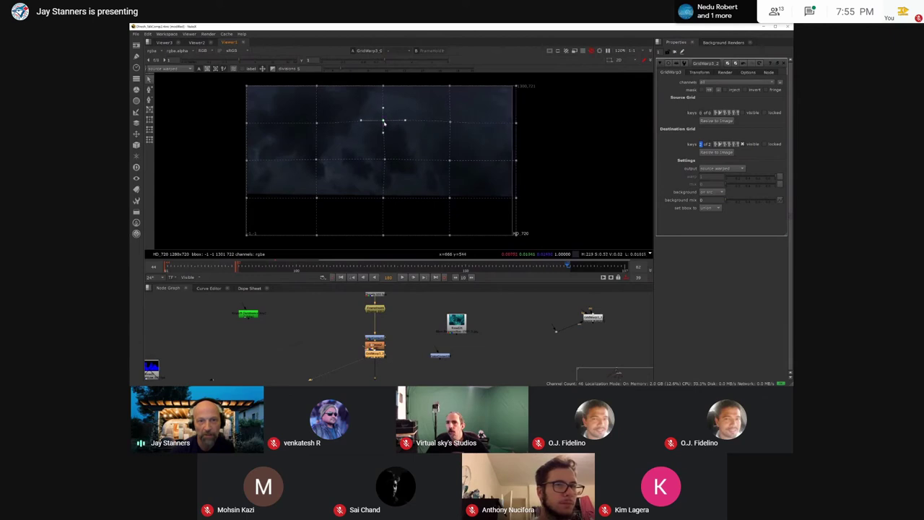
pyautogui.click(449, 161)
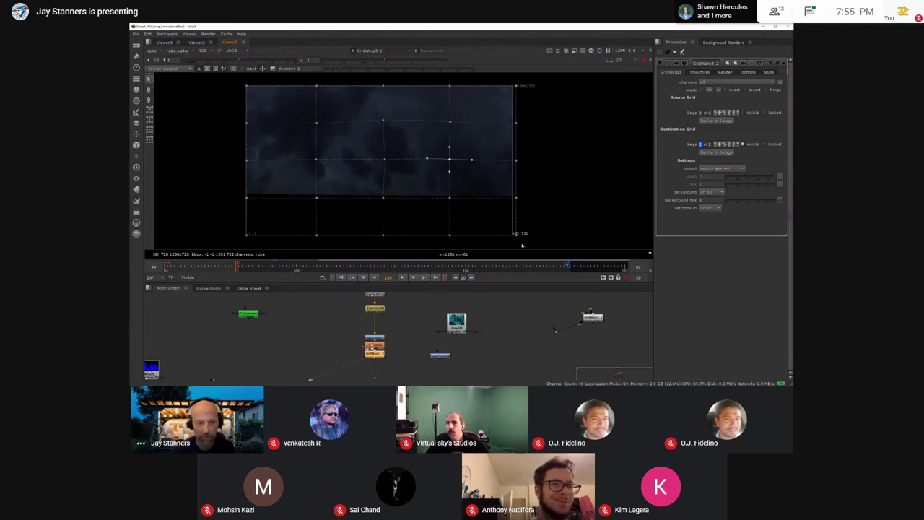
pyautogui.click(281, 268)
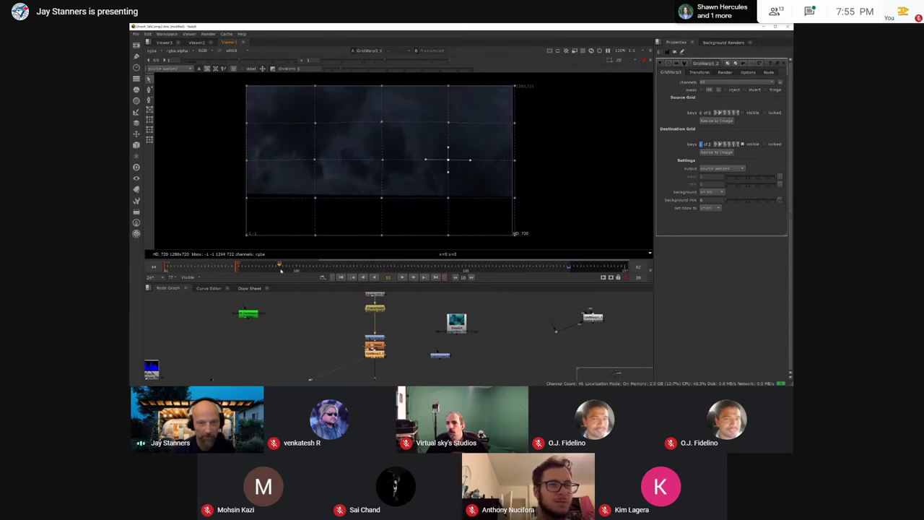
pyautogui.click(569, 268)
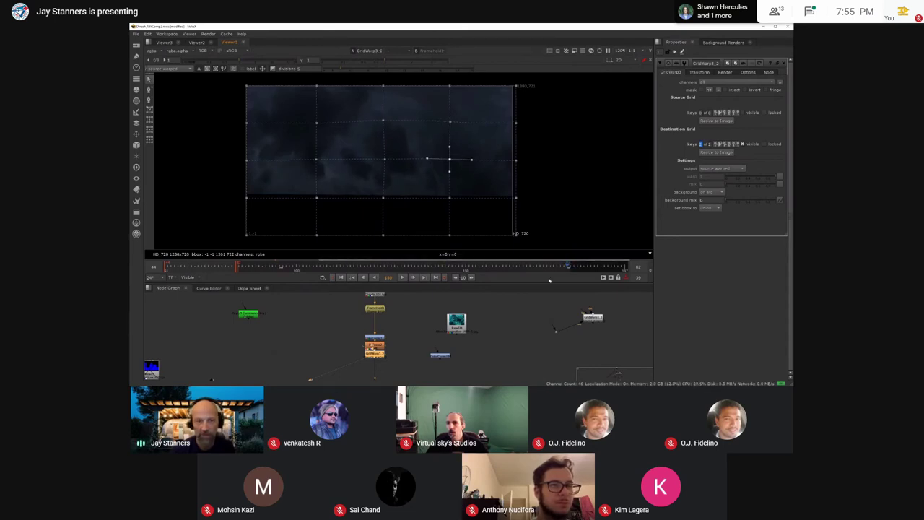
# Step: Display the Merge9 node in the viewer and scrub through the timeline to check the warped clouds behind the buildings
pyautogui.moveTo(421, 373); pyautogui.dragTo(483, 315, button='middle')
pyautogui.scroll(-2, 482, 317)
pyautogui.moveTo(461, 376); pyautogui.dragTo(431, 322, button='middle')
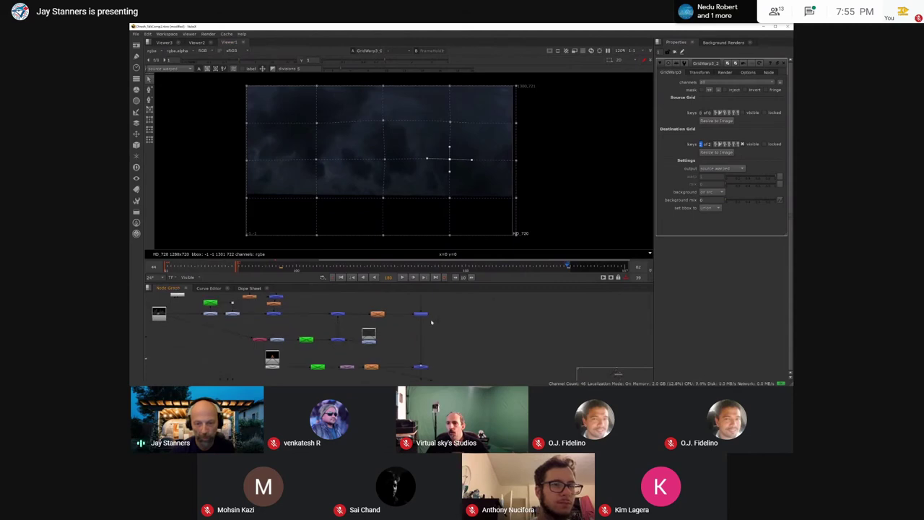
pyautogui.doubleClick(422, 314)
pyautogui.press('1')
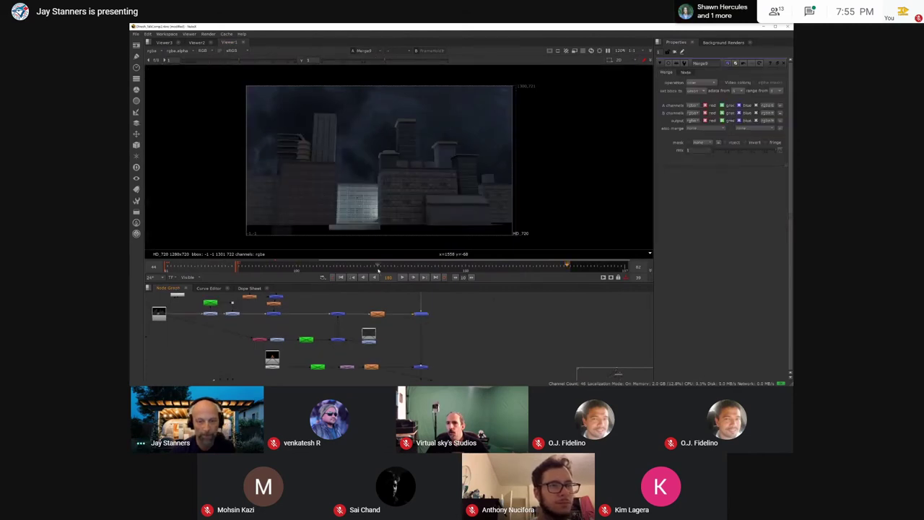
pyautogui.scroll(-2, 378, 272)
pyautogui.keyDown('alt'); pyautogui.moveTo(378, 271); pyautogui.dragTo(448, 273); pyautogui.keyUp('alt')
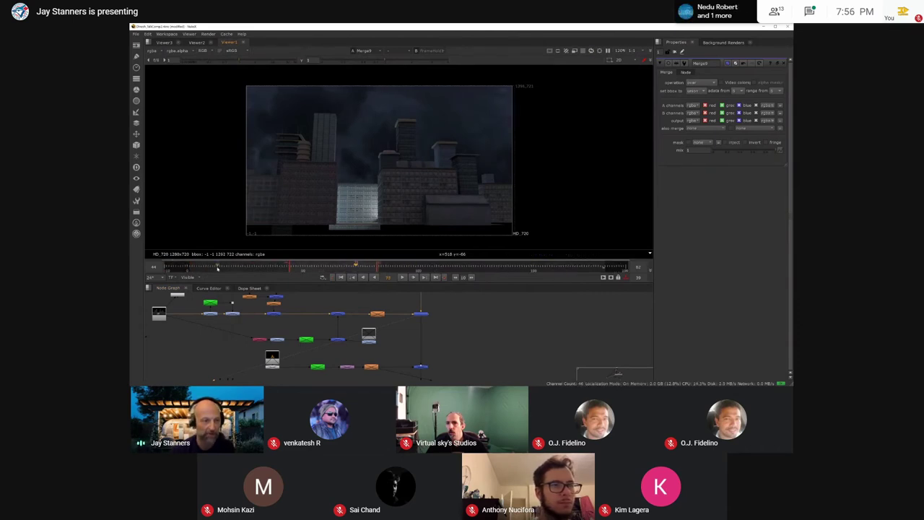
pyautogui.click(217, 268)
pyautogui.moveTo(317, 328); pyautogui.dragTo(398, 351, button='middle')
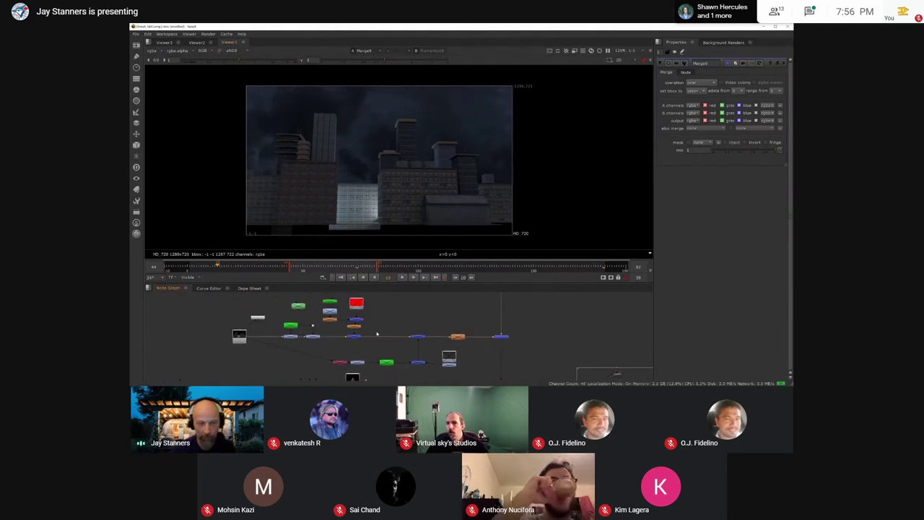
pyautogui.scroll(3, 292, 336)
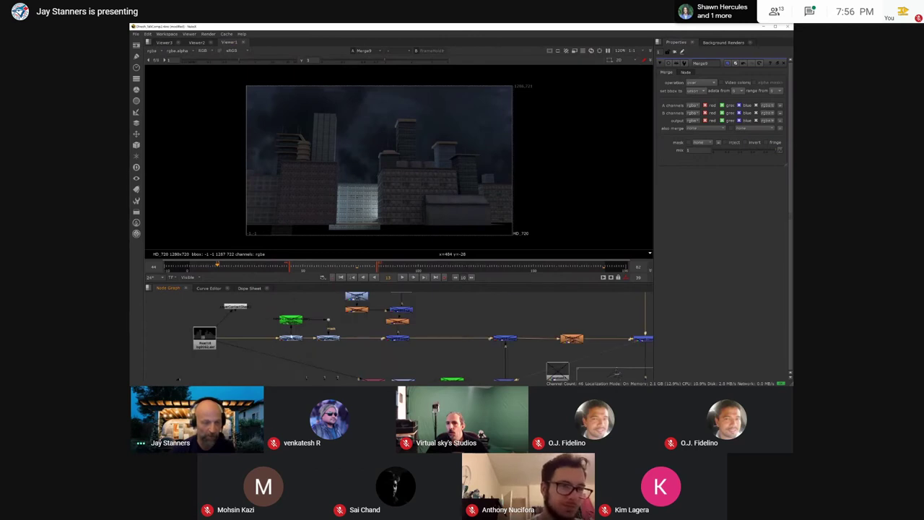
# Step: Open the first ColorCorrect node after the Read18 buildings and toggle it off and on to compare its effect
pyautogui.scroll(-2, 442, 330)
pyautogui.scroll(3, 347, 335)
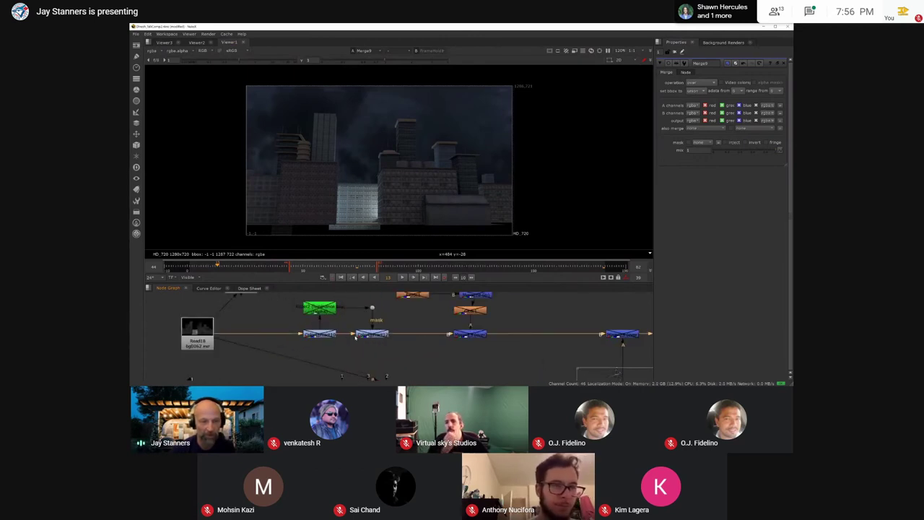
pyautogui.doubleClick(326, 335)
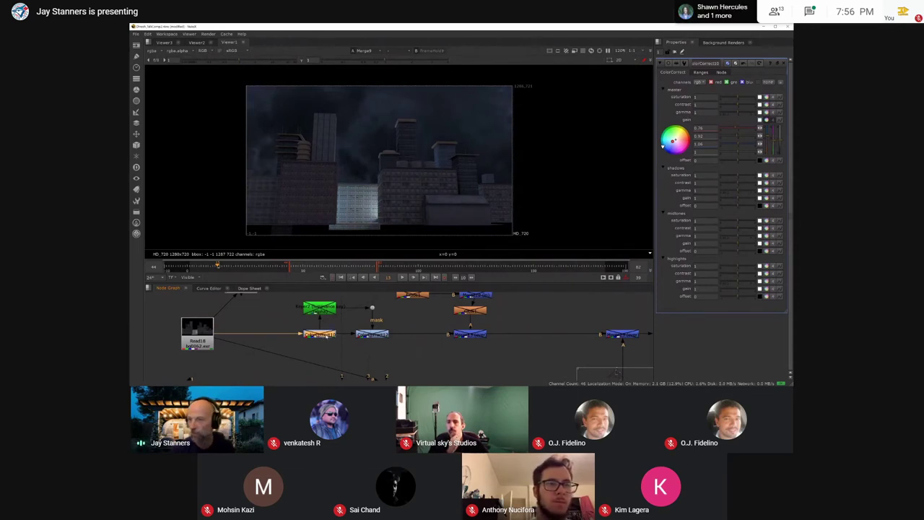
pyautogui.press('d')
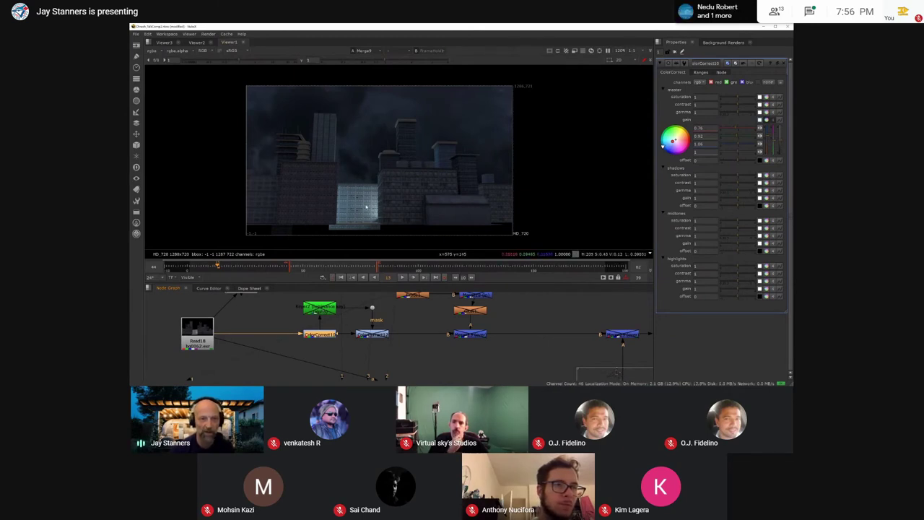
# Step: Display the Keyer2 luminance key's alpha and tighten its range, setting A to about 0.018 and B to about 0.080
pyautogui.doubleClick(319, 307)
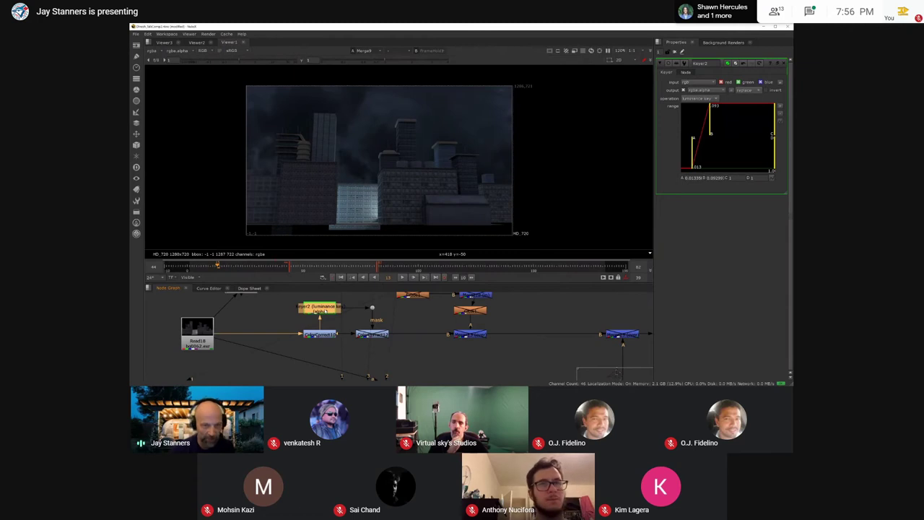
pyautogui.press('1')
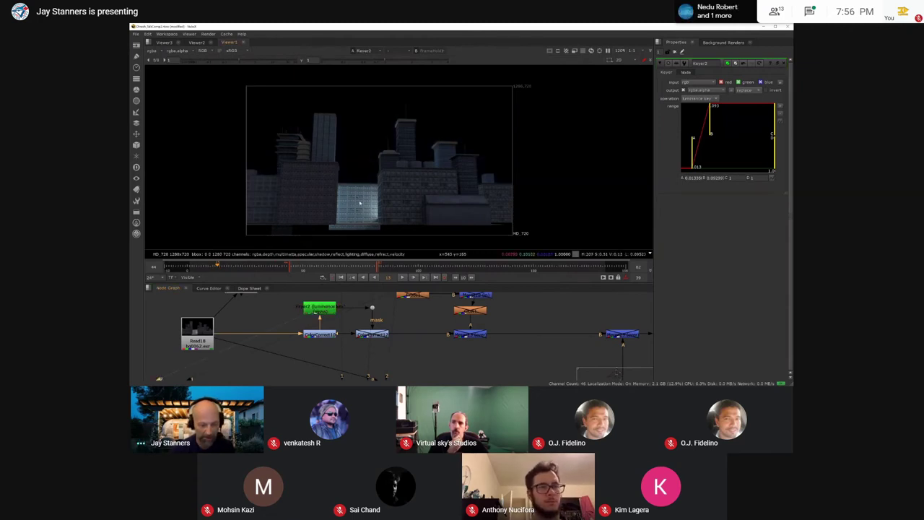
pyautogui.click(319, 307)
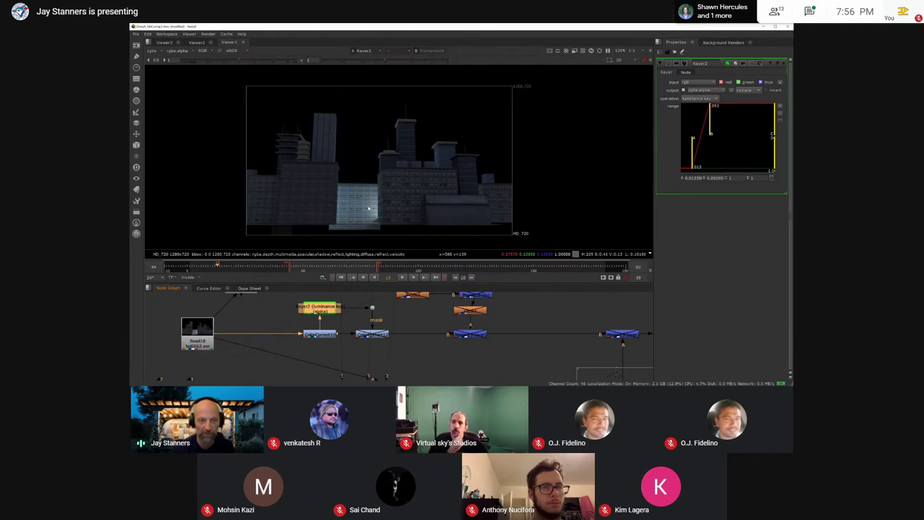
pyautogui.press('a')
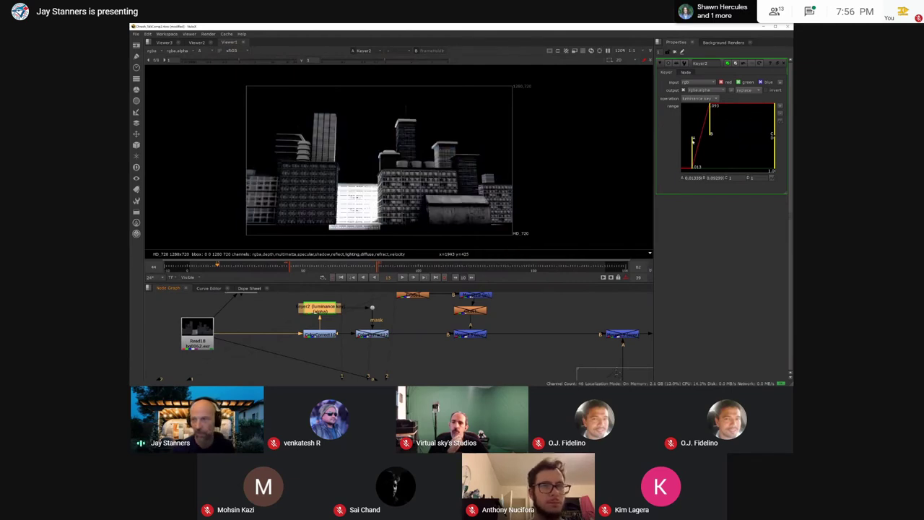
pyautogui.moveTo(692, 145); pyautogui.dragTo(708, 130)
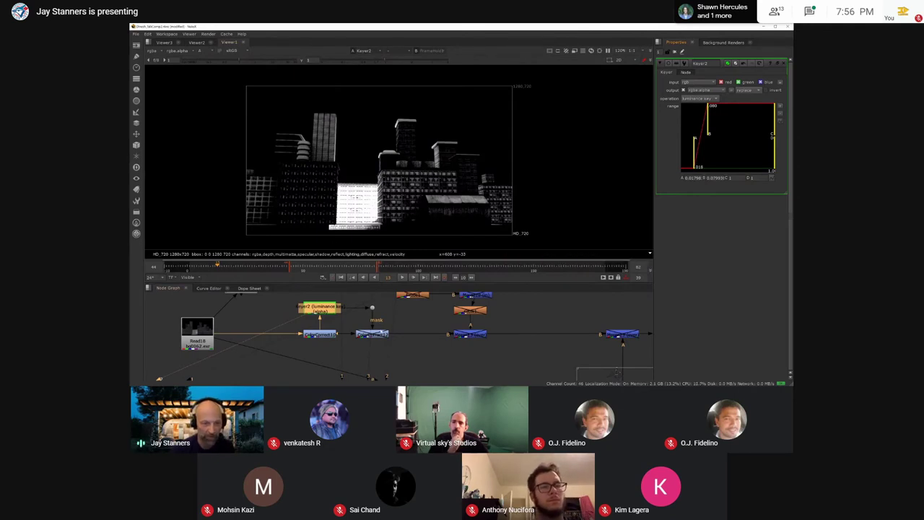
# Step: Open the keyer-masked ColorCorrect12 node, show its colour result in the viewer and toggle it to compare the masked darkening
pyautogui.doubleClick(377, 335)
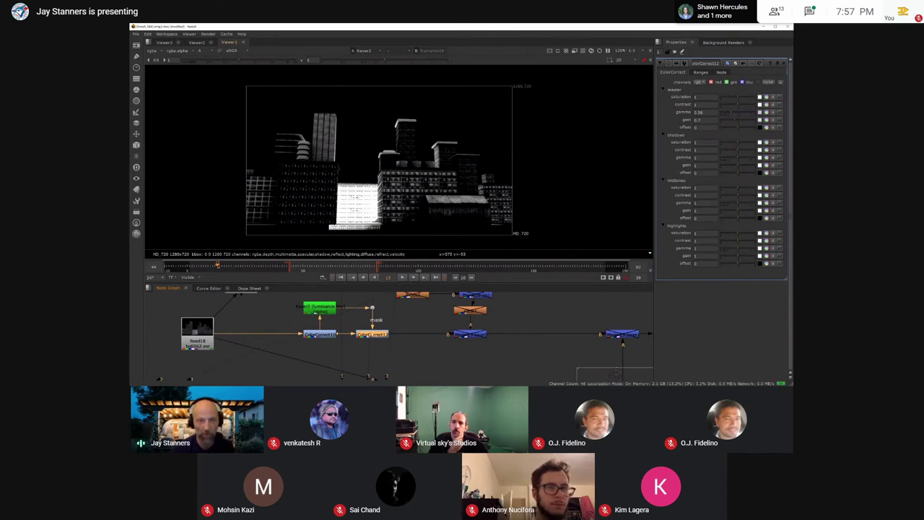
pyautogui.press('1')
pyautogui.press('a')
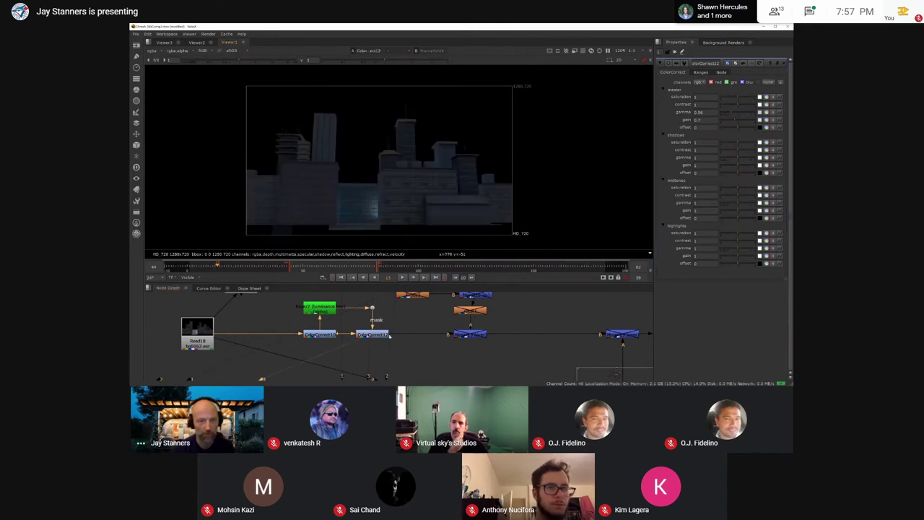
pyautogui.click(384, 335)
pyautogui.press('d')
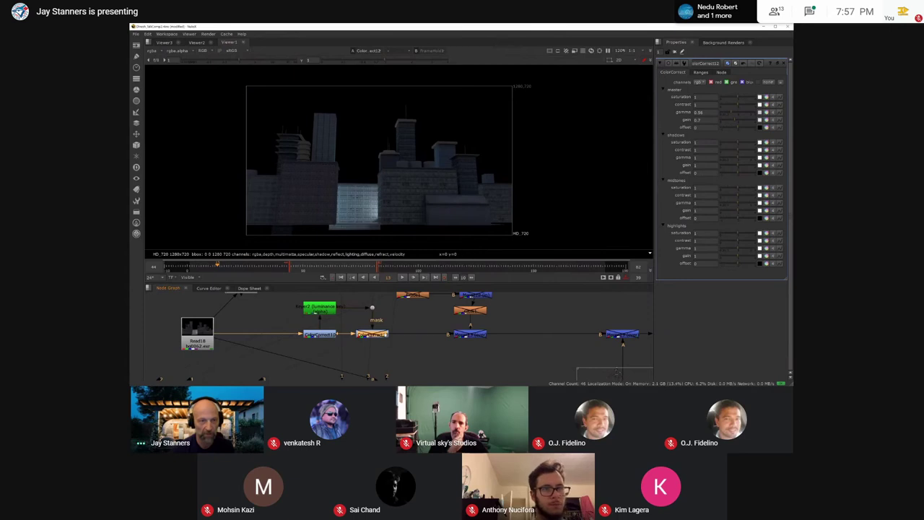
pyautogui.press('d')
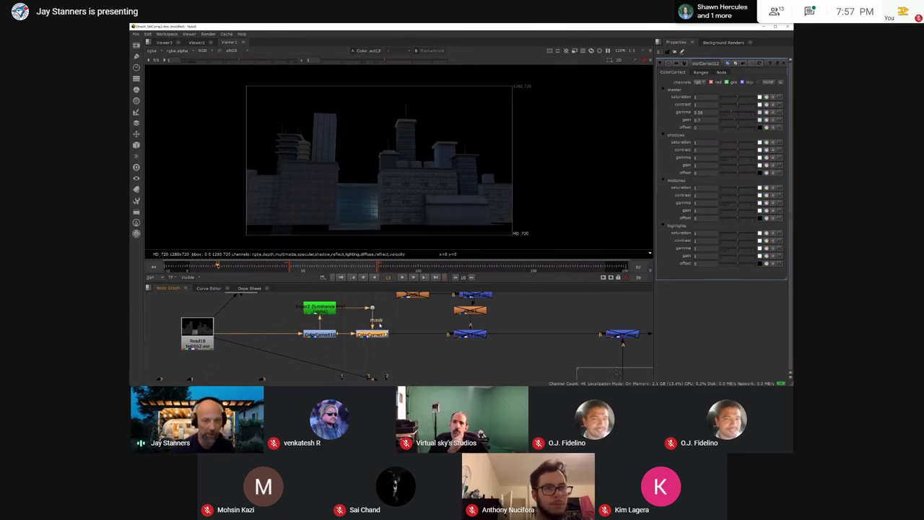
# Step: Display the Merge9 node in the viewer to check the corrected buildings over the clouds
pyautogui.scroll(-3, 381, 320)
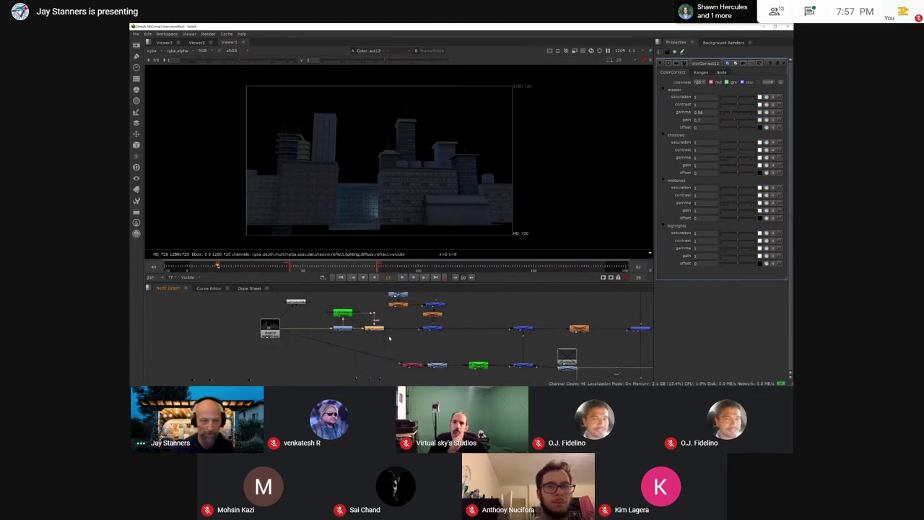
pyautogui.scroll(-2, 432, 330)
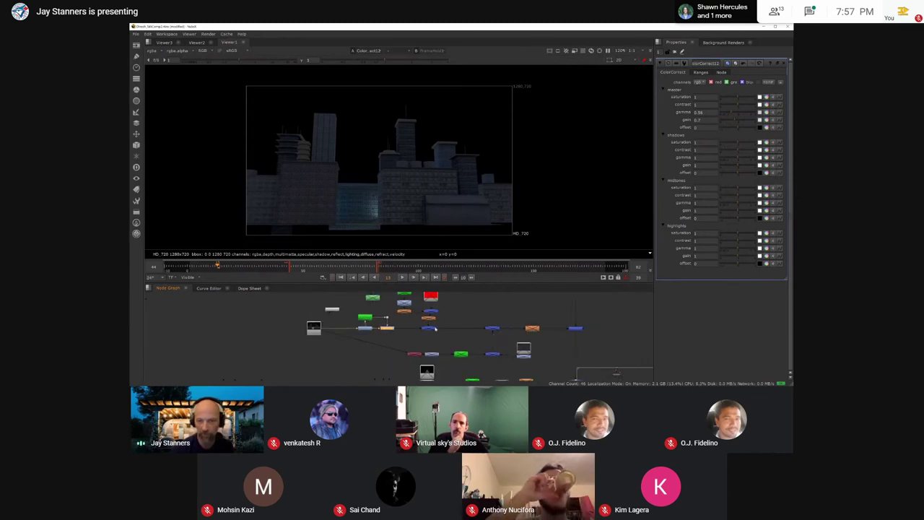
pyautogui.moveTo(436, 328); pyautogui.dragTo(394, 348, button='middle')
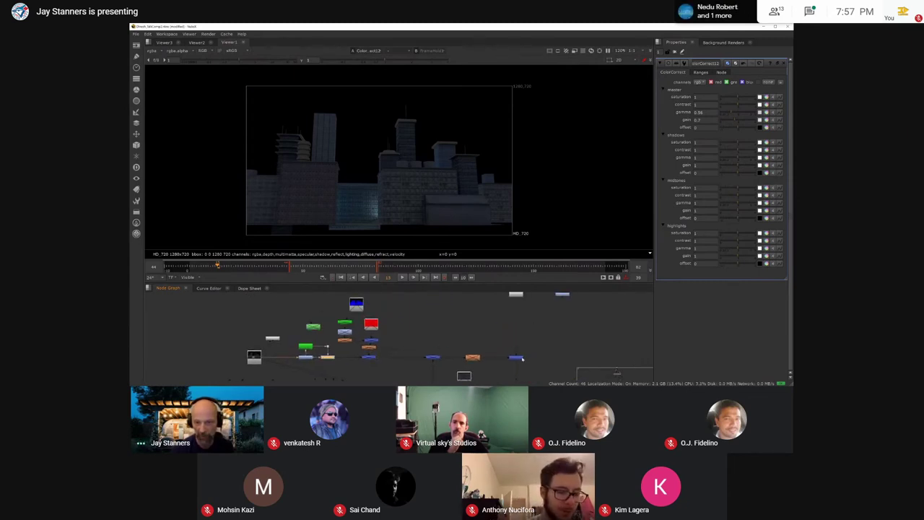
pyautogui.press('1')
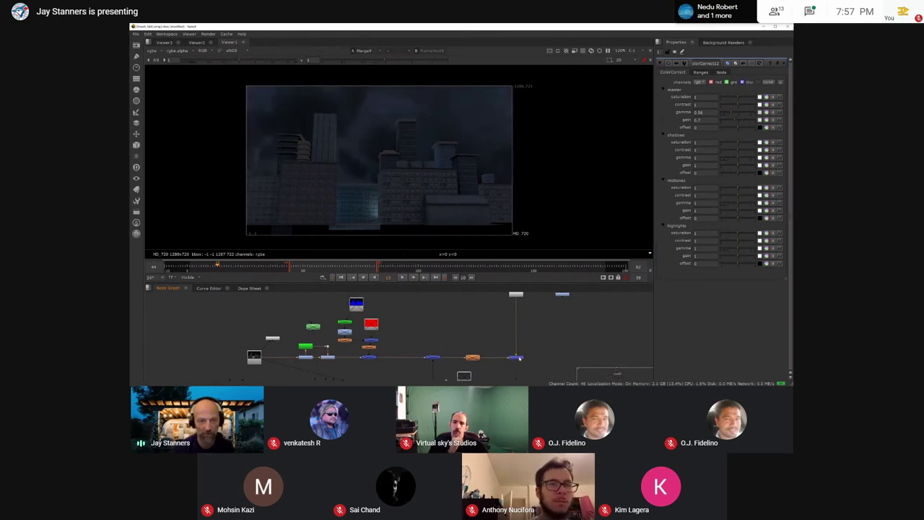
pyautogui.scroll(-1, 373, 338)
pyautogui.scroll(2, 366, 322)
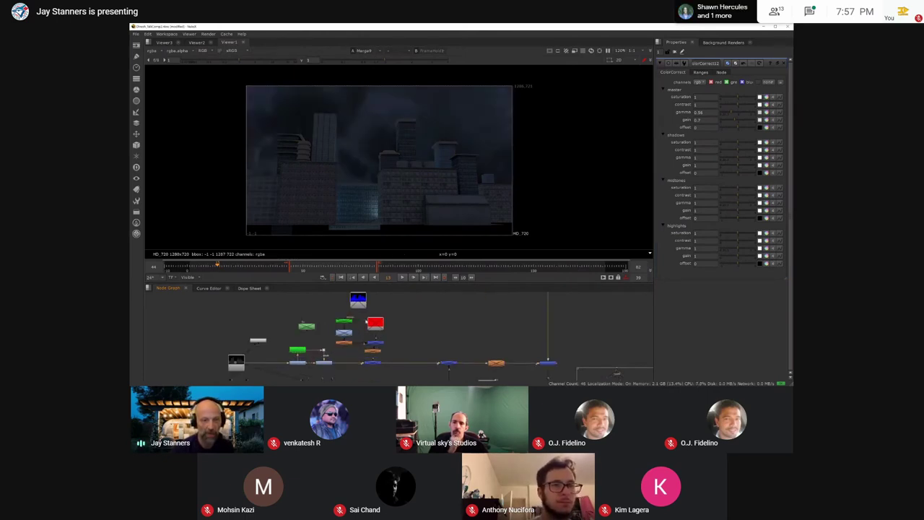
# Step: Open the properties of the blue antenna matte Read5 node and examine the rooftop antennas in the Merge9 composite
pyautogui.moveTo(366, 316); pyautogui.dragTo(368, 331, button='middle')
pyautogui.moveTo(361, 315); pyautogui.dragTo(353, 312)
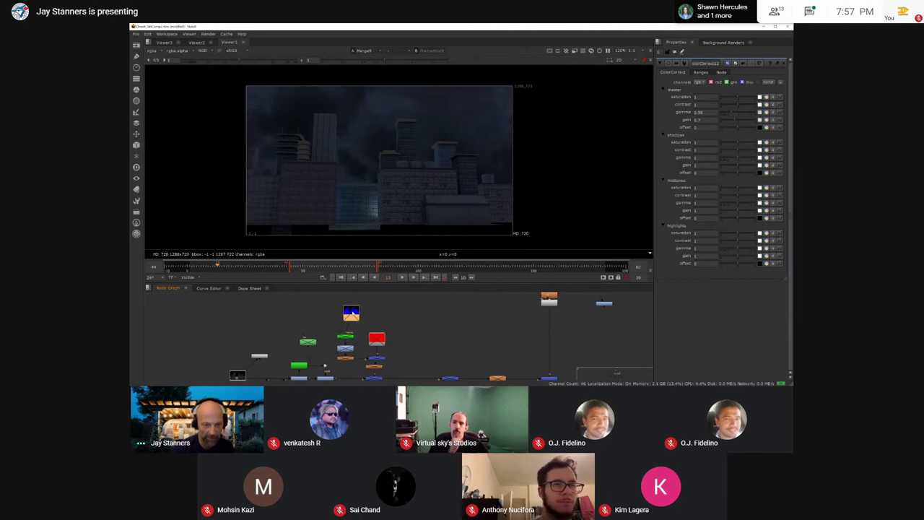
pyautogui.doubleClick(351, 313)
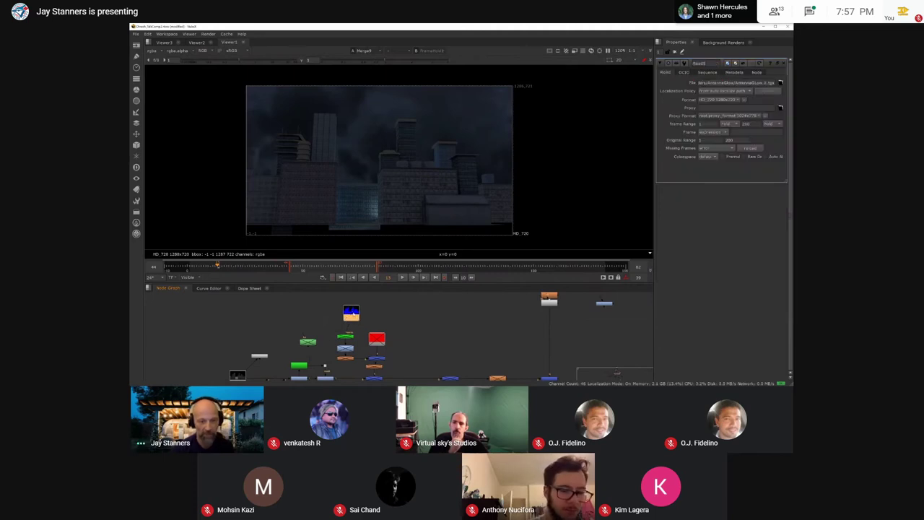
pyautogui.moveTo(352, 313); pyautogui.dragTo(359, 295, button='middle')
pyautogui.scroll(2, 383, 121)
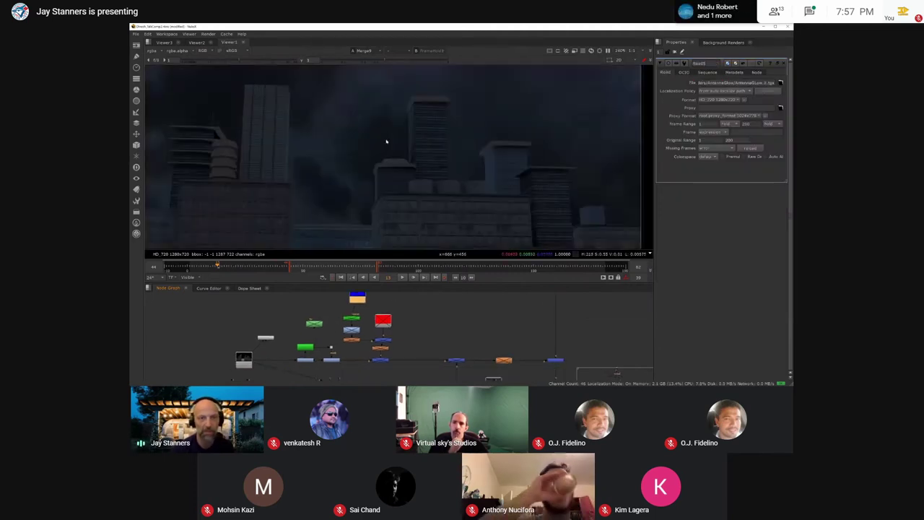
pyautogui.scroll(2, 384, 124)
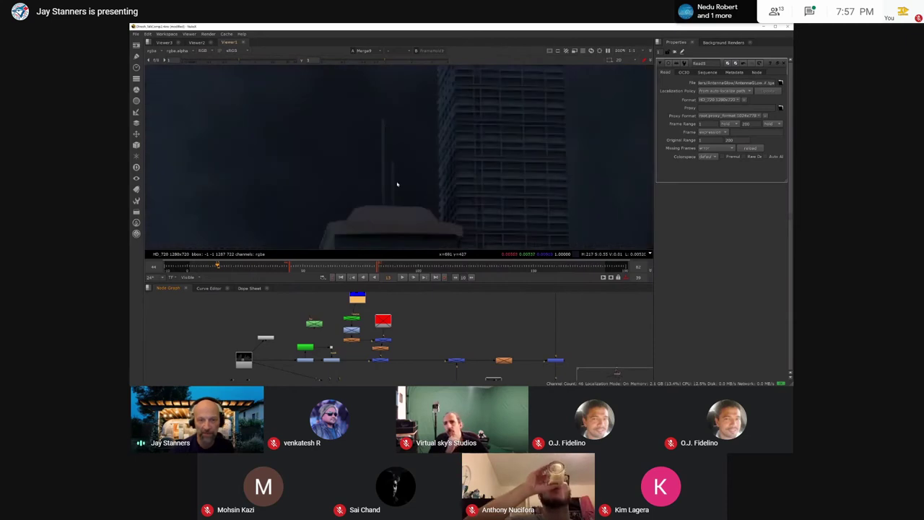
pyautogui.scroll(-3, 408, 166)
pyautogui.moveTo(414, 190); pyautogui.dragTo(493, 203, button='middle')
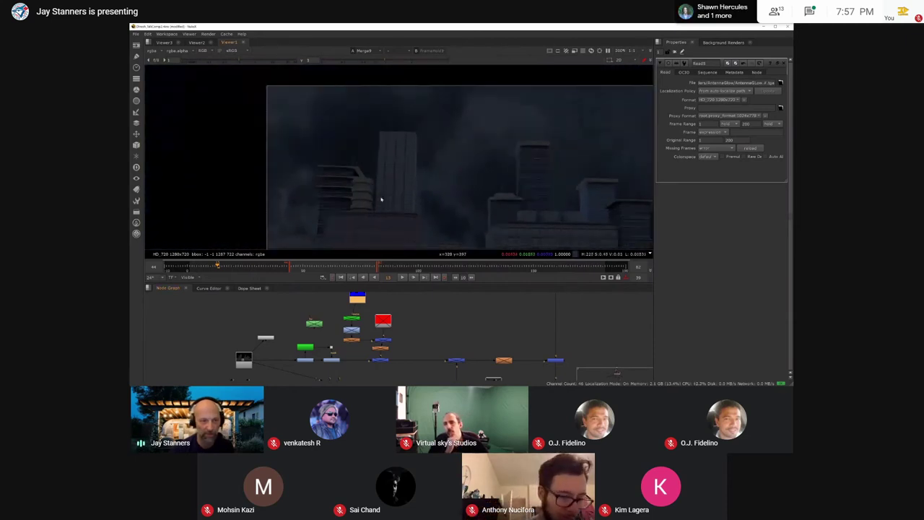
# Step: Display the Read5 matte in the viewer and examine the red light areas on the green rooftop antennas
pyautogui.moveTo(366, 297); pyautogui.dragTo(369, 328, button='middle')
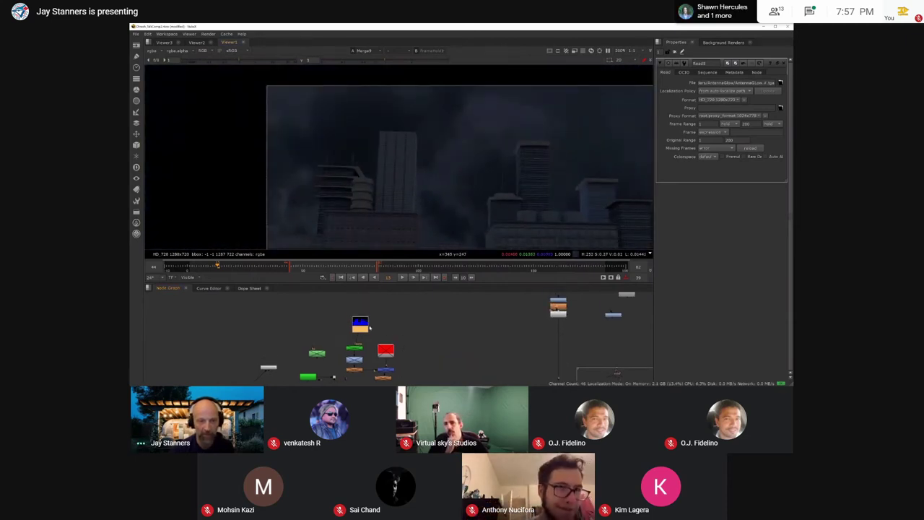
pyautogui.press('1')
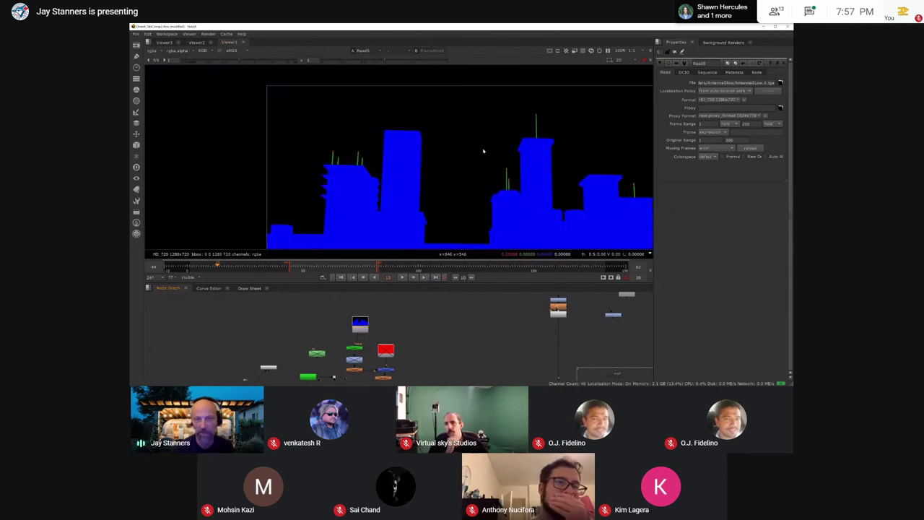
pyautogui.scroll(2, 499, 159)
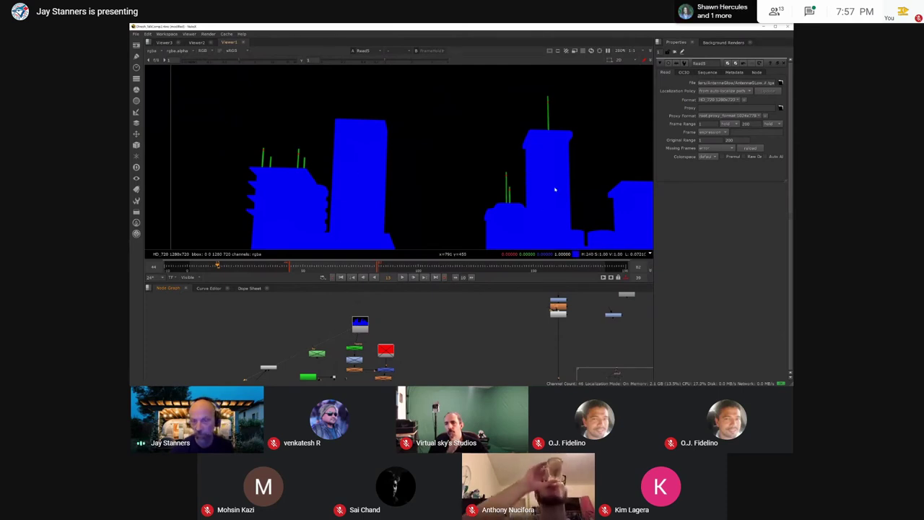
pyautogui.scroll(4, 303, 154)
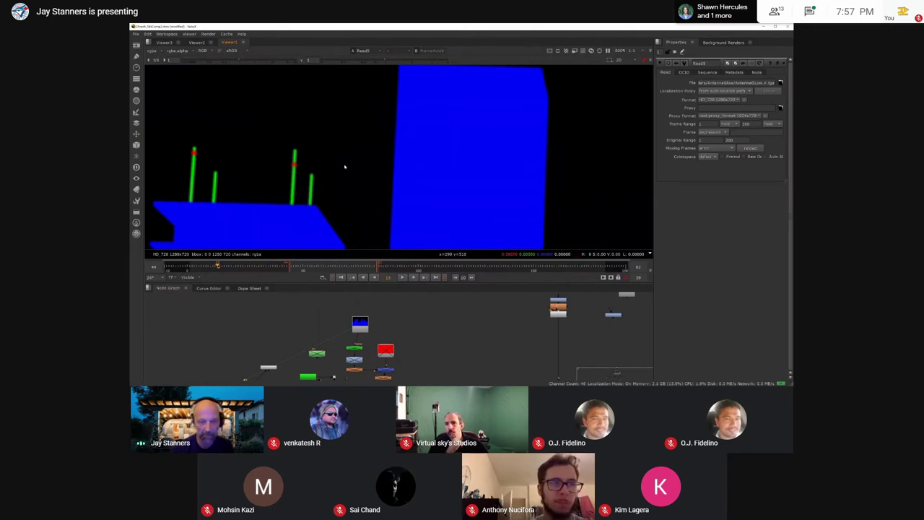
pyautogui.scroll(-5, 345, 167)
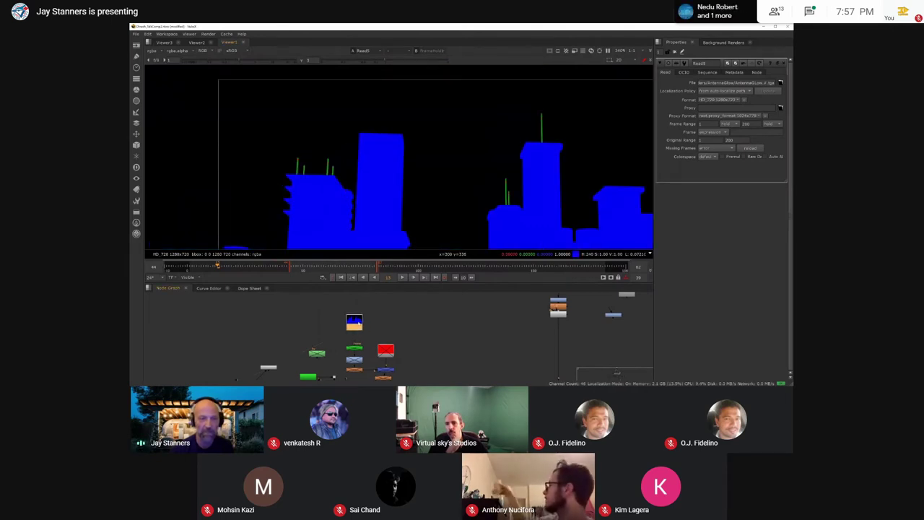
# Step: Select the nodes below the antenna matte, display the Erode node's alpha and examine the isolated antenna light points
pyautogui.moveTo(358, 323); pyautogui.dragTo(355, 302, button='middle')
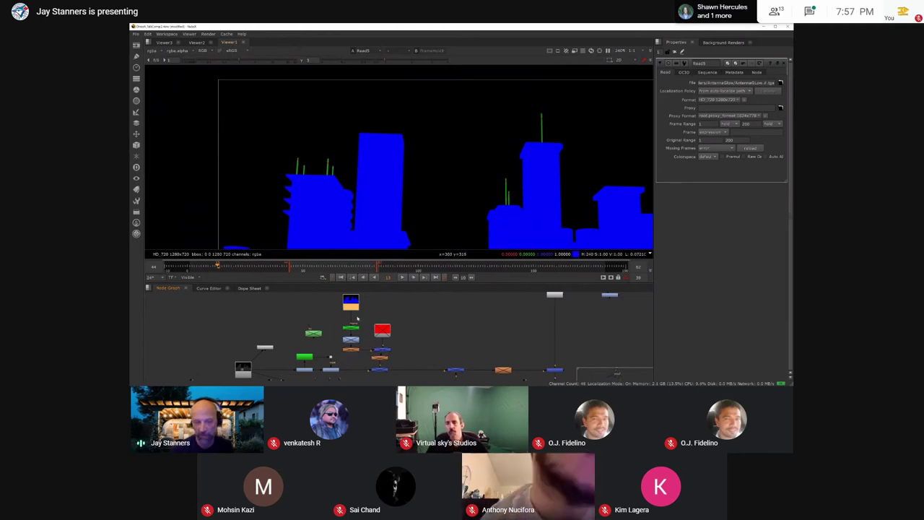
pyautogui.moveTo(339, 318); pyautogui.dragTo(362, 363)
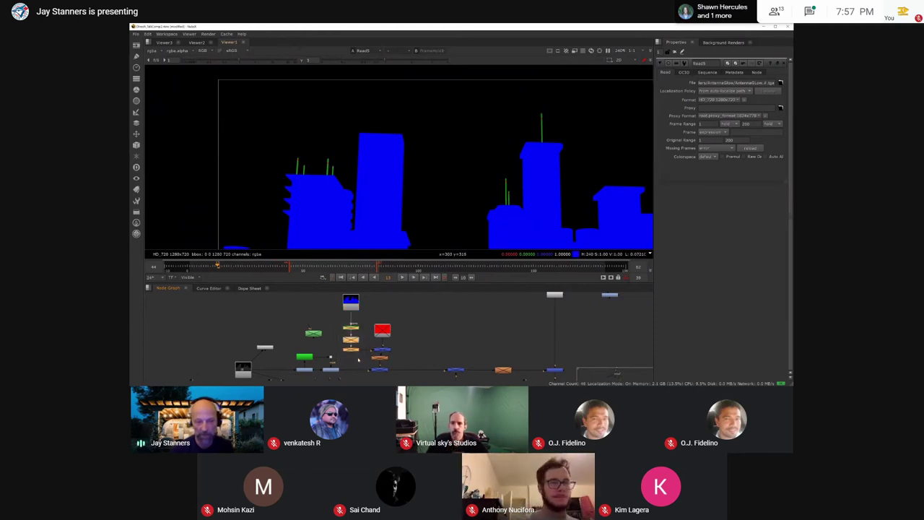
pyautogui.click(351, 350)
pyautogui.press('1')
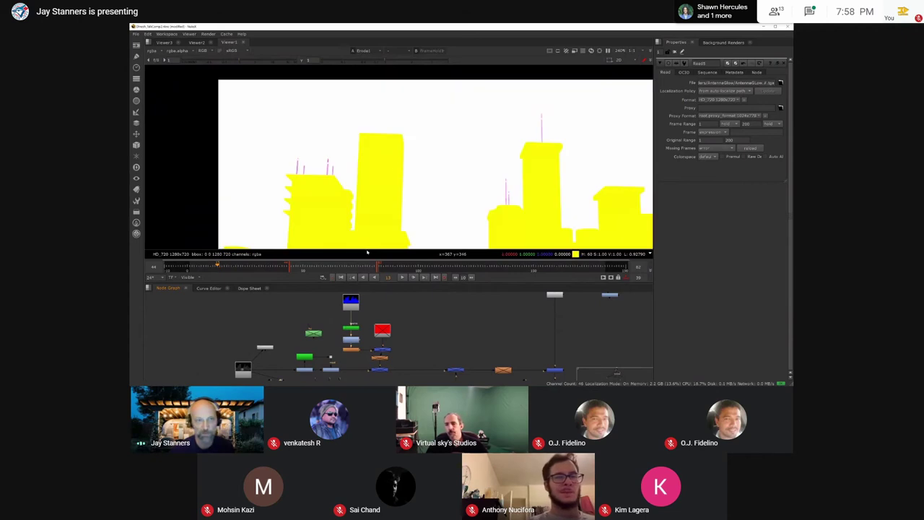
pyautogui.press('a')
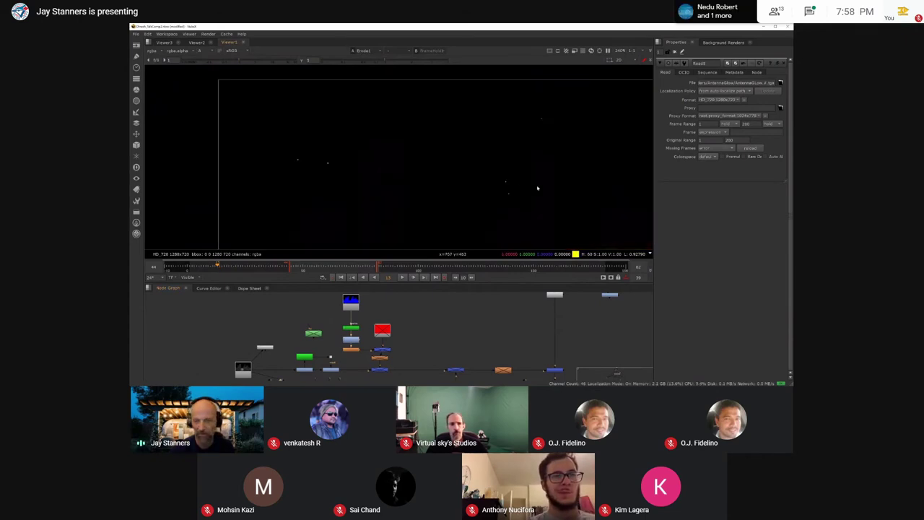
pyautogui.scroll(3, 506, 182)
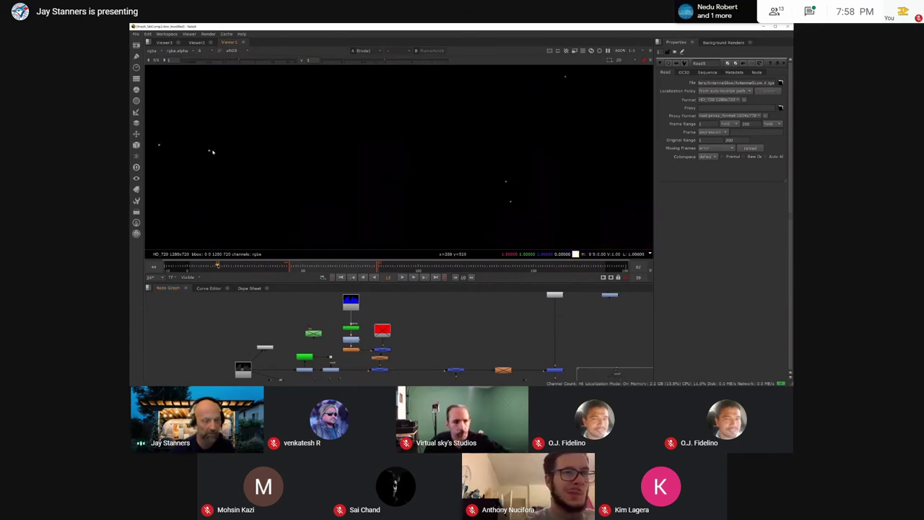
pyautogui.scroll(-2, 433, 171)
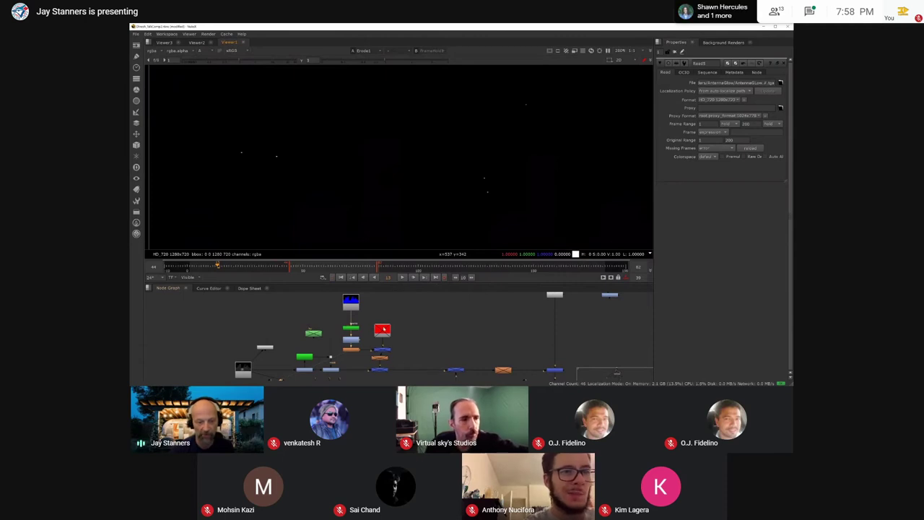
# Step: Open the red Constant node's properties and display its solid colour in the viewer
pyautogui.doubleClick(383, 329)
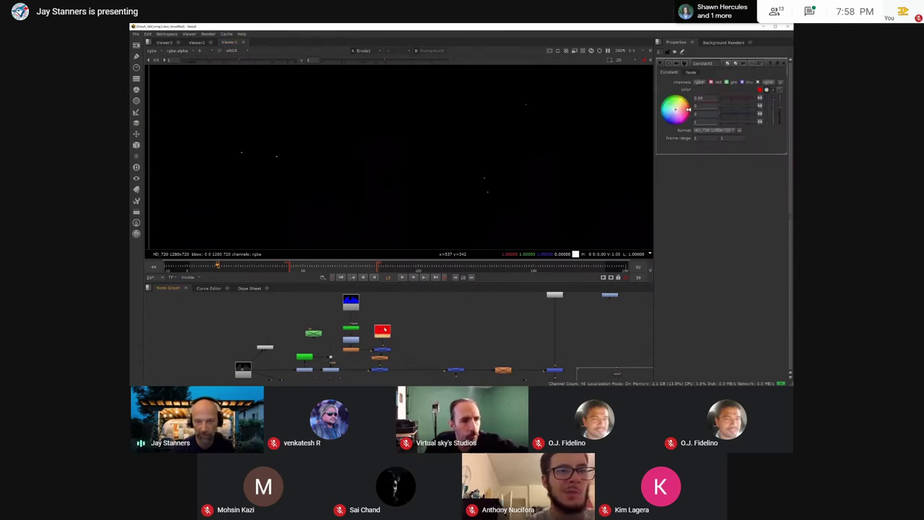
pyautogui.press('1')
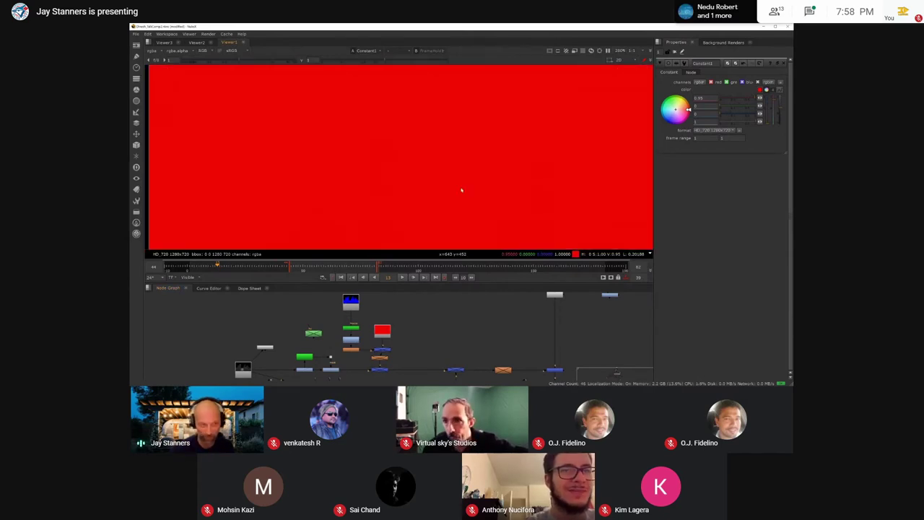
# Step: Display the Erode node and the red Constant in the viewer and compare their alpha channels
pyautogui.scroll(-4, 462, 190)
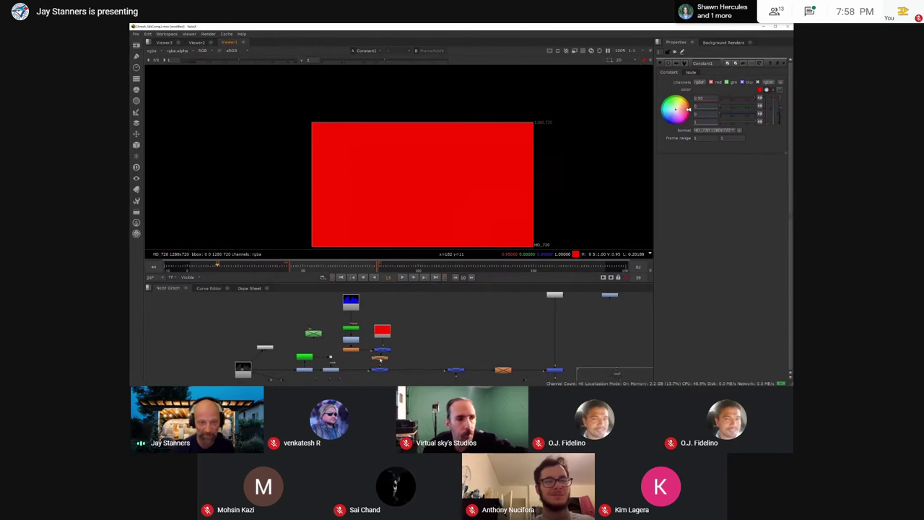
pyautogui.click(381, 350)
pyautogui.scroll(3, 386, 354)
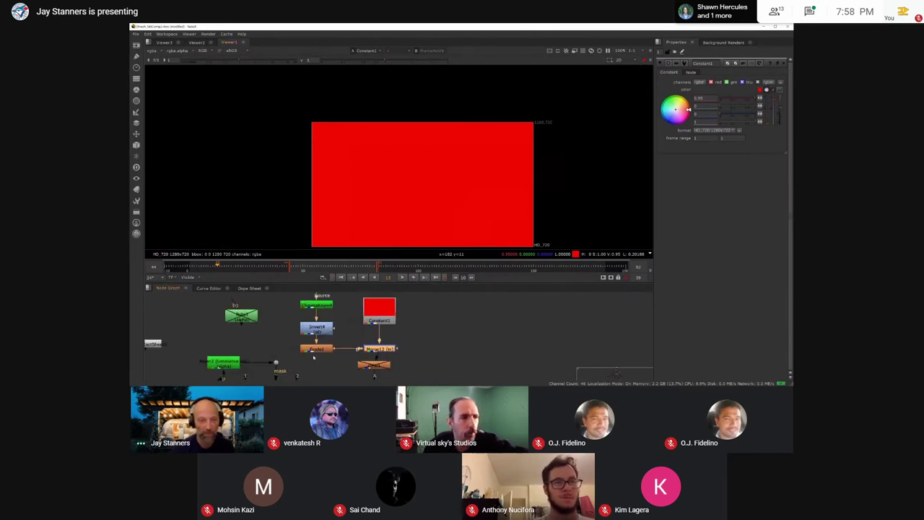
pyautogui.click(318, 348)
pyautogui.press('1')
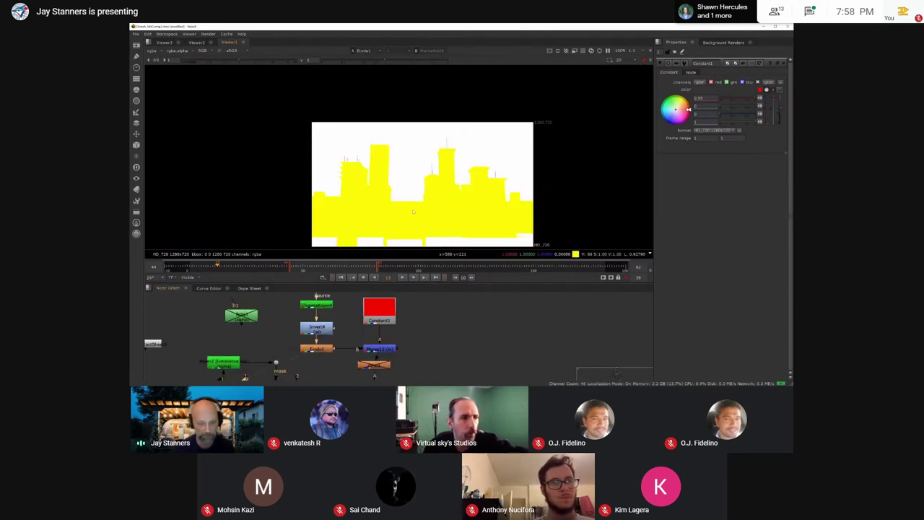
pyautogui.press('a')
pyautogui.click(383, 310)
pyautogui.press('1')
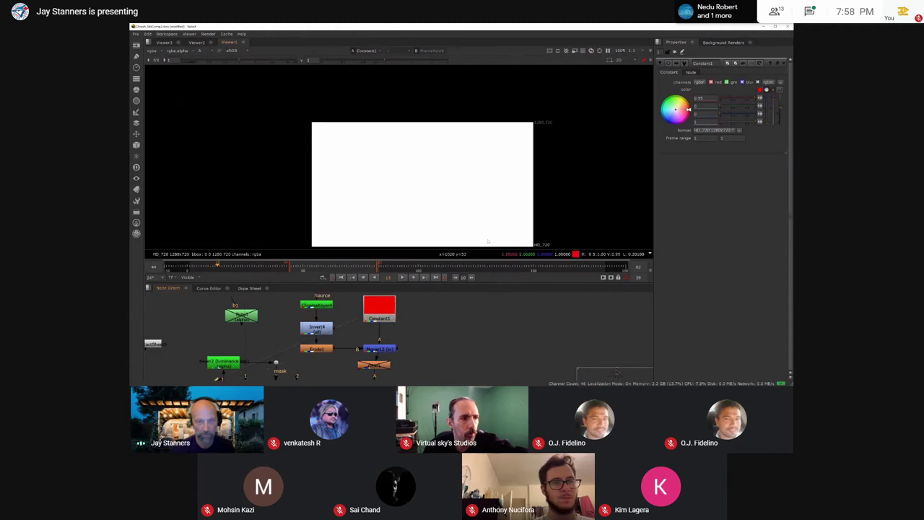
pyautogui.press('a')
# Step: Display the Merge12 node that combines the red Constant with the eroded matte and examine its settings and result
pyautogui.click(376, 352)
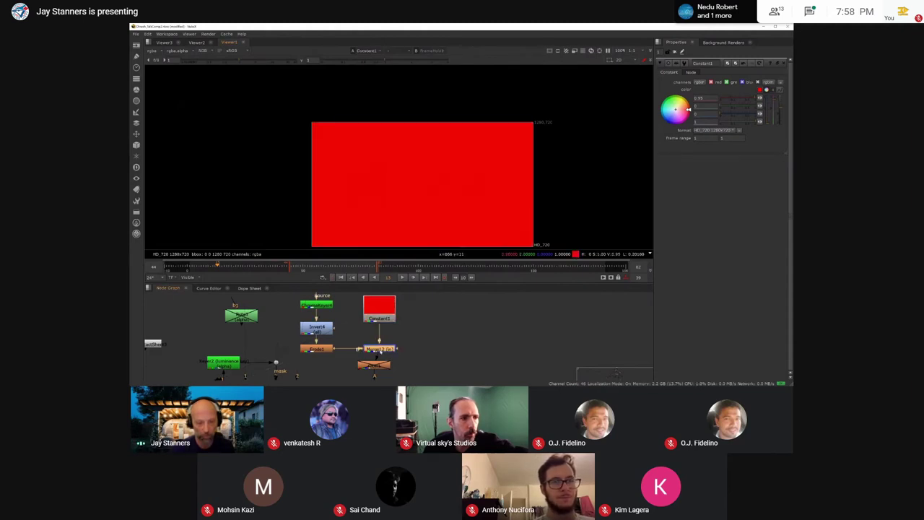
pyautogui.press('1')
pyautogui.scroll(3, 441, 185)
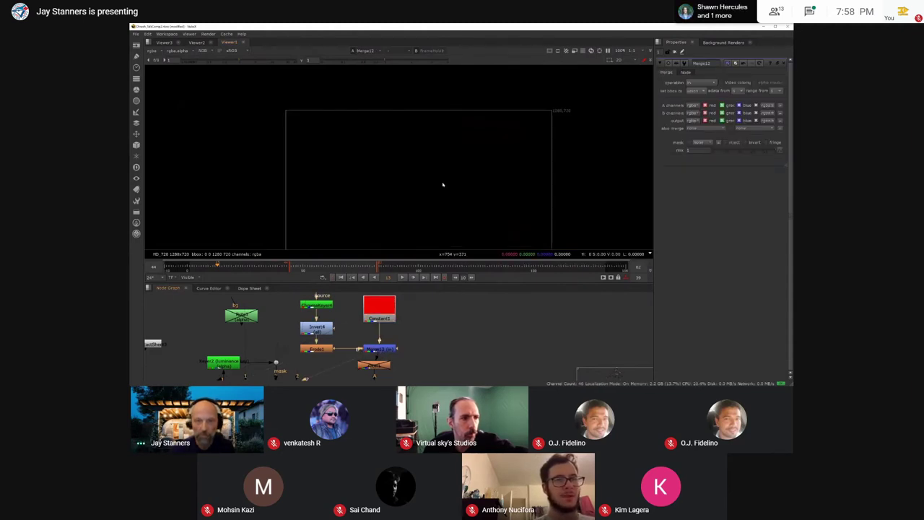
pyautogui.scroll(-2, 441, 188)
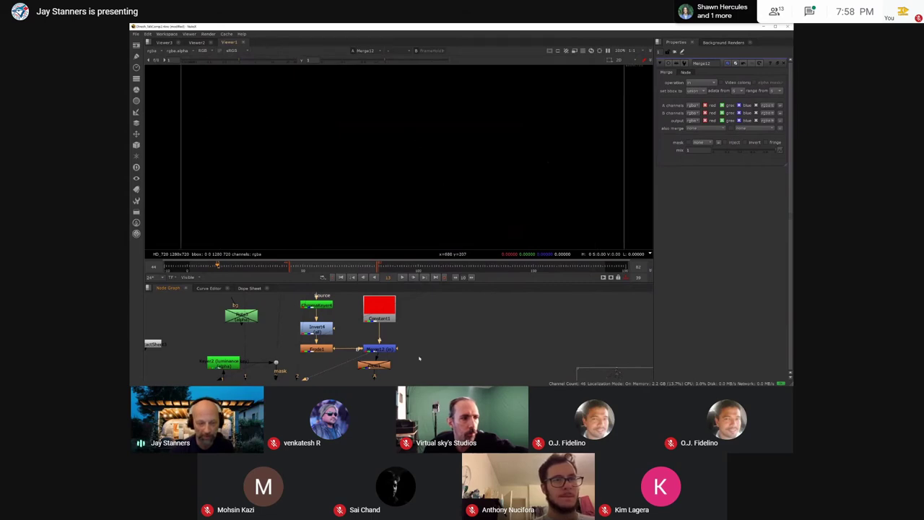
# Step: Enable the Glow1 node below Merge12, open its properties and display the glowing red antenna lights
pyautogui.moveTo(408, 359); pyautogui.dragTo(397, 340, button='middle')
pyautogui.doubleClick(364, 349)
pyautogui.press('d')
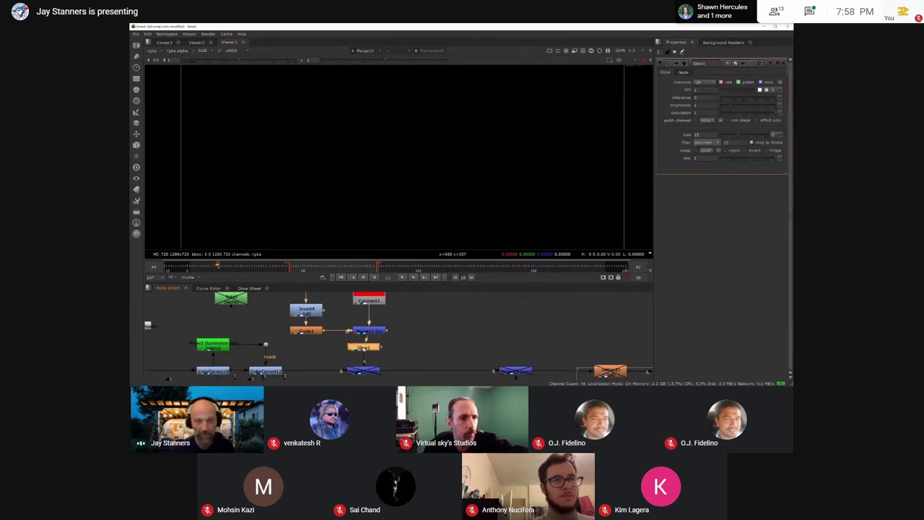
pyautogui.scroll(1, 431, 160)
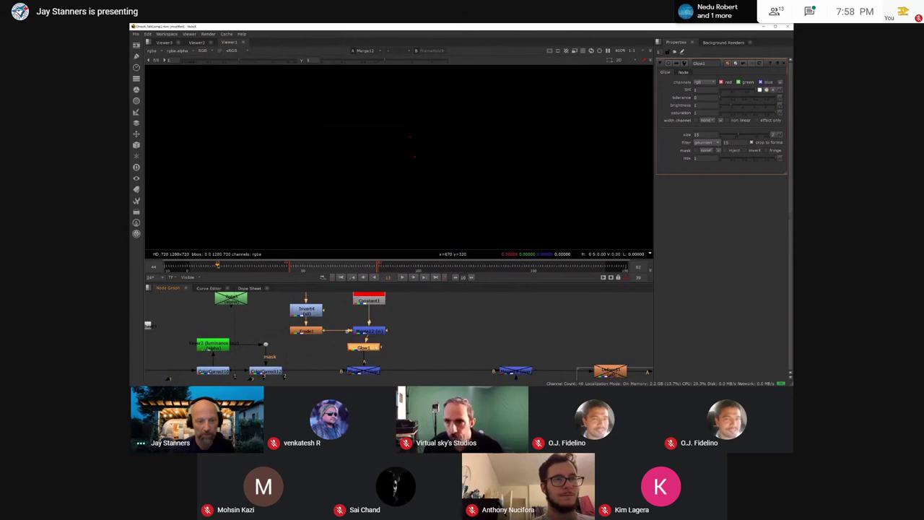
pyautogui.press('1')
# Step: Enable the Merge13 node below the glow, display it and examine the red antenna lights over the buildings
pyautogui.click(357, 371)
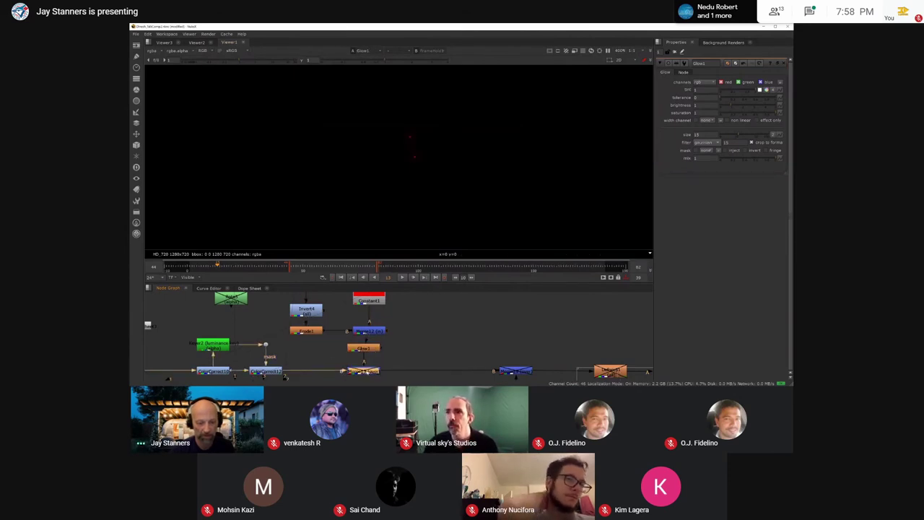
pyautogui.press('1')
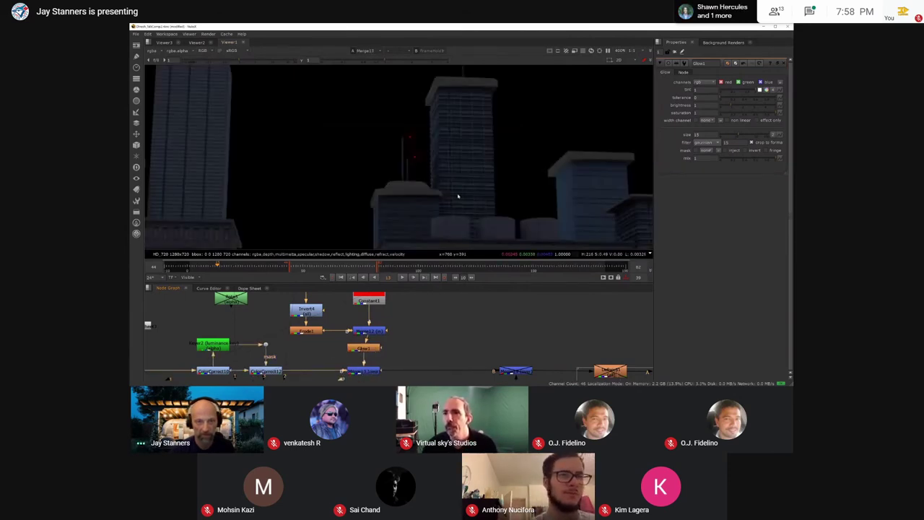
pyautogui.scroll(-3, 458, 199)
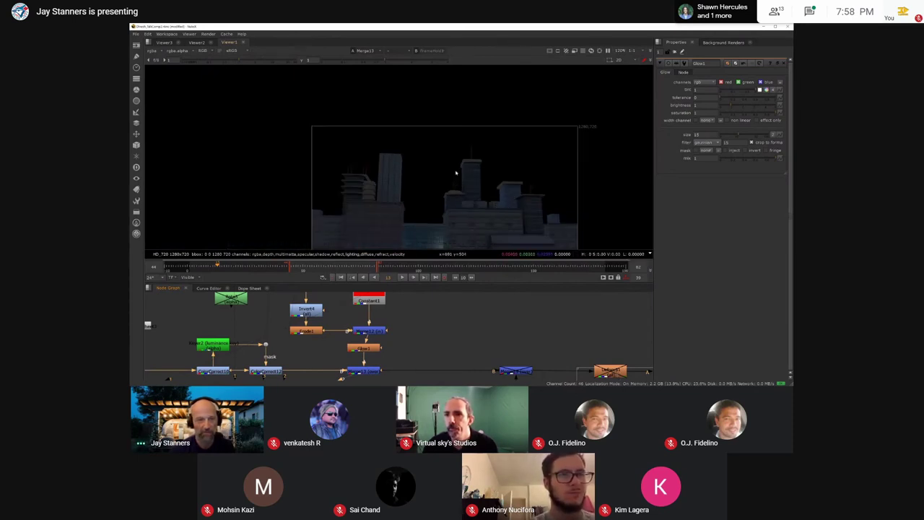
pyautogui.scroll(1, 359, 171)
pyautogui.scroll(2, 359, 171)
pyautogui.scroll(-4, 359, 171)
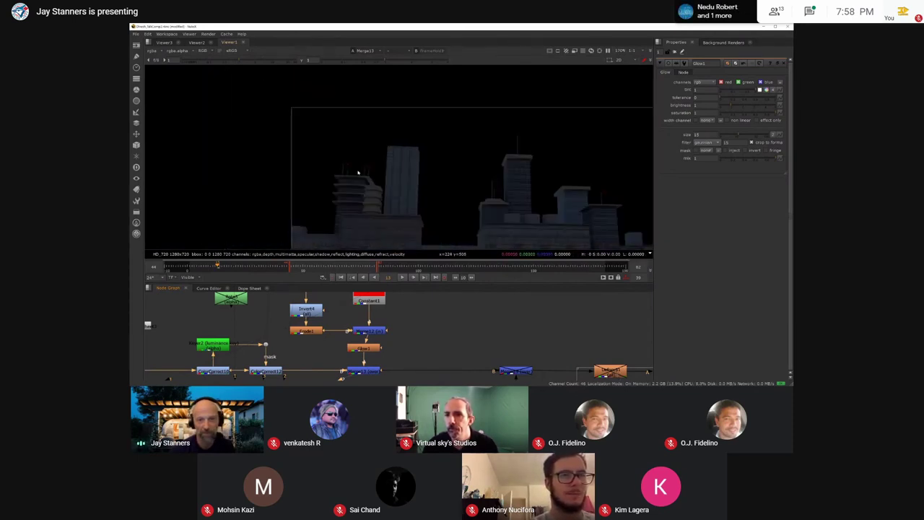
# Step: Open the Merge9 properties, display its composite of buildings and clouds and move to frame 14
pyautogui.moveTo(496, 379); pyautogui.dragTo(443, 353, button='middle')
pyautogui.scroll(-5, 443, 353)
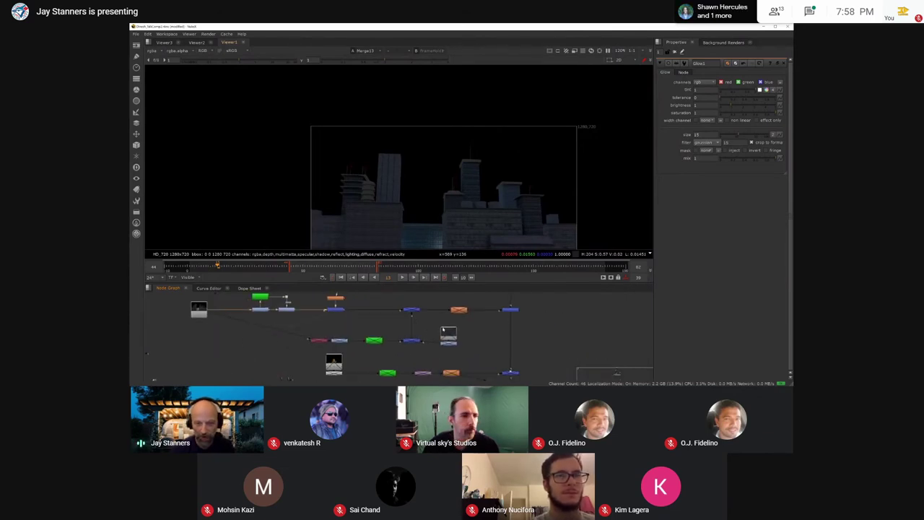
pyautogui.moveTo(510, 319); pyautogui.dragTo(467, 330, button='middle')
pyautogui.doubleClick(468, 320)
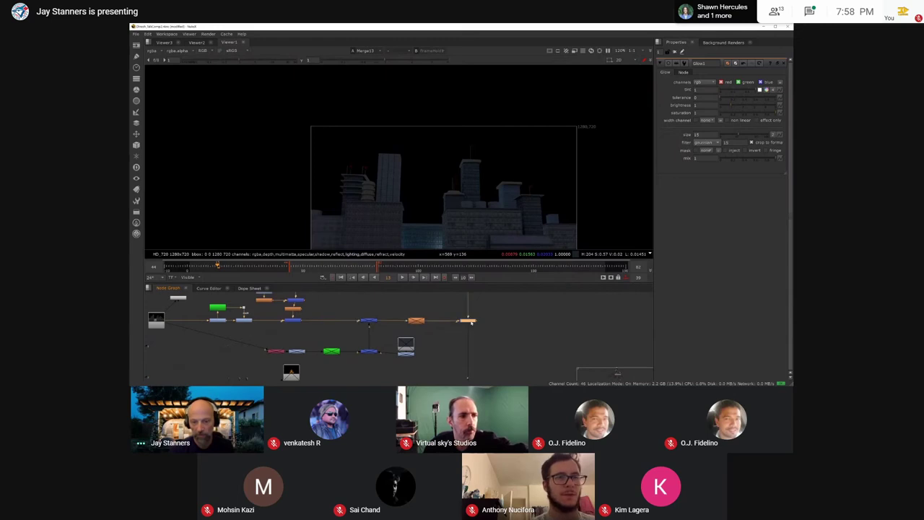
pyautogui.press('1')
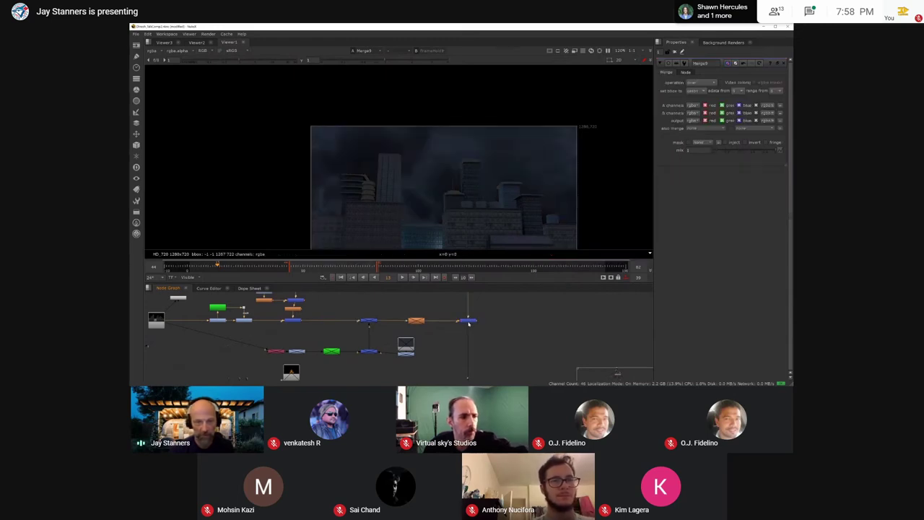
pyautogui.click(219, 265)
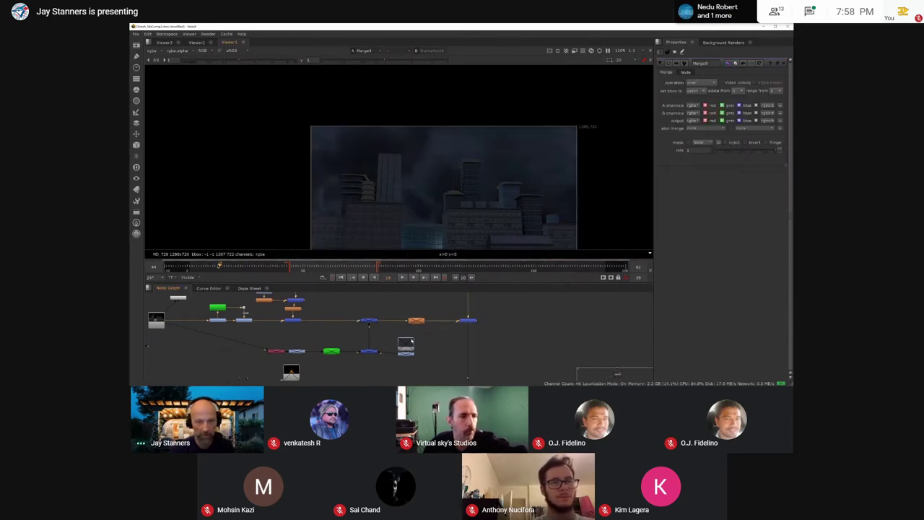
# Step: Display the blue Read5 antenna matte and add a FrameHold node directly below it
pyautogui.moveTo(332, 327); pyautogui.dragTo(342, 358, button='middle')
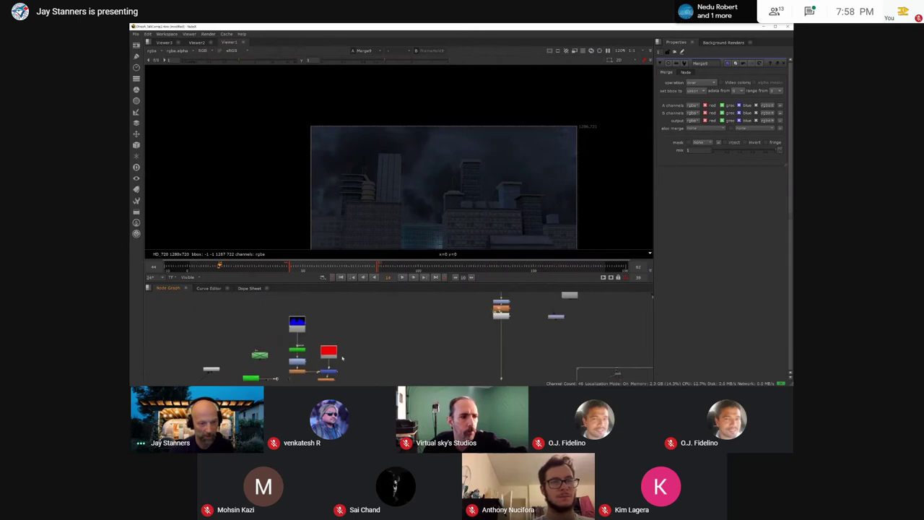
pyautogui.doubleClick(300, 325)
pyautogui.press('1')
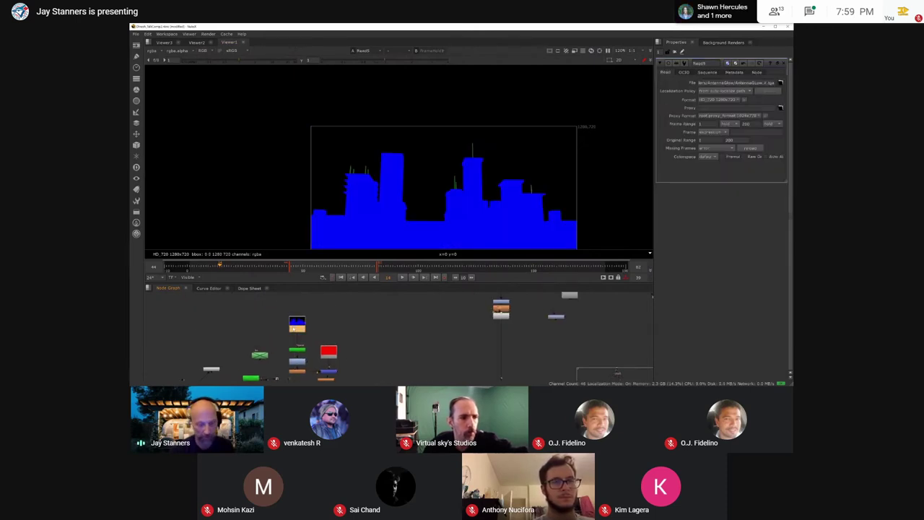
pyautogui.press('Tab')
pyautogui.write('fra')
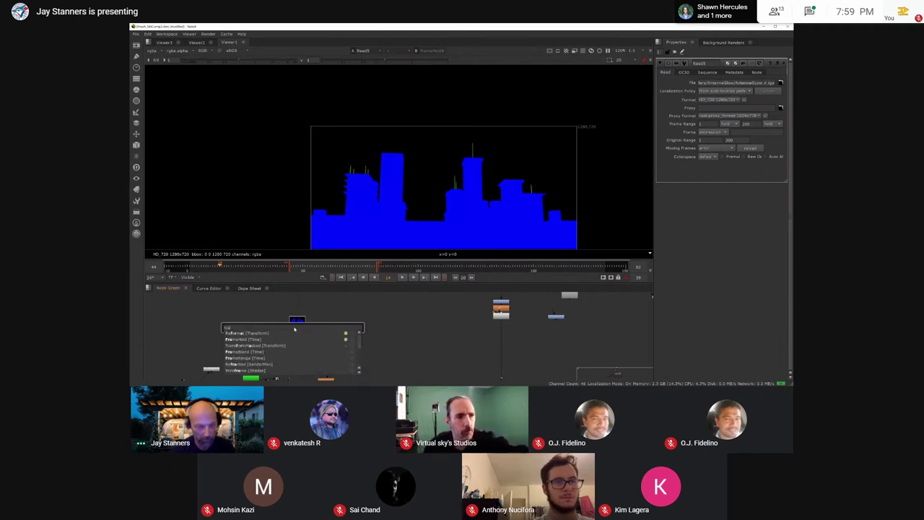
pyautogui.click(249, 339)
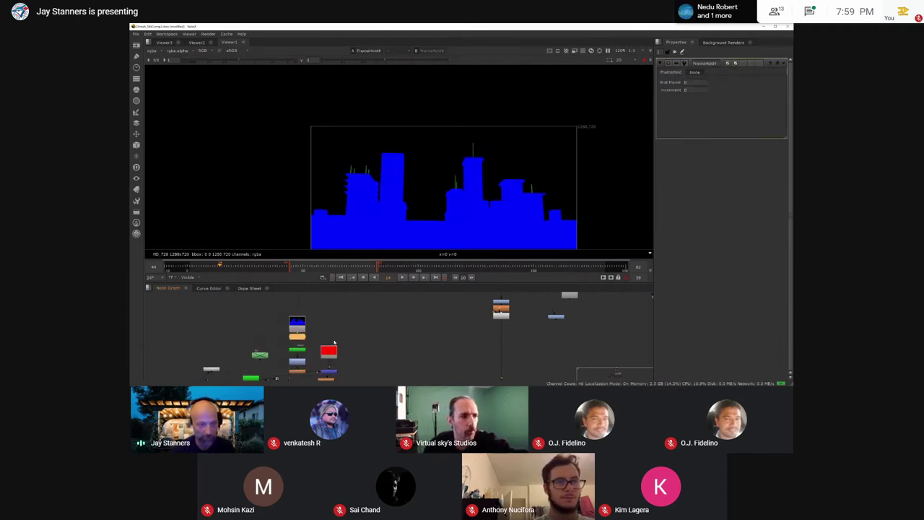
# Step: Display the Merge9 composite and examine the full frame of buildings against the cloudy sky
pyautogui.scroll(-5, 329, 329)
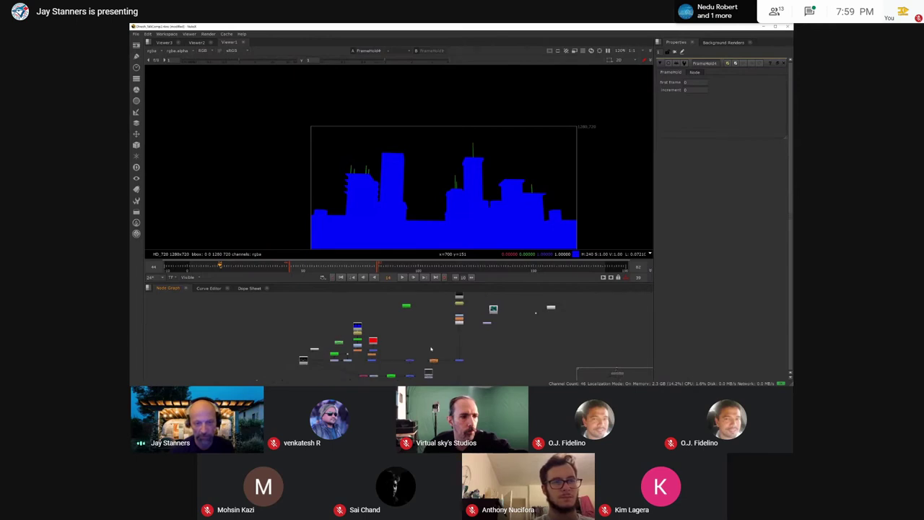
pyautogui.scroll(2, 424, 327)
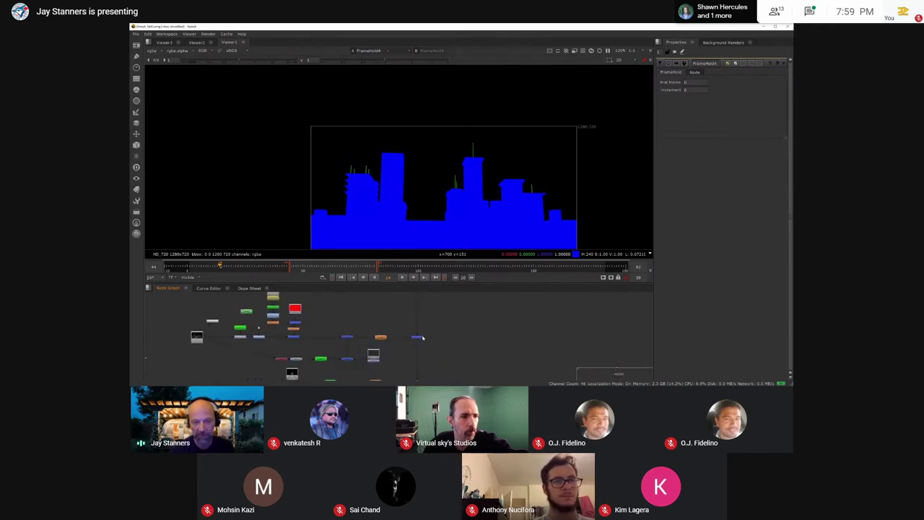
pyautogui.click(421, 337)
pyautogui.press('1')
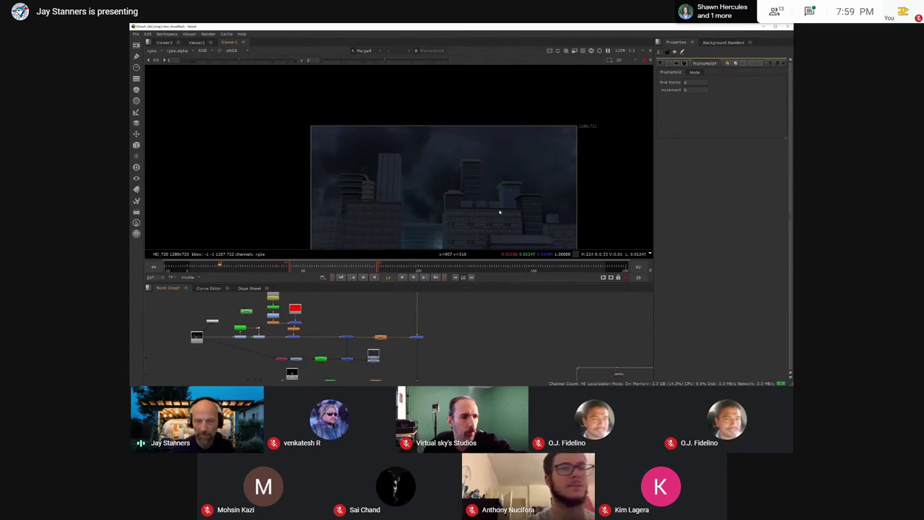
pyautogui.moveTo(499, 209); pyautogui.dragTo(482, 171, button='middle')
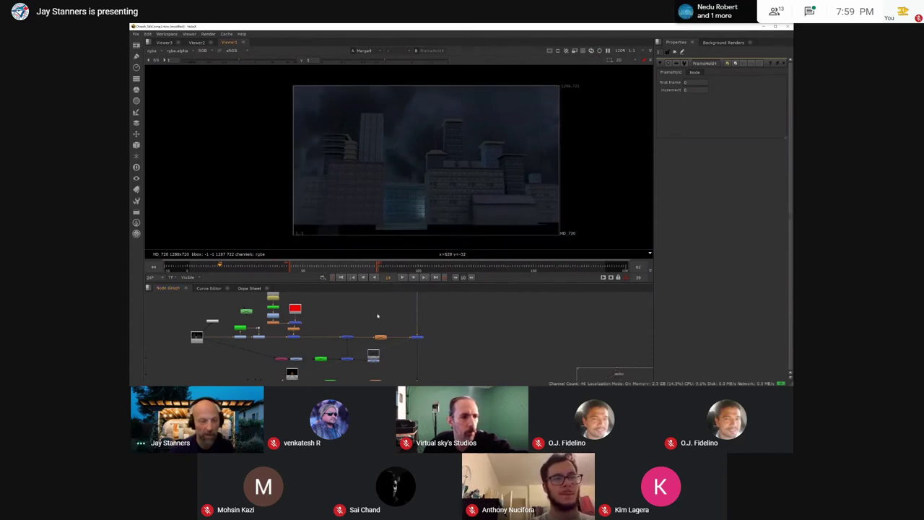
# Step: Open the properties of the Read18 building render bg0062.exr and display it in the viewer
pyautogui.moveTo(286, 317); pyautogui.dragTo(437, 300, button='middle')
pyautogui.scroll(2, 367, 312)
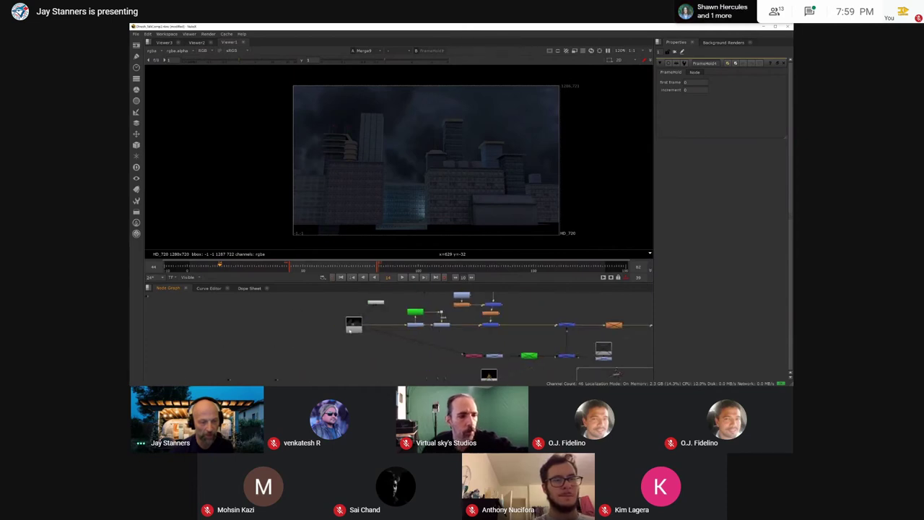
pyautogui.scroll(4, 354, 325)
pyautogui.doubleClick(351, 328)
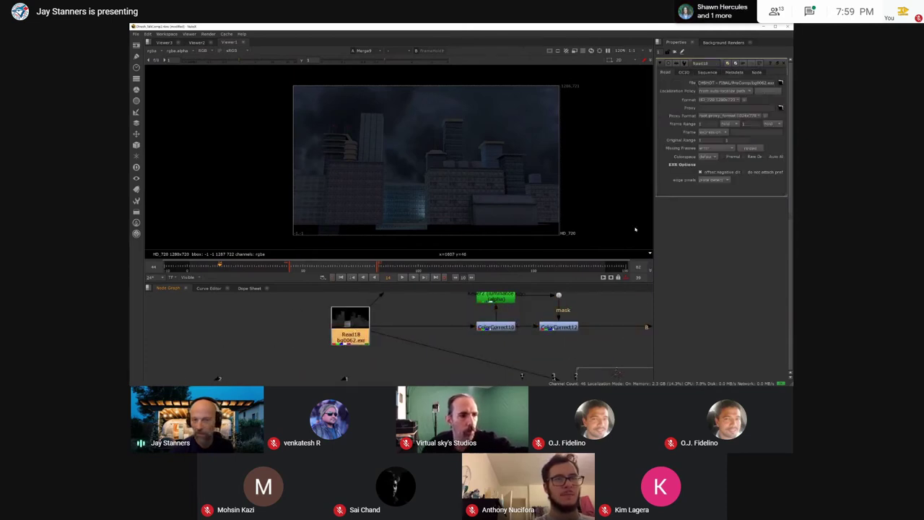
pyautogui.moveTo(377, 322); pyautogui.dragTo(357, 346, button='middle')
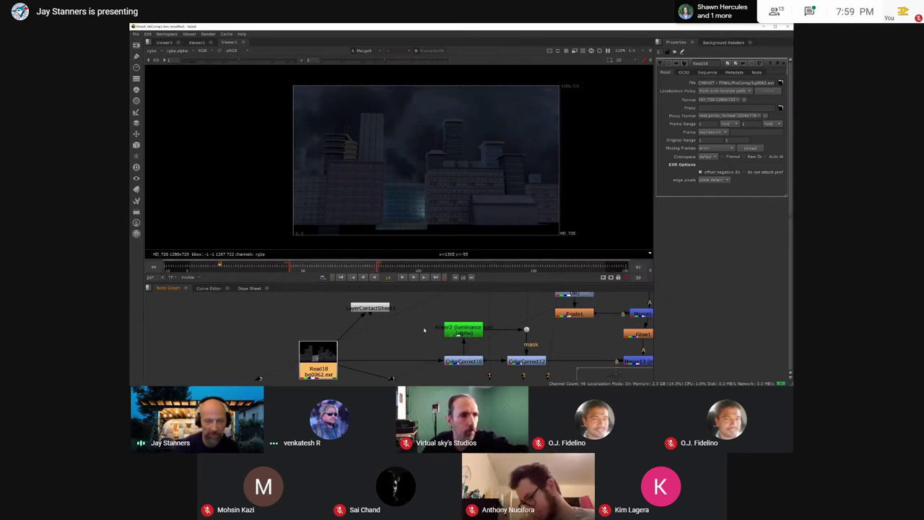
pyautogui.scroll(-3, 424, 330)
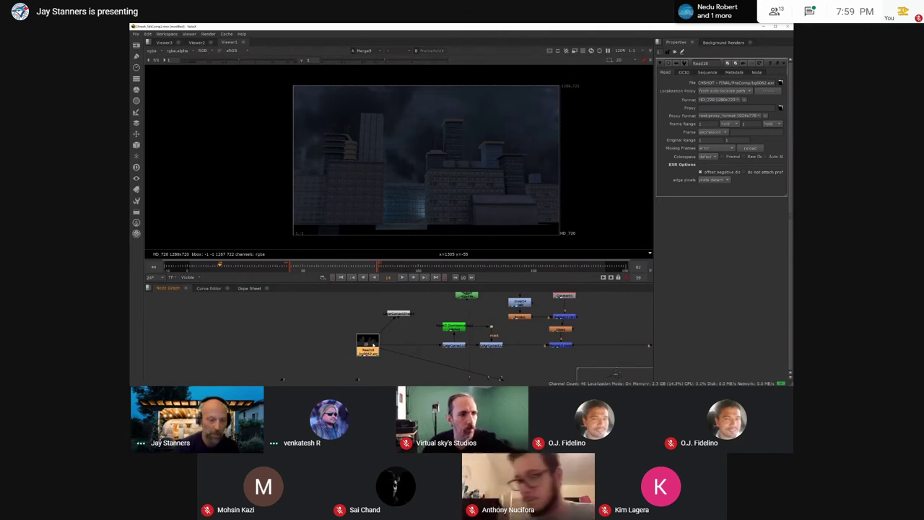
pyautogui.press('1')
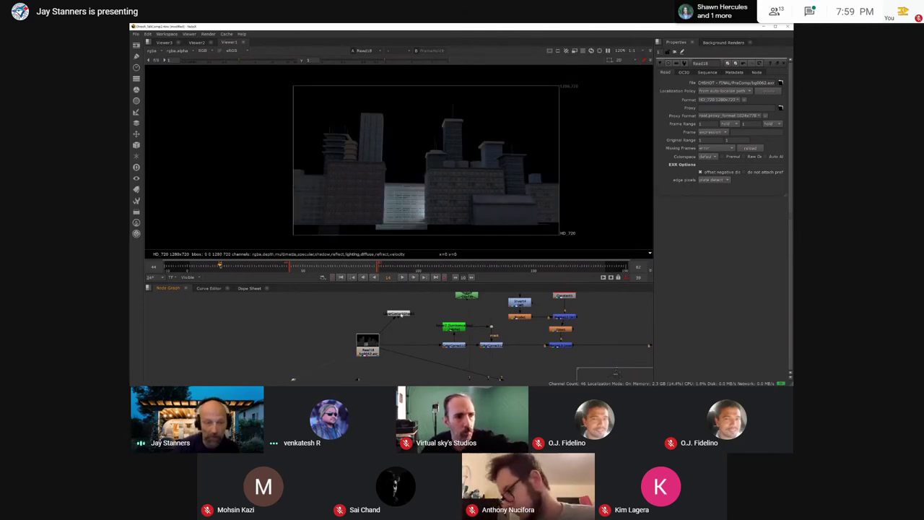
# Step: Display the LayerContactSheet node of the building render and examine the red depth pass up close
pyautogui.doubleClick(397, 313)
pyautogui.press('1')
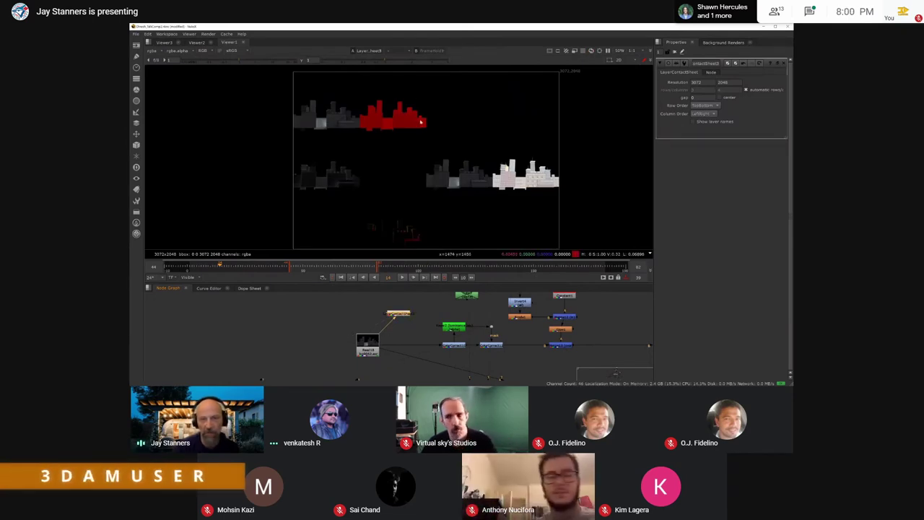
pyautogui.scroll(1, 377, 138)
pyautogui.scroll(5, 377, 138)
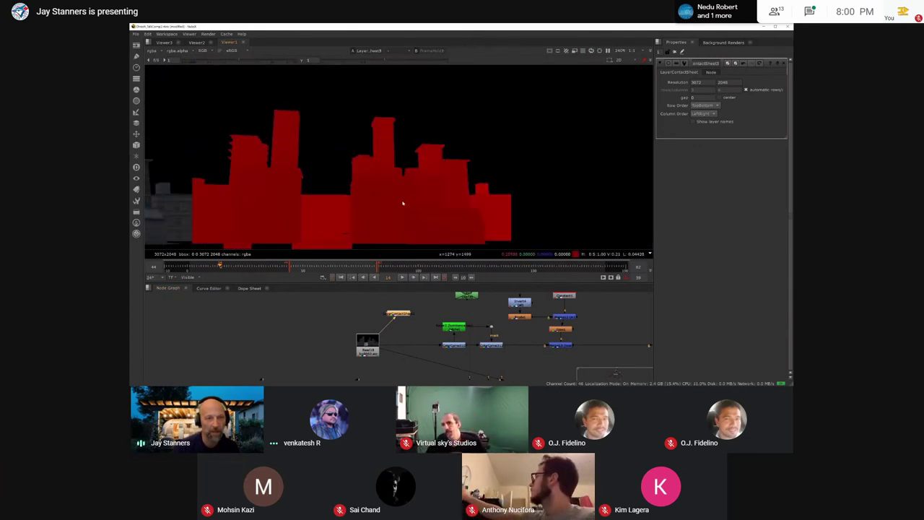
pyautogui.moveTo(403, 203); pyautogui.dragTo(433, 189, button='middle')
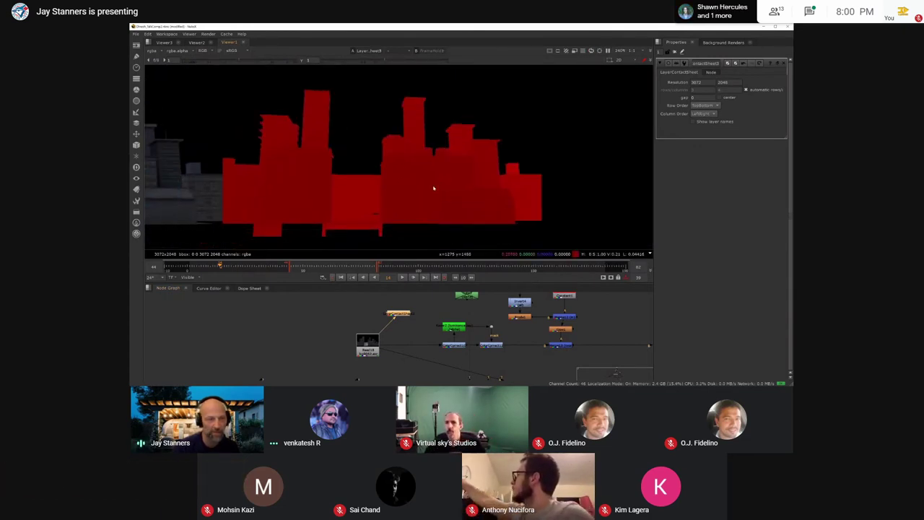
pyautogui.scroll(1, 426, 193)
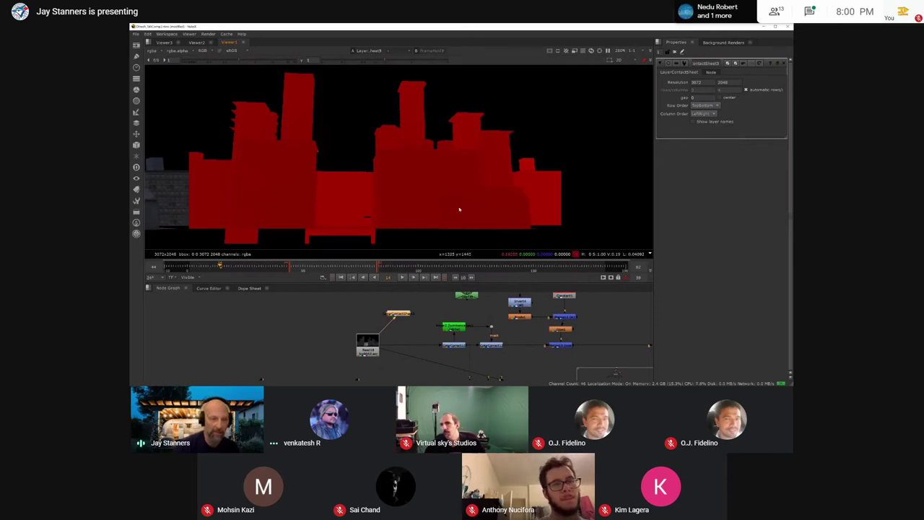
# Step: Enable the three nodes of the depth branch leading from the building render and display the green Keyer's output
pyautogui.scroll(-3, 460, 210)
pyautogui.moveTo(455, 349); pyautogui.dragTo(307, 286, button='middle')
pyautogui.moveTo(309, 314); pyautogui.dragTo(425, 357)
pyautogui.press('1')
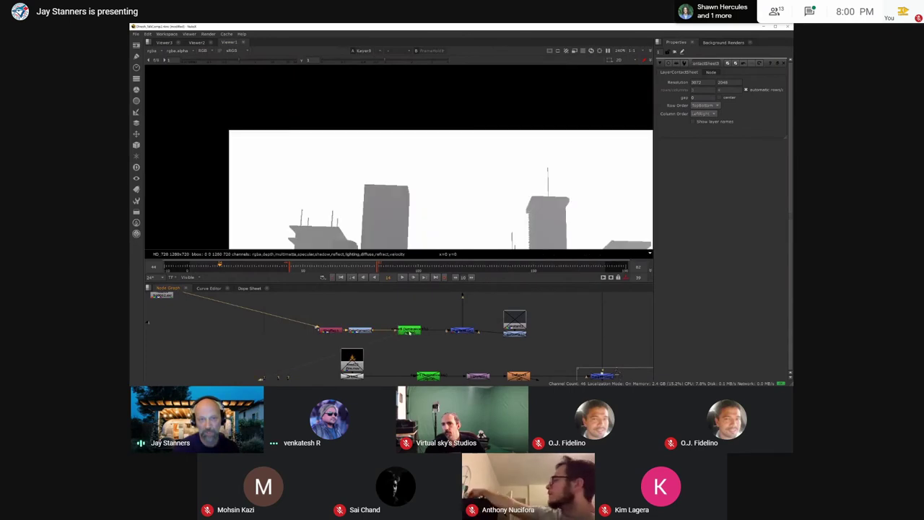
# Step: Examine the full frame of the green Keyer's building depth output, switching the viewer to its alpha channel
pyautogui.scroll(-3, 451, 160)
pyautogui.moveTo(448, 193); pyautogui.dragTo(351, 171, button='middle')
pyautogui.moveTo(402, 229); pyautogui.dragTo(406, 190, button='middle')
pyautogui.moveTo(459, 220); pyautogui.dragTo(455, 194, button='middle')
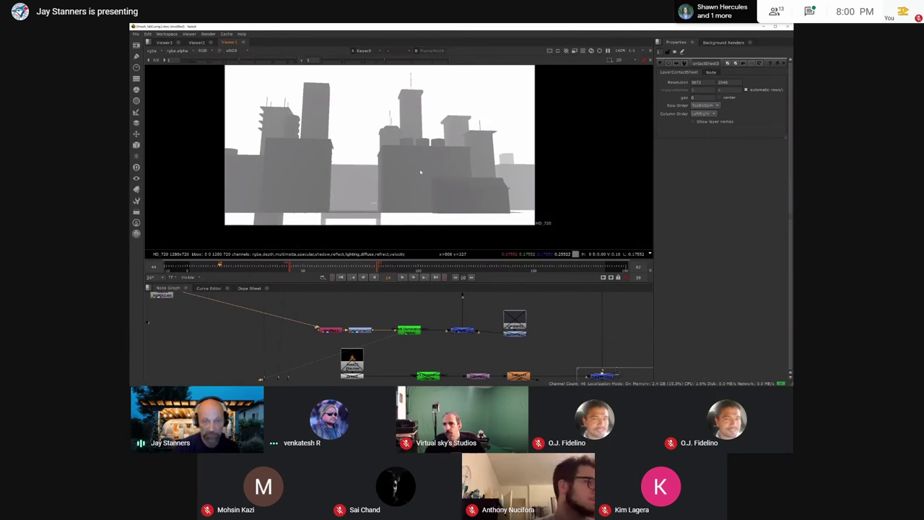
pyautogui.press('a')
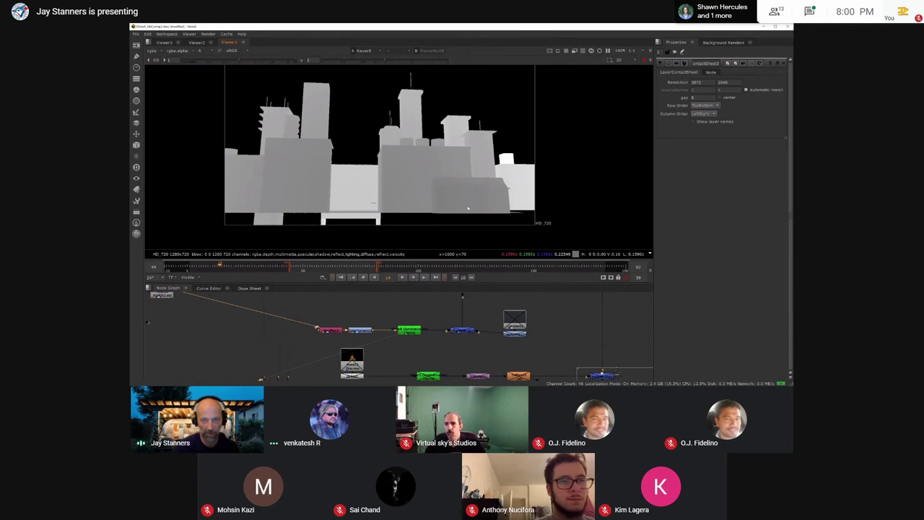
pyautogui.moveTo(468, 208); pyautogui.dragTo(476, 216, button='middle')
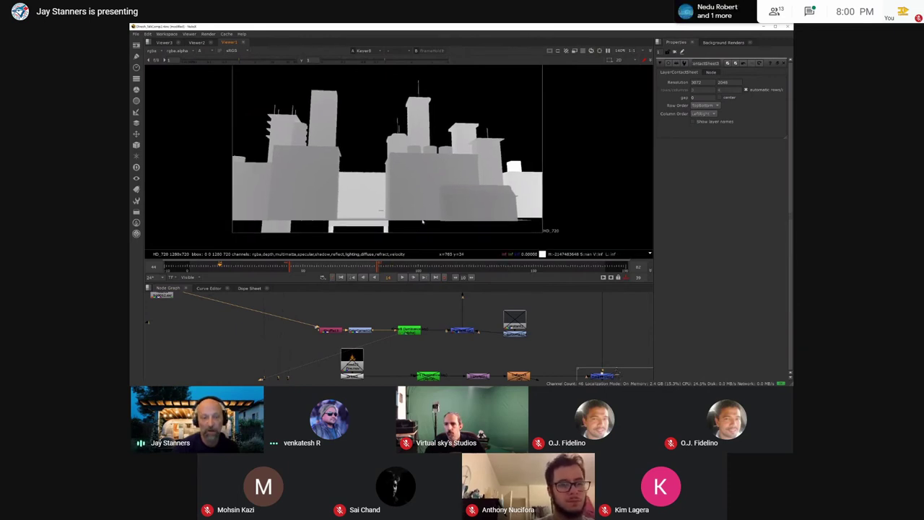
# Step: Enable the depth branch's blue merge and the Constant with its ColorCorrect, and display that ColorCorrect in full color
pyautogui.click(462, 330)
pyautogui.click(515, 323)
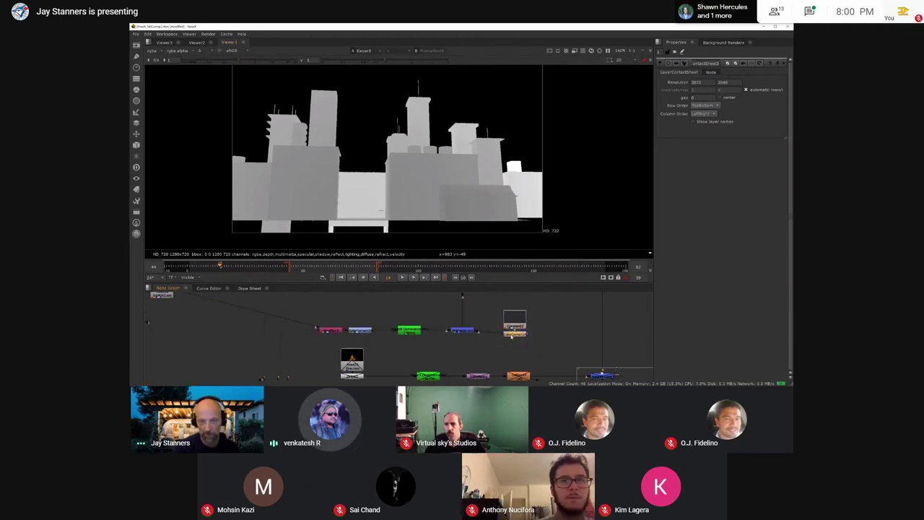
pyautogui.press('1')
pyautogui.press('a')
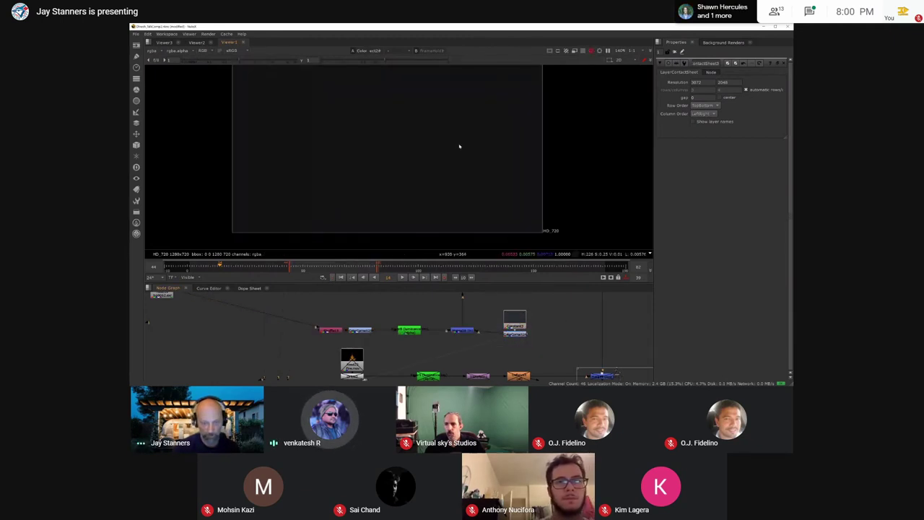
# Step: Open the properties of the Shuffle13 node in the depth branch and display its output
pyautogui.scroll(-3, 426, 324)
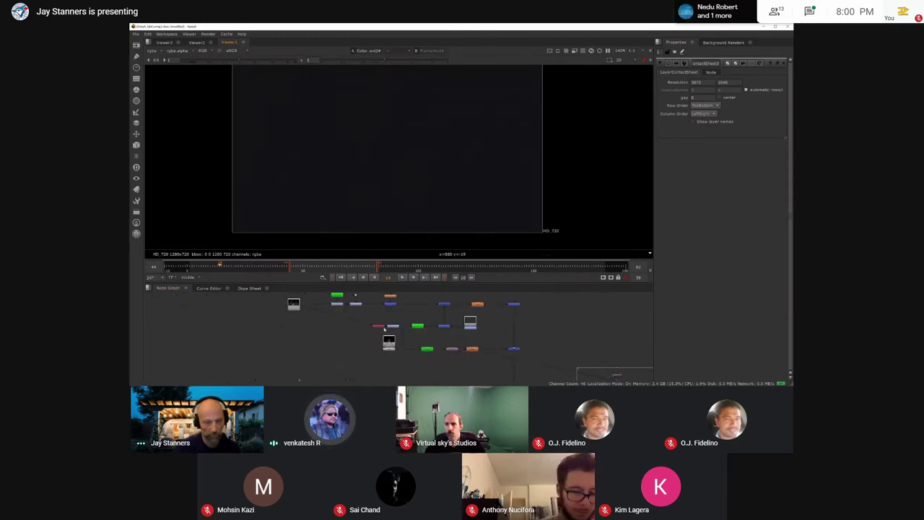
pyautogui.scroll(2, 390, 330)
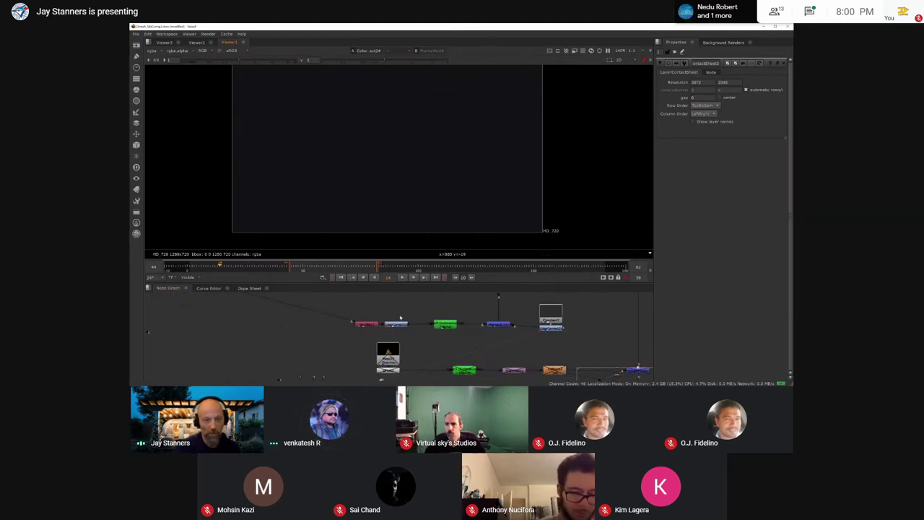
pyautogui.doubleClick(370, 326)
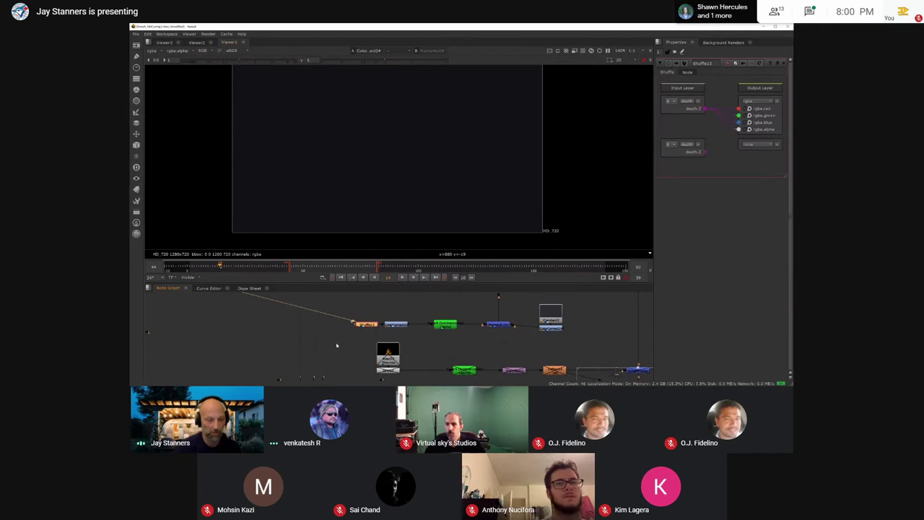
pyautogui.moveTo(336, 345); pyautogui.dragTo(363, 381, button='middle')
pyautogui.moveTo(232, 320); pyautogui.dragTo(178, 307, button='middle')
pyautogui.press('1')
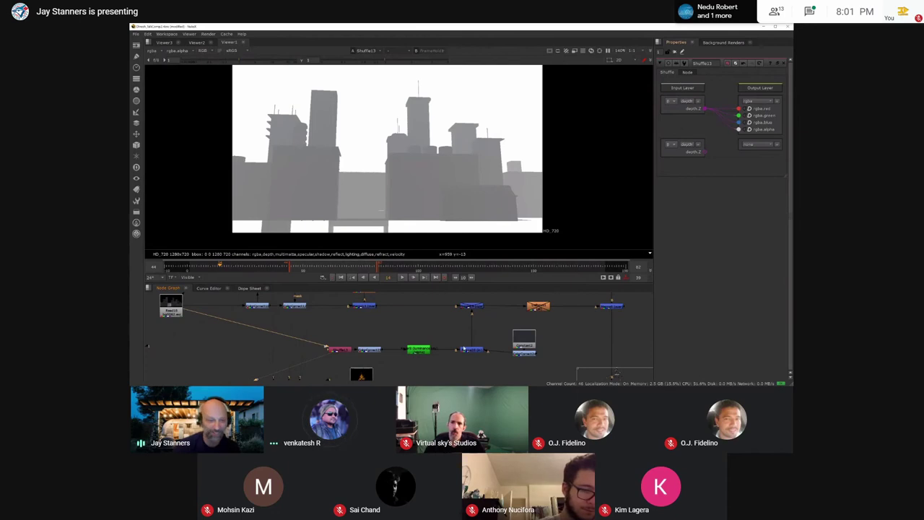
# Step: Open the properties of the ColorCorrect following Shuffle13 and display the corrected depth pass
pyautogui.click(345, 350)
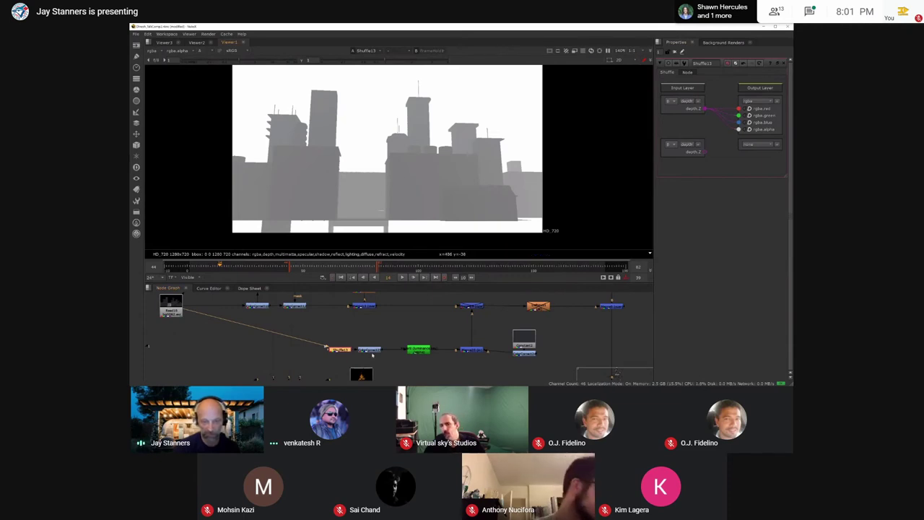
pyautogui.doubleClick(369, 350)
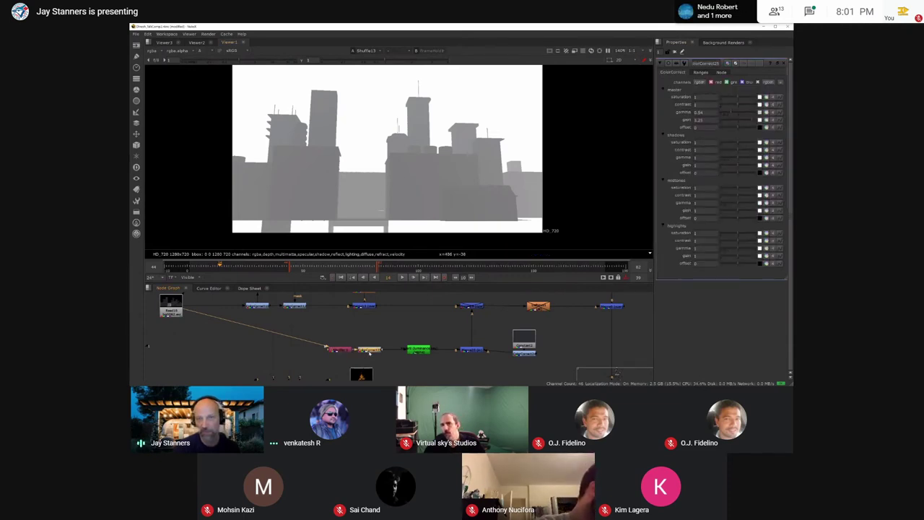
pyautogui.press('1')
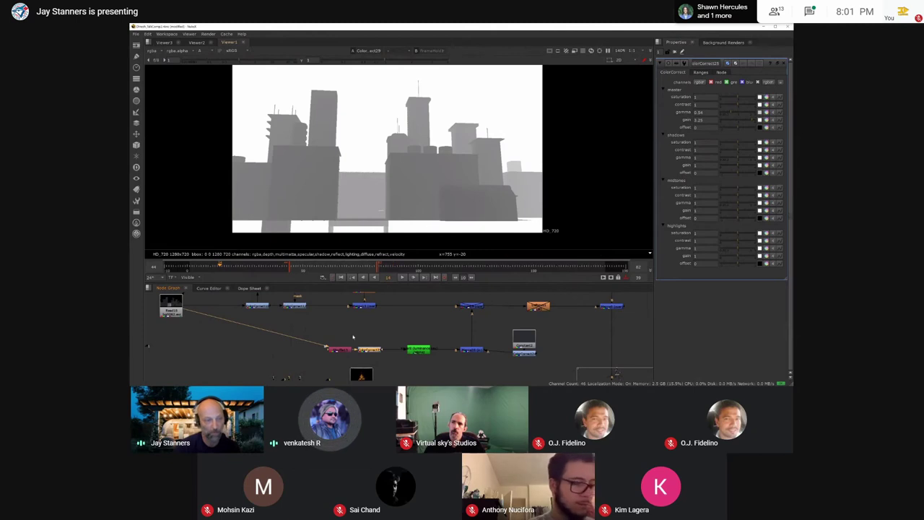
# Step: Display the building render's LayerContactSheet in full color with all its passes in frame
pyautogui.moveTo(252, 330); pyautogui.dragTo(375, 384, button='middle')
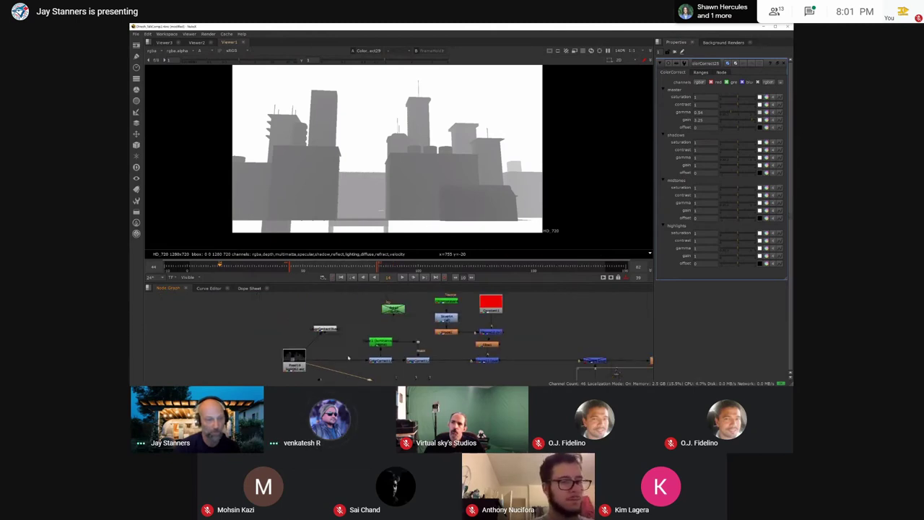
pyautogui.click(326, 330)
pyautogui.press('1')
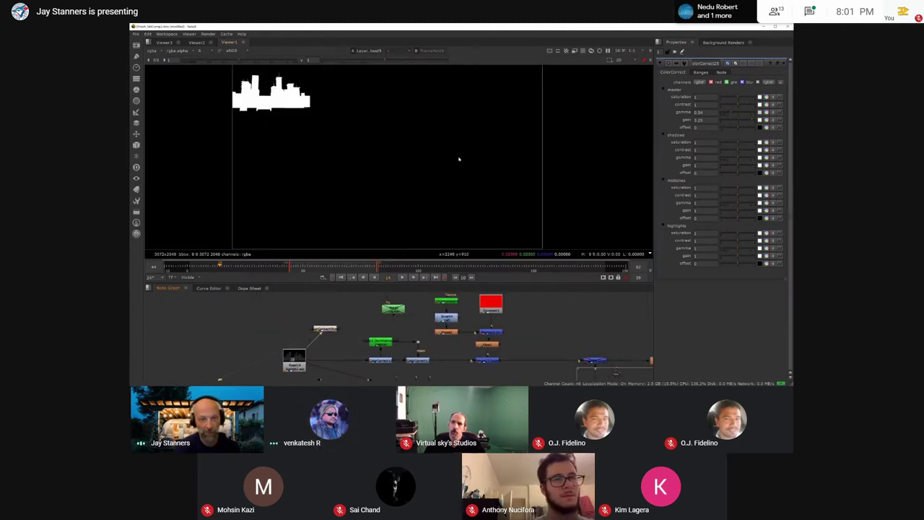
pyautogui.press('a')
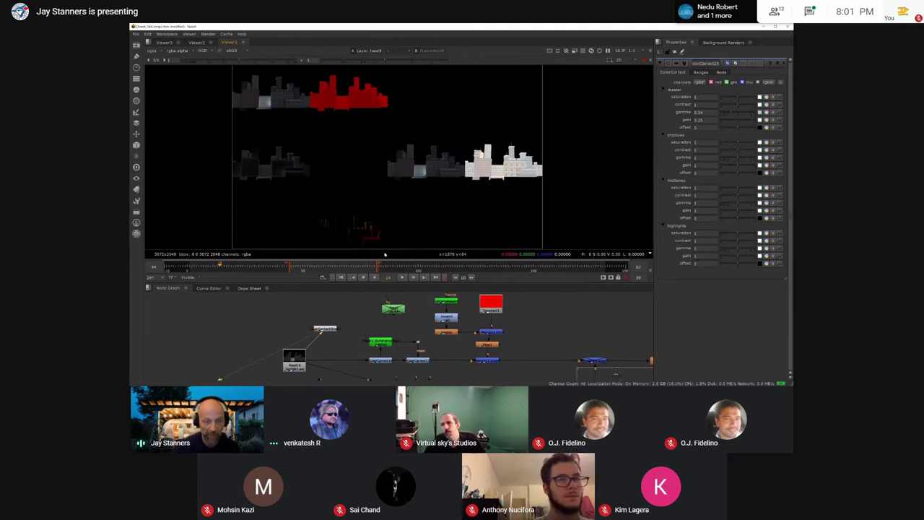
pyautogui.scroll(-2, 466, 180)
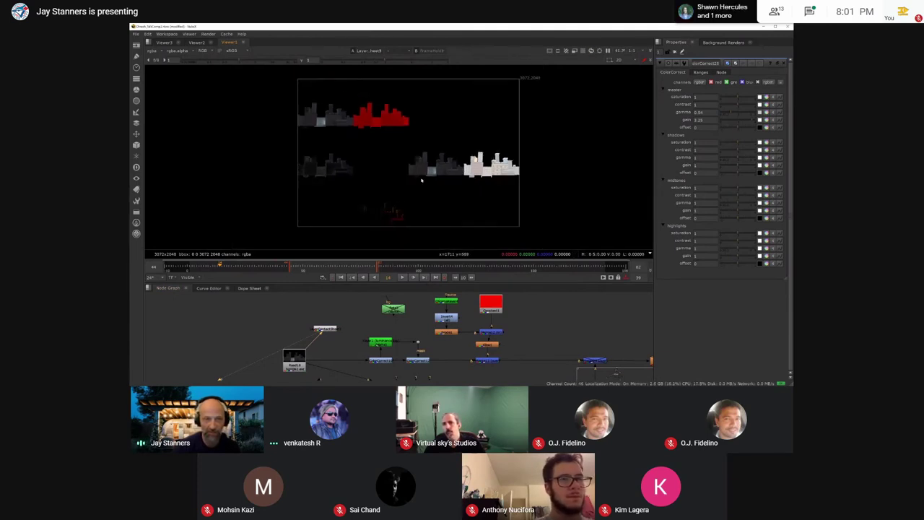
# Step: Open the properties of the Read18 building render and examine its passes in the contact sheet
pyautogui.doubleClick(296, 364)
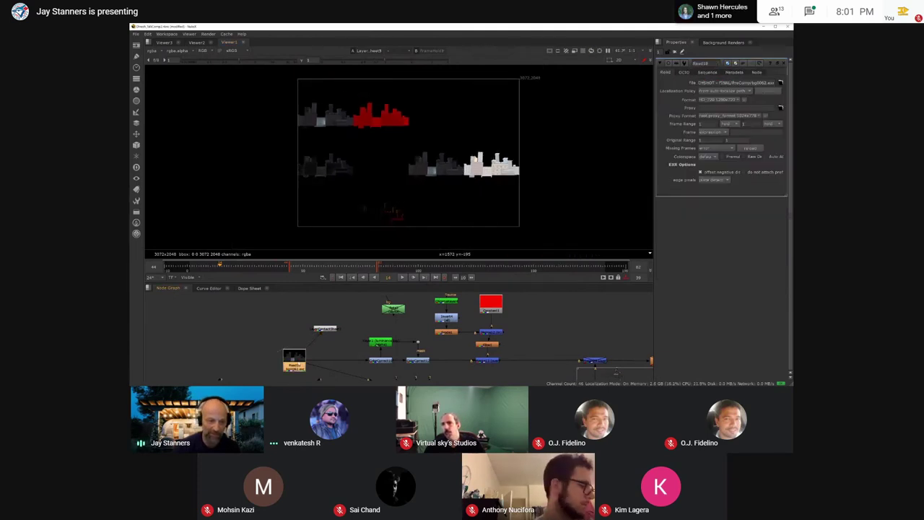
pyautogui.scroll(4, 314, 366)
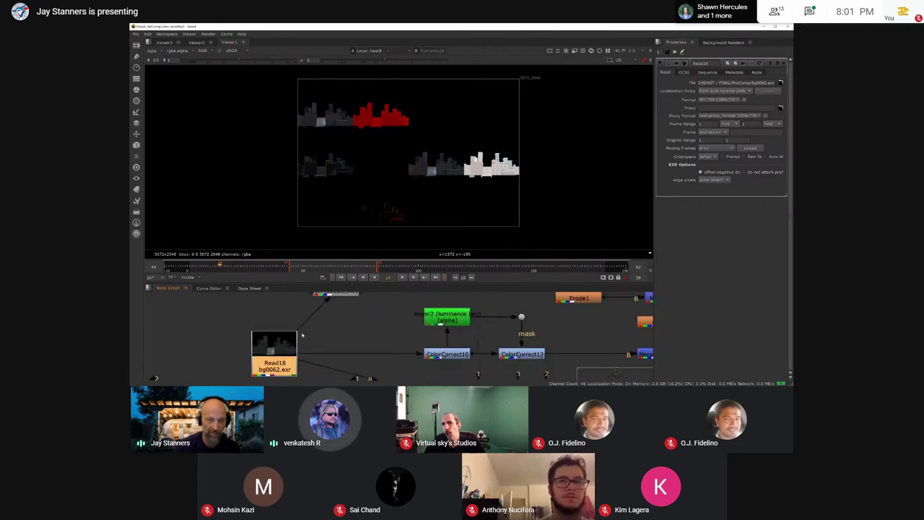
pyautogui.scroll(-5, 354, 330)
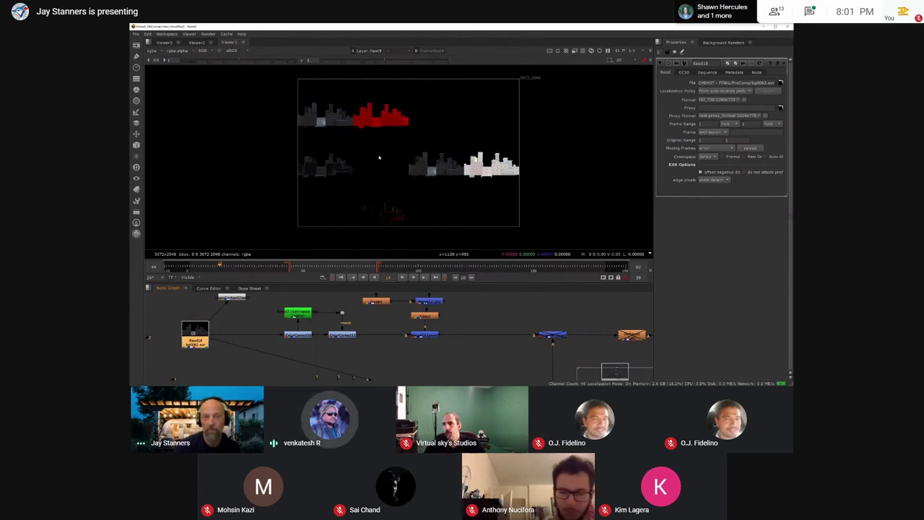
pyautogui.scroll(2, 379, 157)
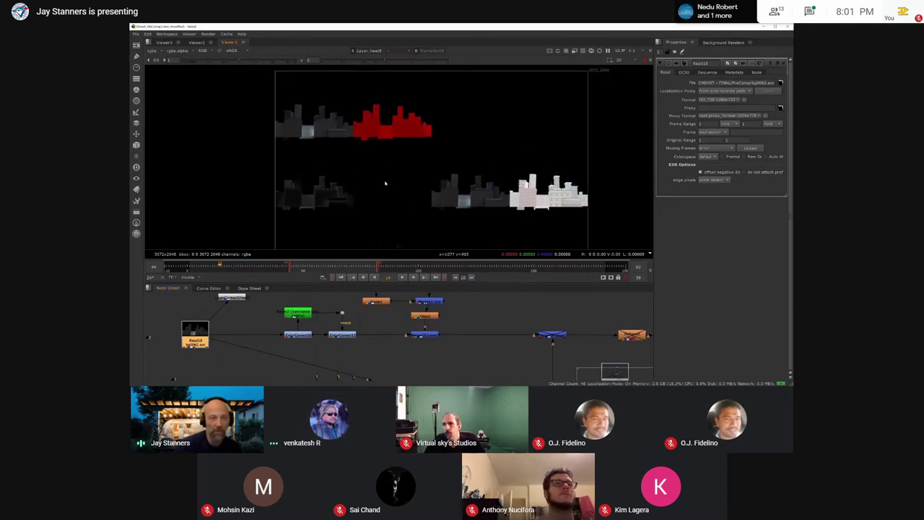
# Step: Locate the robot render above the Arms, Body and Head mattes and display its LayerContactSheet
pyautogui.scroll(-8, 348, 352)
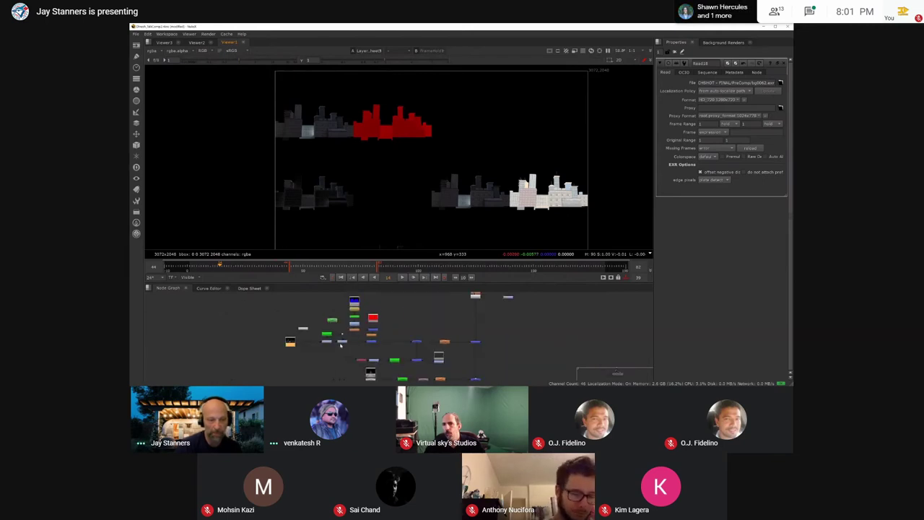
pyautogui.scroll(2, 367, 347)
pyautogui.moveTo(368, 347); pyautogui.dragTo(394, 338, button='middle')
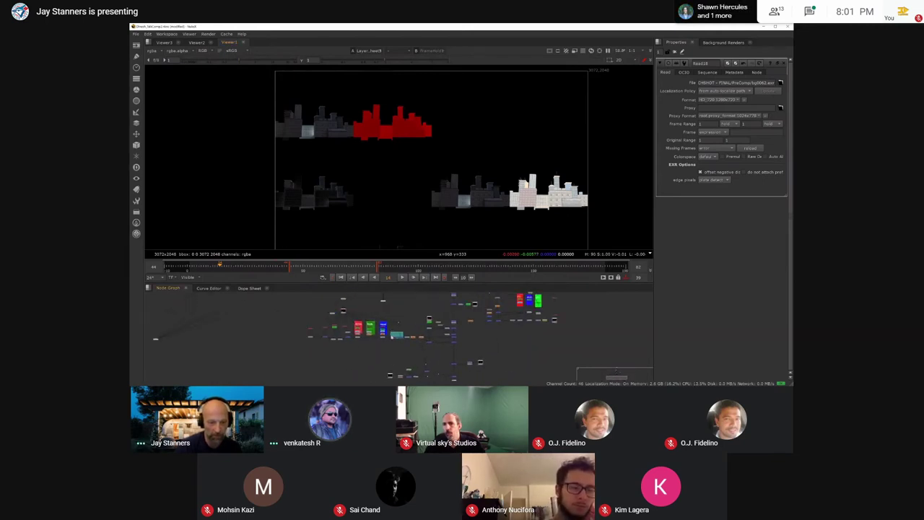
pyautogui.scroll(6, 346, 320)
pyautogui.click(349, 332)
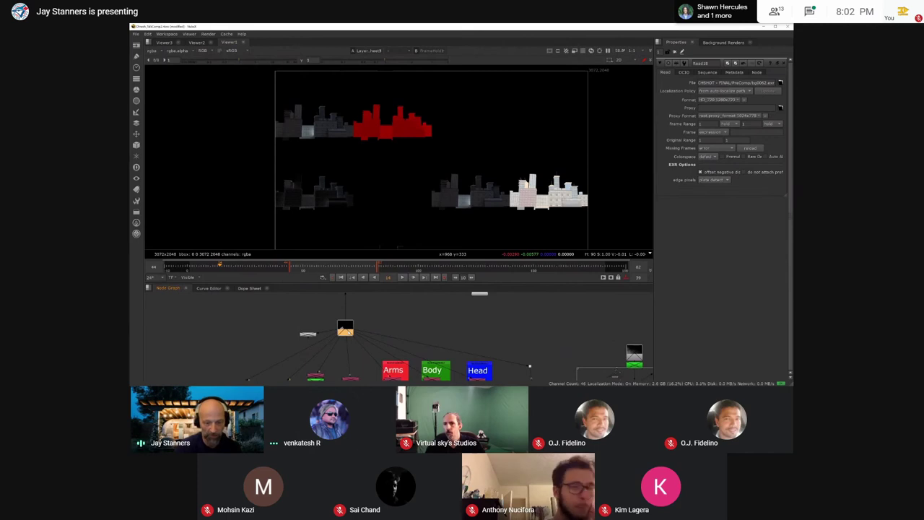
pyautogui.moveTo(367, 310); pyautogui.dragTo(354, 356, button='middle')
pyautogui.click(331, 334)
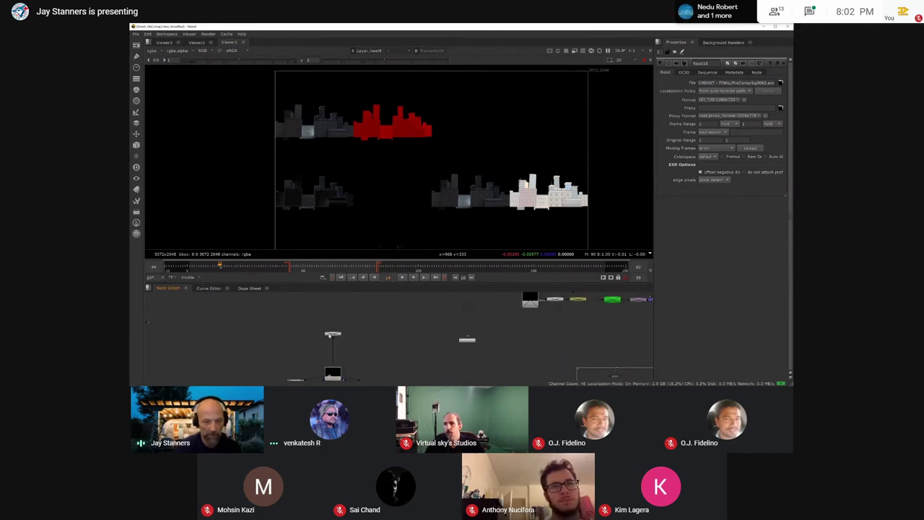
pyautogui.press('1')
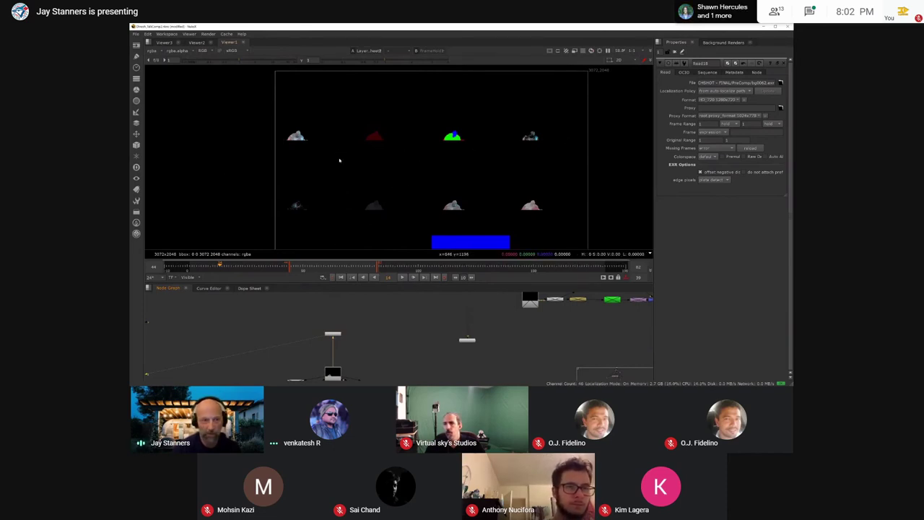
# Step: Examine the robot's beauty pass and red depth pass up close in the contact sheet
pyautogui.scroll(3, 297, 136)
pyautogui.scroll(2, 292, 136)
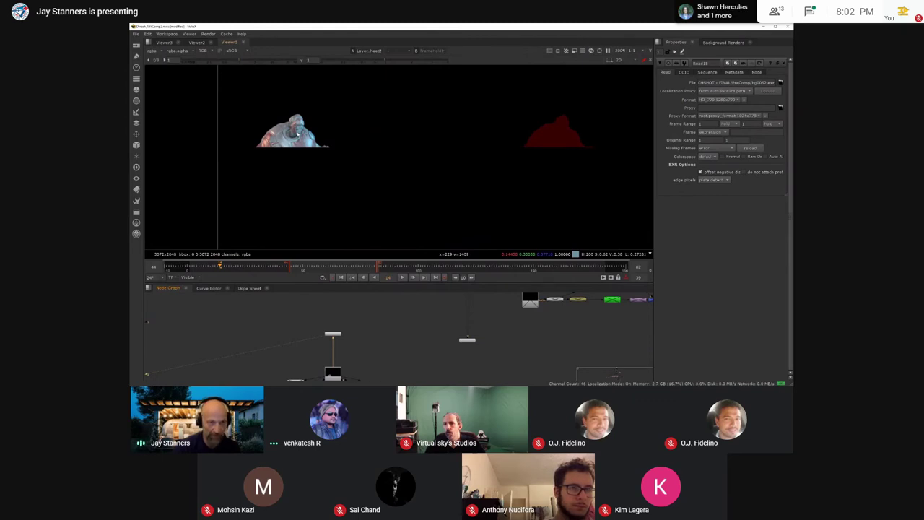
pyautogui.scroll(-5, 296, 134)
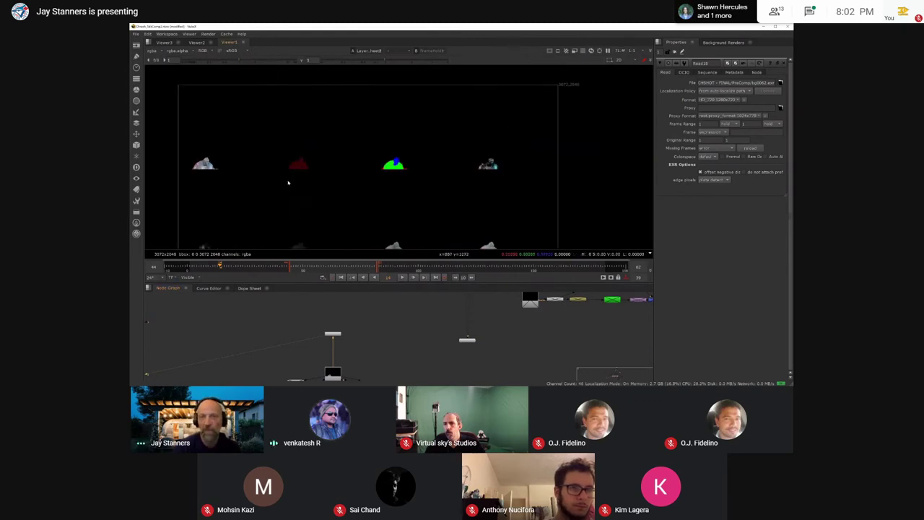
pyautogui.scroll(2, 296, 170)
pyautogui.scroll(2, 296, 170)
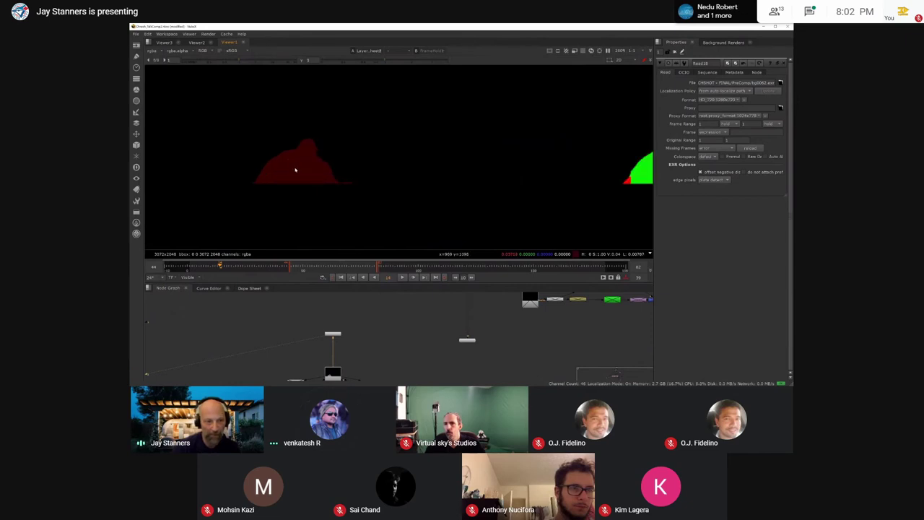
pyautogui.scroll(-4, 295, 169)
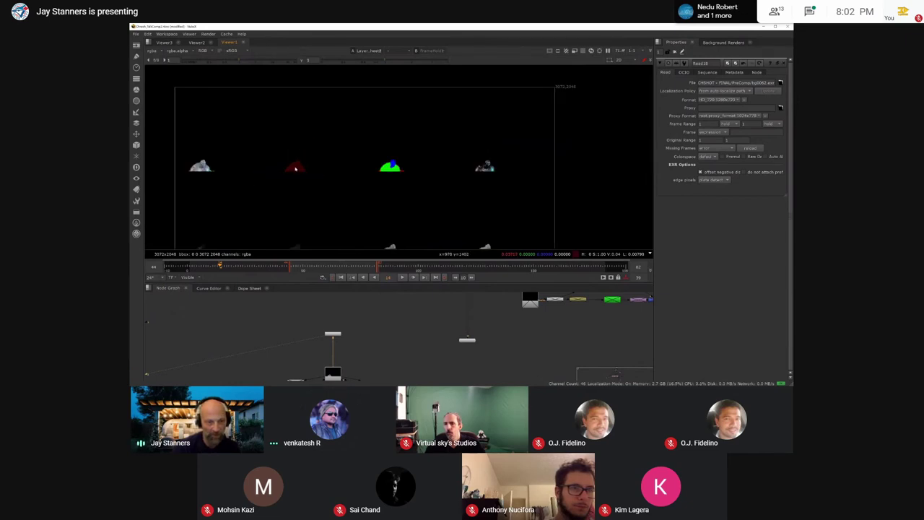
# Step: Examine the robot's red, green and blue multimatte pass up close beside the depth pass
pyautogui.scroll(2, 296, 169)
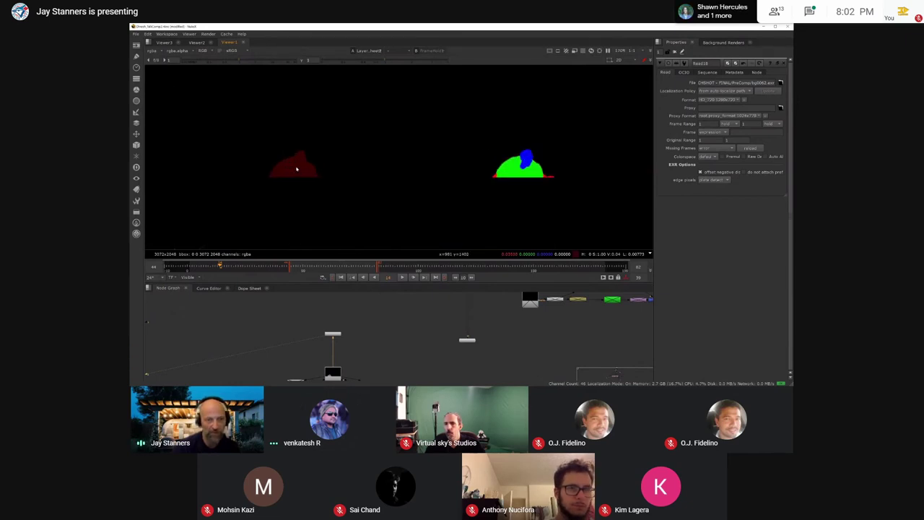
pyautogui.scroll(-2, 297, 167)
pyautogui.scroll(2, 407, 168)
pyautogui.scroll(2, 377, 176)
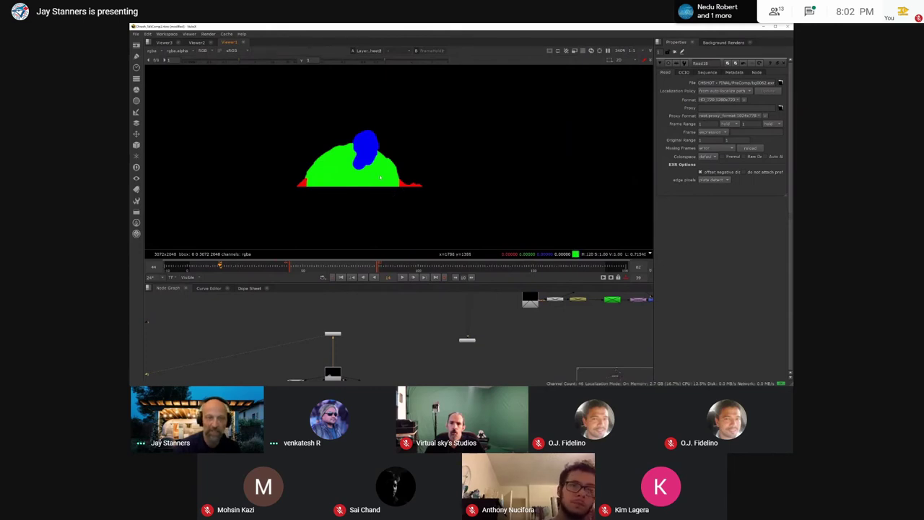
pyautogui.scroll(-4, 384, 179)
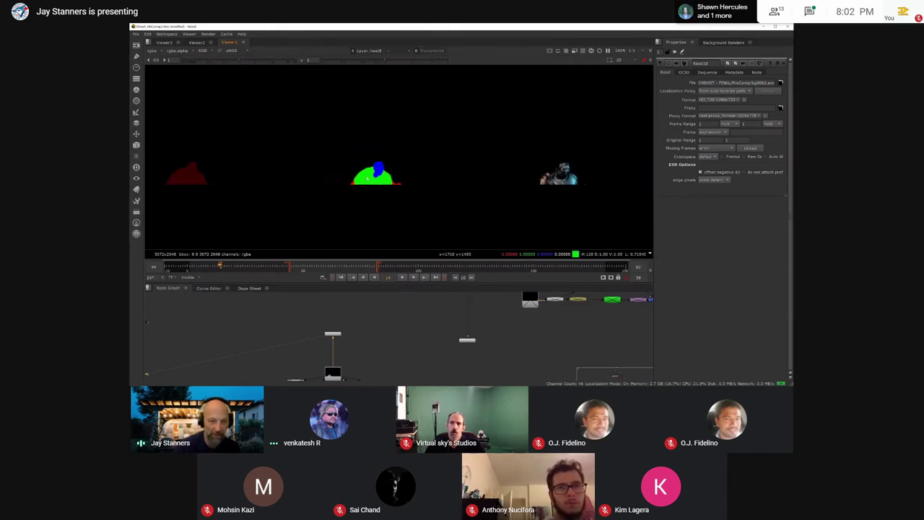
# Step: Inspect the robot lighting pass next to the multimatte up close at frame 67, then compare it with the neighboring passes
pyautogui.moveTo(259, 210)
pyautogui.mouseDown(button='middle')
pyautogui.moveTo(518, 199)
pyautogui.moveTo(261, 204)
pyautogui.mouseUp(button='middle')
pyautogui.moveTo(571, 212); pyautogui.dragTo(458, 207, button='middle')
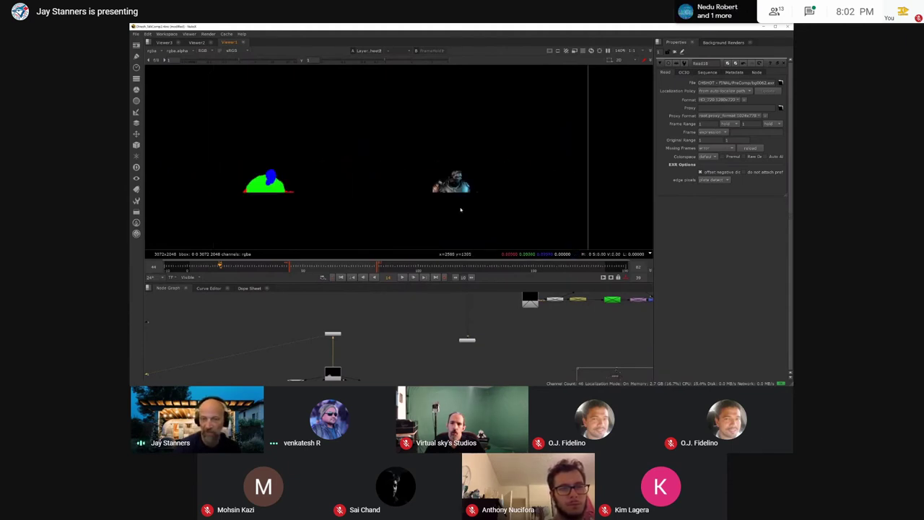
pyautogui.scroll(5, 447, 202)
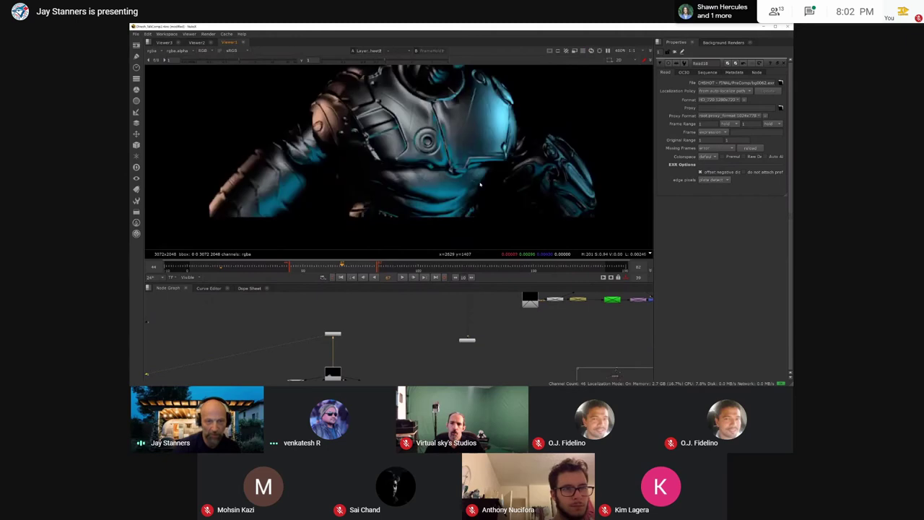
pyautogui.scroll(-4, 470, 178)
pyautogui.scroll(-2, 474, 188)
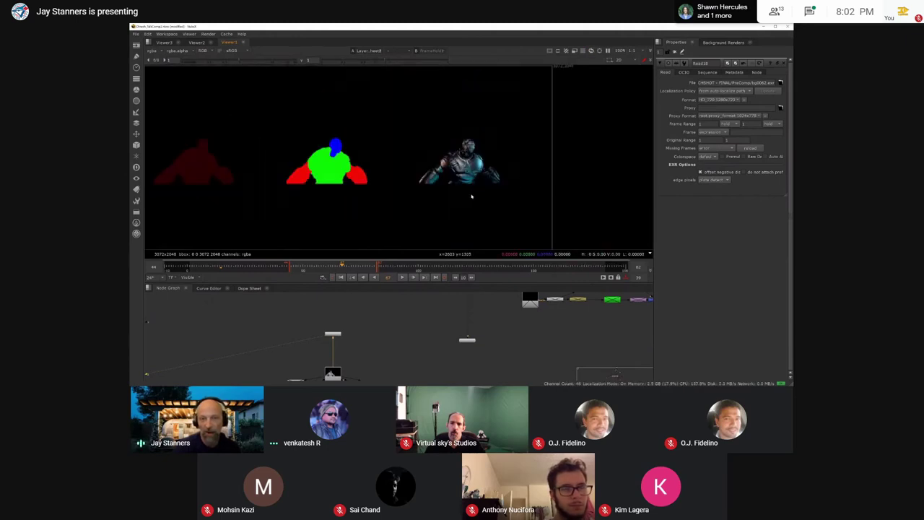
# Step: Inspect the robot's dark passes in the second row of the contact sheet up close
pyautogui.scroll(-4, 471, 196)
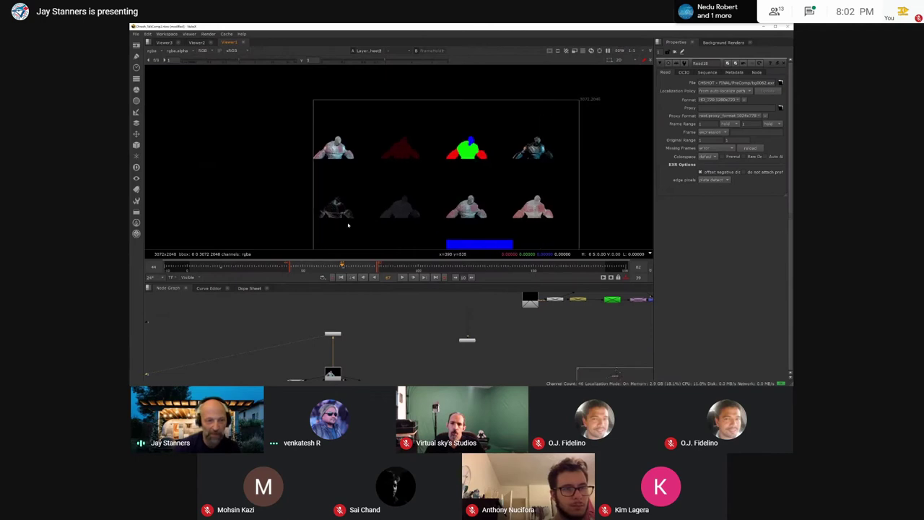
pyautogui.scroll(5, 340, 231)
pyautogui.scroll(-5, 389, 211)
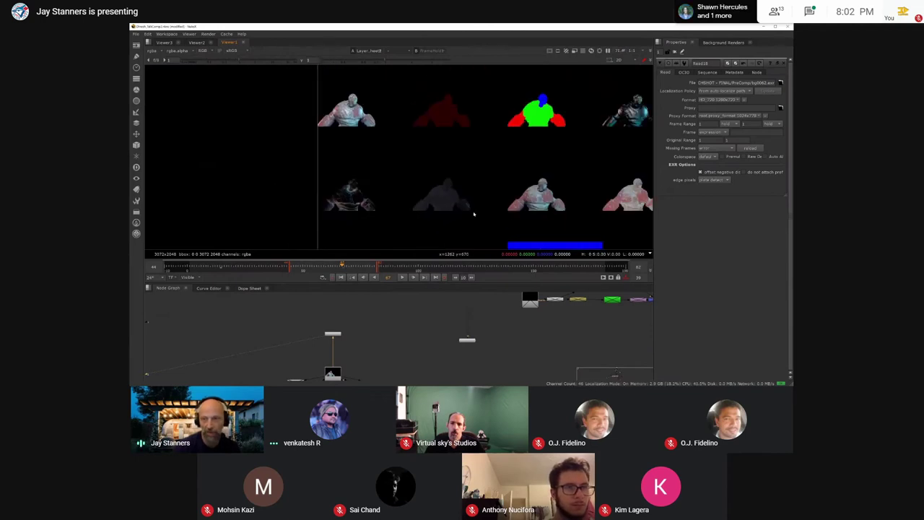
# Step: Compare the two red-and-white textured robot passes at the end of the contact sheet's second row up close
pyautogui.scroll(6, 388, 221)
pyautogui.scroll(-2, 388, 221)
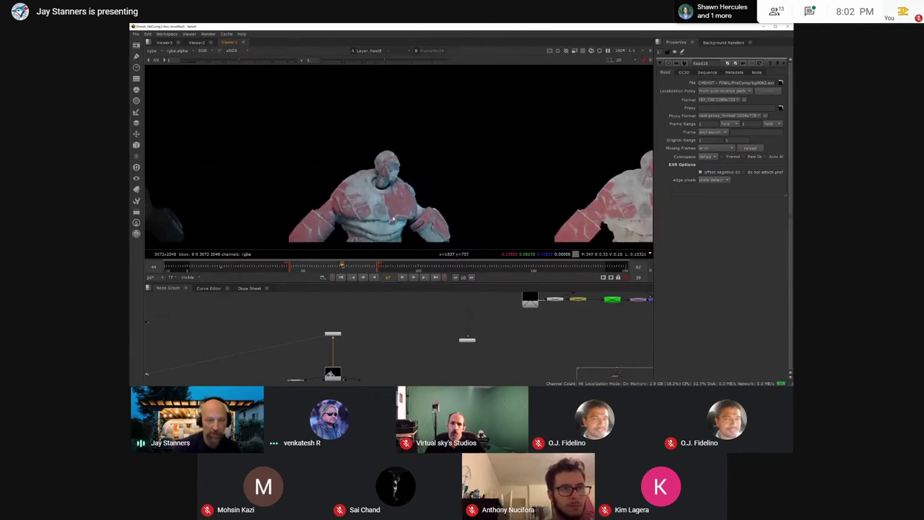
pyautogui.moveTo(396, 218); pyautogui.dragTo(374, 195, button='middle')
pyautogui.moveTo(584, 188); pyautogui.dragTo(381, 188, button='middle')
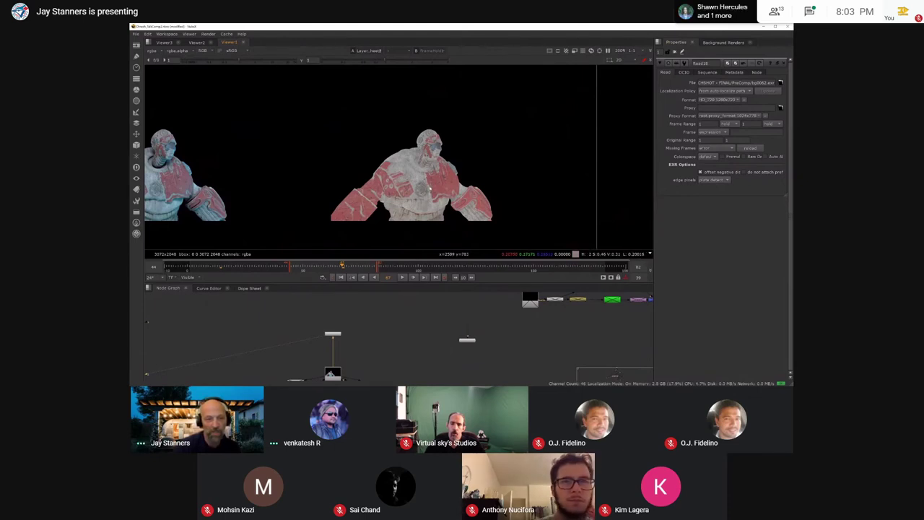
pyautogui.scroll(2, 428, 187)
pyautogui.scroll(-9, 423, 187)
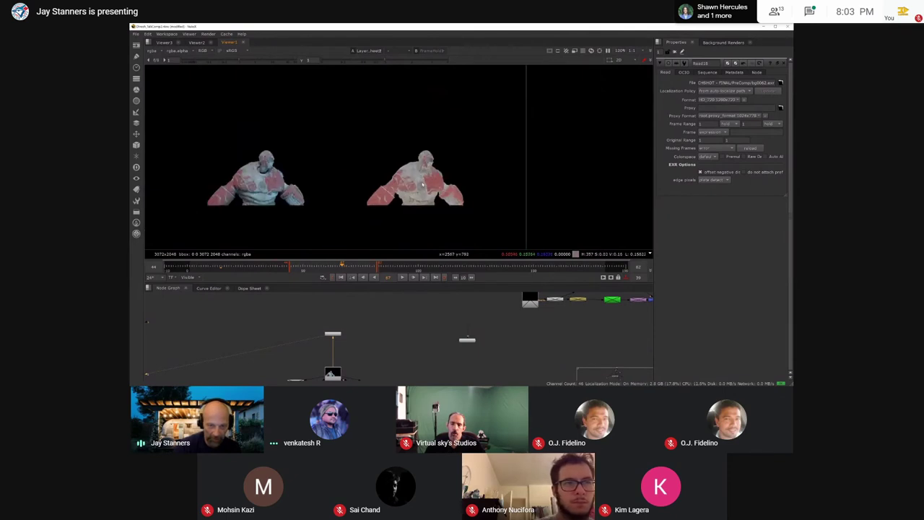
pyautogui.scroll(-3, 420, 185)
# Step: Locate the building branch in the node graph and open the settings of the merge where the depth branch joins it
pyautogui.scroll(-8, 372, 330)
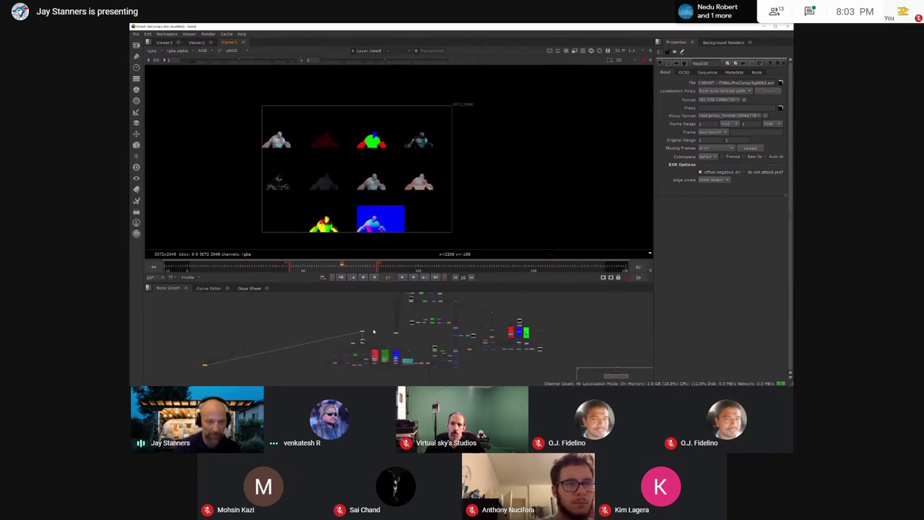
pyautogui.moveTo(406, 326); pyautogui.dragTo(390, 360, button='middle')
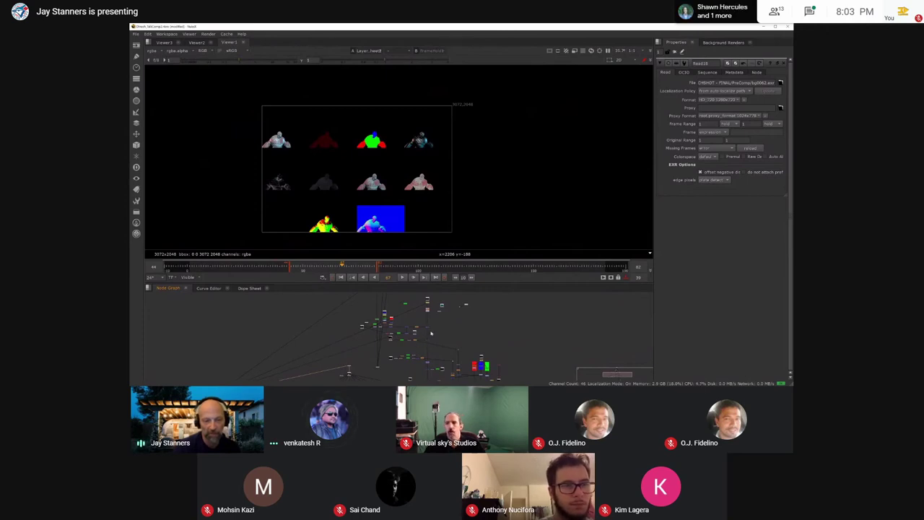
pyautogui.scroll(5, 433, 334)
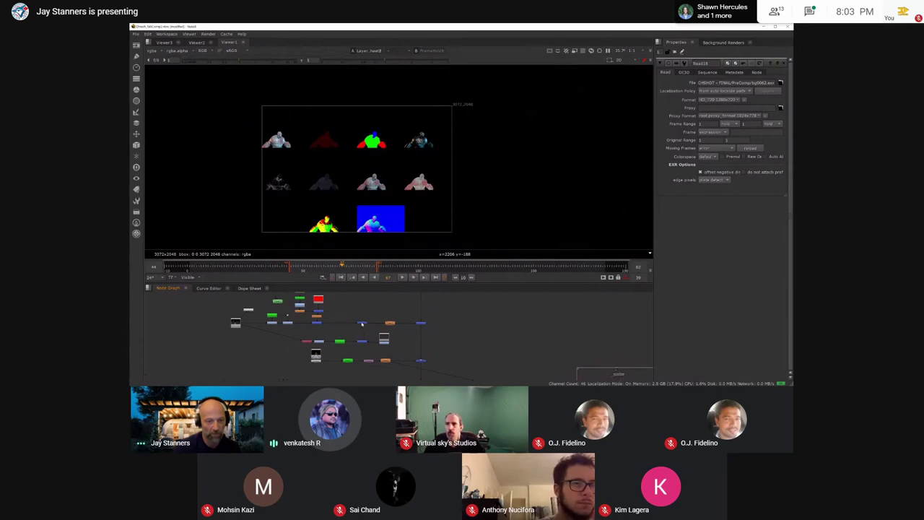
pyautogui.doubleClick(361, 323)
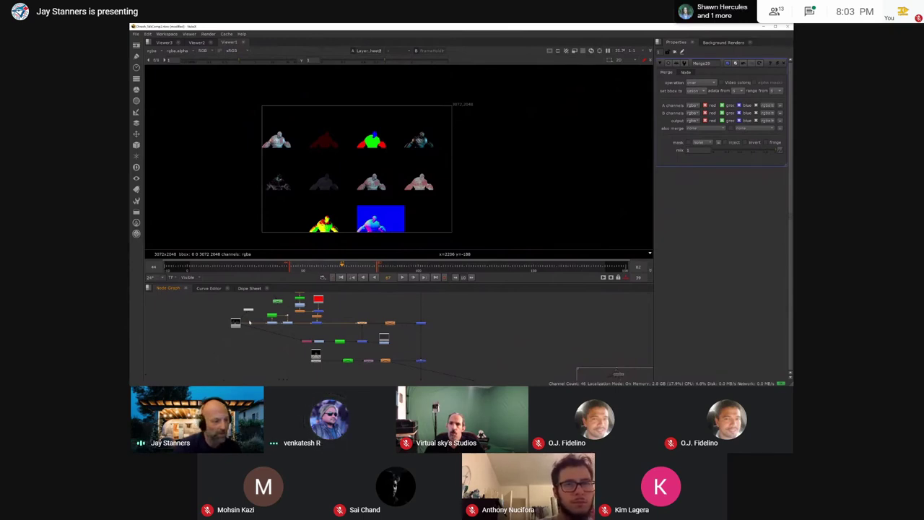
pyautogui.scroll(3, 249, 322)
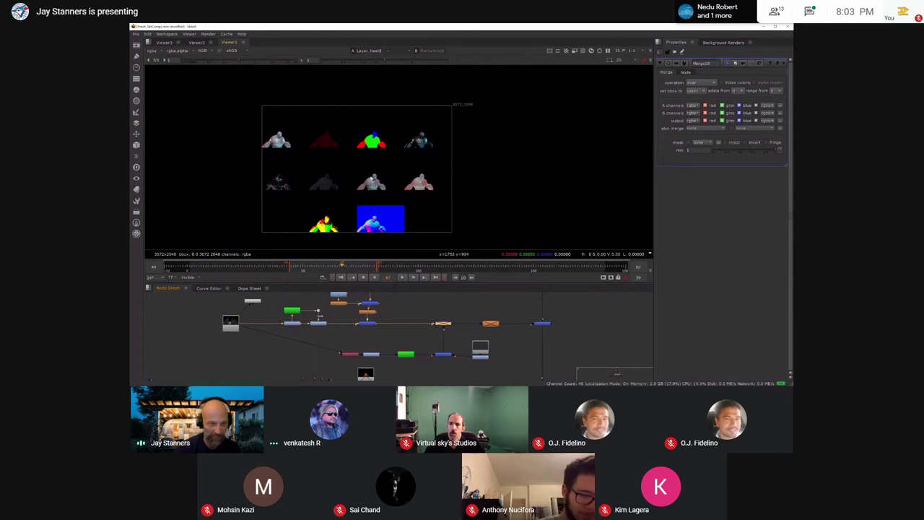
# Step: Review the first and second rows of robot passes in the contact sheet again, then frame the whole sheet
pyautogui.scroll(2, 294, 154)
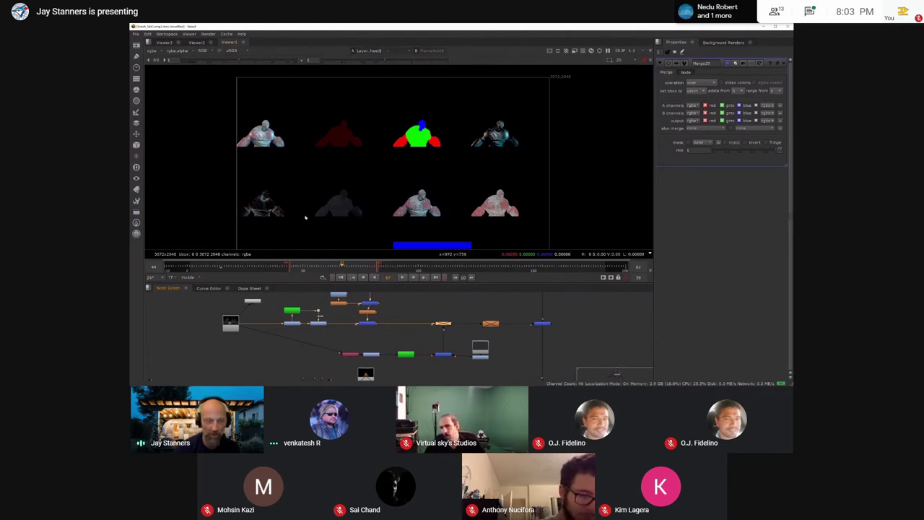
pyautogui.scroll(-3, 381, 185)
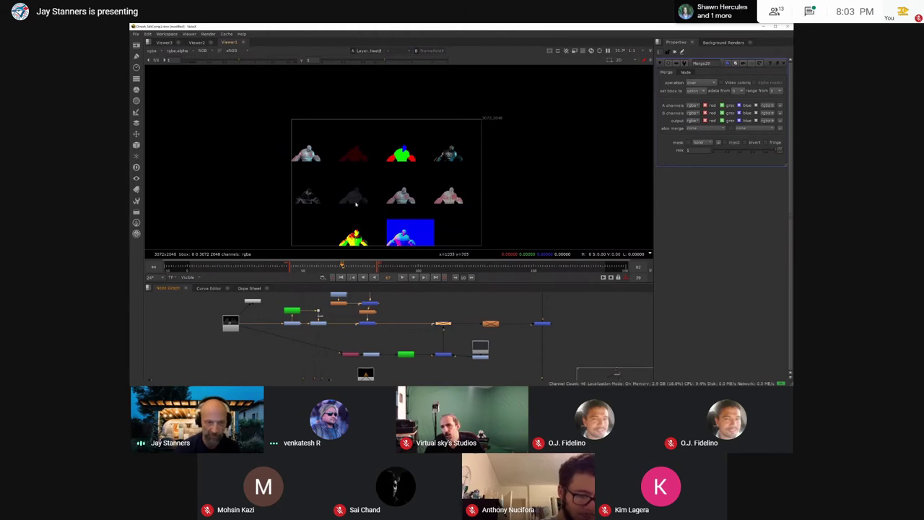
pyautogui.scroll(3, 355, 205)
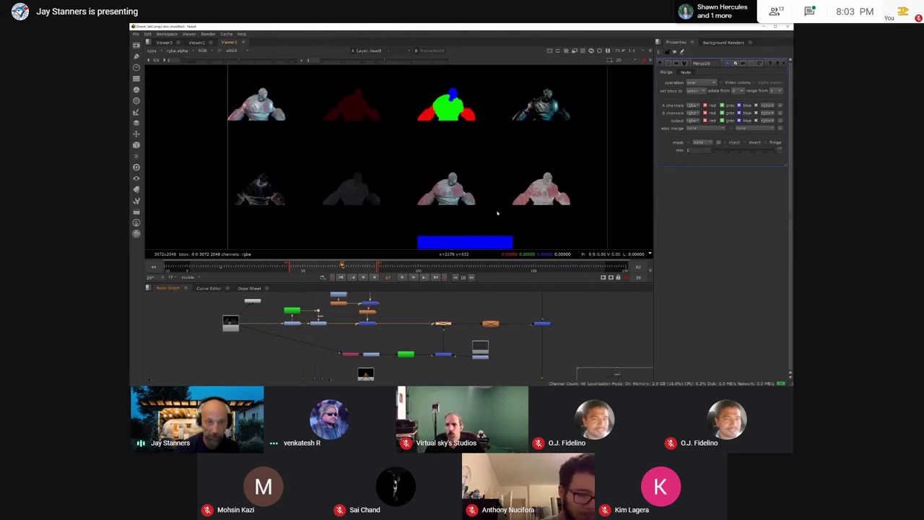
pyautogui.scroll(-3, 496, 211)
pyautogui.moveTo(486, 224); pyautogui.dragTo(322, 207, button='middle')
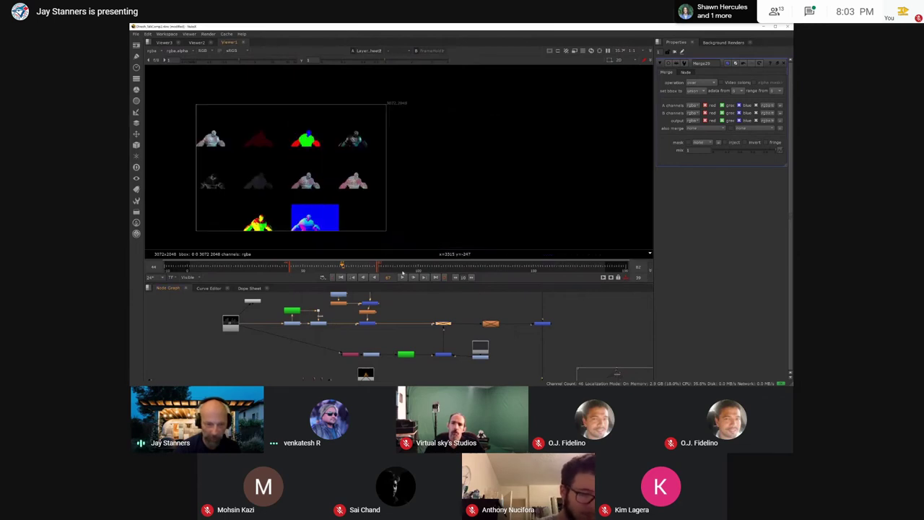
# Step: Locate the robot render above the Arms, Body and Head mattes and display its beauty image
pyautogui.moveTo(380, 293); pyautogui.dragTo(374, 347, button='middle')
pyautogui.scroll(-5, 265, 354)
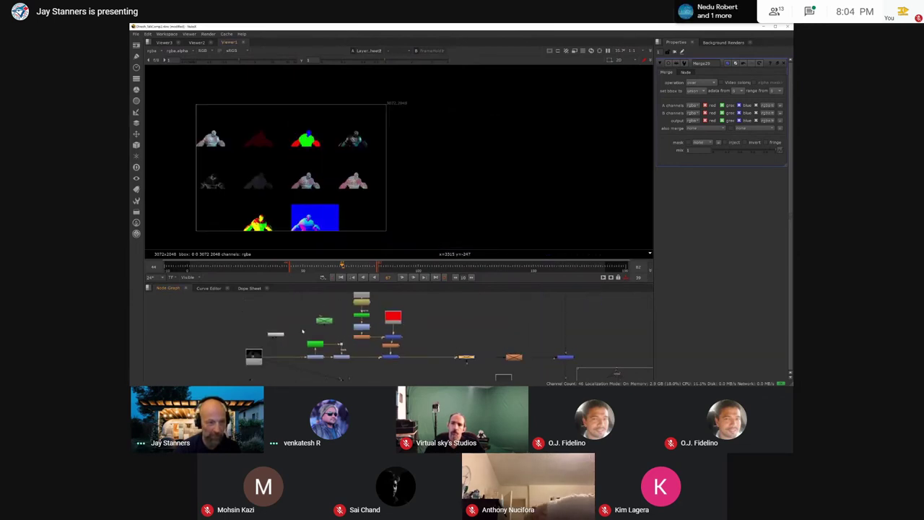
pyautogui.moveTo(320, 337); pyautogui.dragTo(335, 349, button='middle')
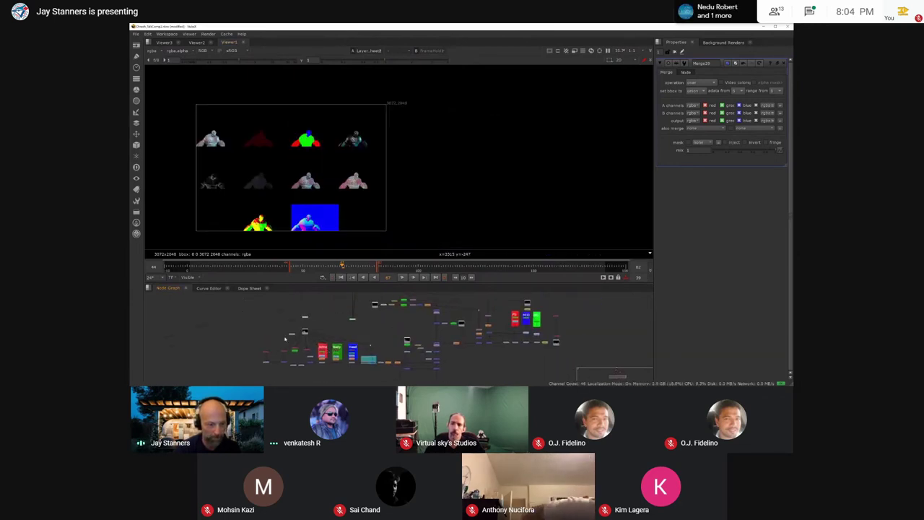
pyautogui.press('1')
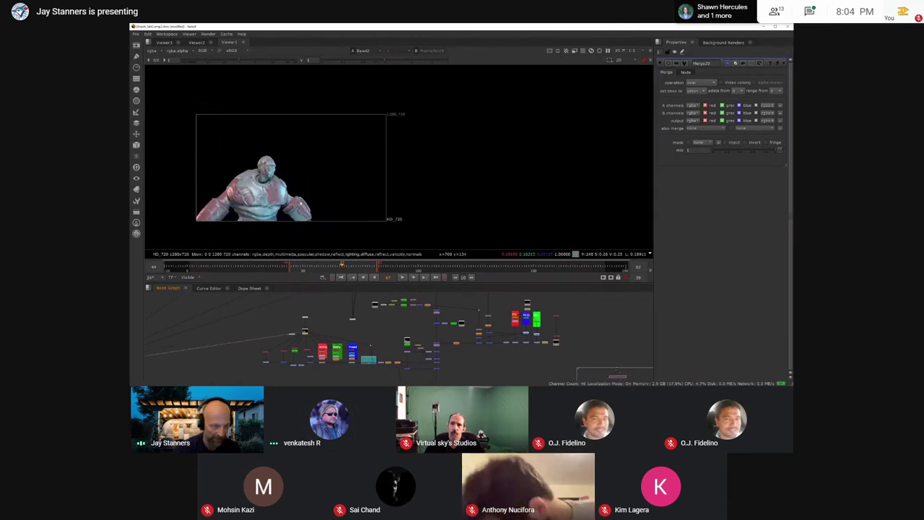
# Step: Return to the building section and display the merge output of the depth branch below the building corrections
pyautogui.scroll(-4, 361, 361)
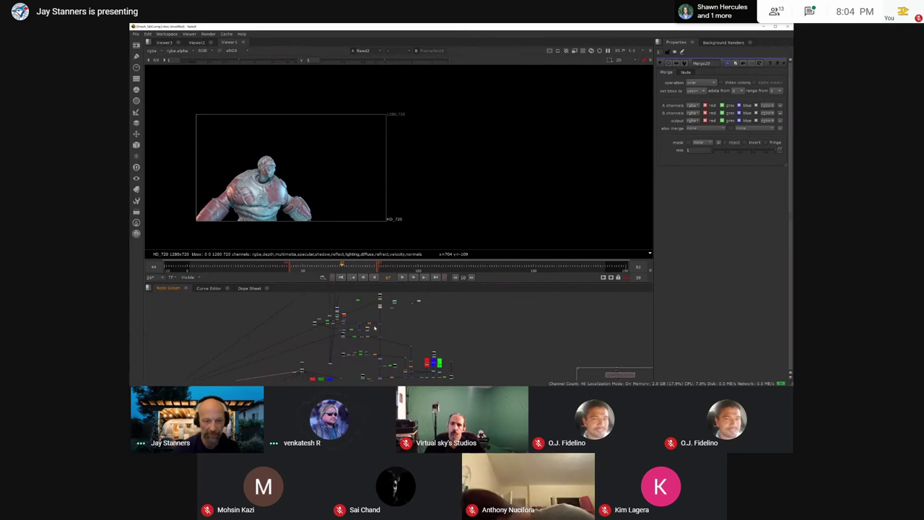
pyautogui.scroll(5, 359, 360)
pyautogui.scroll(-4, 356, 359)
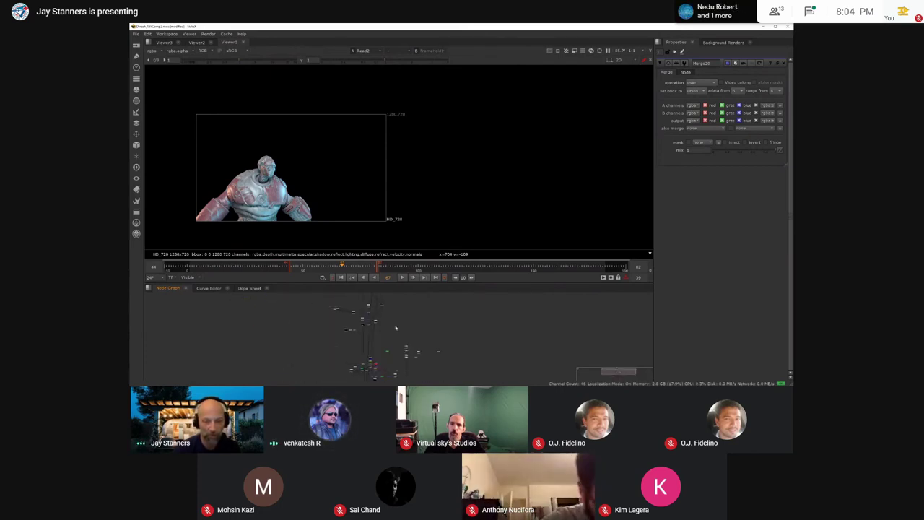
pyautogui.scroll(4, 361, 339)
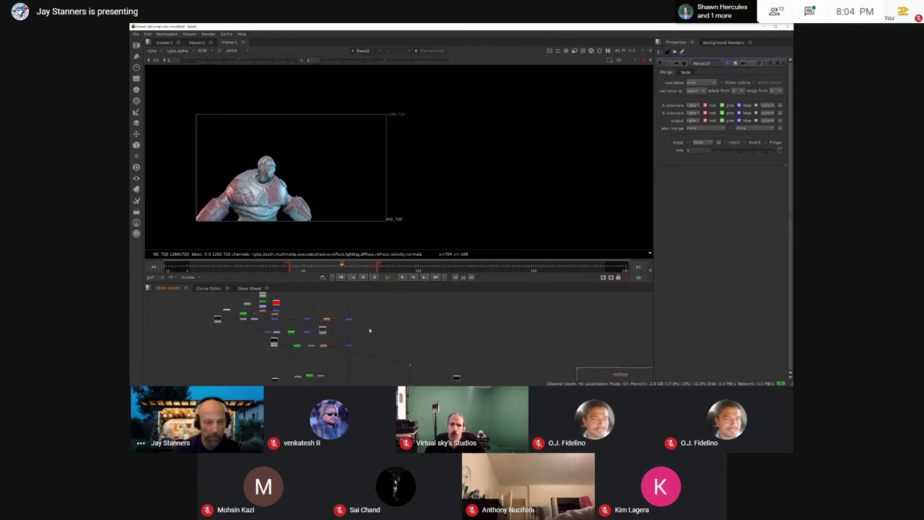
pyautogui.scroll(4, 325, 334)
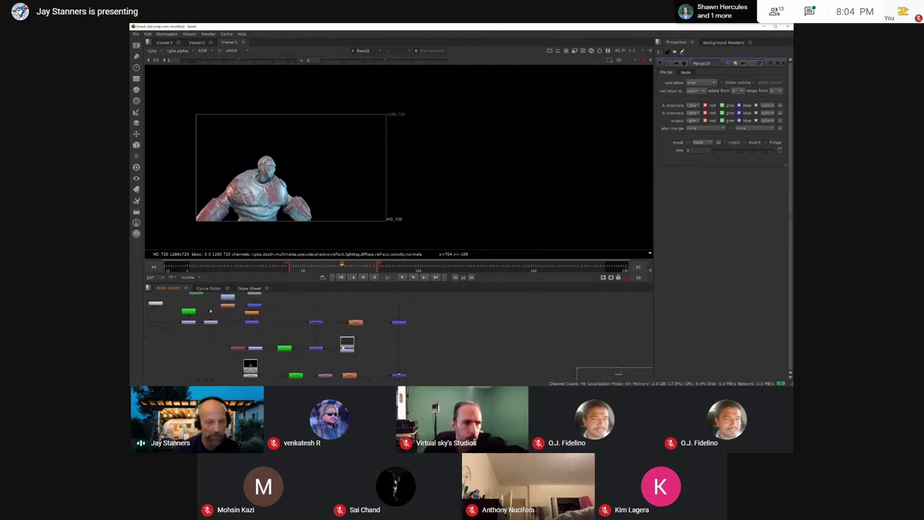
pyautogui.press('1')
pyautogui.scroll(3, 330, 169)
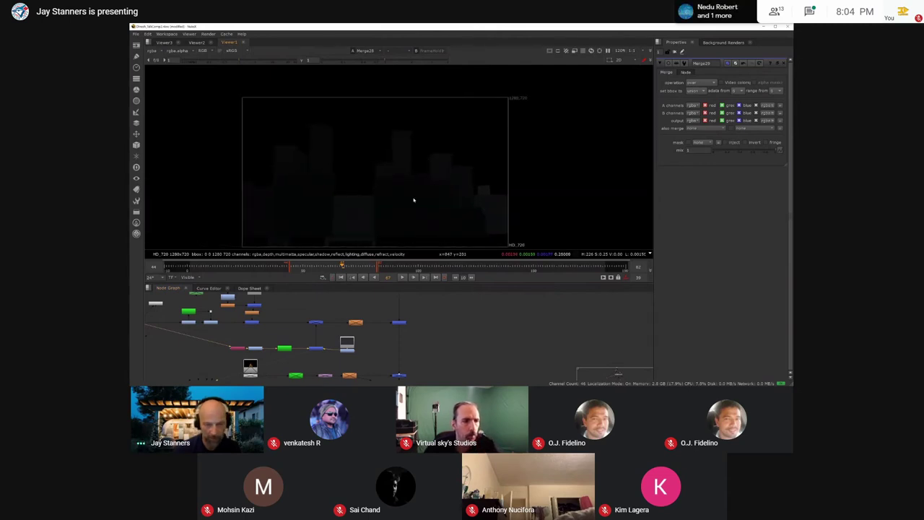
# Step: Inspect the depth branch's alpha channel, return to RGB and raise the viewer gamma to brighten the dark buildings
pyautogui.press('a')
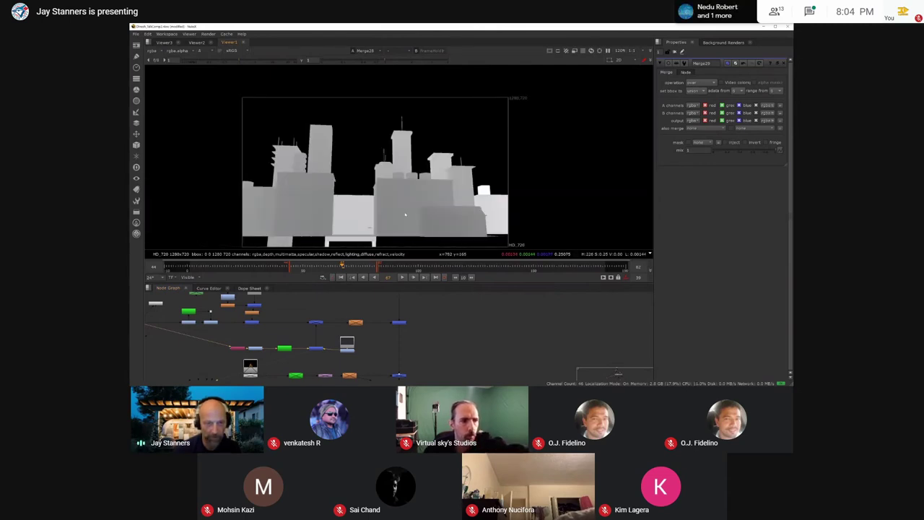
pyautogui.press('a')
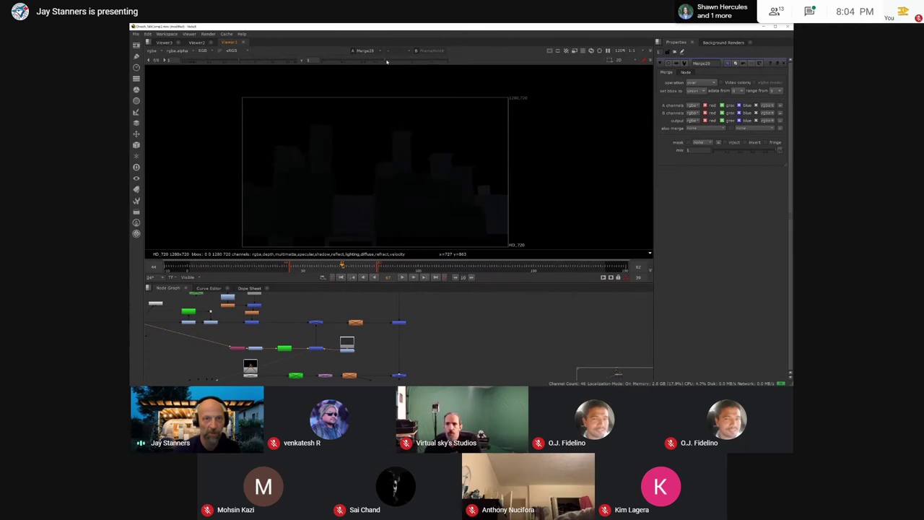
pyautogui.moveTo(373, 60); pyautogui.dragTo(397, 61)
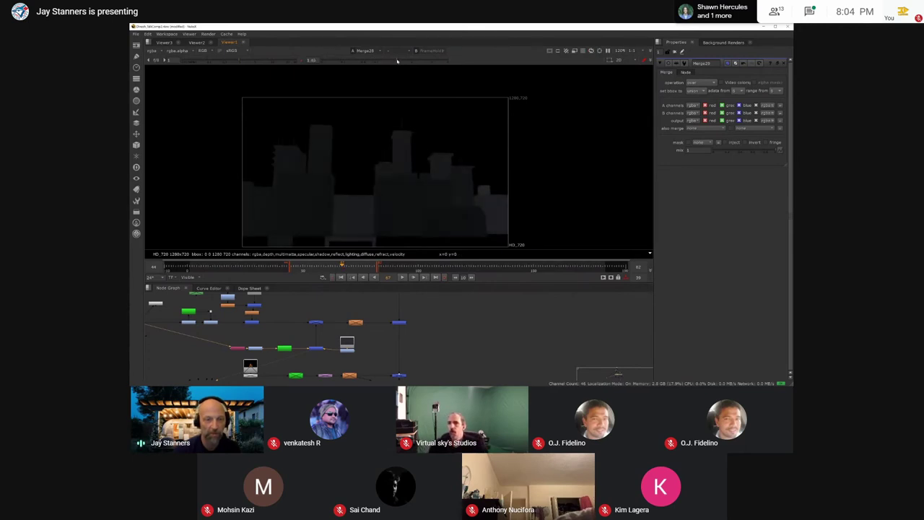
pyautogui.moveTo(392, 61); pyautogui.dragTo(389, 61)
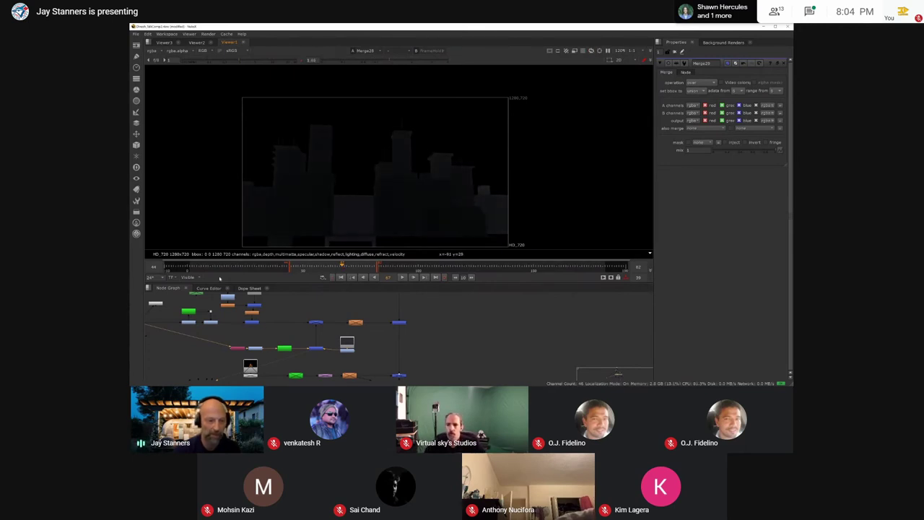
# Step: Display the merge joining the depth branch to the buildings and check its effect using its mix value and disabled state
pyautogui.click(313, 323)
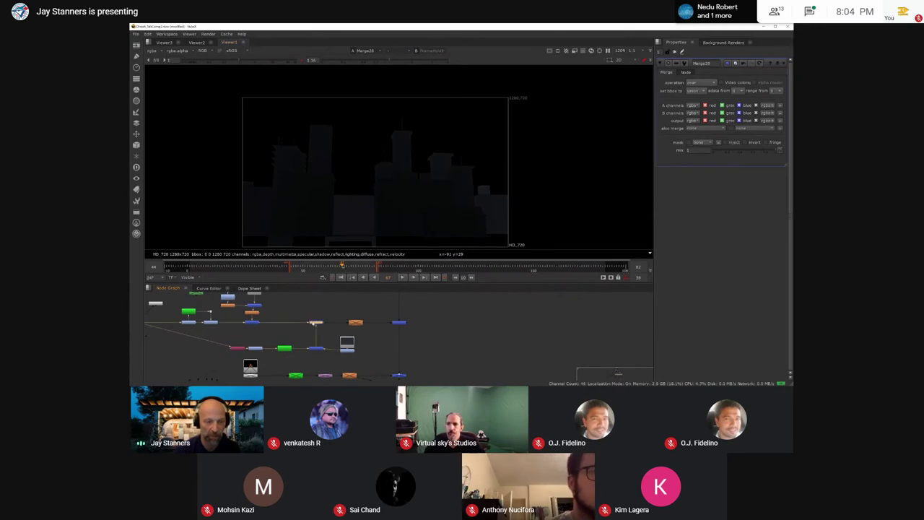
pyautogui.press('1')
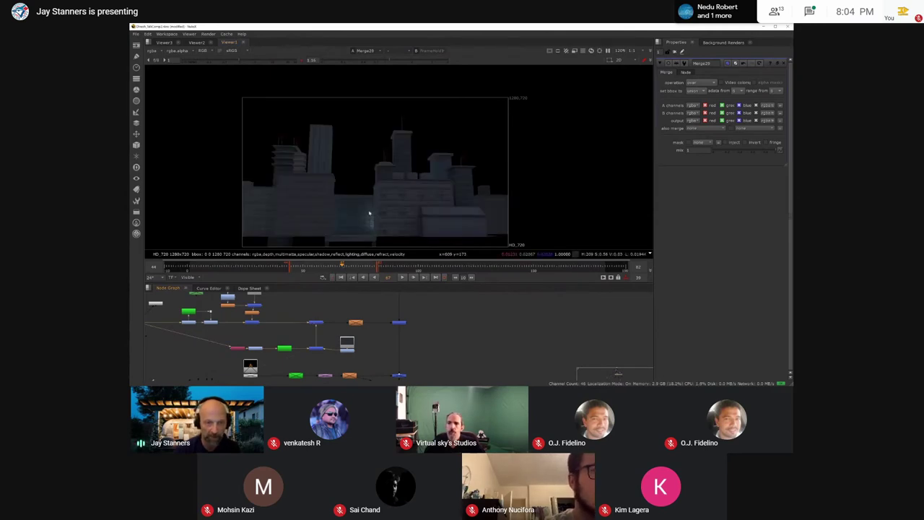
pyautogui.click(316, 322)
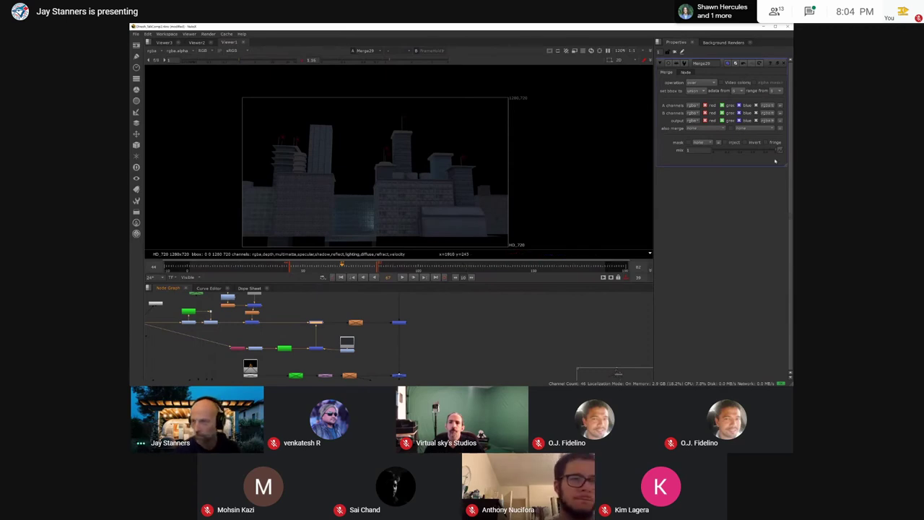
pyautogui.moveTo(775, 150)
pyautogui.mouseDown()
pyautogui.moveTo(765, 154)
pyautogui.moveTo(778, 154)
pyautogui.mouseUp()
pyautogui.click(318, 326)
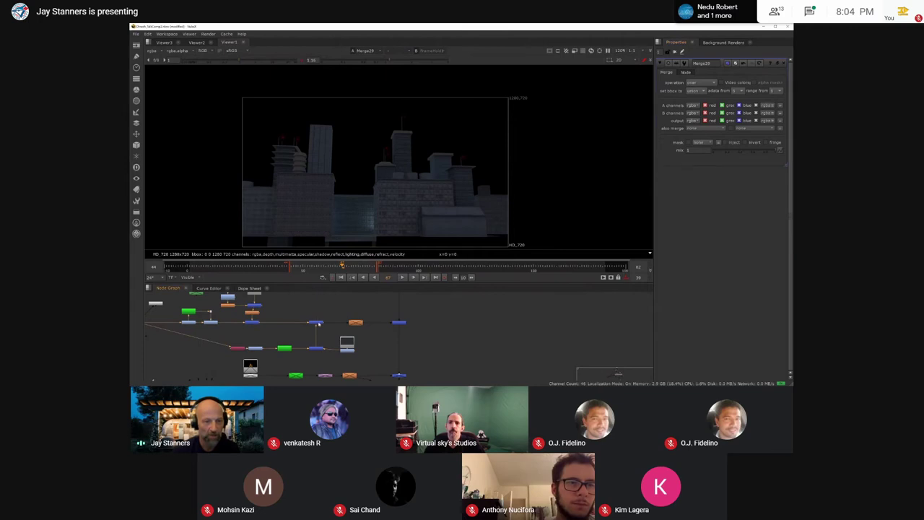
pyautogui.scroll(2, 460, 219)
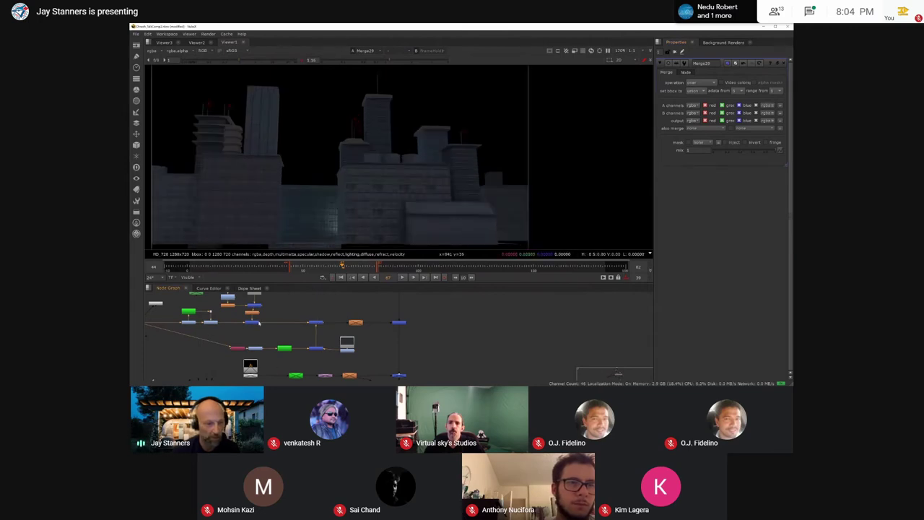
pyautogui.press('d')
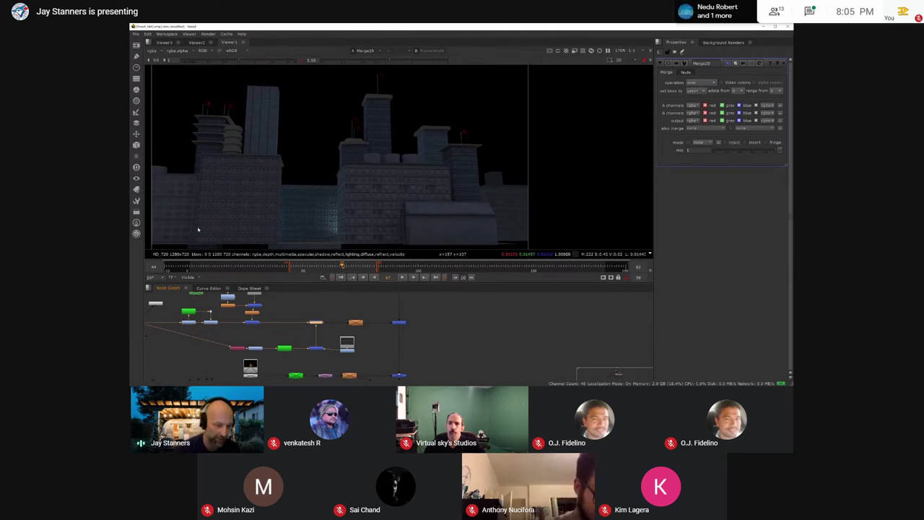
# Step: Open and display the merge that places the finished buildings over the cloudy sky, and inspect the full frame
pyautogui.scroll(-1, 393, 330)
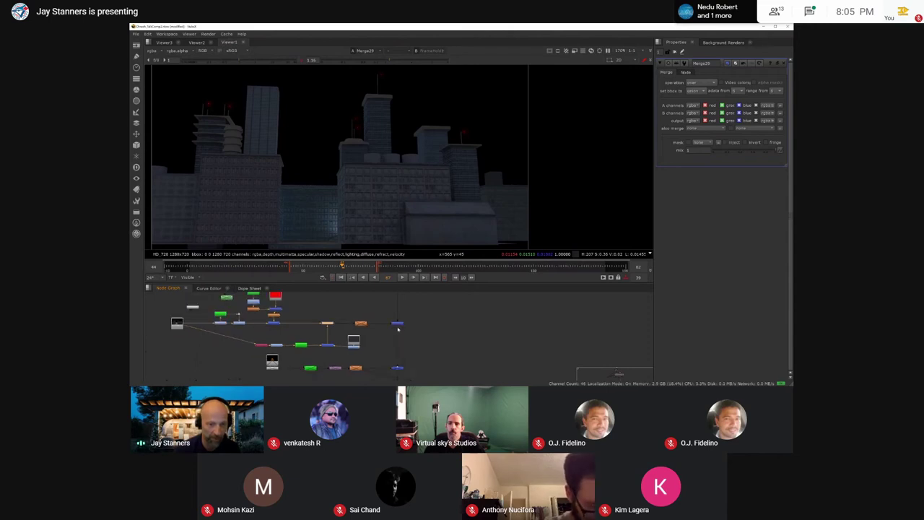
pyautogui.doubleClick(398, 325)
pyautogui.press('1')
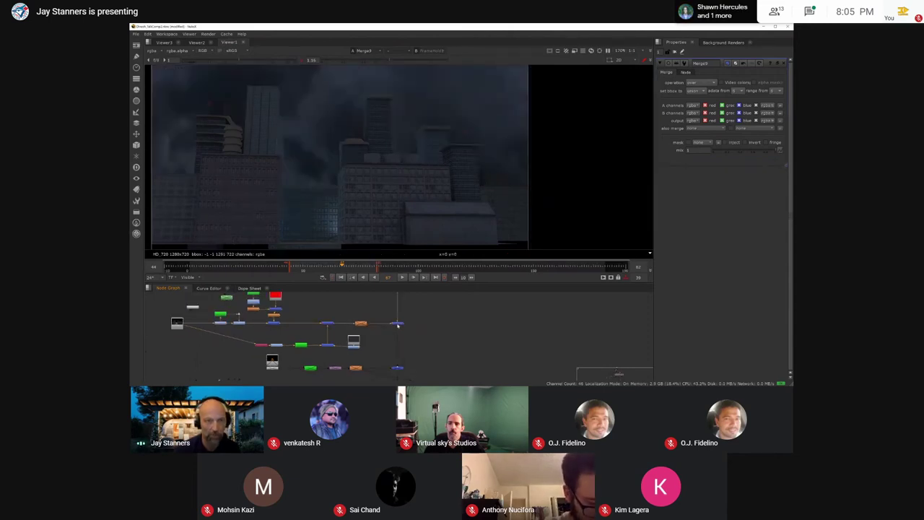
pyautogui.scroll(-1, 416, 189)
pyautogui.scroll(-1, 416, 189)
pyautogui.scroll(2, 380, 346)
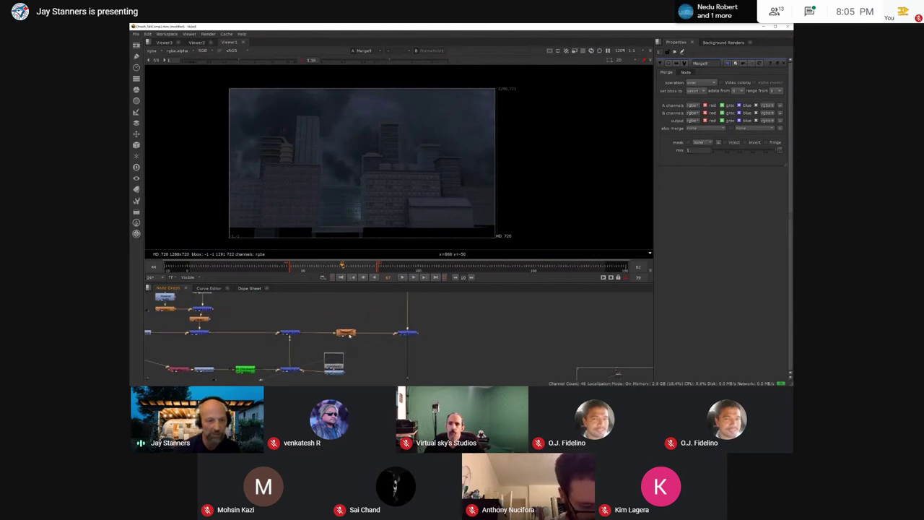
# Step: Inspect the settings of the Defocus node after the finished buildings and of the merge that places them over the sky
pyautogui.click(347, 333)
pyautogui.doubleClick(347, 333)
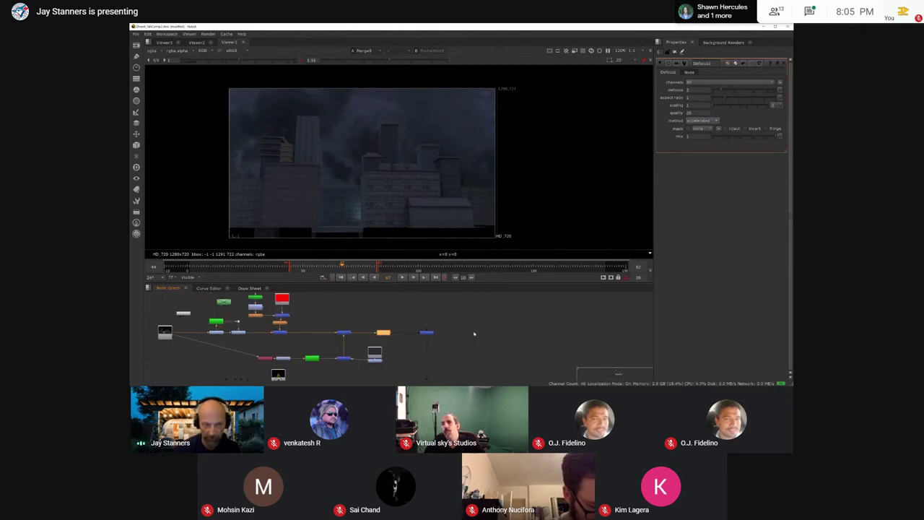
pyautogui.scroll(-2, 470, 333)
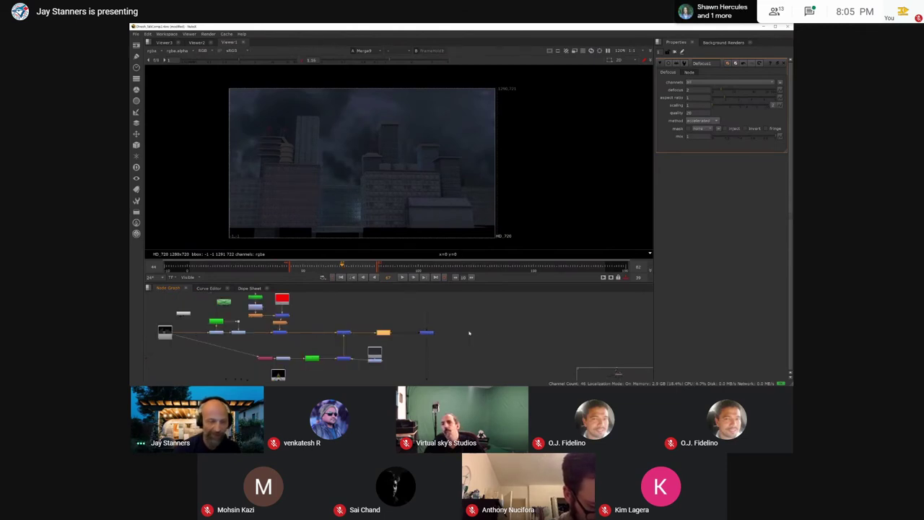
pyautogui.doubleClick(428, 333)
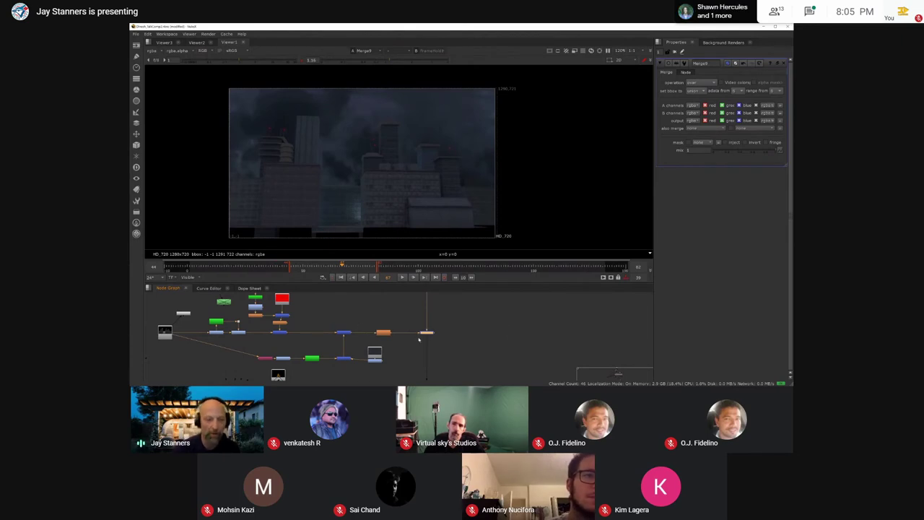
# Step: Follow the main pipe down the node graph and display the merge that adds the rubble over the buildings and sky
pyautogui.scroll(-3, 425, 337)
pyautogui.moveTo(431, 350); pyautogui.dragTo(402, 317, button='middle')
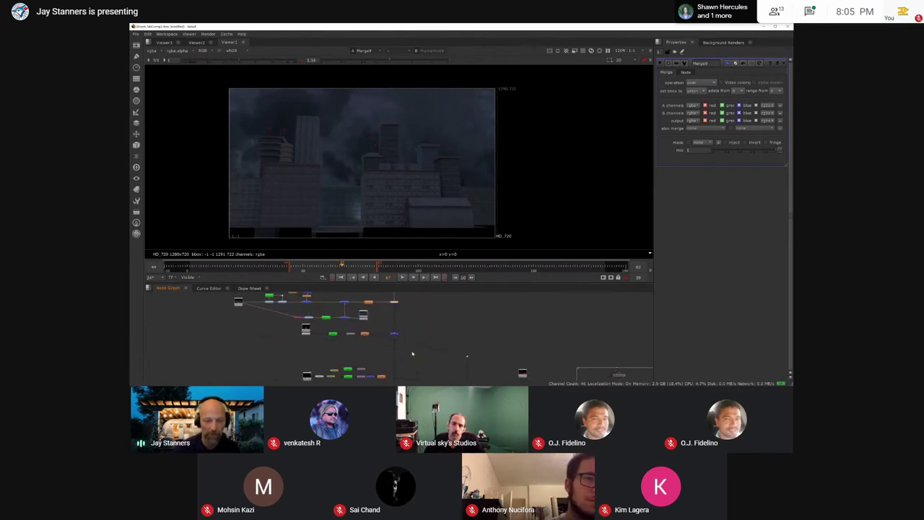
pyautogui.moveTo(395, 359); pyautogui.dragTo(374, 319, button='middle')
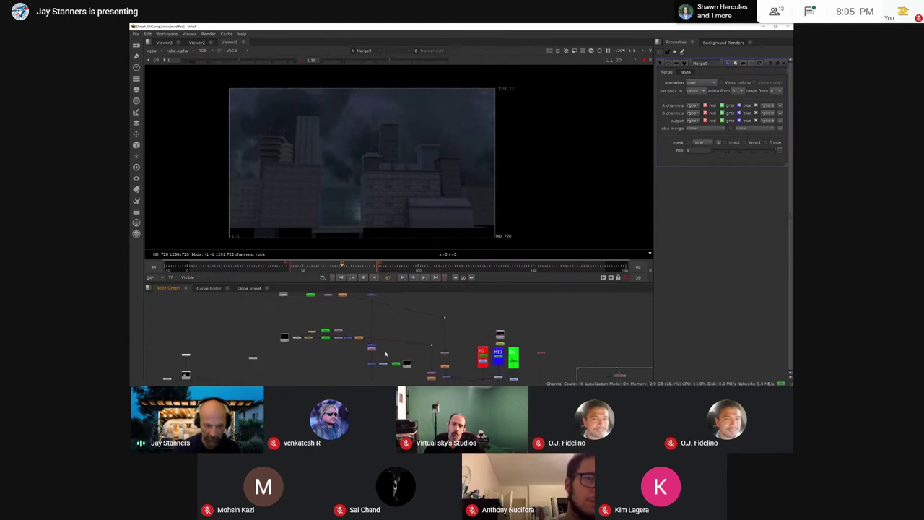
pyautogui.scroll(-1, 407, 329)
pyautogui.scroll(-1, 407, 335)
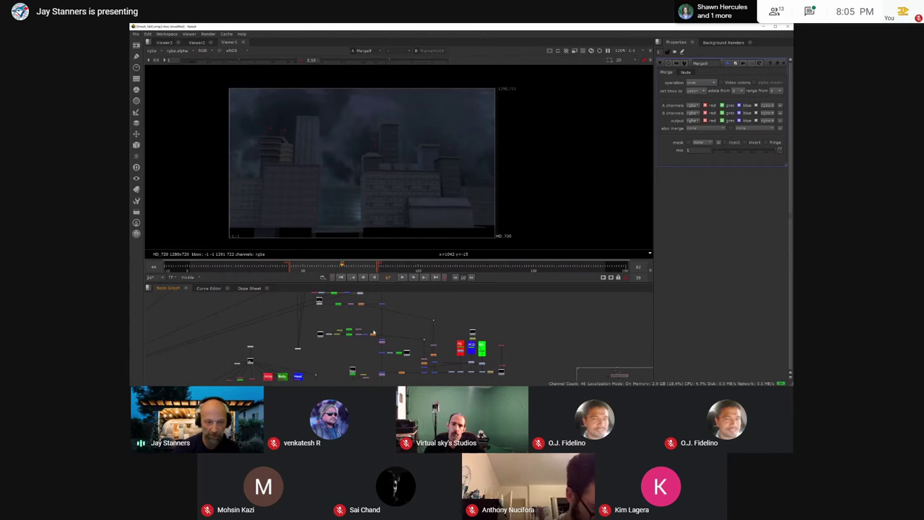
pyautogui.moveTo(380, 350); pyautogui.dragTo(371, 372, button='middle')
pyautogui.scroll(3, 372, 342)
pyautogui.moveTo(372, 337); pyautogui.dragTo(372, 363, button='middle')
pyautogui.scroll(-4, 271, 340)
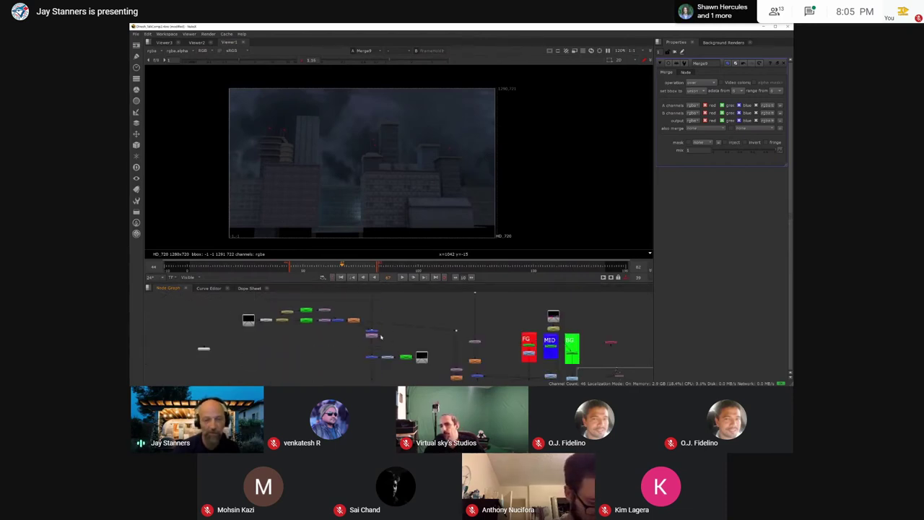
pyautogui.moveTo(397, 357); pyautogui.dragTo(340, 330, button='middle')
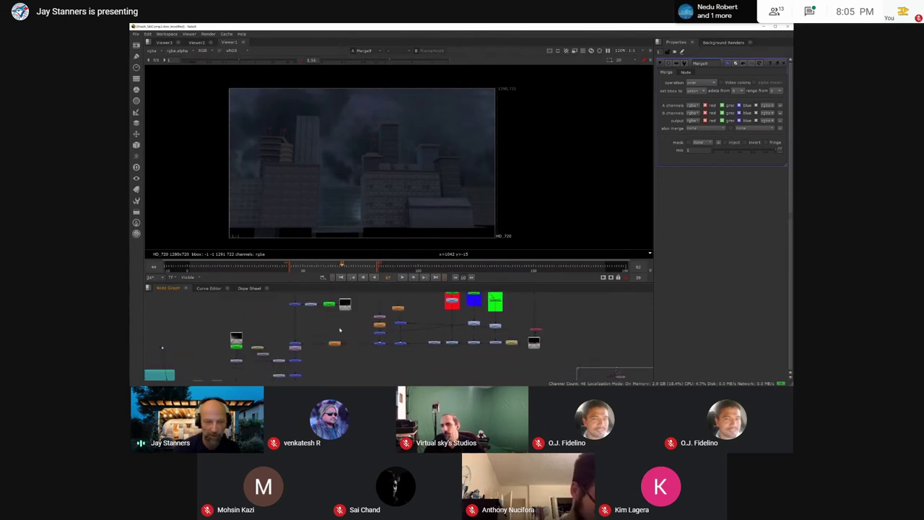
pyautogui.click(295, 346)
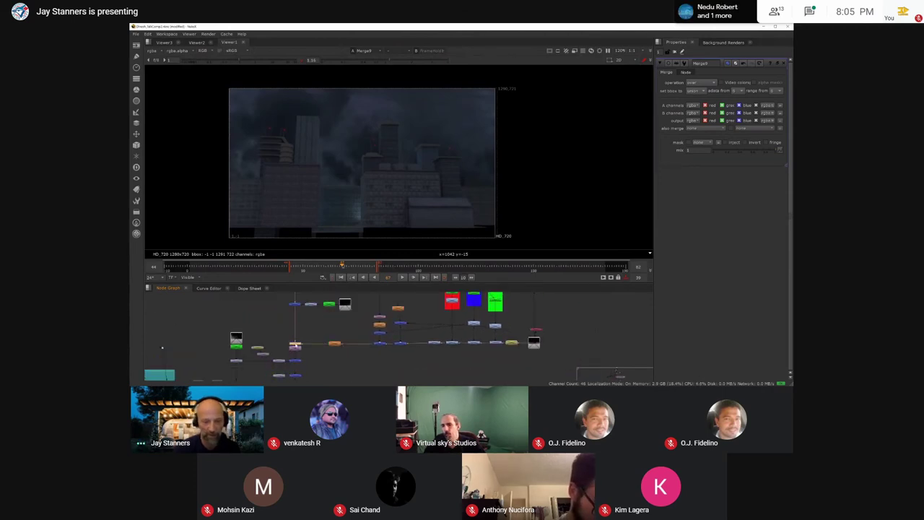
pyautogui.click(538, 345)
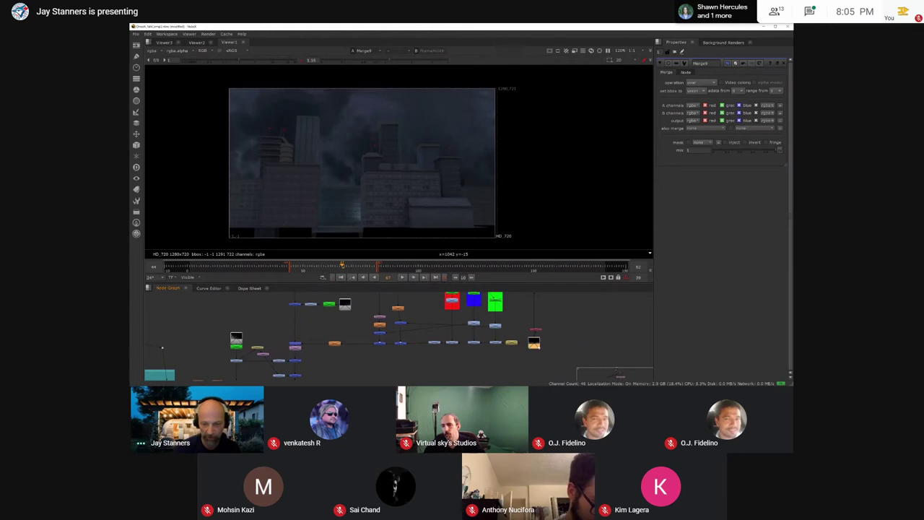
pyautogui.click(296, 346)
pyautogui.press('1')
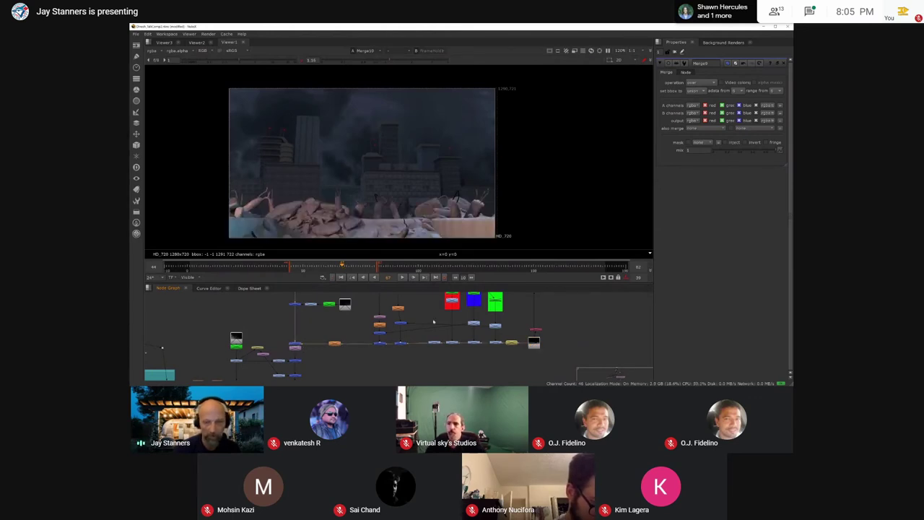
# Step: Locate the FG, MID and BG matte groups of the rubble branch, and open and display the FrameHold above them
pyautogui.click(511, 342)
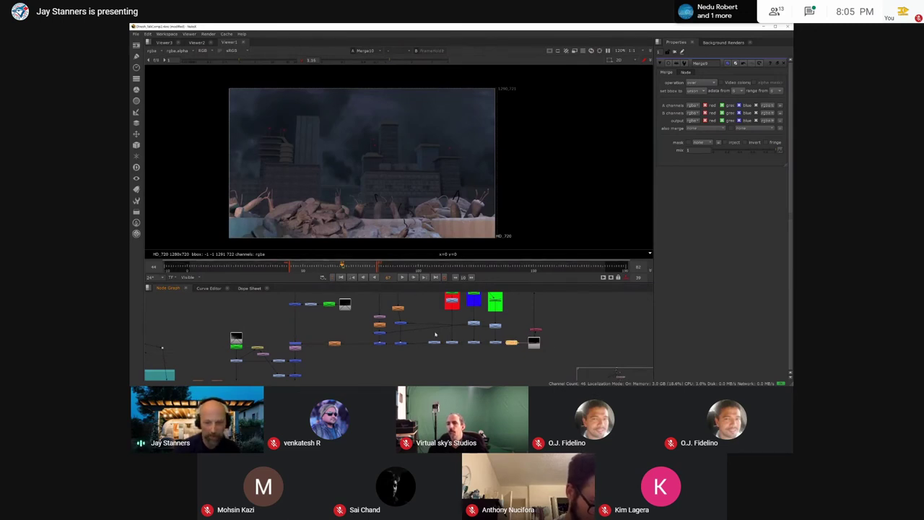
pyautogui.moveTo(543, 343); pyautogui.dragTo(537, 355, button='middle')
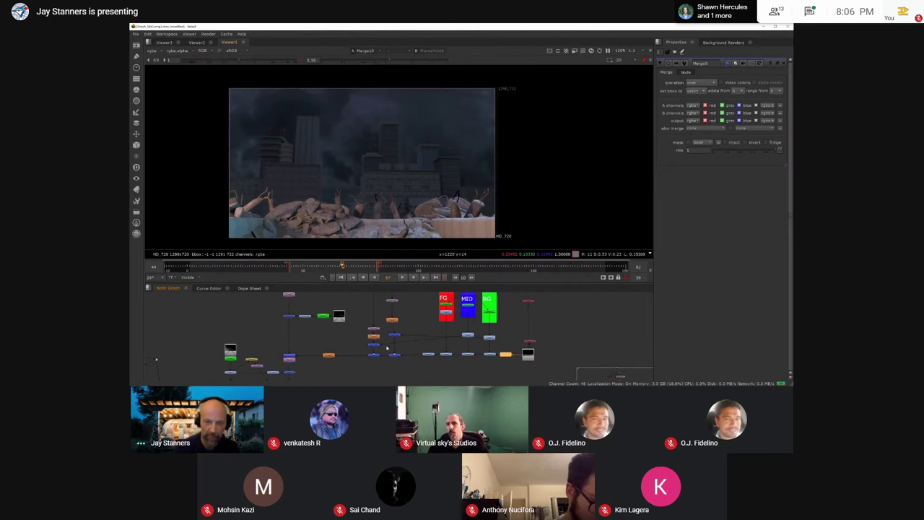
pyautogui.scroll(-2, 480, 338)
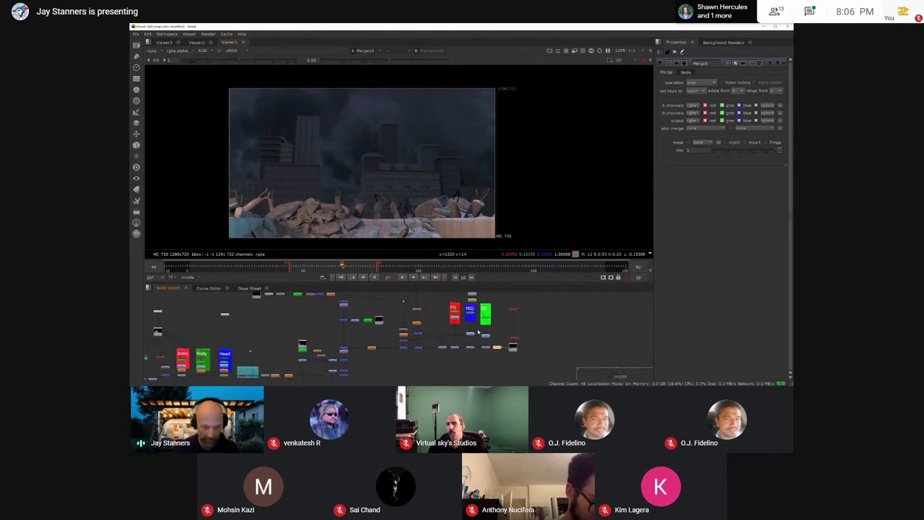
pyautogui.moveTo(479, 338); pyautogui.dragTo(456, 348, button='middle')
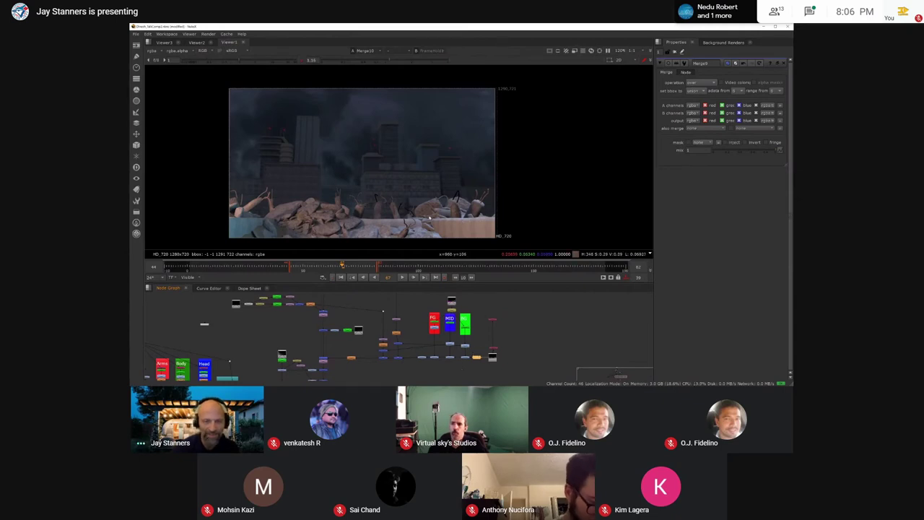
pyautogui.scroll(3, 473, 317)
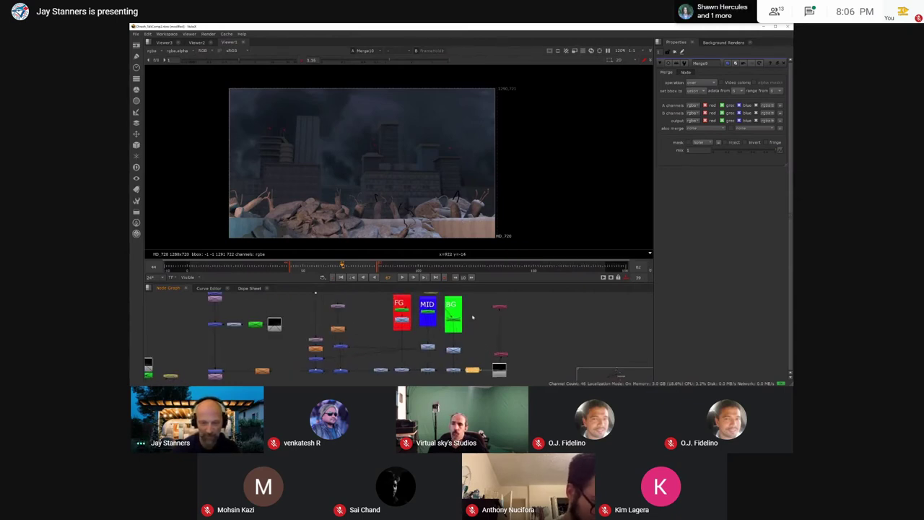
pyautogui.moveTo(473, 317); pyautogui.dragTo(476, 359, button='middle')
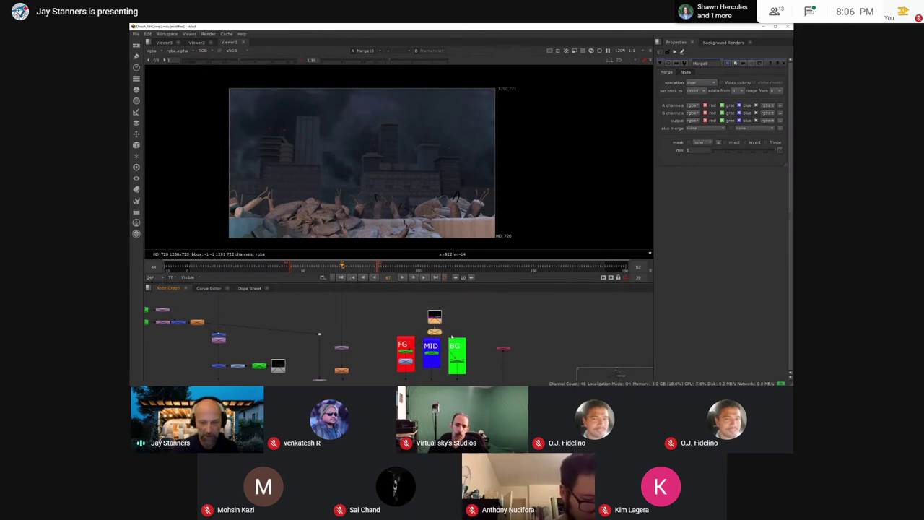
pyautogui.click(434, 331)
pyautogui.doubleClick(434, 330)
pyautogui.press('1')
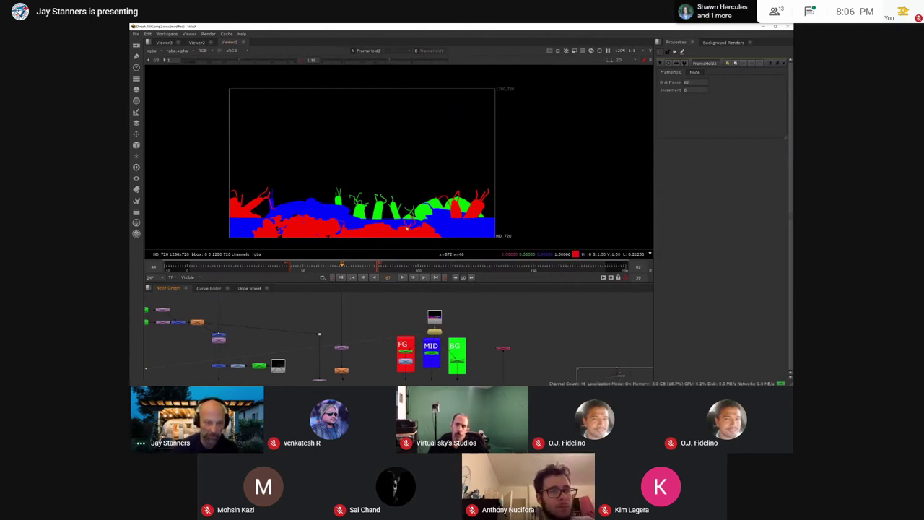
# Step: Display the Invert node below the BG matte group and view its alpha channel
pyautogui.moveTo(477, 325); pyautogui.dragTo(409, 312, button='middle')
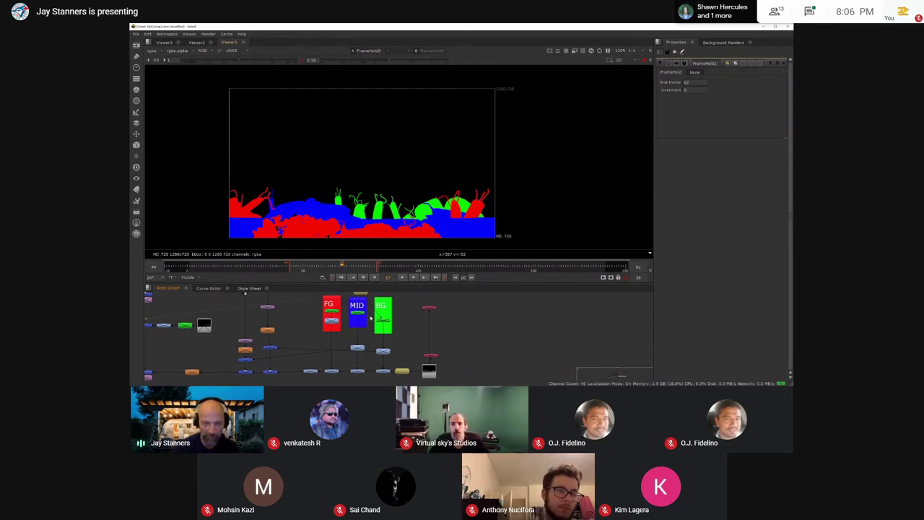
pyautogui.moveTo(386, 330); pyautogui.dragTo(387, 317, button='middle')
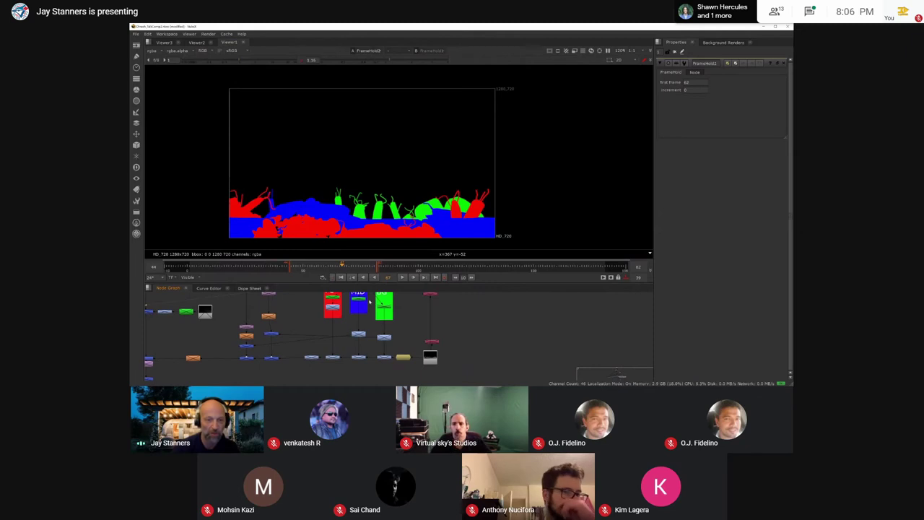
pyautogui.moveTo(372, 299); pyautogui.dragTo(396, 375)
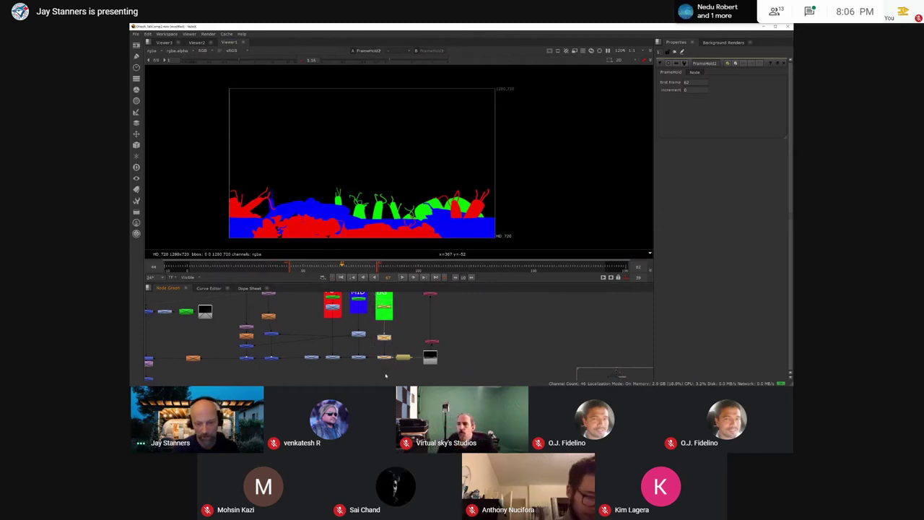
pyautogui.scroll(2, 393, 343)
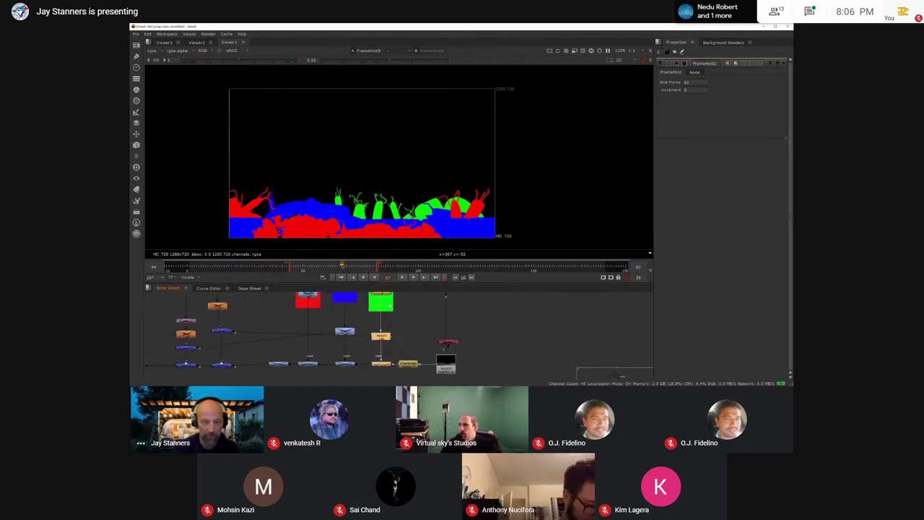
pyautogui.click(382, 339)
pyautogui.press('1')
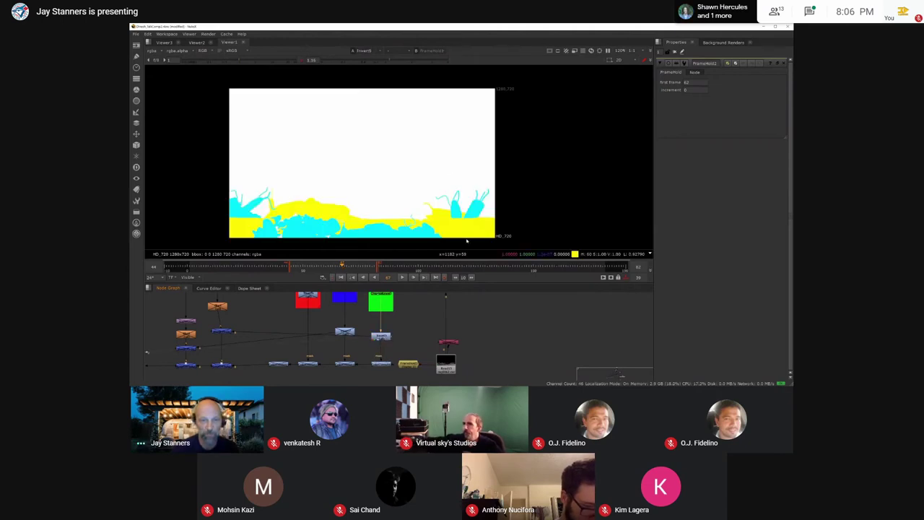
pyautogui.press('a')
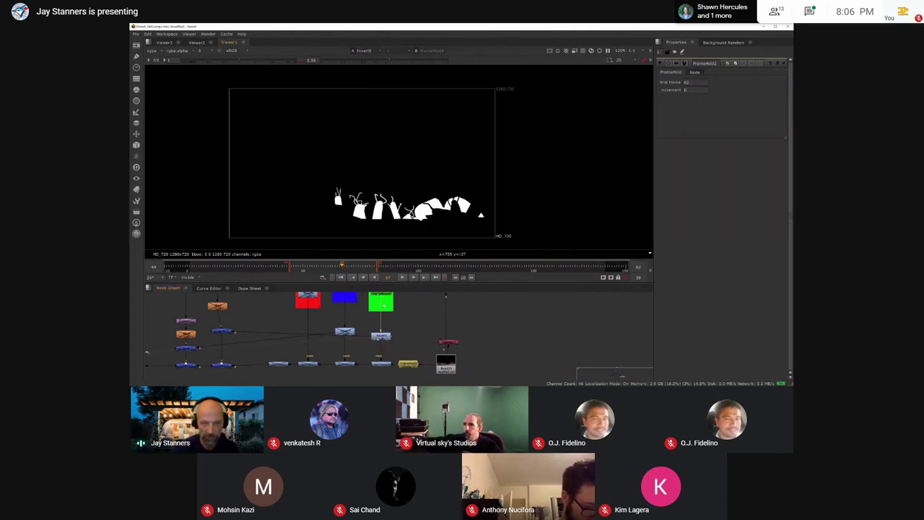
# Step: Open and display the BG layer's ColorCorrect in RGB and set its master gain to 0.45
pyautogui.moveTo(387, 365); pyautogui.dragTo(395, 334, button='middle')
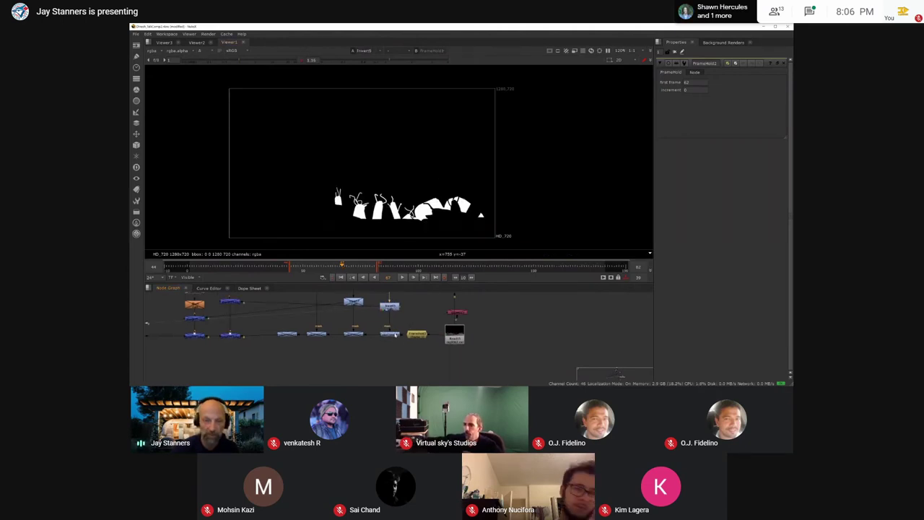
pyautogui.click(392, 335)
pyautogui.doubleClick(393, 336)
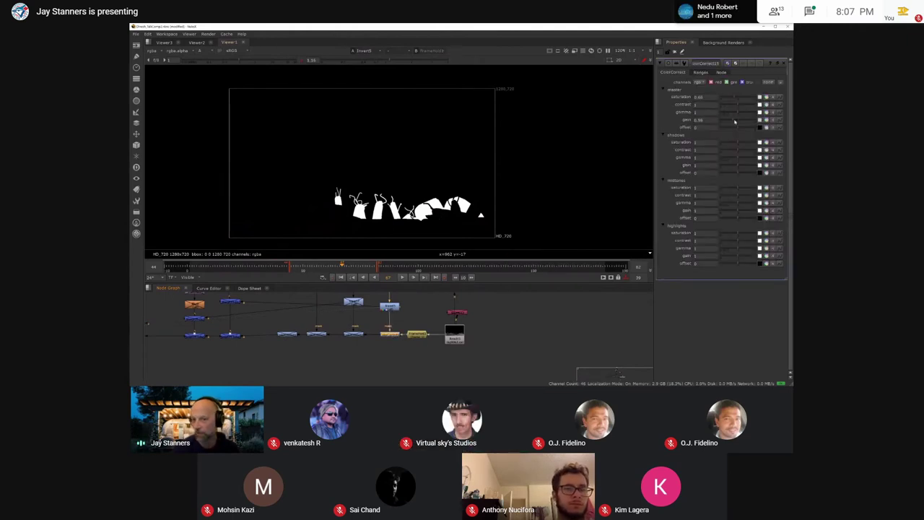
pyautogui.press('1')
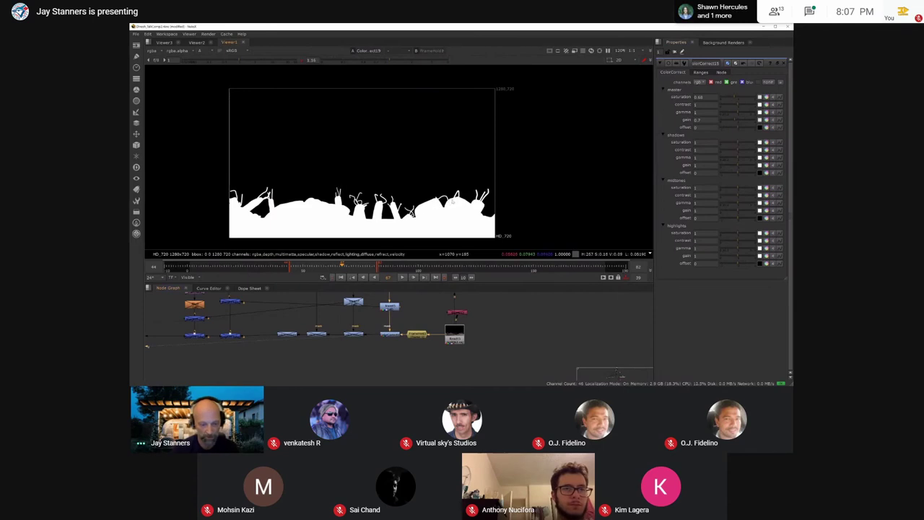
pyautogui.press('a')
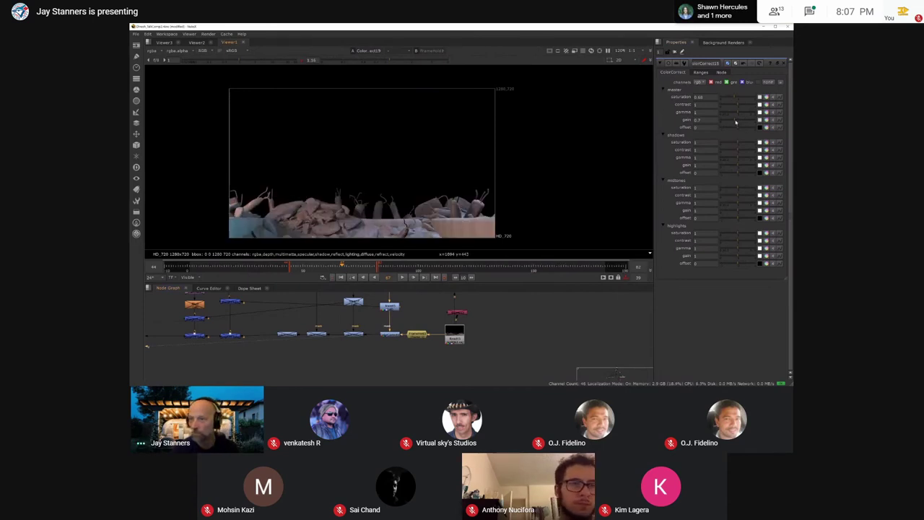
pyautogui.moveTo(736, 121); pyautogui.dragTo(731, 121)
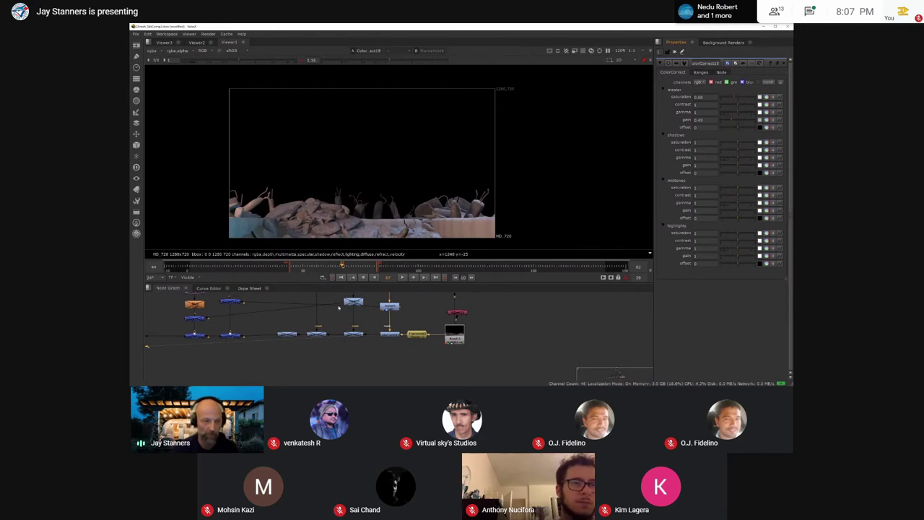
# Step: Open the MID layer's ColorCorrect and adjust its master gain to about 1.2 for red and 1.15 for green
pyautogui.scroll(-2, 356, 347)
pyautogui.moveTo(373, 349); pyautogui.dragTo(389, 376, button='middle')
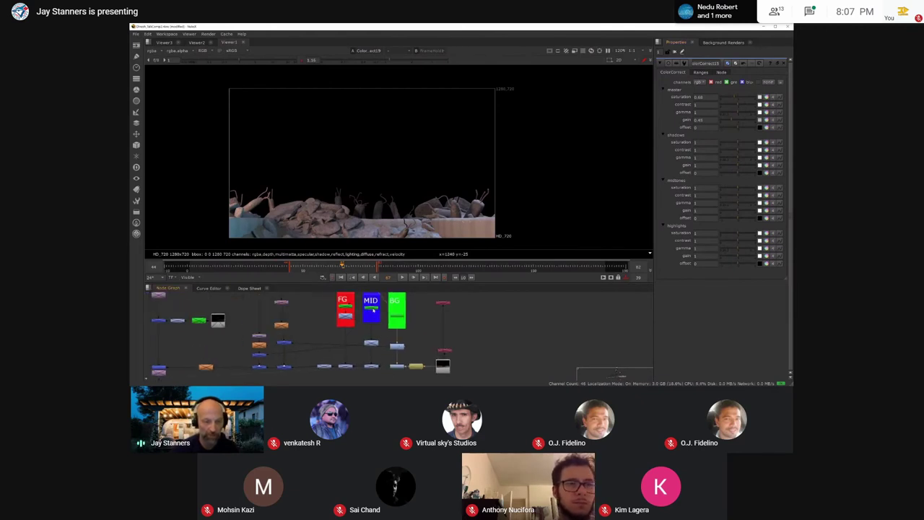
pyautogui.click(371, 343)
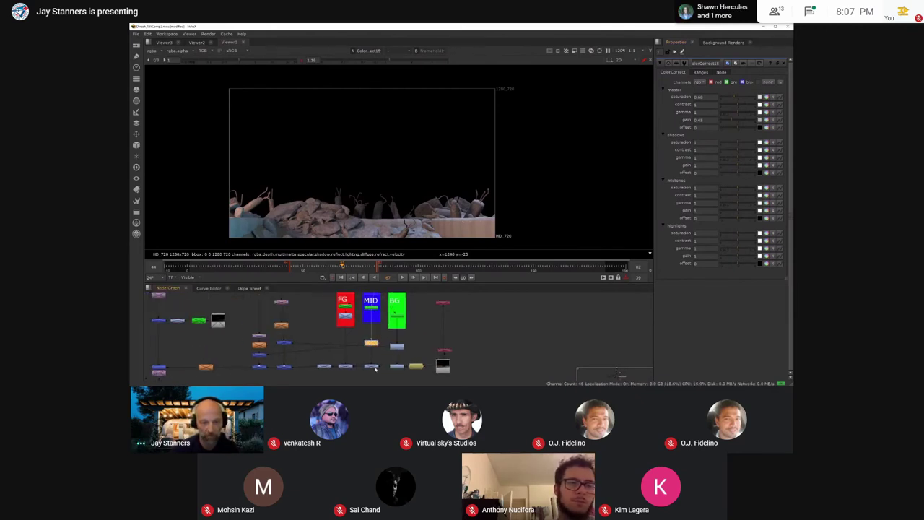
pyautogui.click(372, 366)
pyautogui.doubleClick(373, 367)
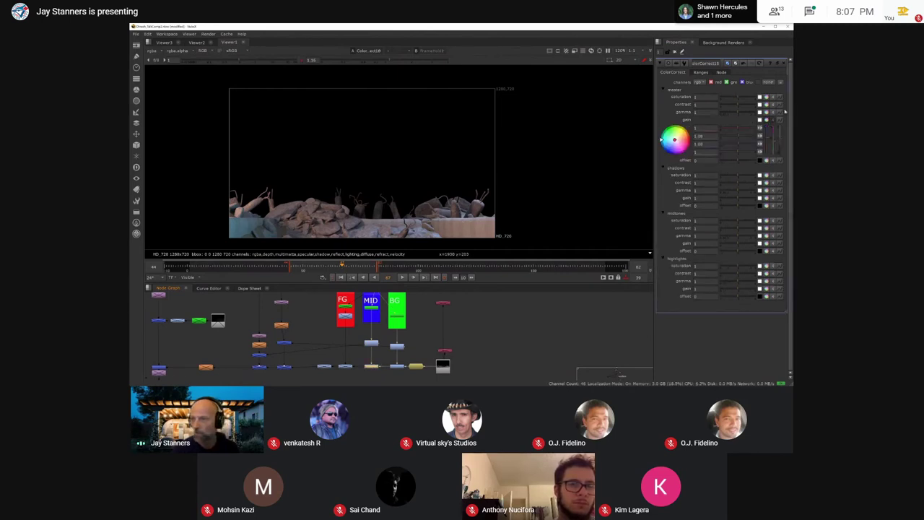
pyautogui.click(749, 137)
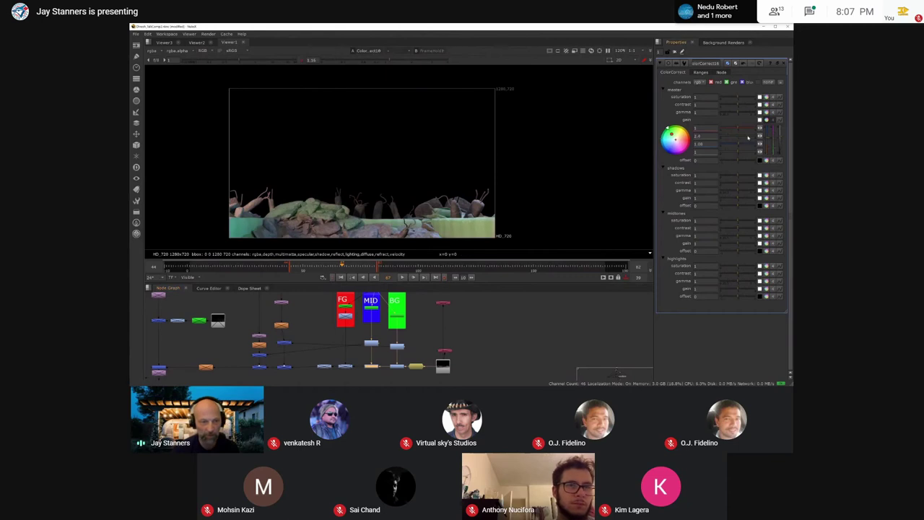
pyautogui.click(741, 136)
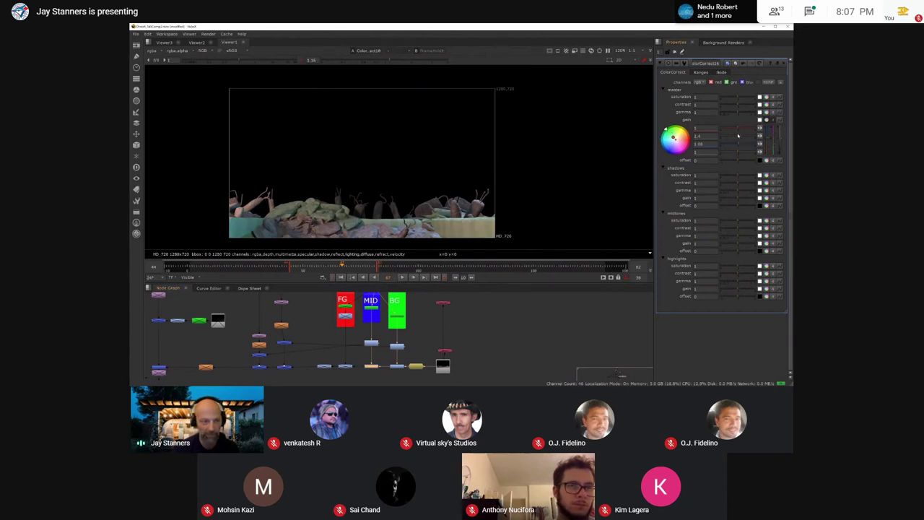
pyautogui.click(739, 135)
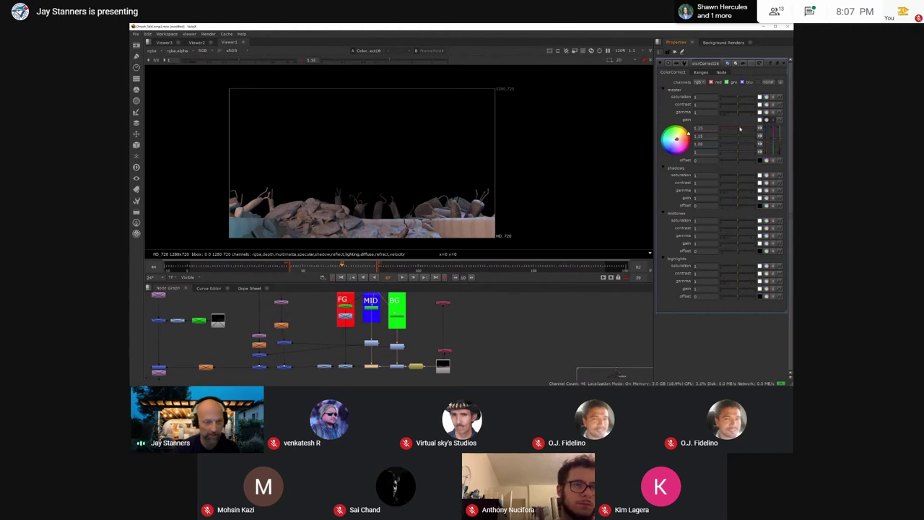
# Step: Trace the FG, MID and BG mattes up to their Read and FrameHold, and open and display the FG layer's ColorCorrect
pyautogui.moveTo(328, 298); pyautogui.dragTo(362, 330)
pyautogui.moveTo(367, 346); pyautogui.dragTo(362, 390, button='middle')
pyautogui.scroll(5, 382, 314)
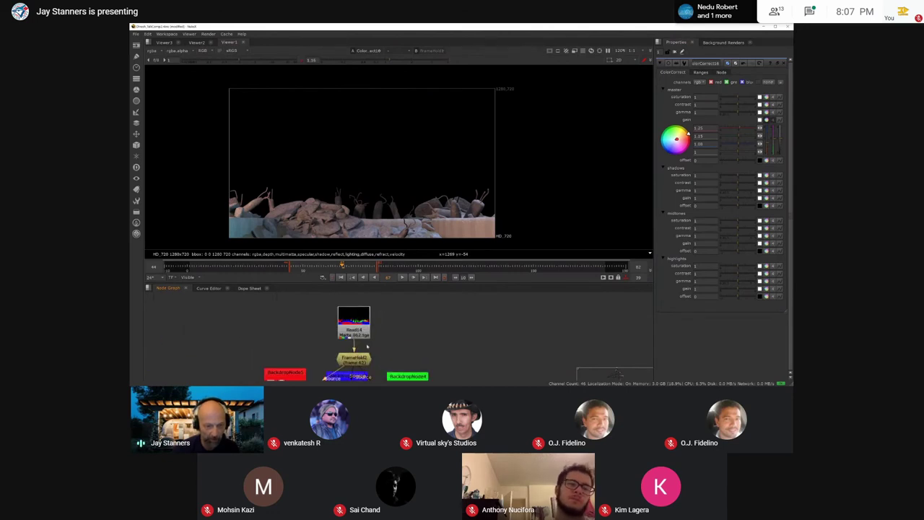
pyautogui.moveTo(367, 347); pyautogui.dragTo(423, 190, button='middle')
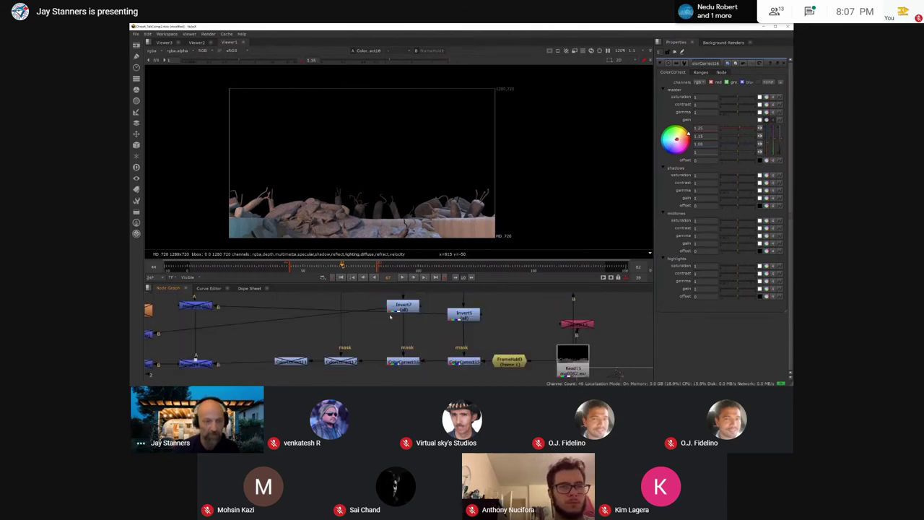
pyautogui.click(341, 361)
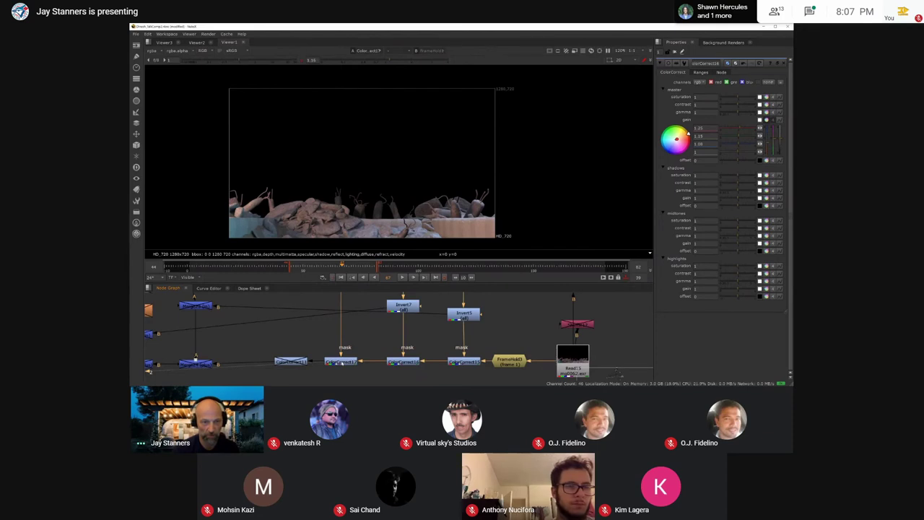
pyautogui.doubleClick(342, 362)
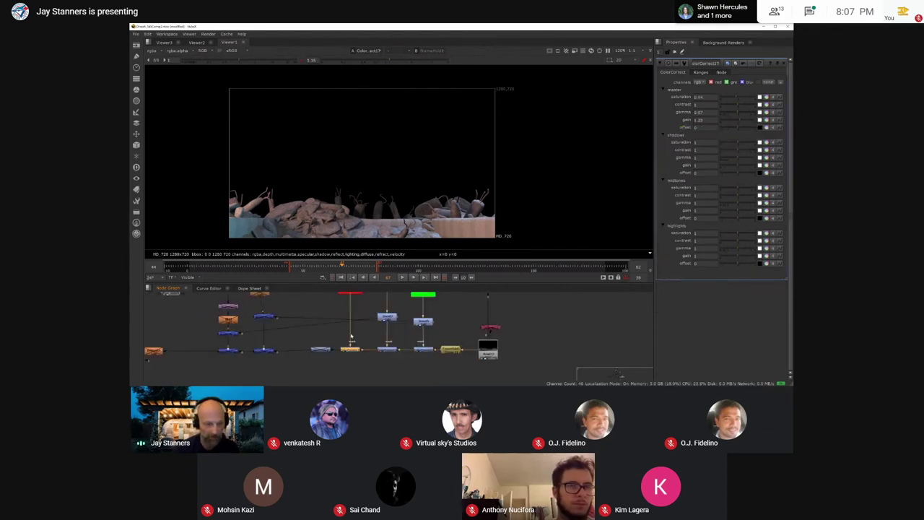
# Step: Display the rubble merge and set the master gamma to 0.95 in the overall rubble ColorCorrect after the FG, MID and BG corrections
pyautogui.scroll(-3, 347, 363)
pyautogui.moveTo(328, 355); pyautogui.dragTo(468, 331, button='middle')
pyautogui.click(302, 329)
pyautogui.press('1')
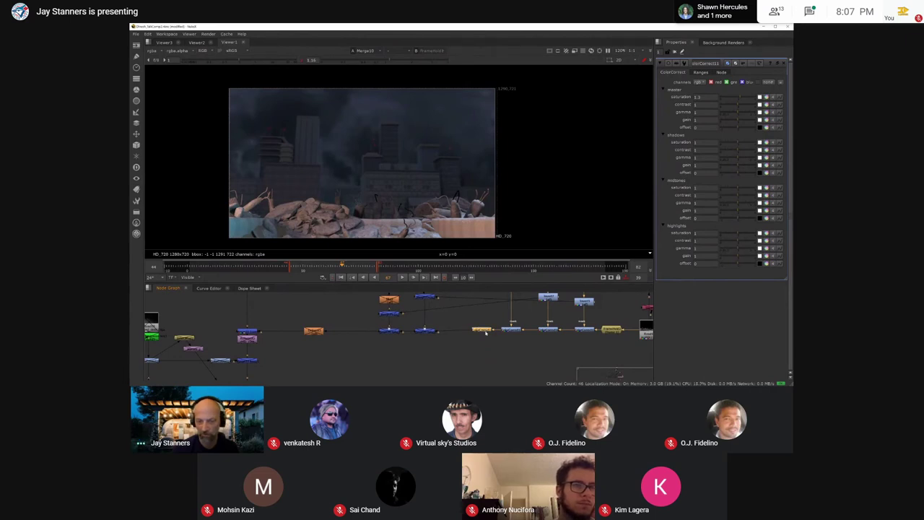
pyautogui.click(734, 113)
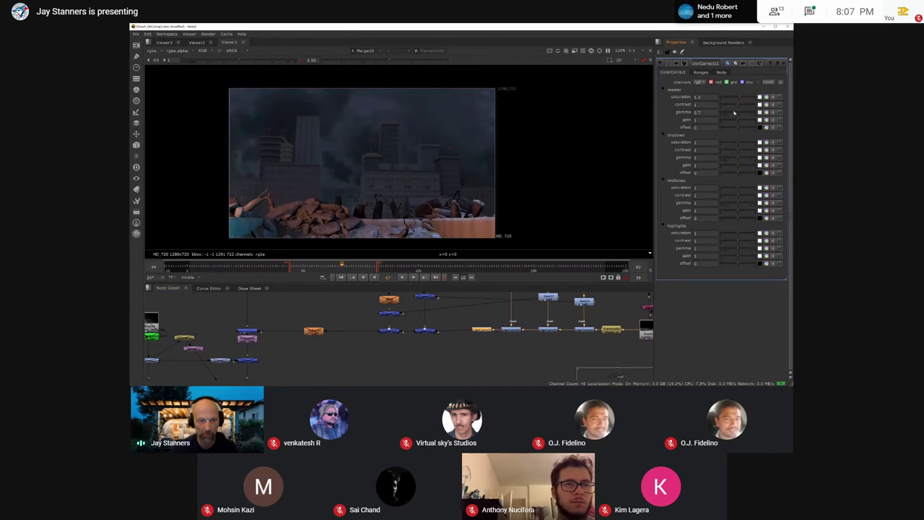
pyautogui.moveTo(734, 113); pyautogui.dragTo(736, 113)
pyautogui.click(699, 113)
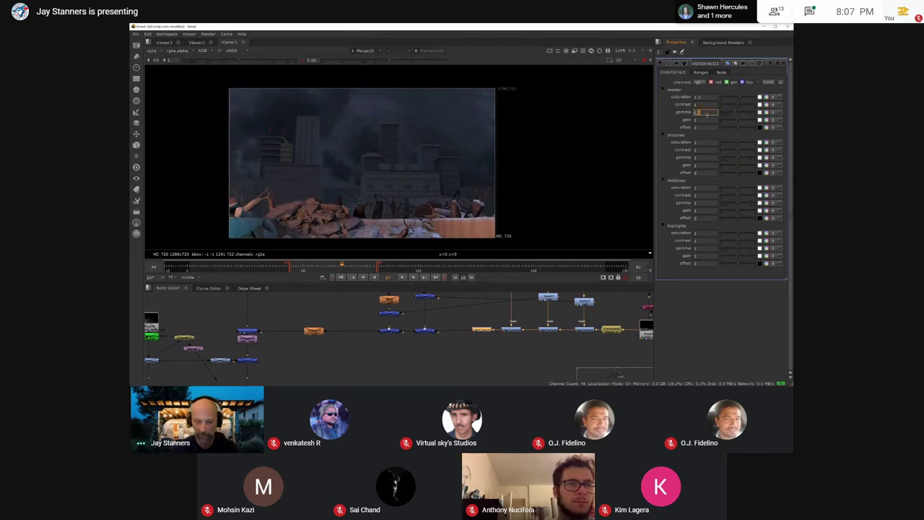
pyautogui.press('Return')
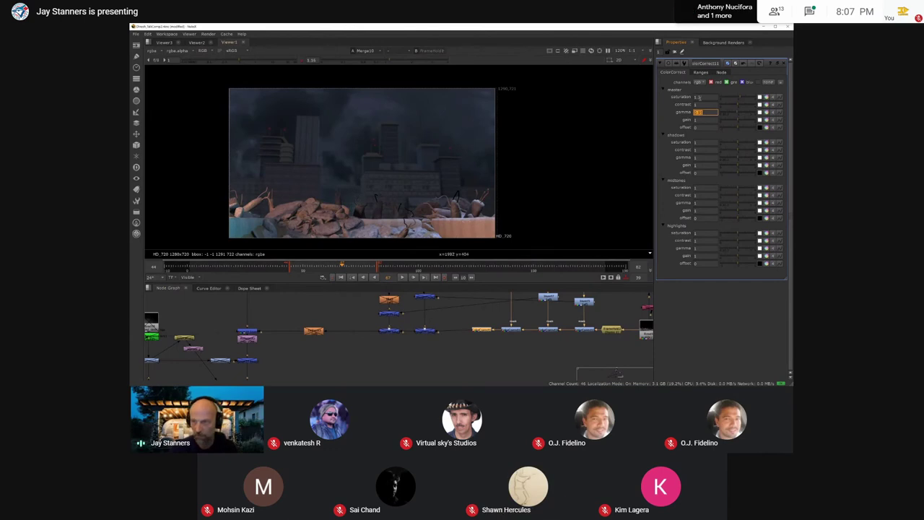
# Step: Open the Defocus node between the rubble branch and the main pipe and enable it
pyautogui.scroll(-3, 436, 351)
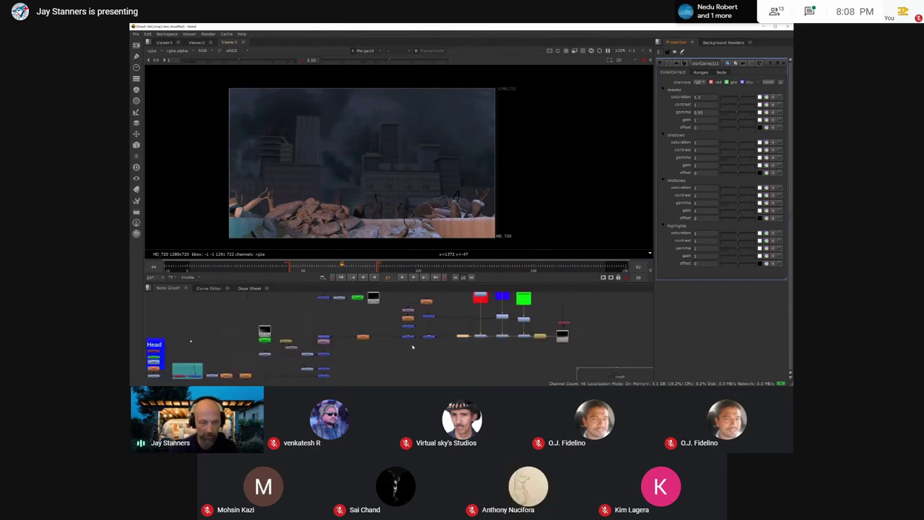
pyautogui.scroll(3, 342, 349)
pyautogui.click(379, 328)
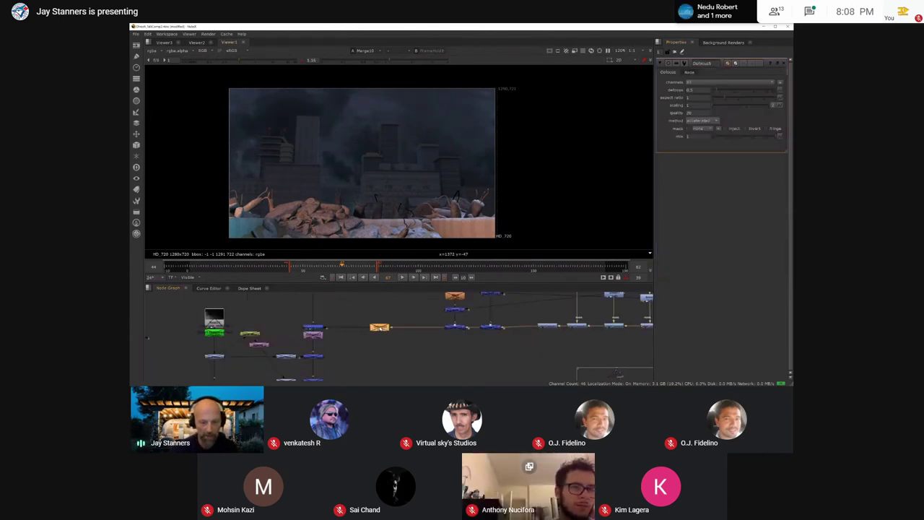
pyautogui.press('d')
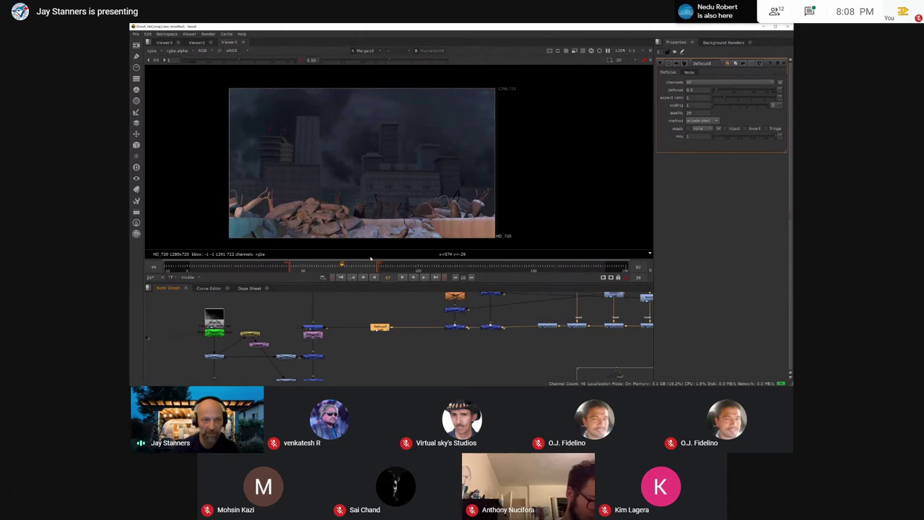
# Step: View the defocused rubble in the full frame and follow the main pipe down to where the Arms, Body and Head branch joins
pyautogui.scroll(-2, 411, 212)
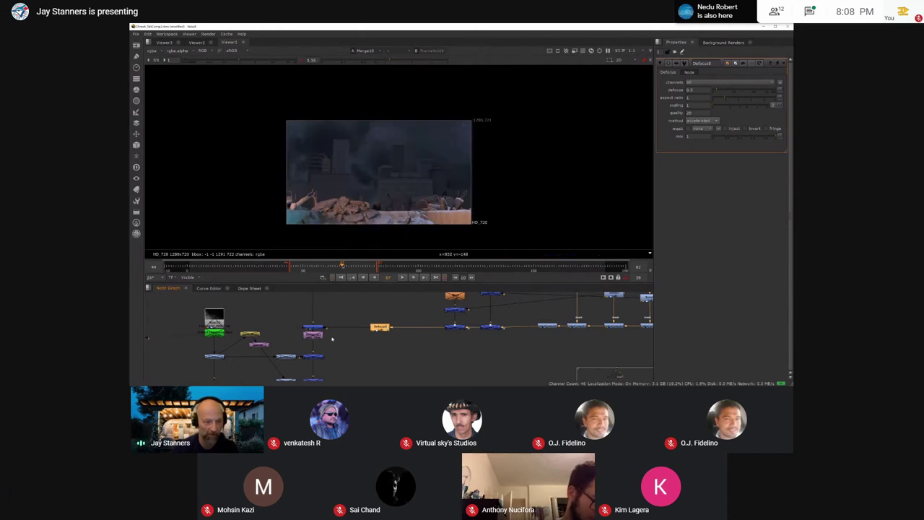
pyautogui.scroll(-3, 383, 331)
pyautogui.moveTo(380, 350); pyautogui.dragTo(409, 336, button='middle')
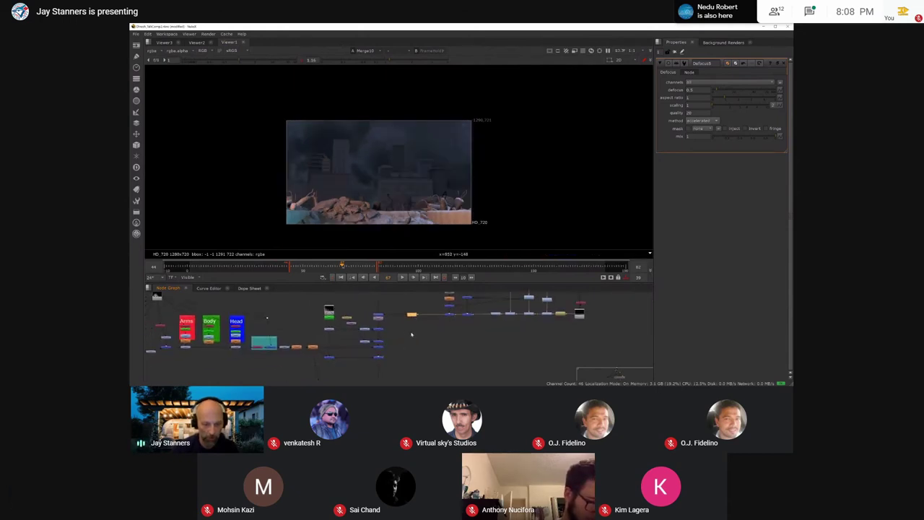
pyautogui.scroll(2, 395, 322)
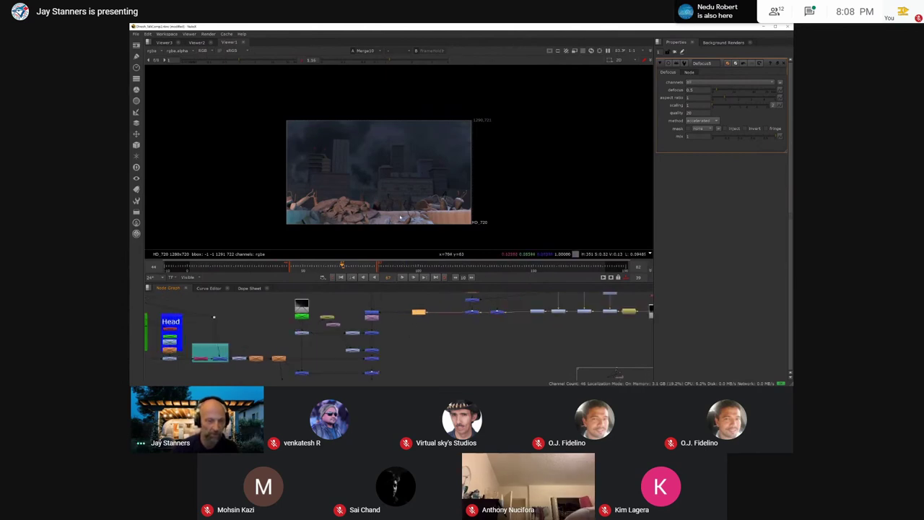
pyautogui.moveTo(391, 356); pyautogui.dragTo(457, 333, button='middle')
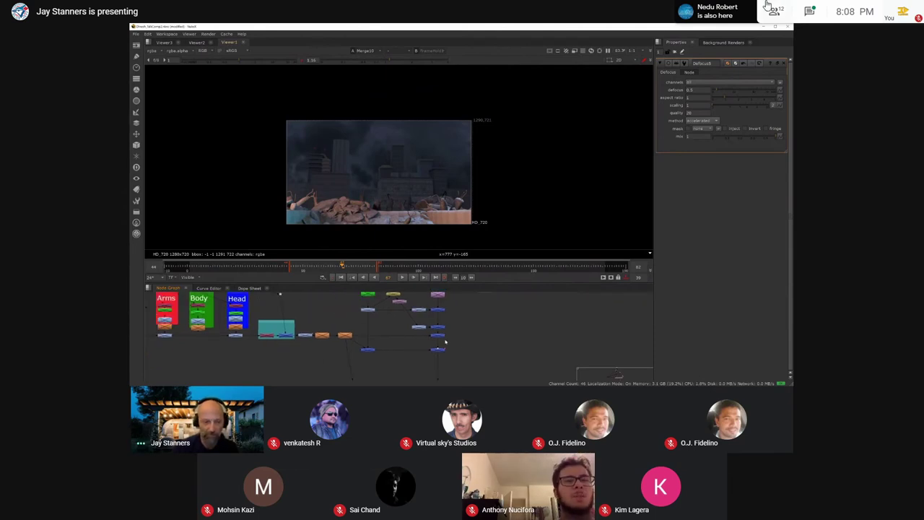
pyautogui.scroll(-3, 446, 341)
# Step: Check the messages in the meeting chat and close the chat
pyautogui.click(811, 13)
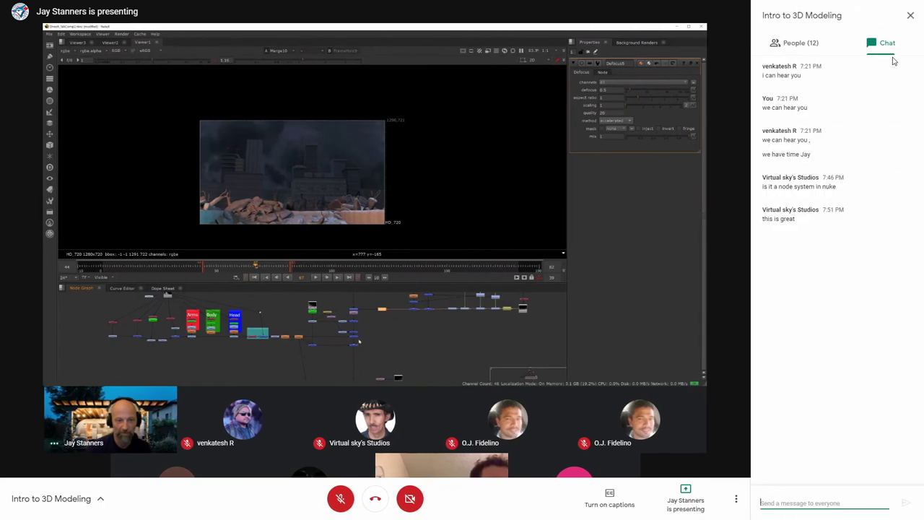
pyautogui.click(910, 16)
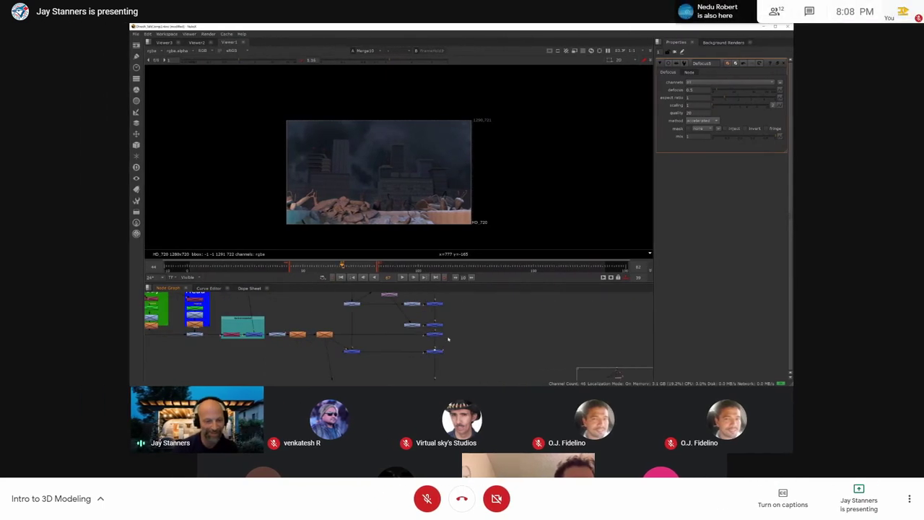
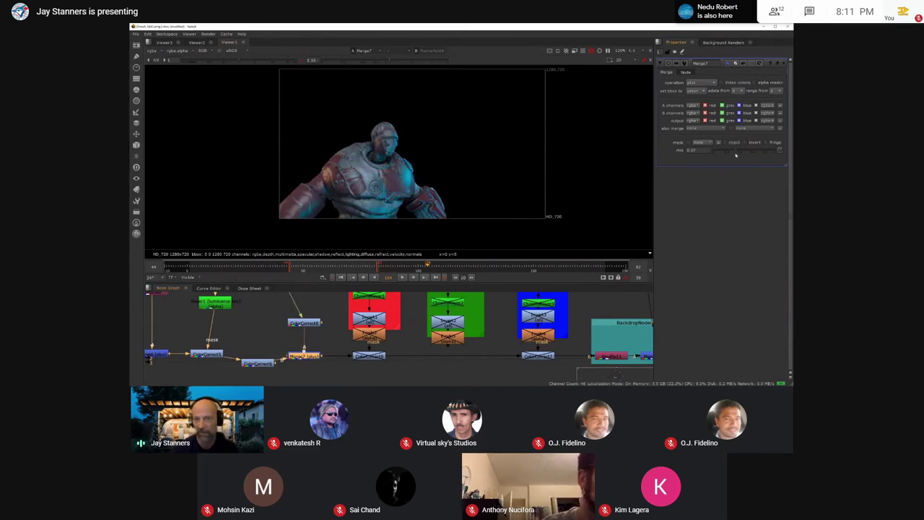
# Step: Set the mix of the robot's plus merge to about 0.7, and display the robot over the background at frame 91
pyautogui.moveTo(779, 154); pyautogui.dragTo(757, 154)
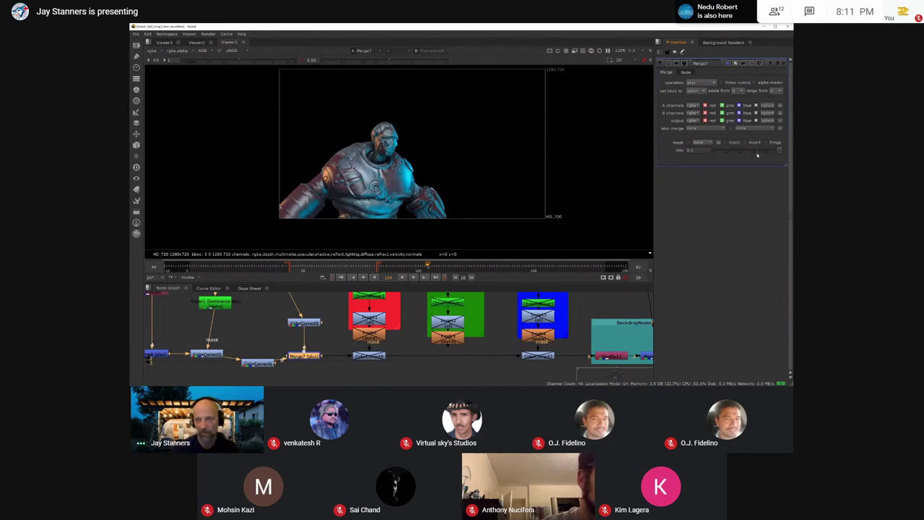
pyautogui.scroll(-5, 442, 355)
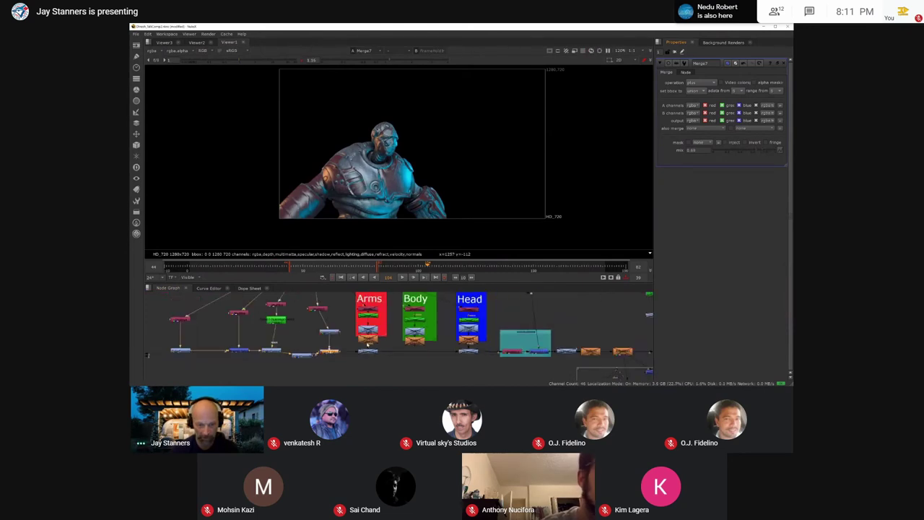
pyautogui.moveTo(442, 355); pyautogui.dragTo(325, 345, button='middle')
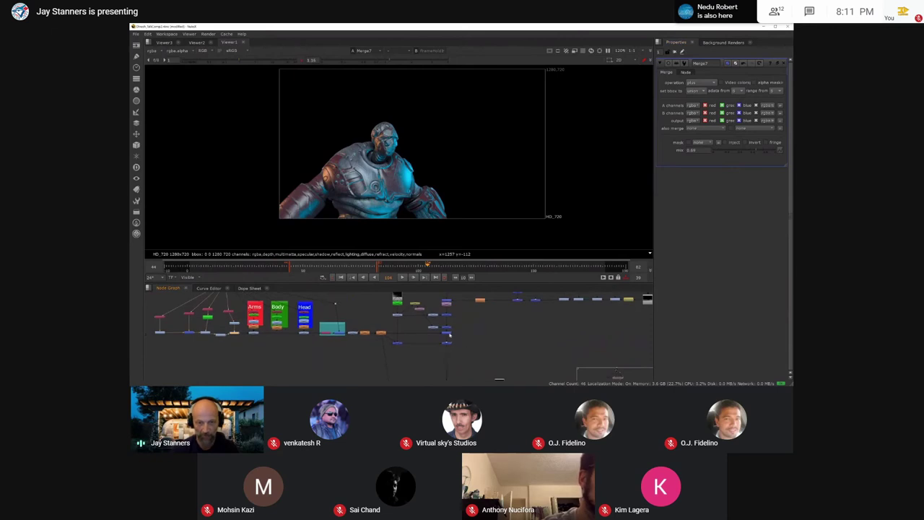
pyautogui.click(449, 334)
pyautogui.press('1')
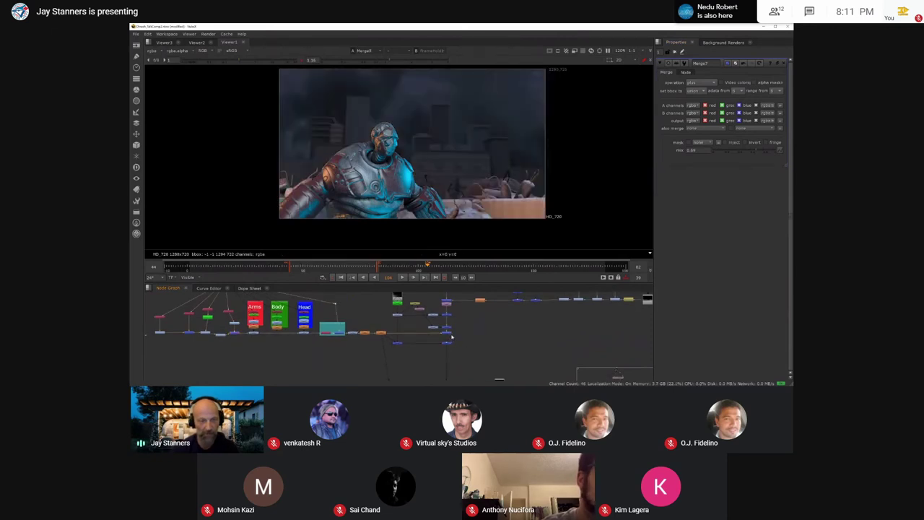
pyautogui.click(396, 265)
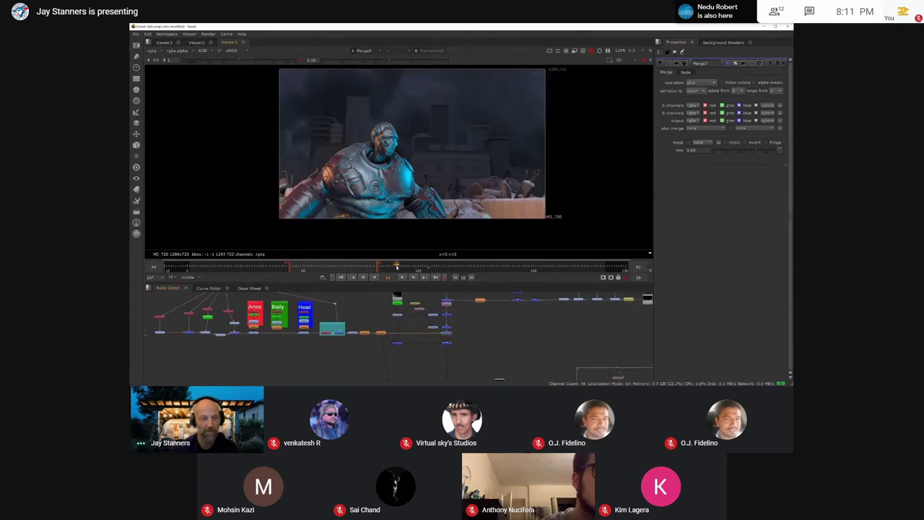
# Step: Enable the nodes inside the robot's Arms matte group
pyautogui.moveTo(253, 337); pyautogui.dragTo(307, 313, button='middle')
pyautogui.scroll(3, 308, 348)
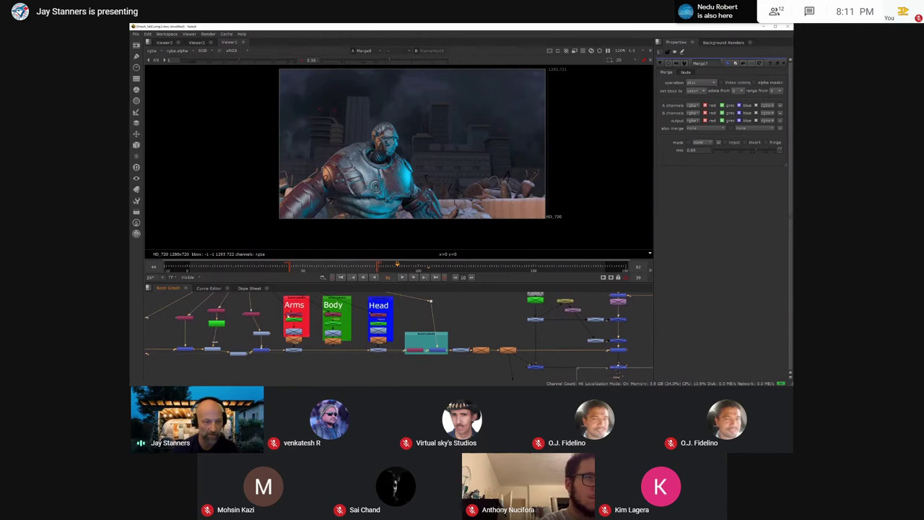
pyautogui.moveTo(275, 308); pyautogui.dragTo(314, 349)
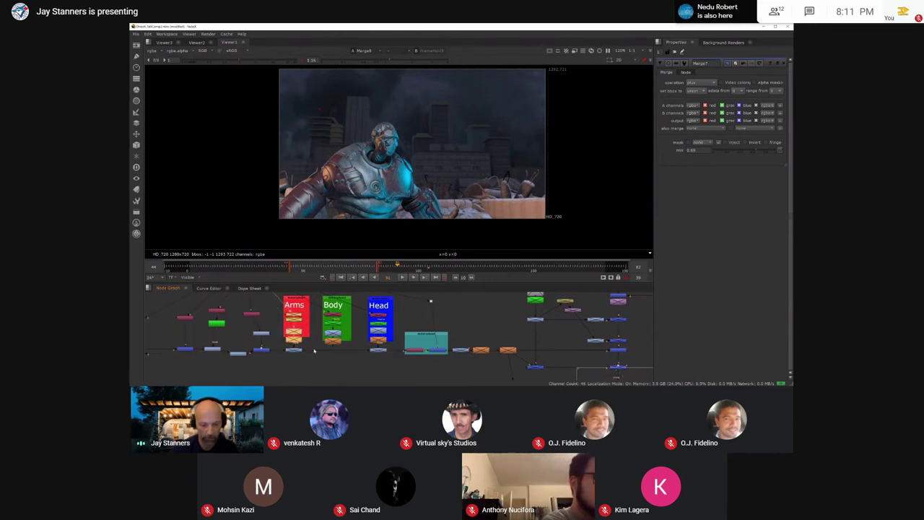
pyautogui.scroll(4, 306, 289)
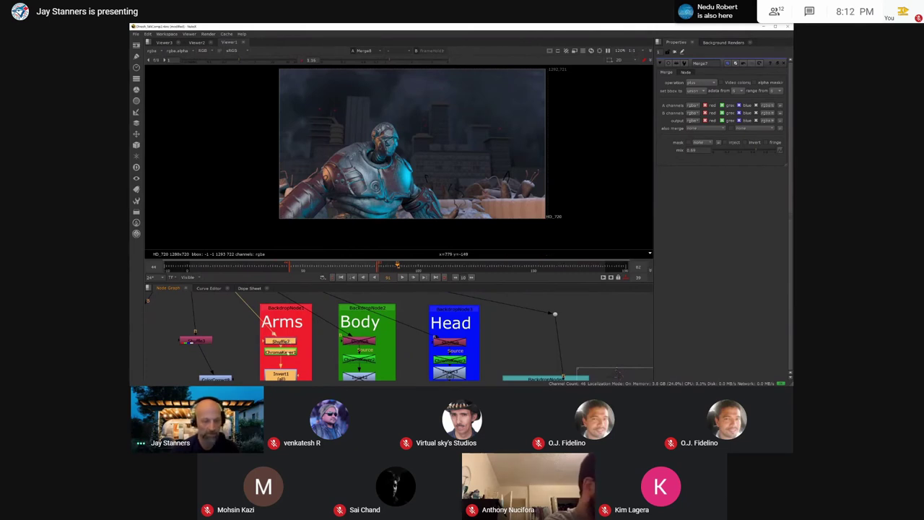
# Step: Display the Arms group's Shuffle and ChromaKeyer outputs to examine how the arms matte is keyed
pyautogui.click(287, 353)
pyautogui.click(293, 342)
pyautogui.press('1')
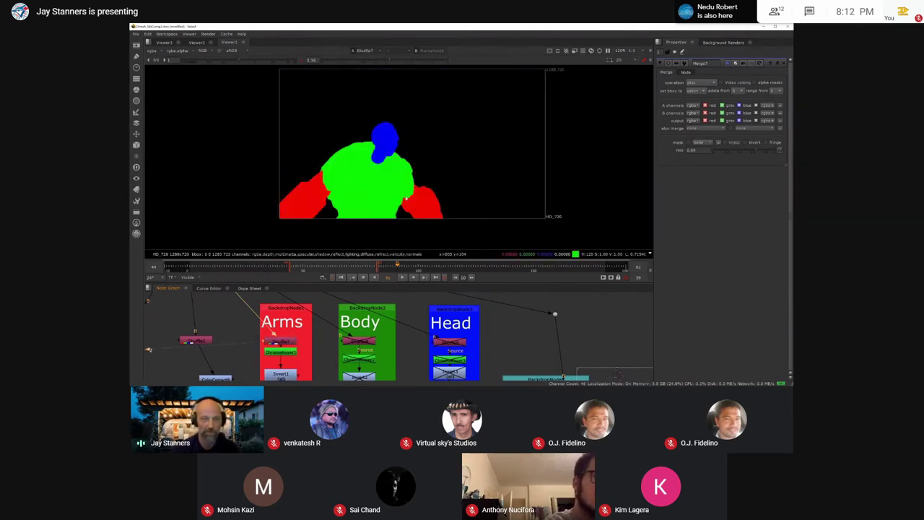
pyautogui.moveTo(315, 371); pyautogui.dragTo(322, 338, button='middle')
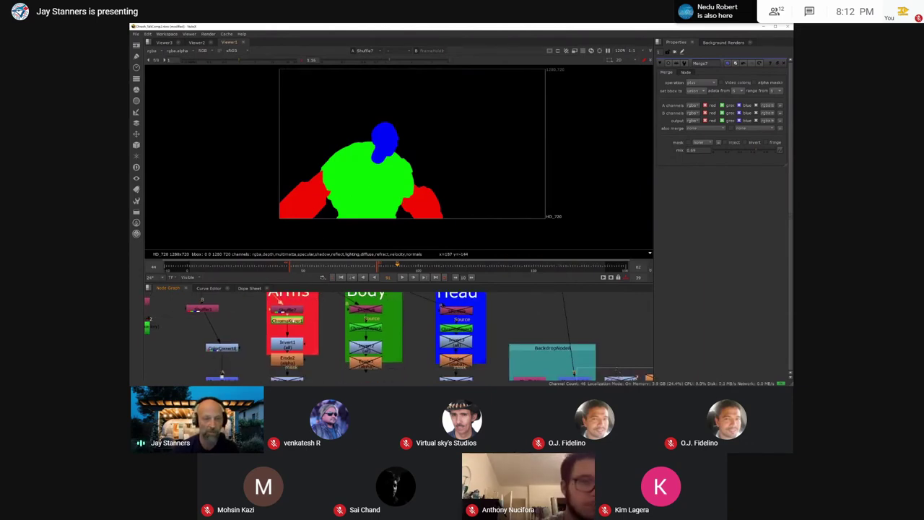
pyautogui.press('1')
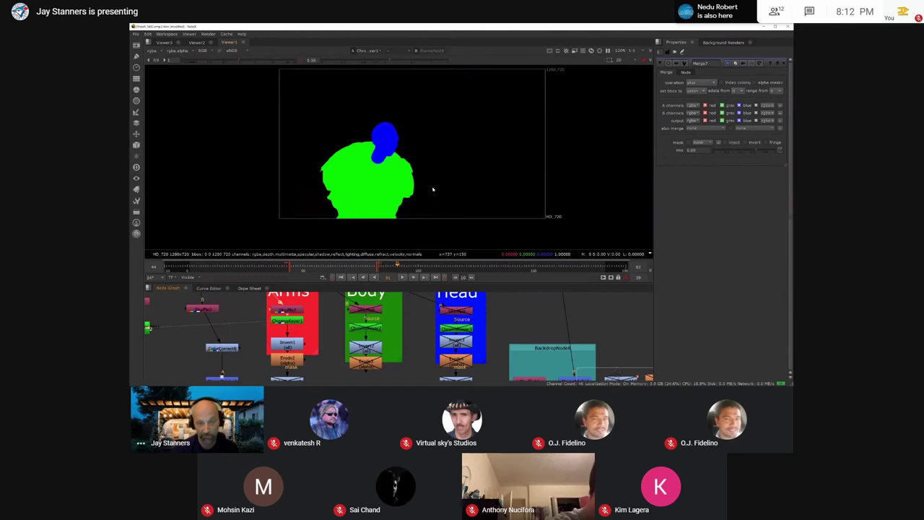
# Step: Display the Arms group's Invert output in the alpha channel, followed by its Erode output, to examine the cleaned arms matte
pyautogui.click(288, 345)
pyautogui.press('2')
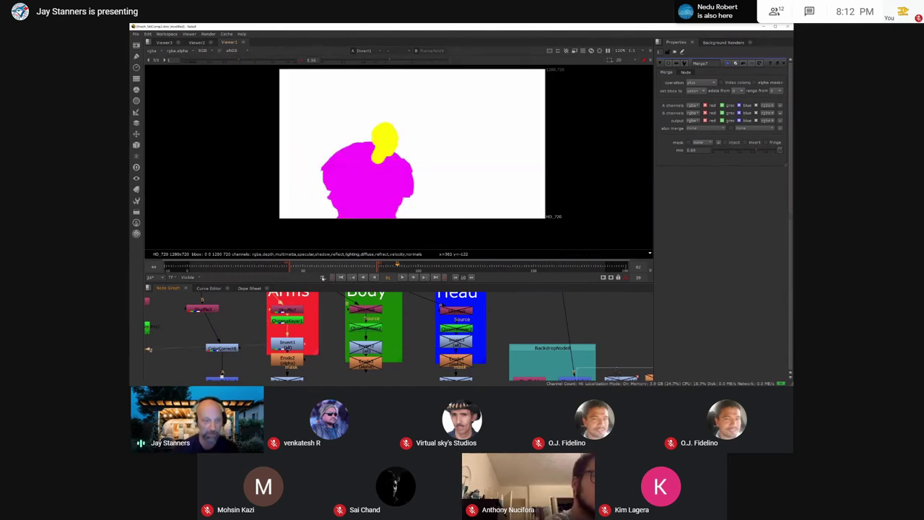
pyautogui.press('a')
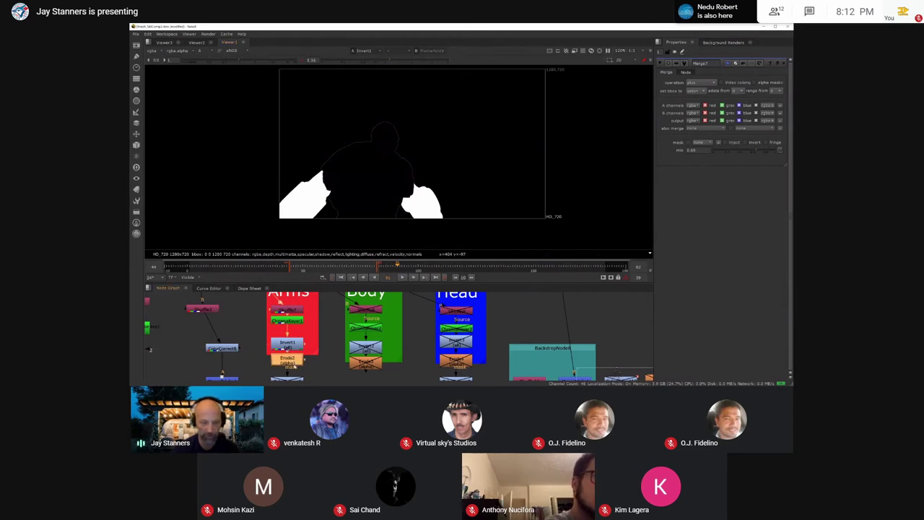
pyautogui.click(293, 364)
pyautogui.press('1')
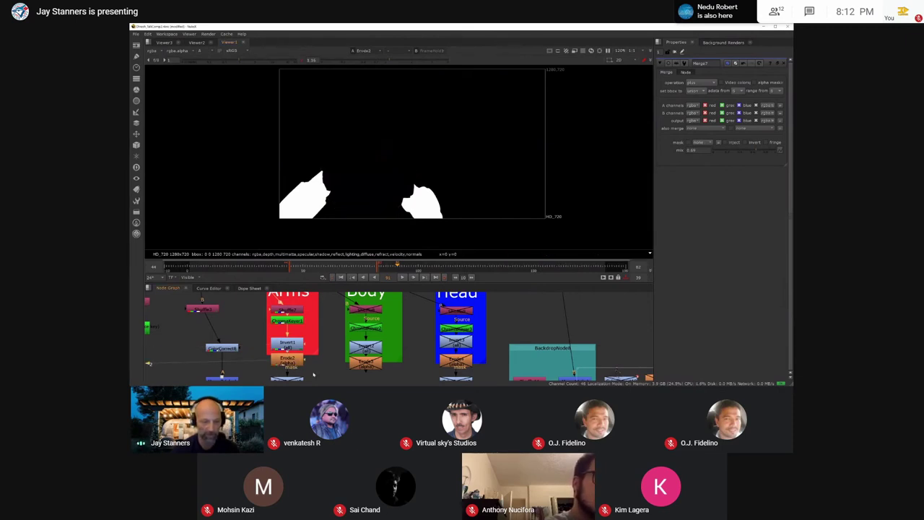
# Step: Enable the ColorCorrect node masked by the Arms matte, open its properties and display its output in color
pyautogui.moveTo(314, 374); pyautogui.dragTo(345, 339, button='middle')
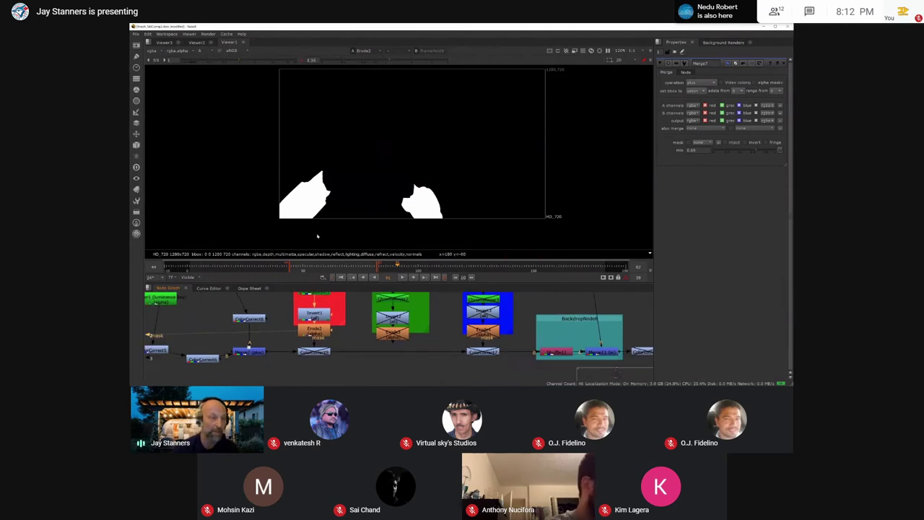
pyautogui.click(314, 352)
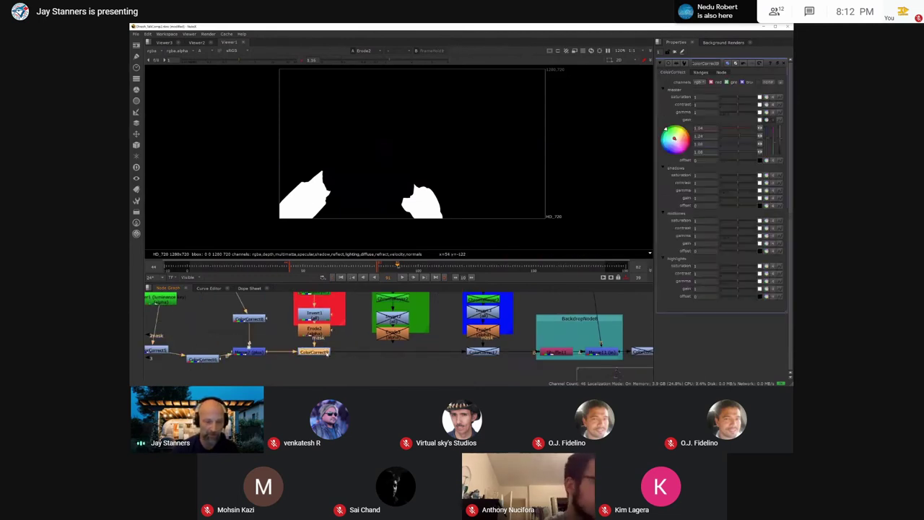
pyautogui.press('1')
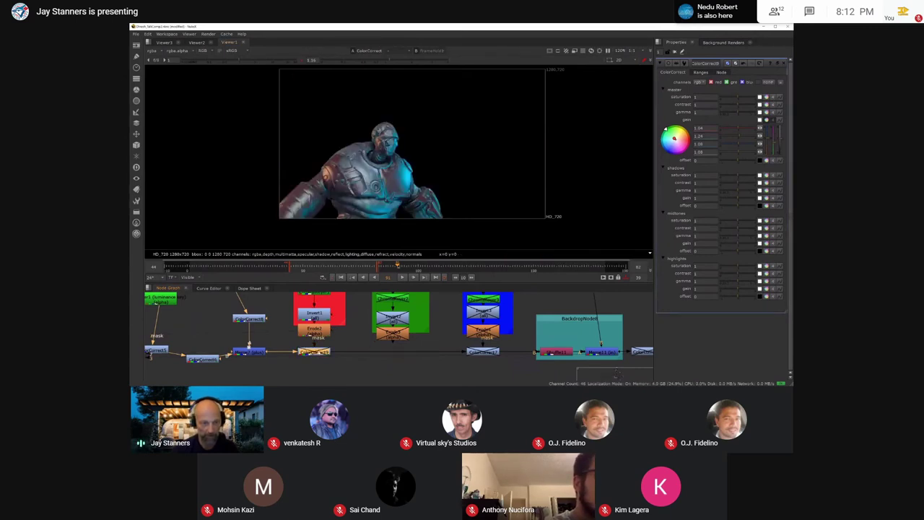
# Step: Enable the disabled matte nodes in the Head backdrop and set the master gain of the head's ColorCorrect to 0.6
pyautogui.scroll(-5, 334, 353)
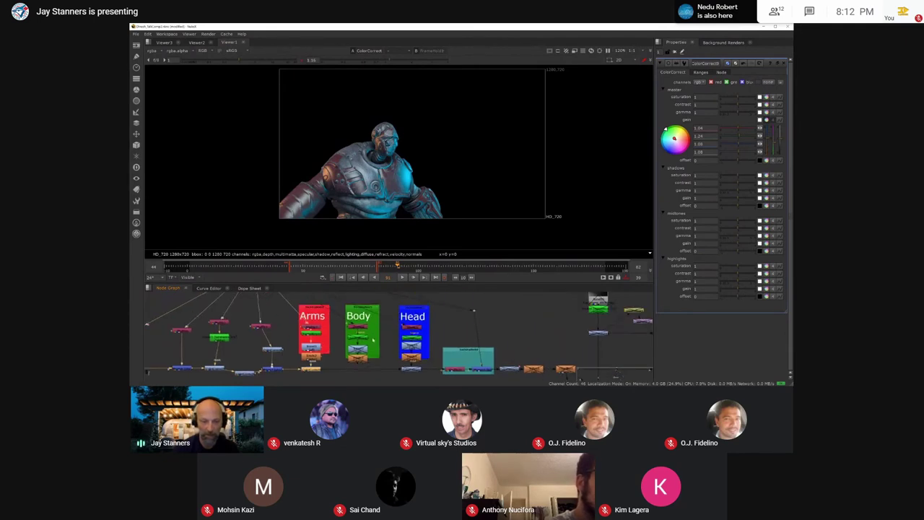
pyautogui.moveTo(425, 335)
pyautogui.mouseDown(button='middle')
pyautogui.moveTo(416, 318)
pyautogui.moveTo(412, 338)
pyautogui.mouseUp(button='middle')
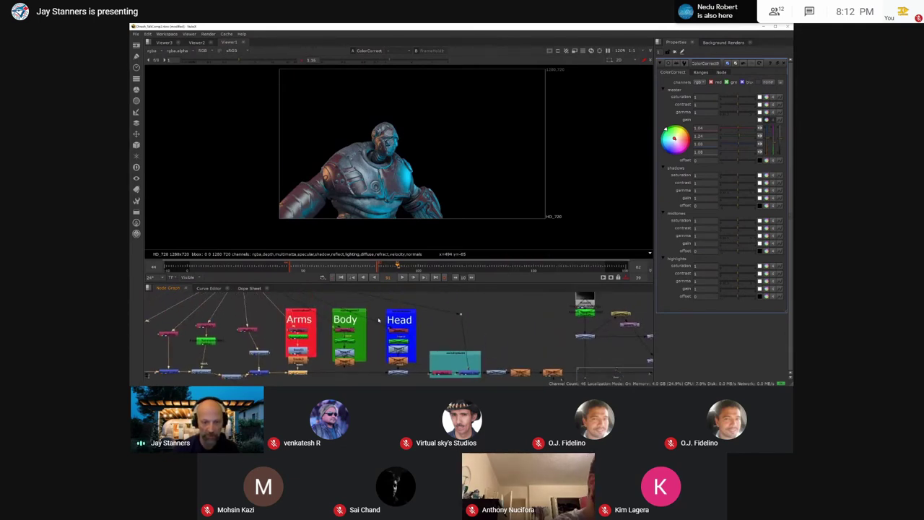
pyautogui.moveTo(377, 317); pyautogui.dragTo(415, 374)
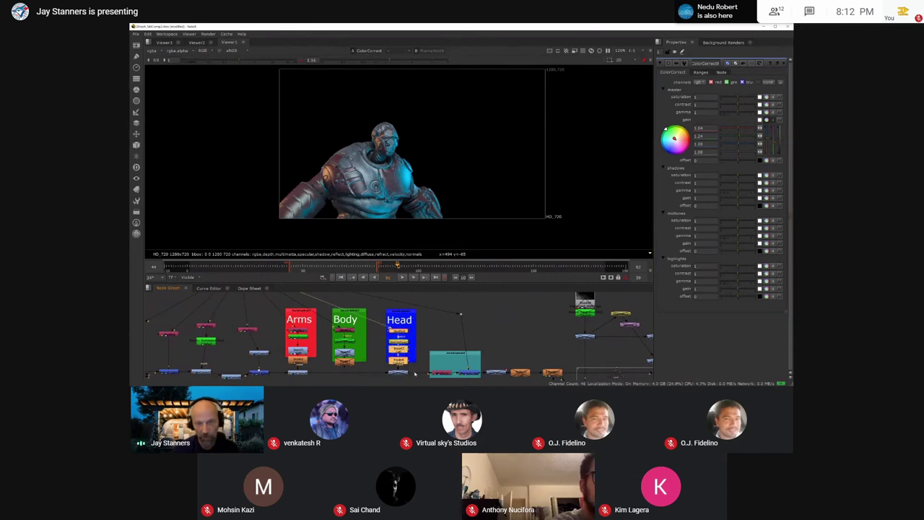
pyautogui.scroll(3, 427, 359)
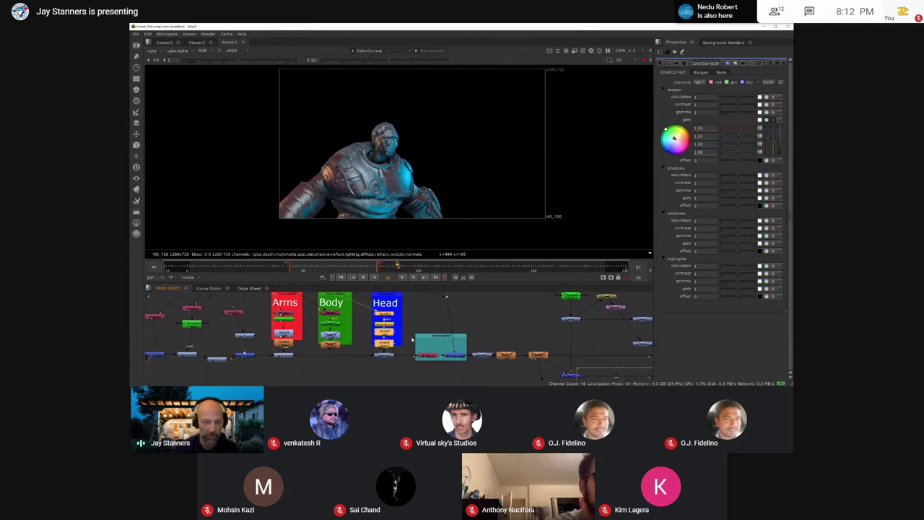
pyautogui.doubleClick(372, 349)
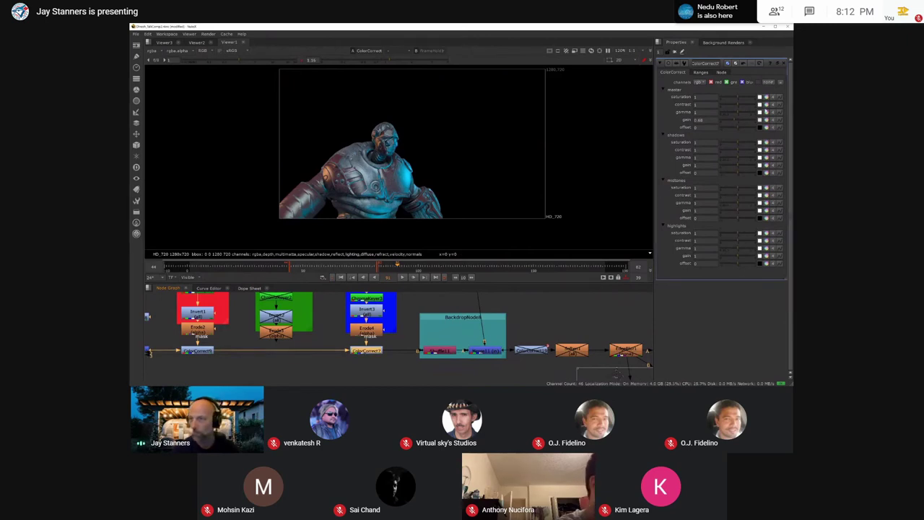
pyautogui.moveTo(733, 119); pyautogui.dragTo(735, 121)
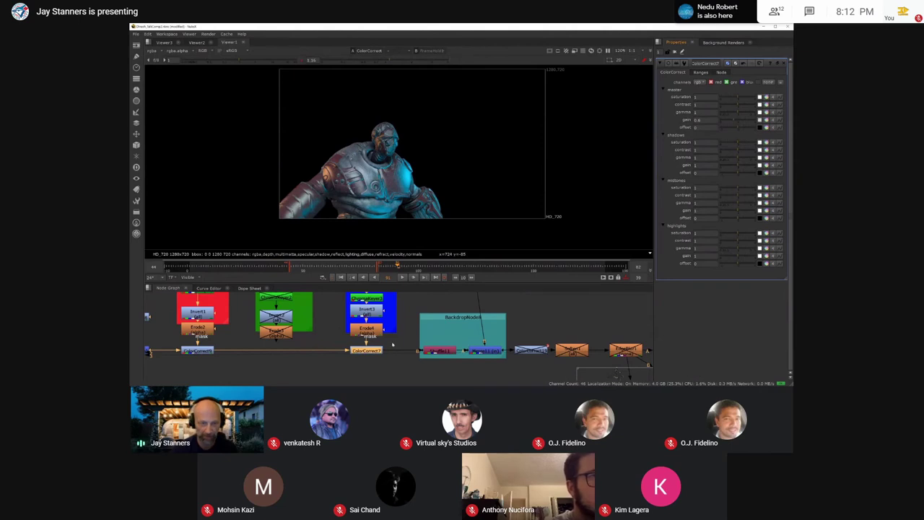
# Step: Display the original robot render from its Read node in the viewer
pyautogui.scroll(-3, 390, 320)
pyautogui.moveTo(392, 331); pyautogui.dragTo(364, 351, button='middle')
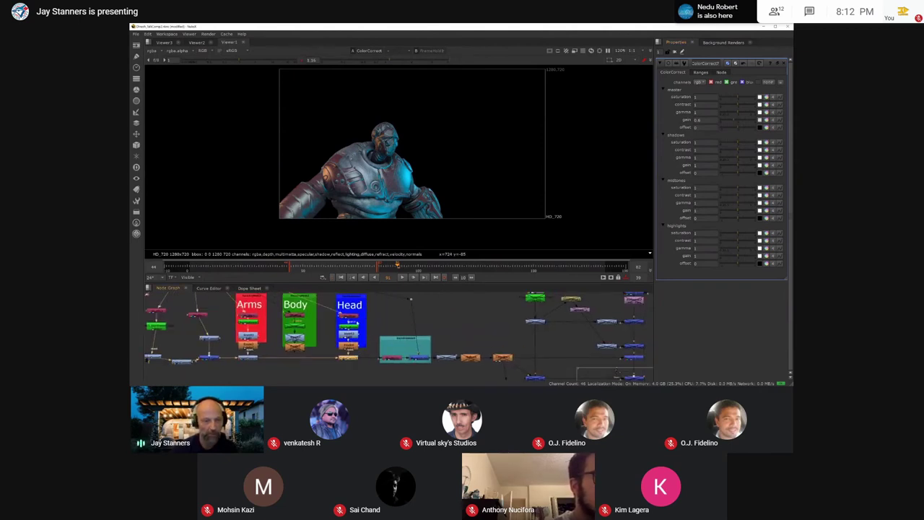
pyautogui.moveTo(348, 316); pyautogui.dragTo(373, 346, button='middle')
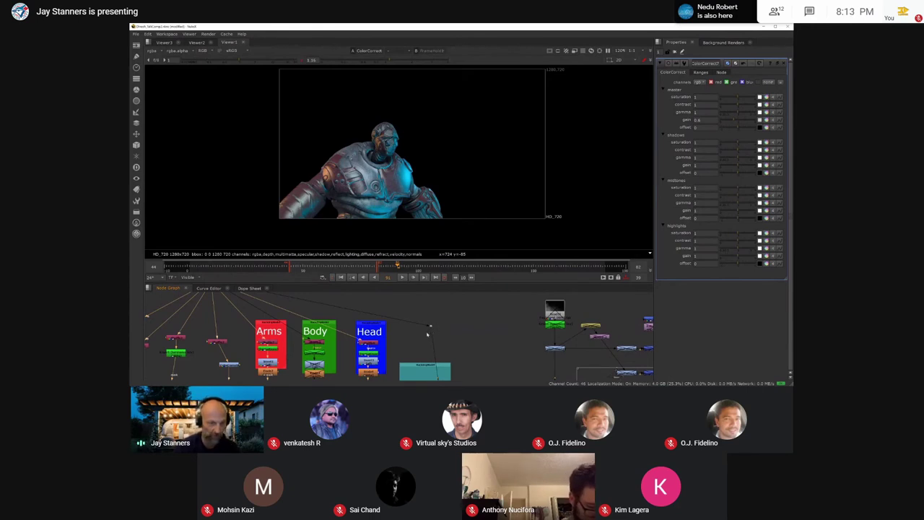
pyautogui.scroll(-2, 411, 332)
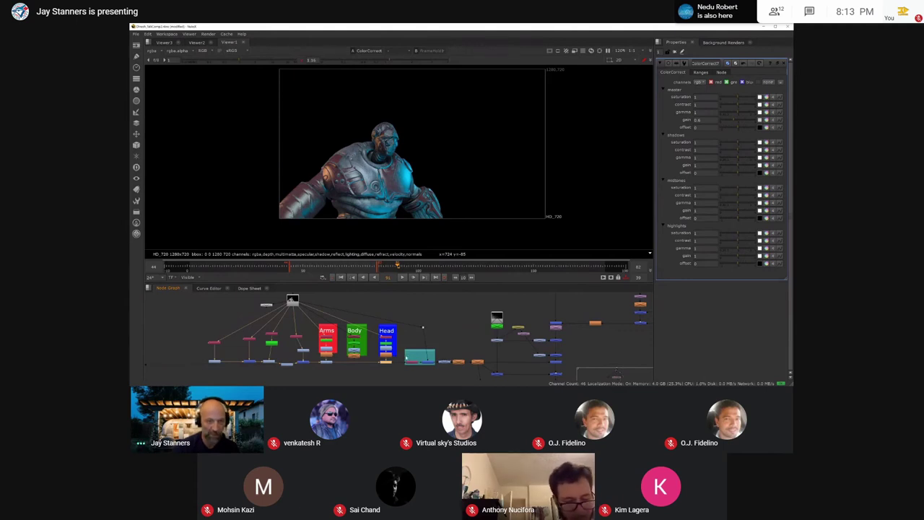
pyautogui.press('1')
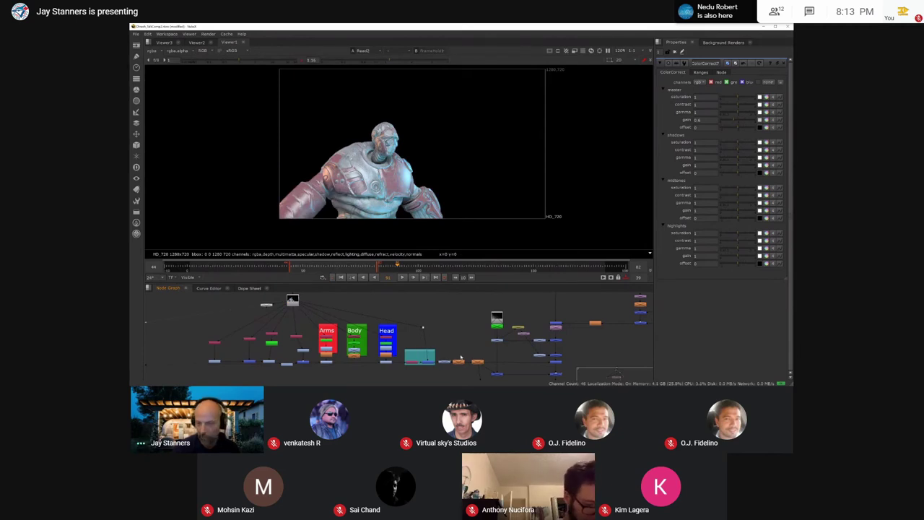
# Step: Display the merge of the robot over the city background in the viewer and go to frame 1
pyautogui.moveTo(459, 357); pyautogui.dragTo(454, 355, button='middle')
pyautogui.scroll(5, 454, 354)
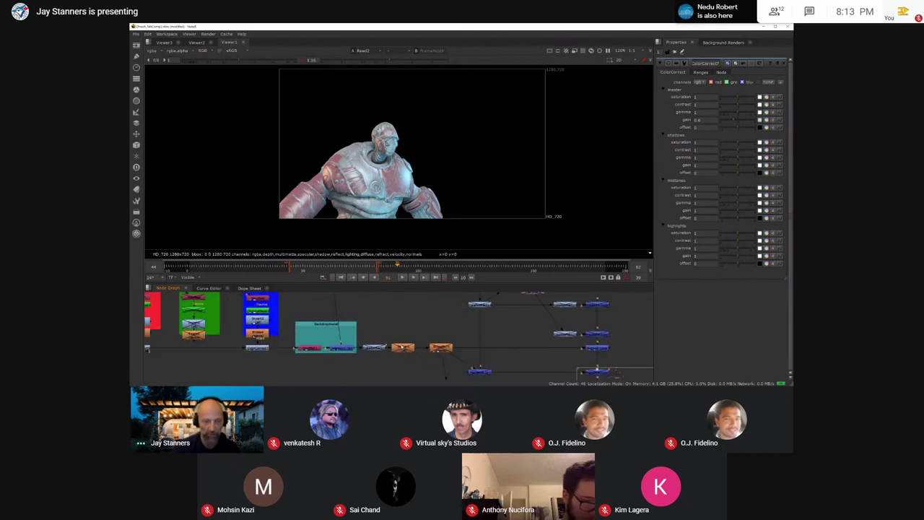
pyautogui.doubleClick(597, 347)
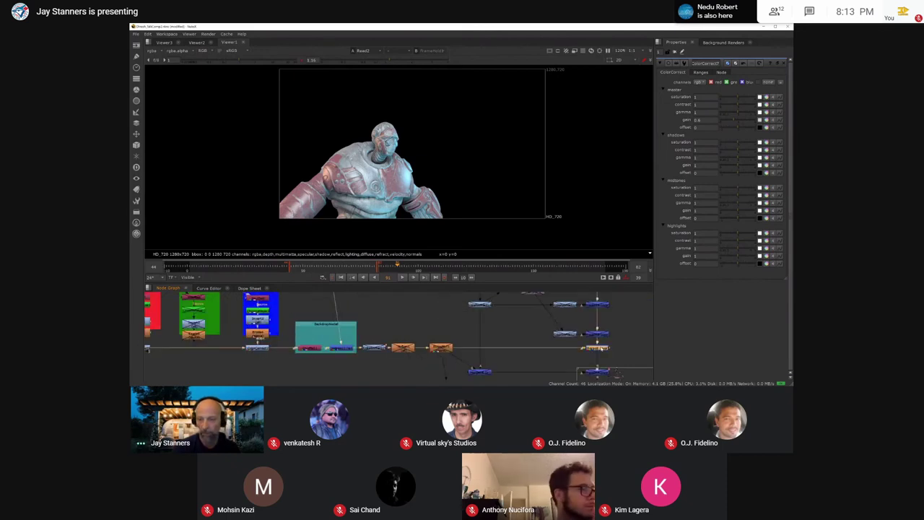
pyautogui.press('1')
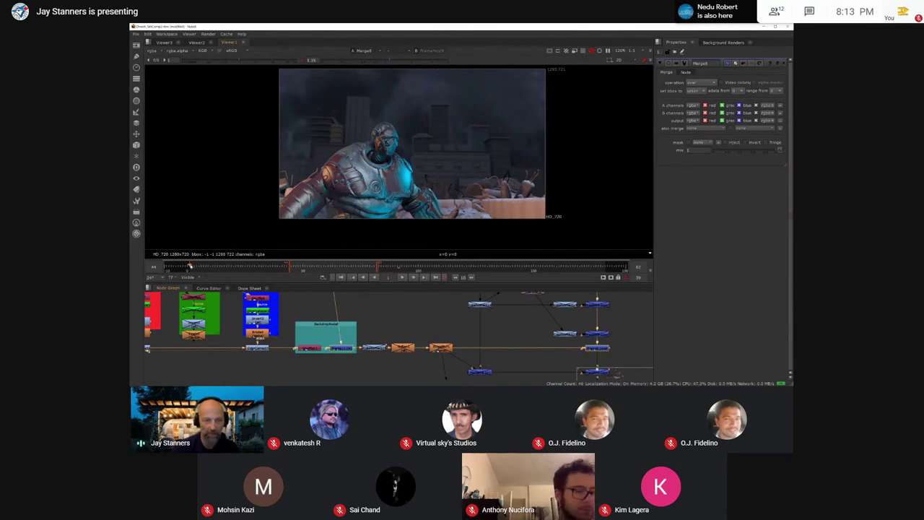
pyautogui.click(189, 267)
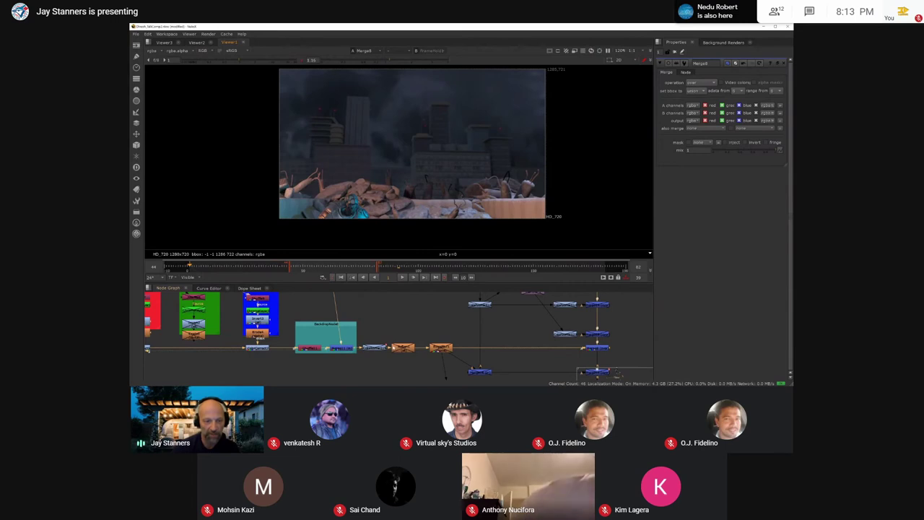
pyautogui.click(541, 265)
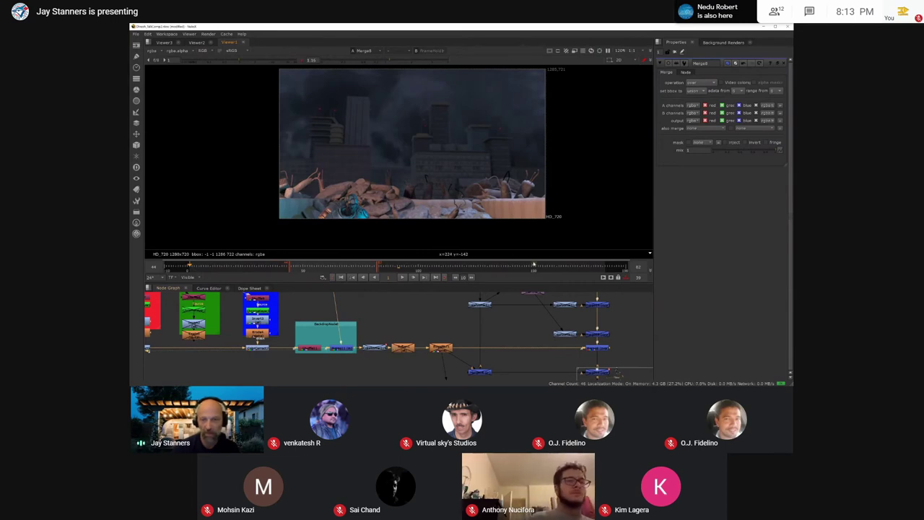
pyautogui.click(189, 266)
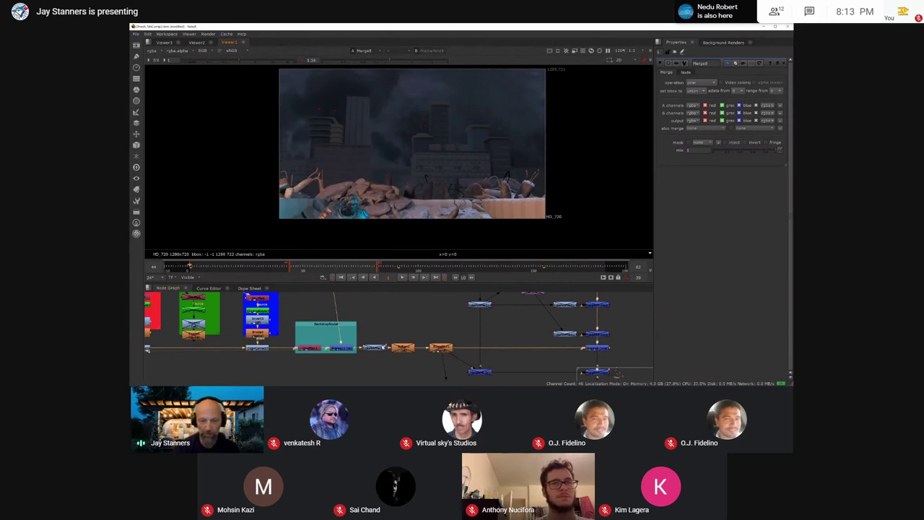
# Step: Open the ColorCorrect node after the teal backdrop and scrub through the timeline to examine its animated gain
pyautogui.doubleClick(375, 347)
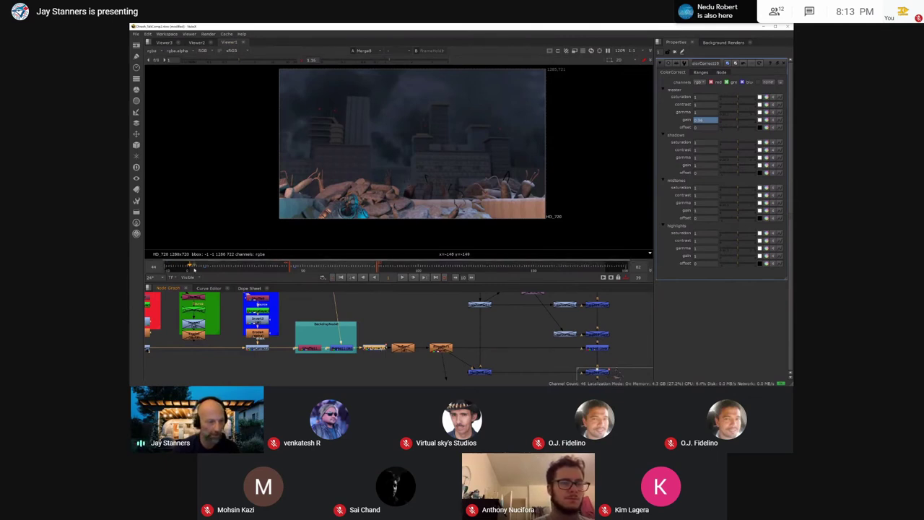
pyautogui.click(202, 268)
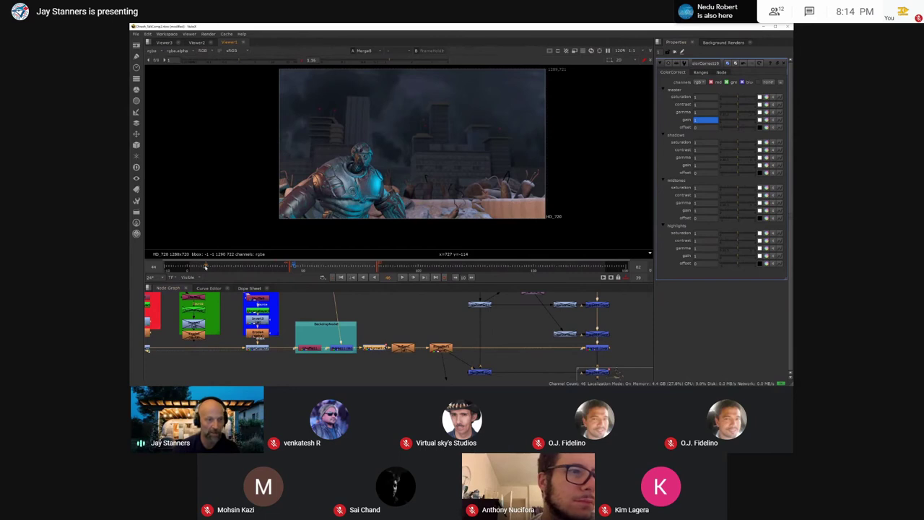
pyautogui.click(229, 265)
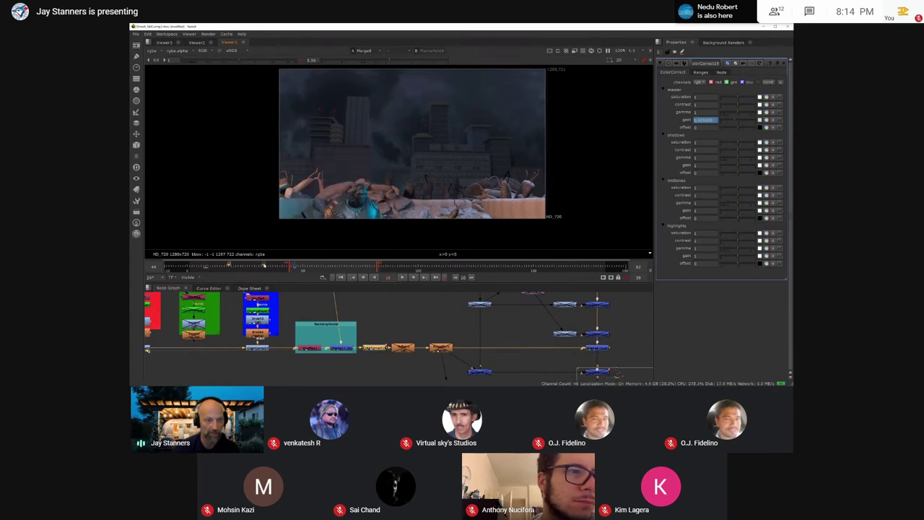
pyautogui.click(264, 265)
pyautogui.click(285, 265)
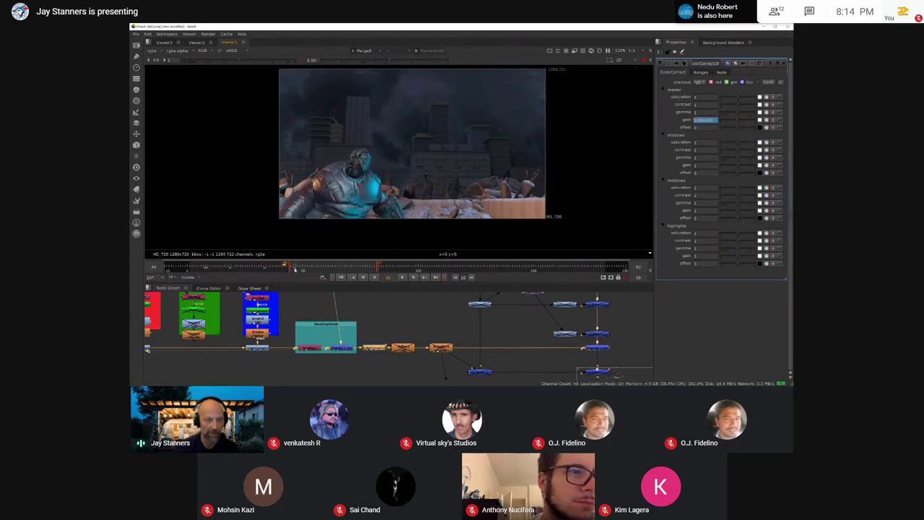
pyautogui.click(295, 268)
pyautogui.click(343, 265)
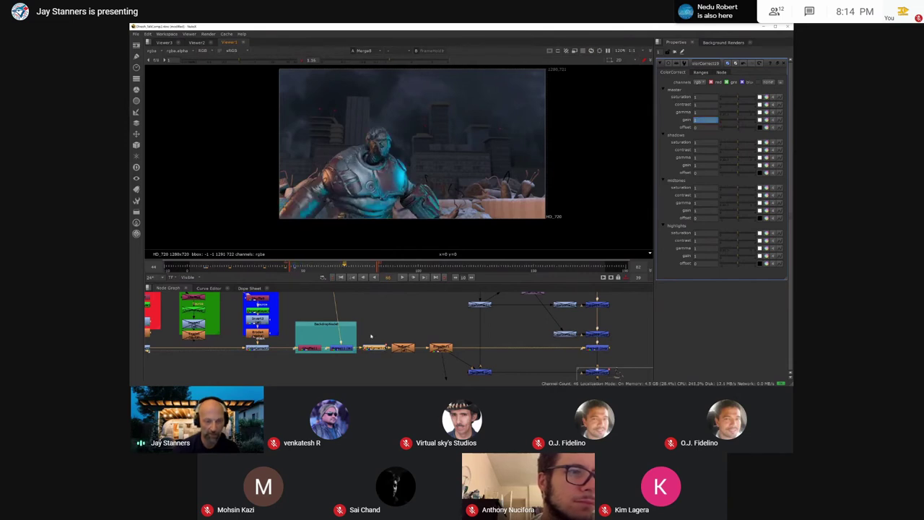
# Step: Enable the Soften and EdgeBlur nodes at the end of the robot branch and inspect the robot up close
pyautogui.moveTo(414, 356); pyautogui.dragTo(352, 357, button='middle')
pyautogui.click(359, 320)
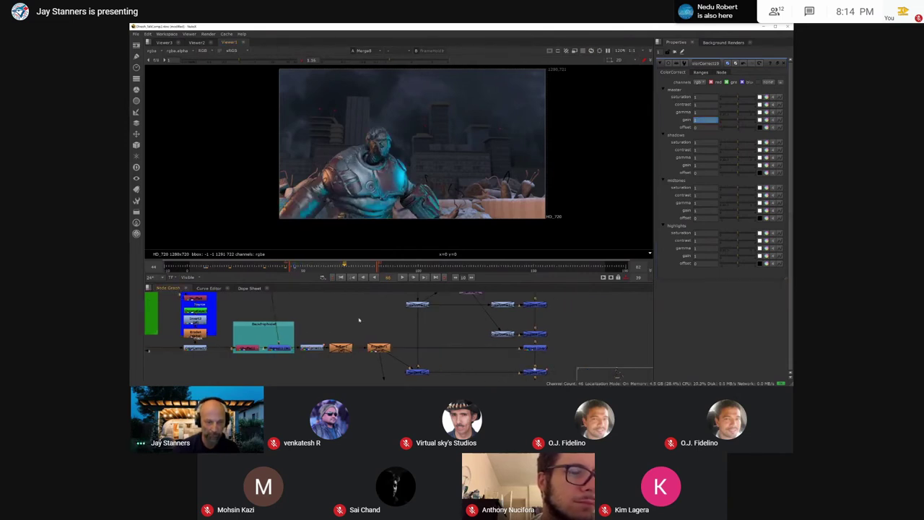
pyautogui.doubleClick(341, 348)
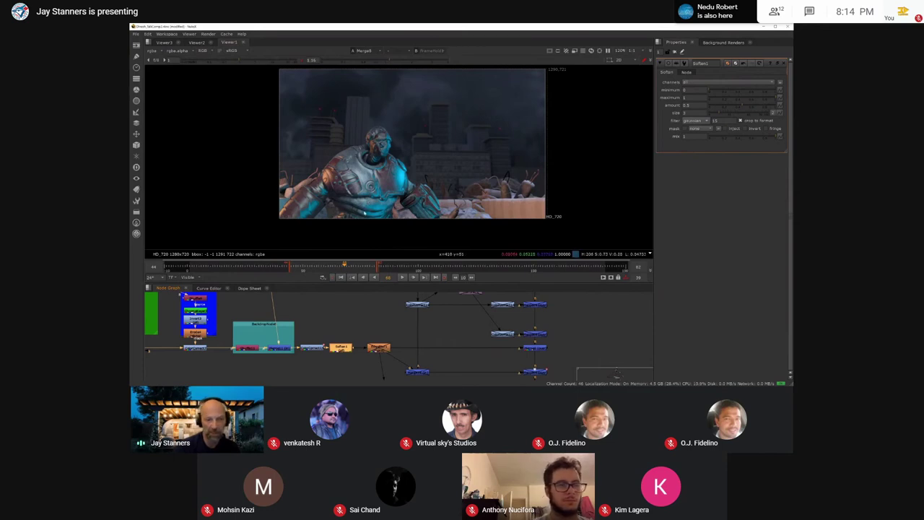
pyautogui.doubleClick(380, 348)
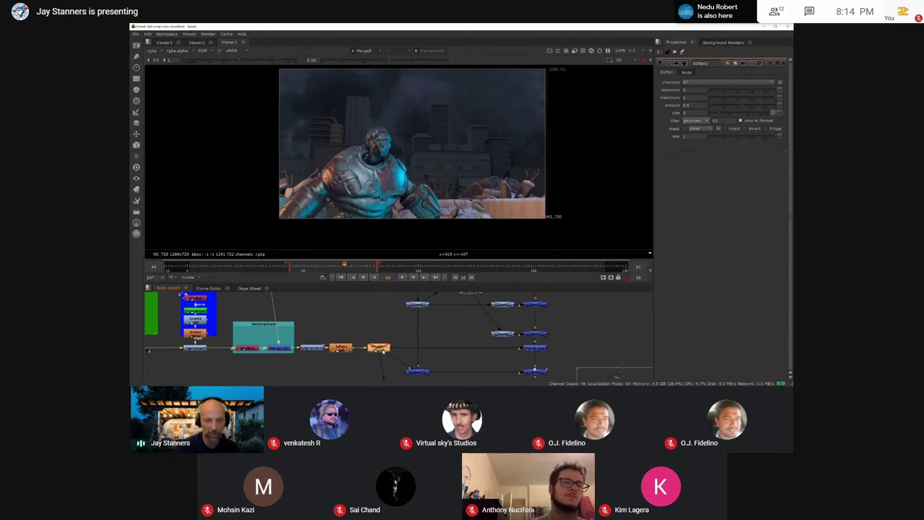
pyautogui.scroll(3, 435, 194)
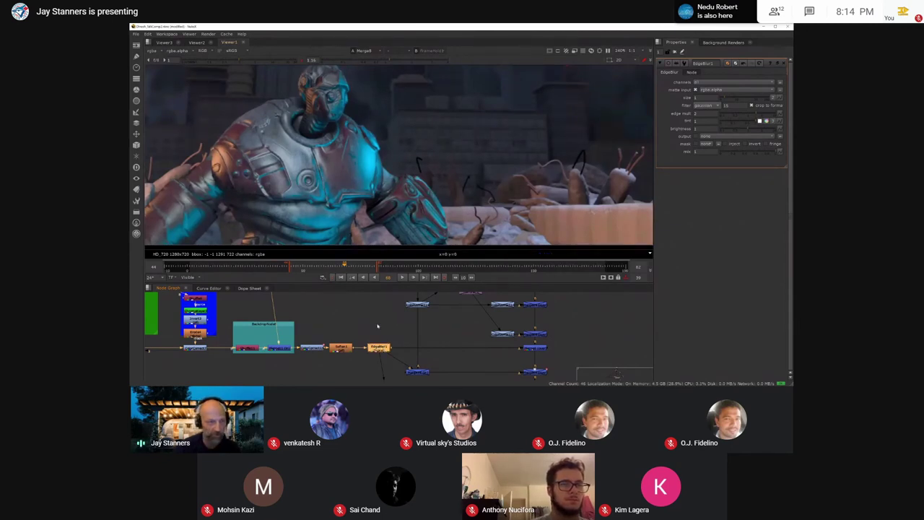
# Step: Display the merge of the robot over the background and examine the whole composite frame in the viewer
pyautogui.scroll(-3, 377, 323)
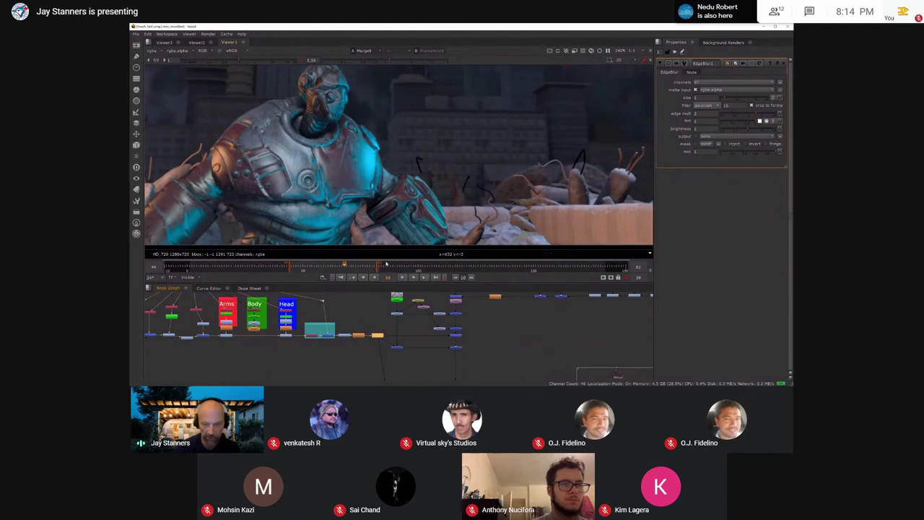
pyautogui.scroll(-3, 374, 331)
pyautogui.moveTo(407, 353); pyautogui.dragTo(369, 343, button='middle')
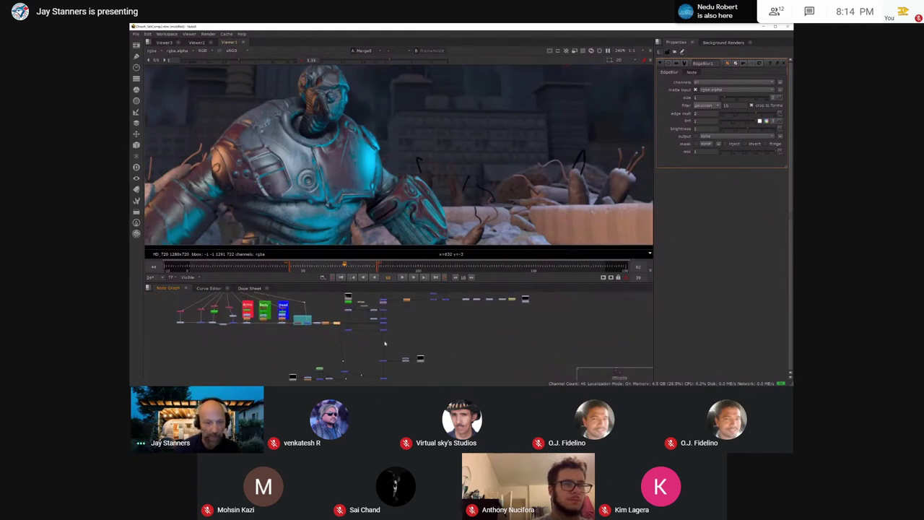
pyautogui.scroll(2, 387, 324)
pyautogui.click(387, 321)
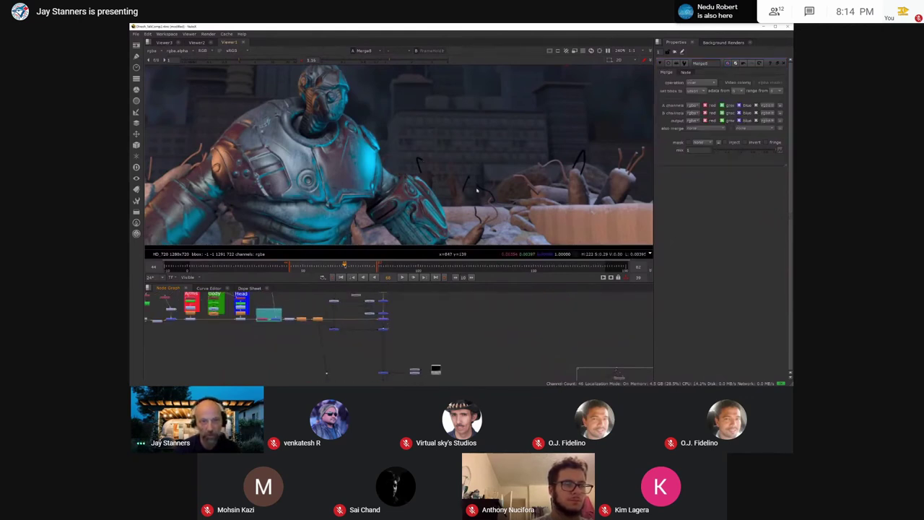
pyautogui.press('1')
pyautogui.scroll(-2, 448, 194)
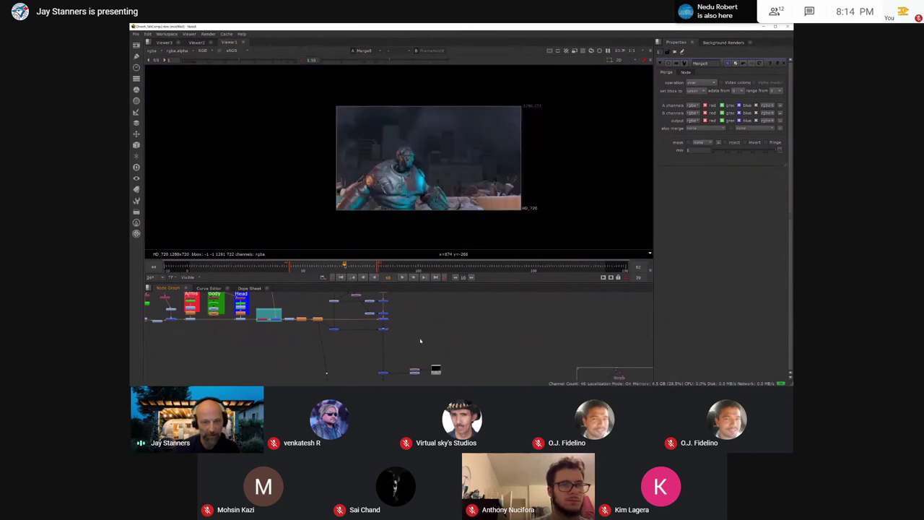
# Step: Display the FogSecond footage from its Read node in the viewer and select the green node beneath it
pyautogui.moveTo(387, 350); pyautogui.dragTo(377, 386, button='middle')
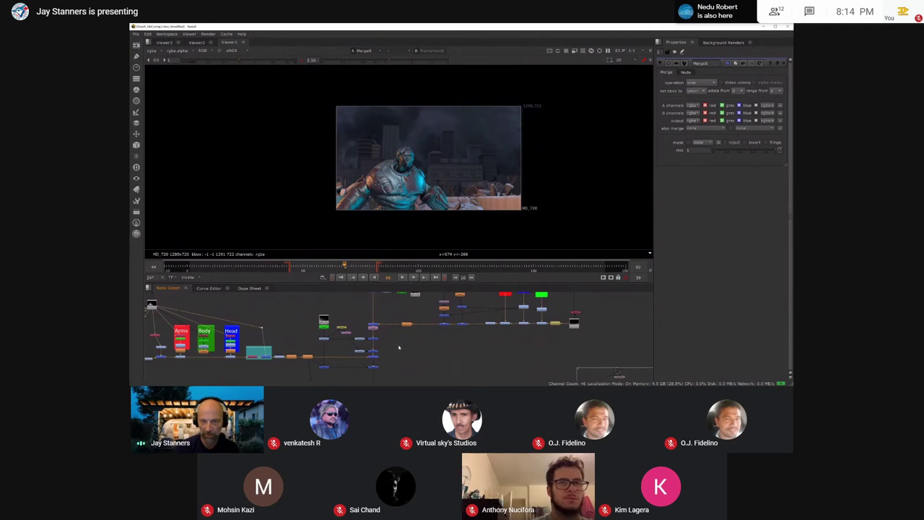
pyautogui.scroll(2, 344, 333)
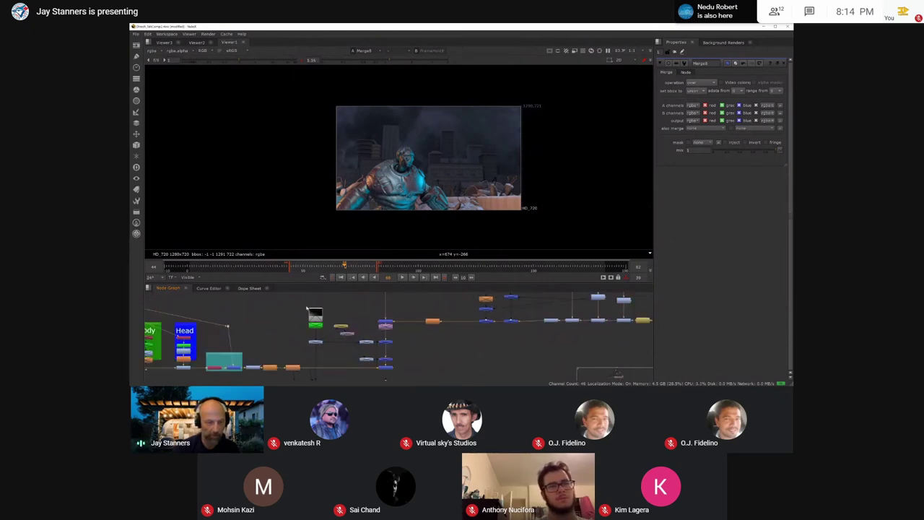
pyautogui.scroll(2, 316, 316)
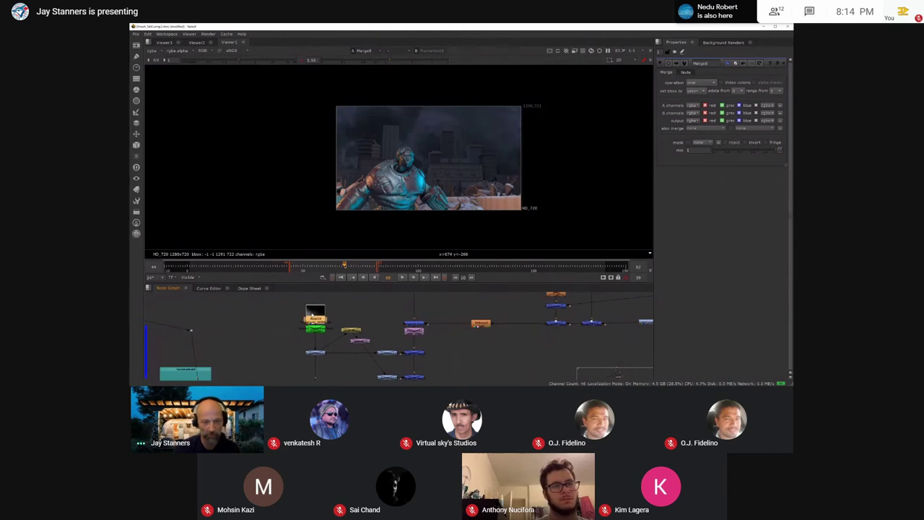
pyautogui.doubleClick(313, 315)
pyautogui.press('1')
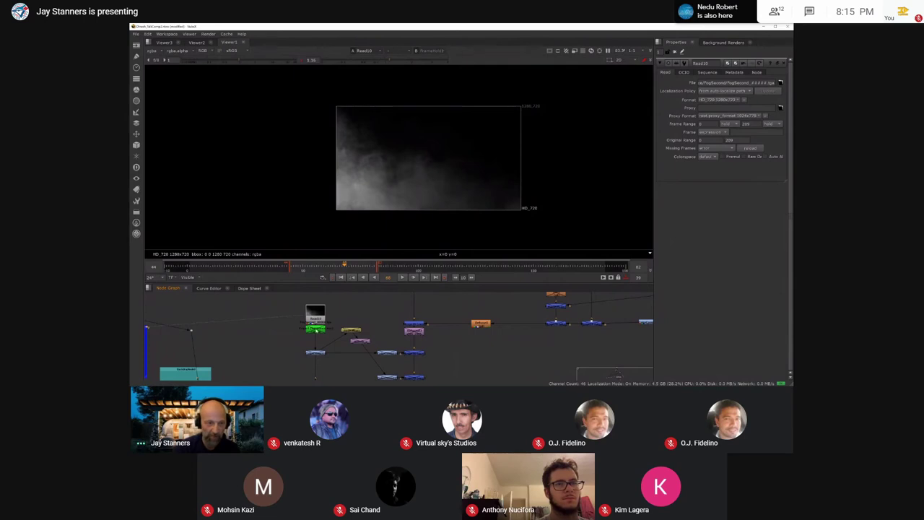
pyautogui.click(315, 329)
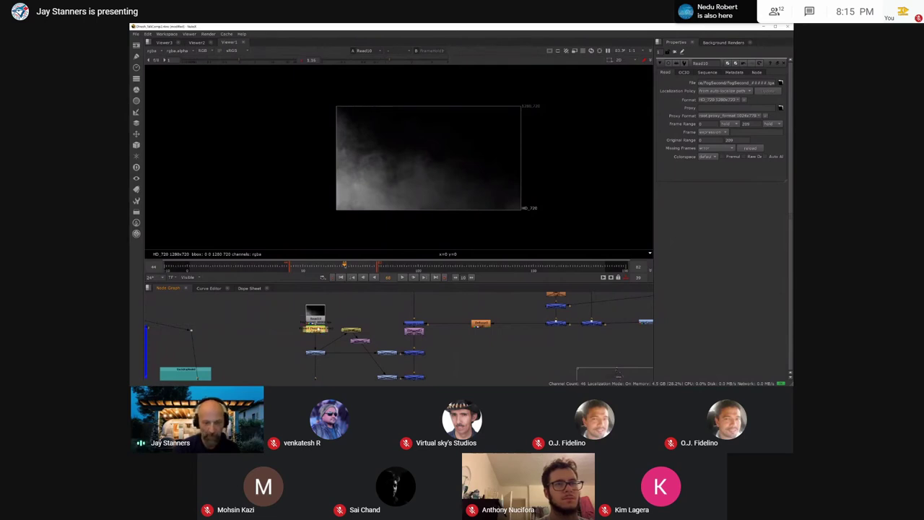
pyautogui.scroll(-2, 228, 329)
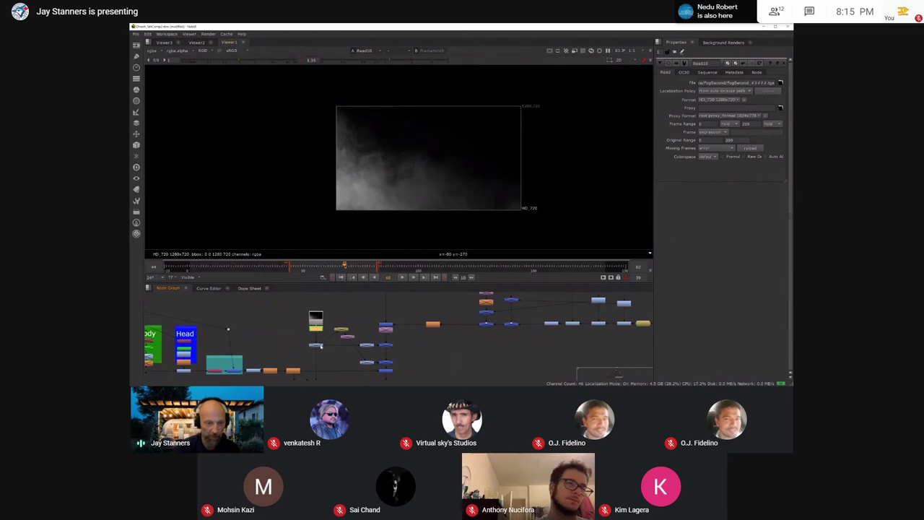
# Step: Display the merge of the robot over the background in the viewer and trace the fog branch's nodes to its merge
pyautogui.click(385, 370)
pyautogui.press('1')
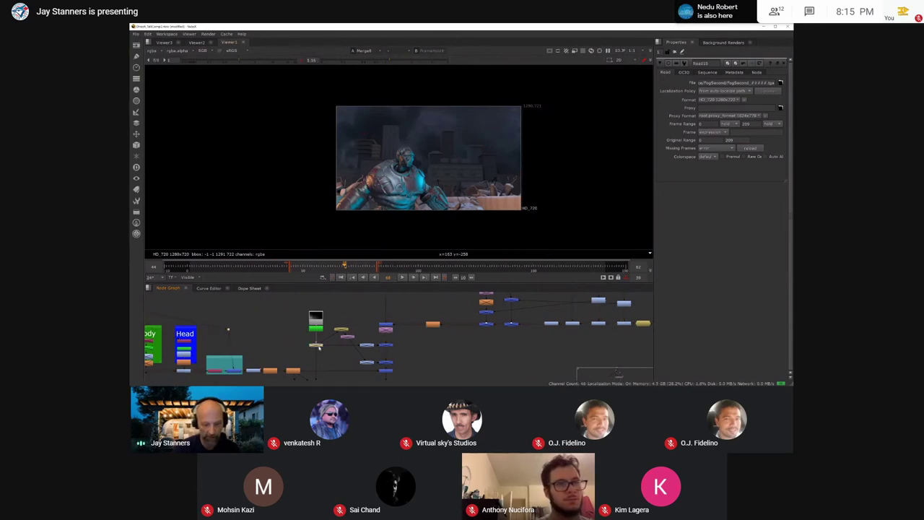
pyautogui.press('s')
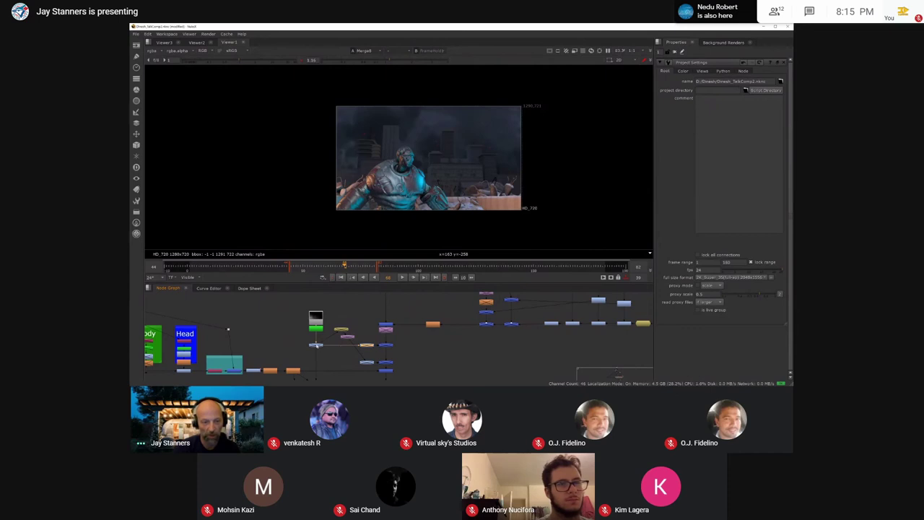
pyautogui.click(315, 344)
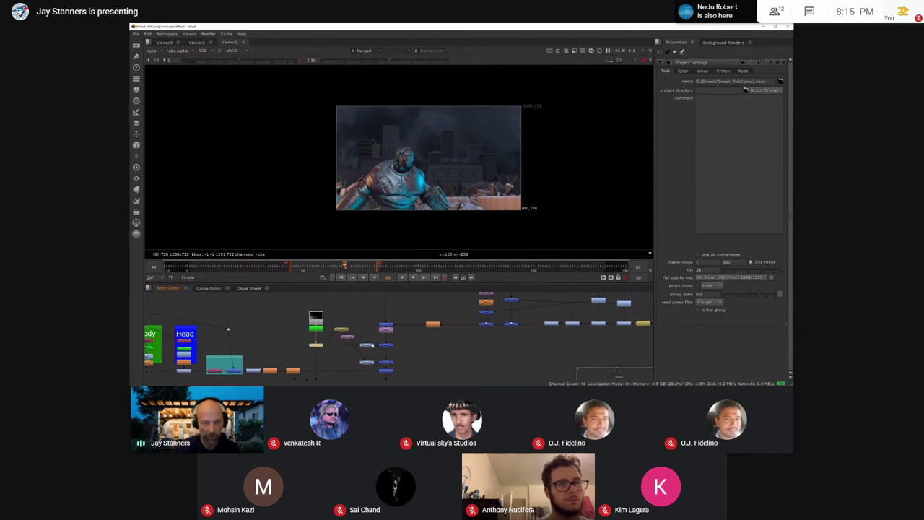
pyautogui.click(367, 345)
pyautogui.click(387, 345)
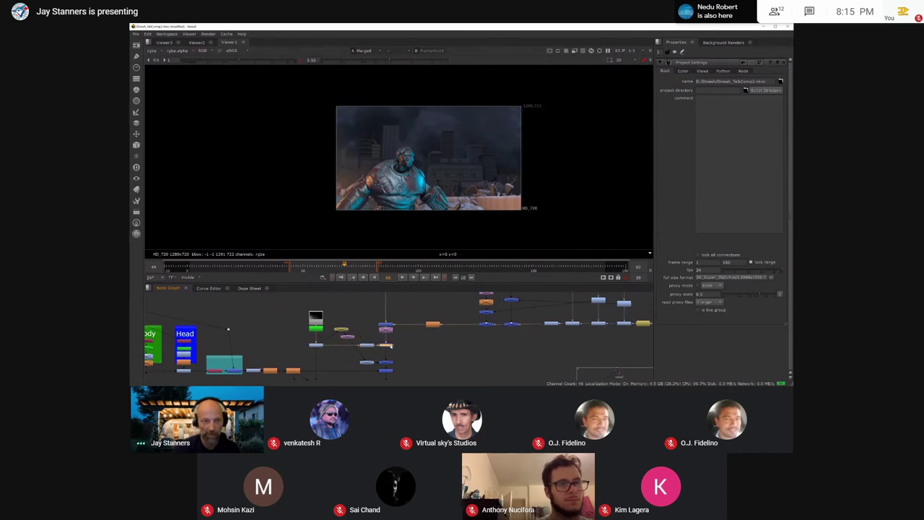
pyautogui.scroll(2, 372, 171)
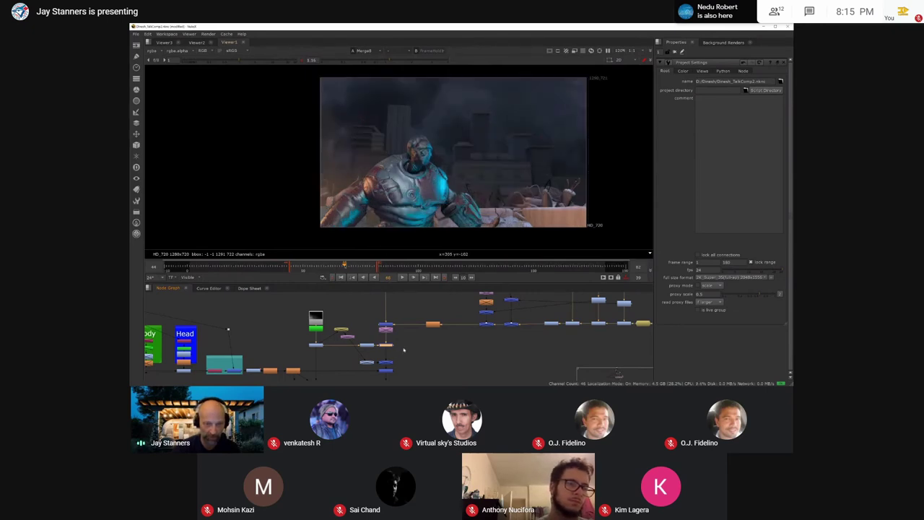
pyautogui.moveTo(434, 350); pyautogui.dragTo(438, 337, button='middle')
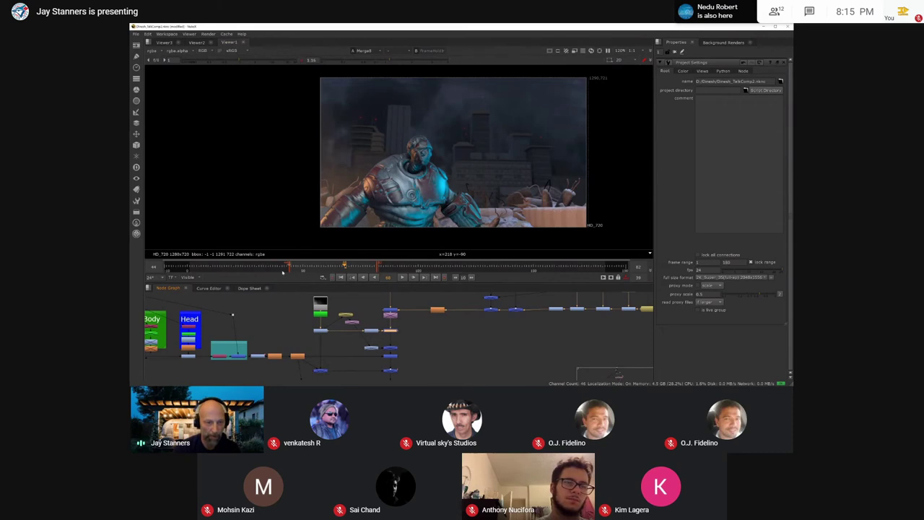
# Step: Go to an early frame where the robot is low in the shot and examine the fog and robot merge connections
pyautogui.click(202, 266)
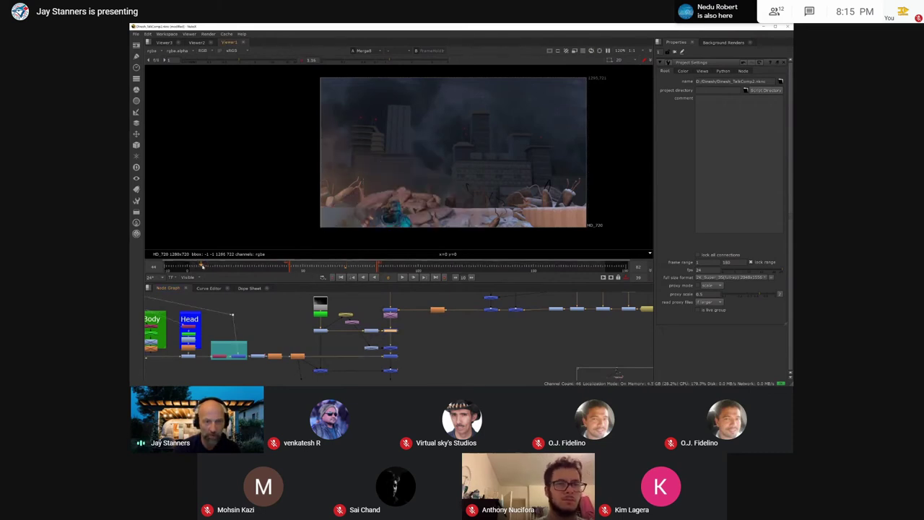
pyautogui.click(199, 266)
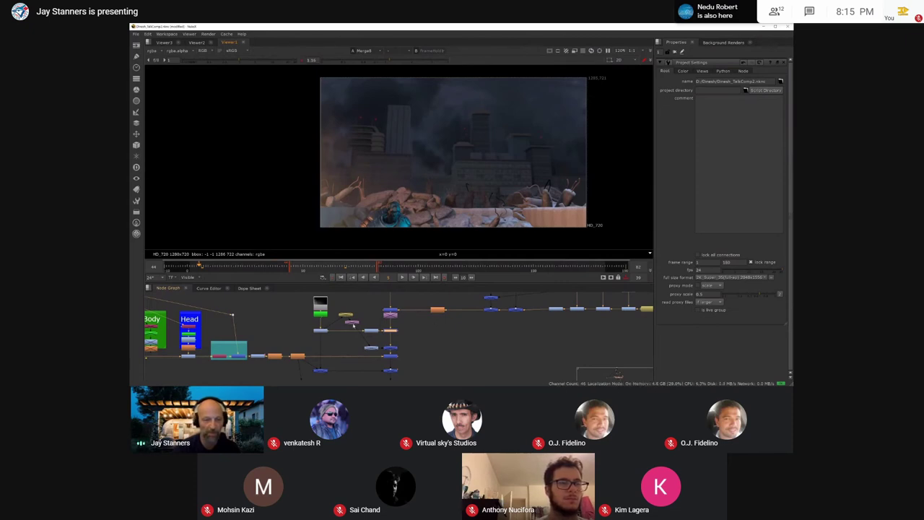
pyautogui.scroll(2, 365, 343)
pyautogui.scroll(2, 434, 340)
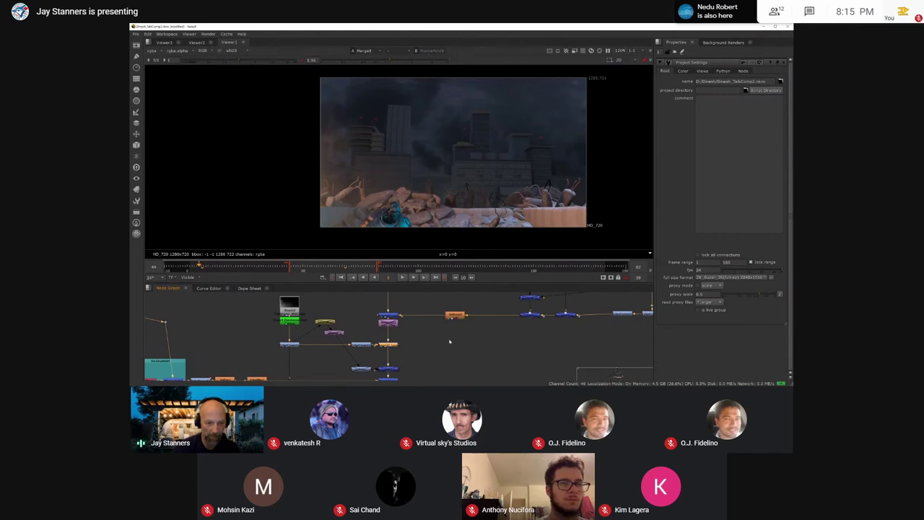
pyautogui.moveTo(433, 348); pyautogui.dragTo(435, 326, button='middle')
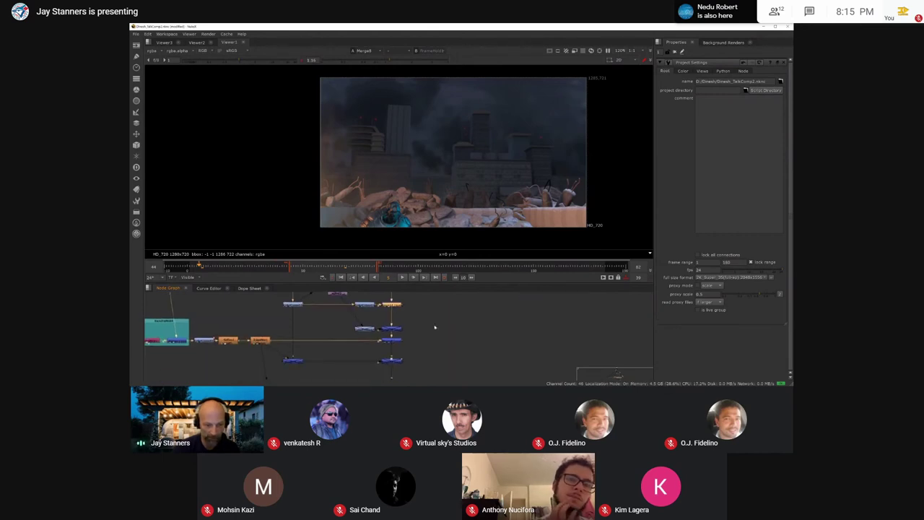
pyautogui.scroll(-2, 437, 325)
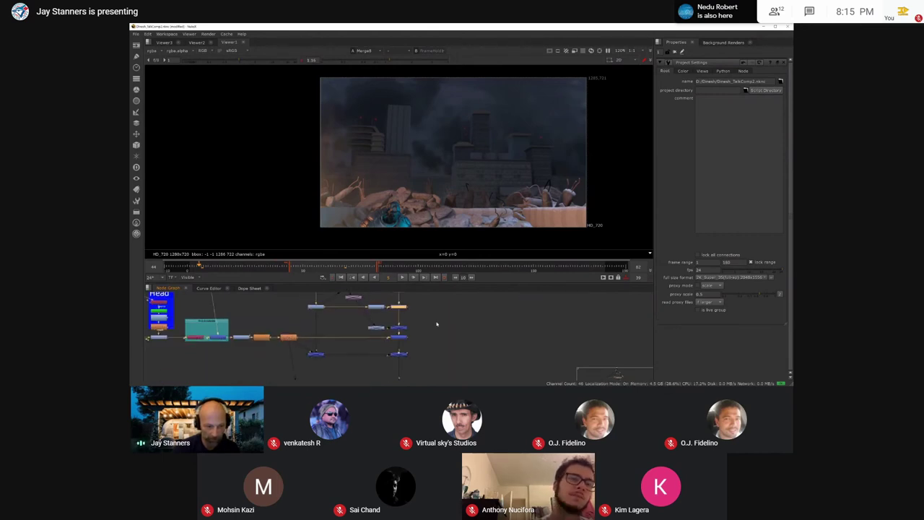
# Step: Display the alpha of the robot's EdgeBlur1 output, followed by the alpha of the color correction node under the fog footage
pyautogui.click(289, 338)
pyautogui.press('1')
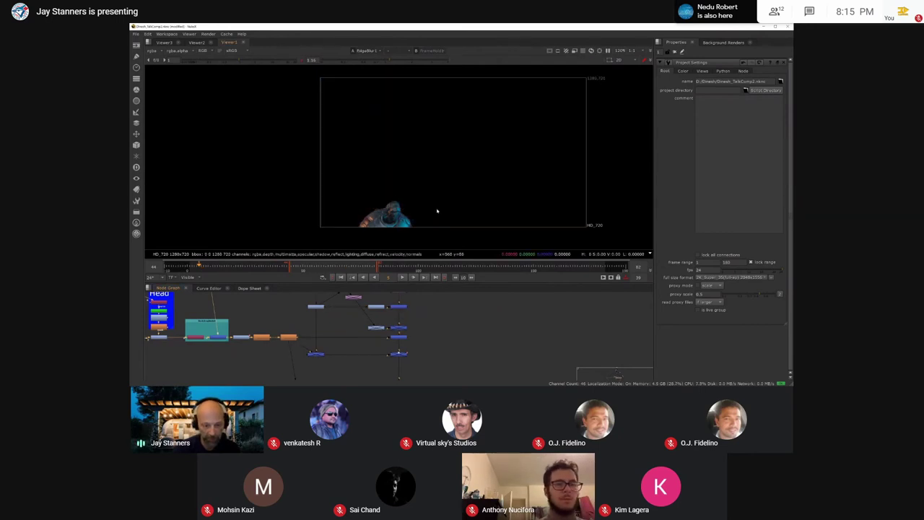
pyautogui.press('a')
pyautogui.moveTo(318, 312); pyautogui.dragTo(318, 337, button='middle')
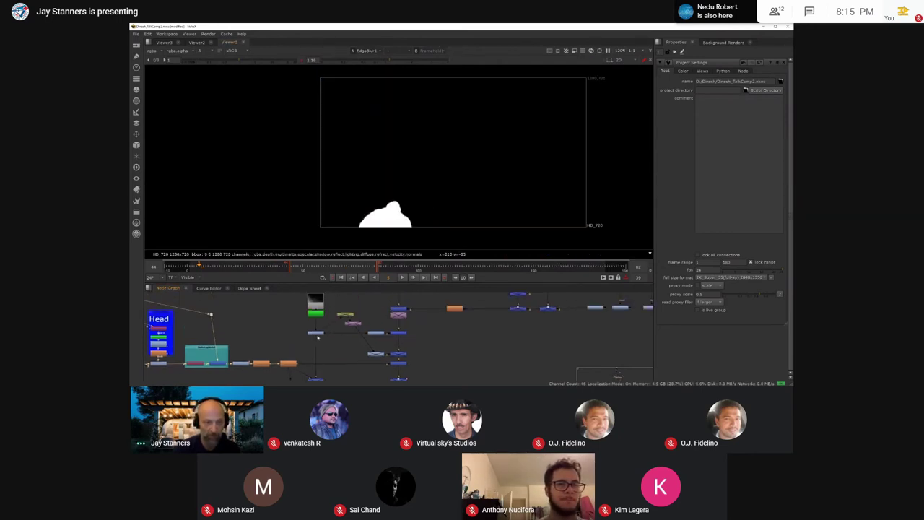
pyautogui.click(316, 334)
pyautogui.press('1')
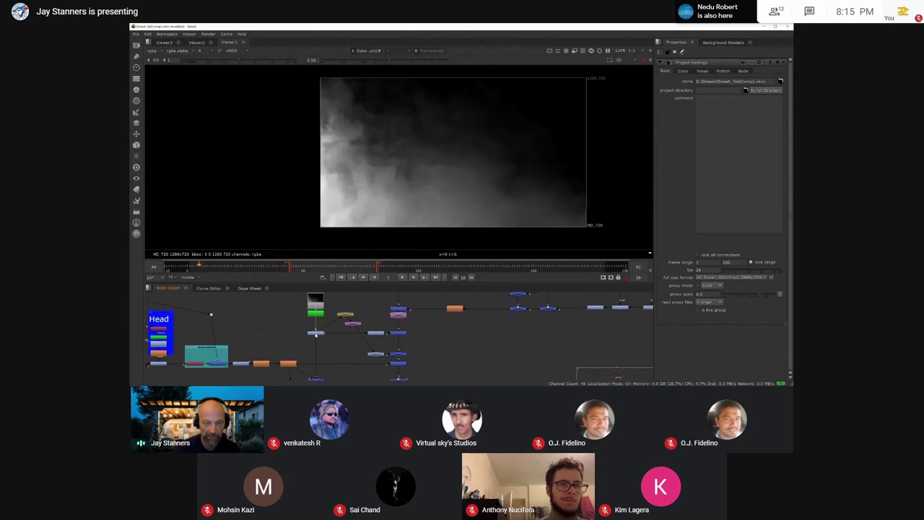
pyautogui.moveTo(315, 334); pyautogui.dragTo(327, 288, button='middle')
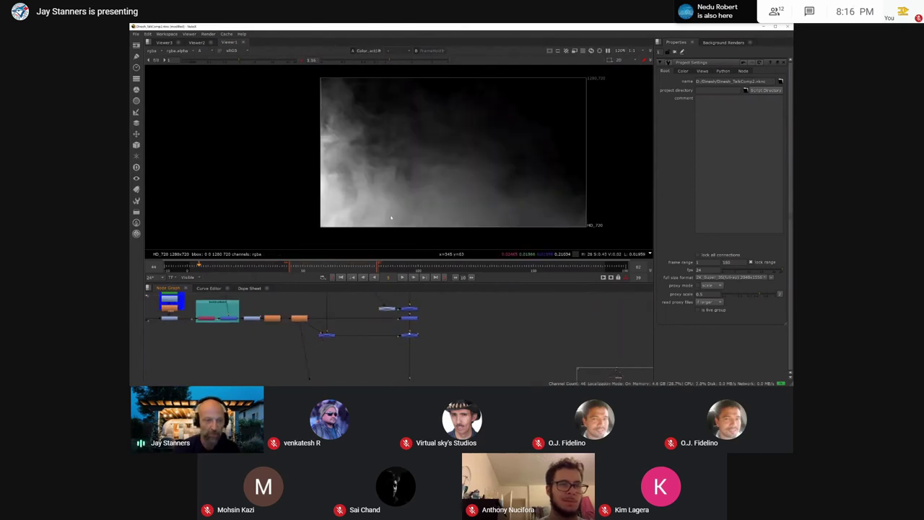
# Step: Open and display the Merge15 node joining the robot and fog, and scrub the timeline to examine its alpha
pyautogui.scroll(3, 375, 208)
pyautogui.doubleClick(325, 335)
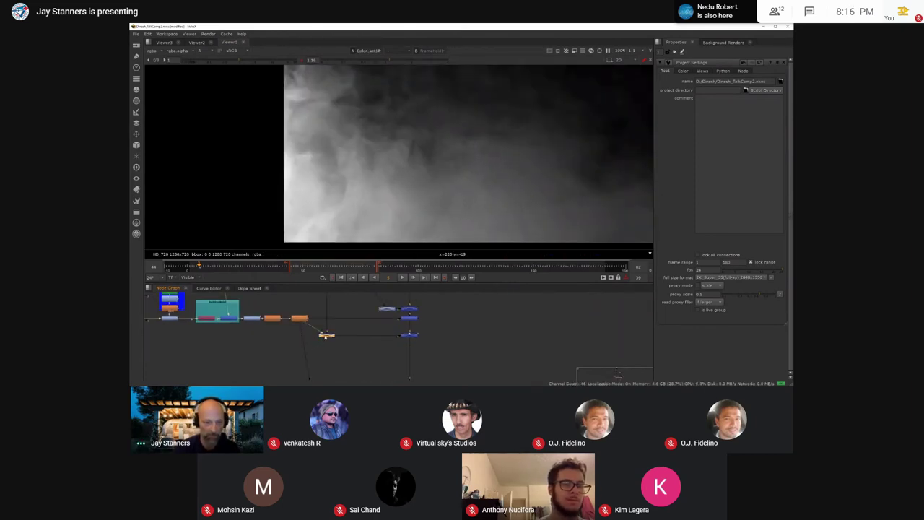
pyautogui.press('1')
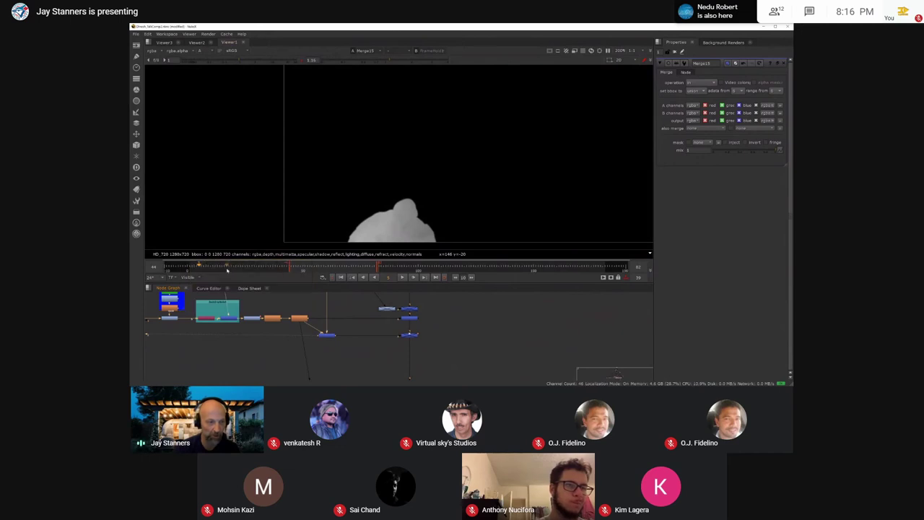
pyautogui.moveTo(243, 264); pyautogui.dragTo(361, 265)
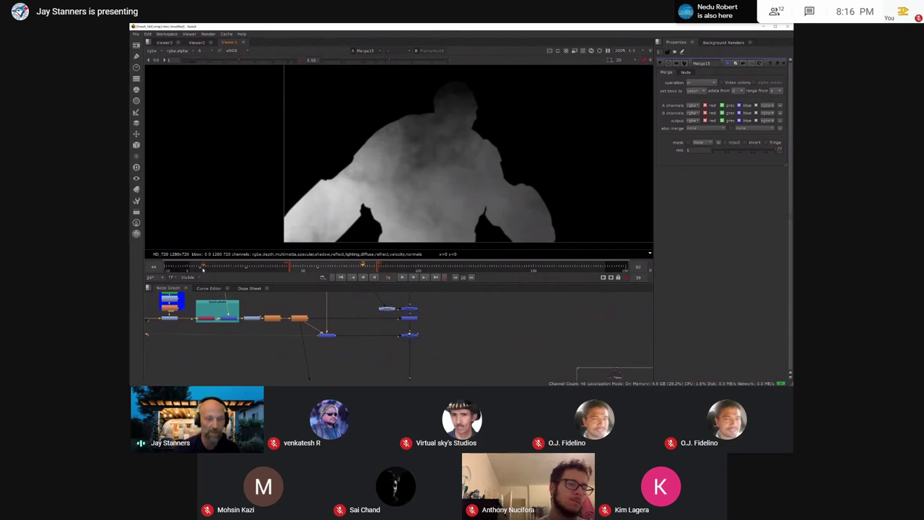
pyautogui.click(203, 268)
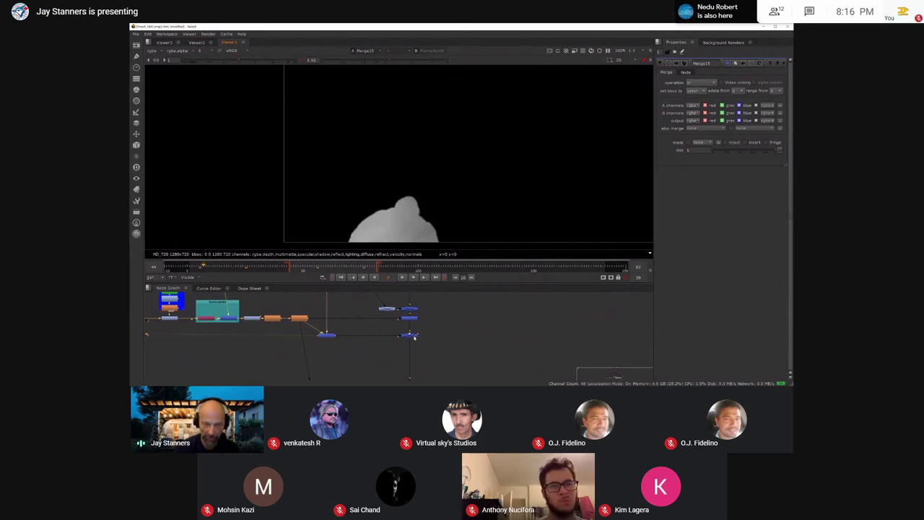
# Step: Open the Merge16 node that layers the masked fog over the composite and display its full-color result
pyautogui.scroll(3, 239, 267)
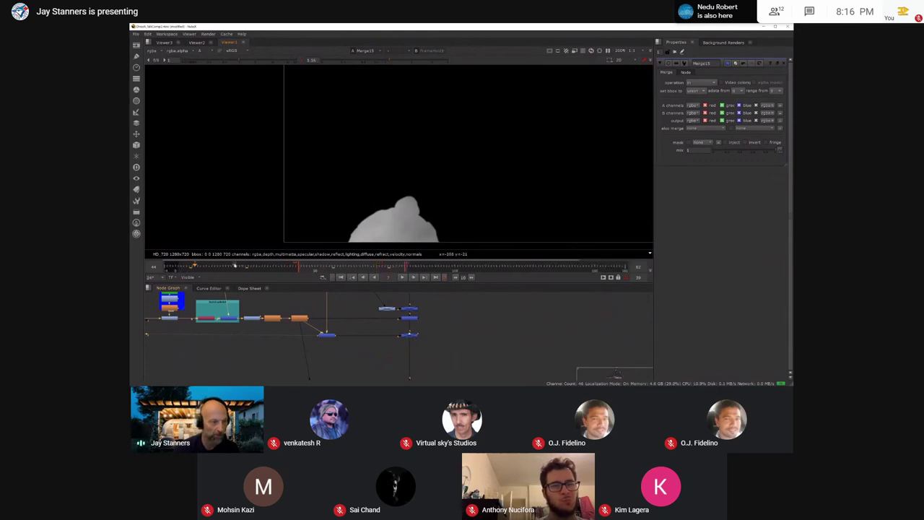
pyautogui.doubleClick(408, 334)
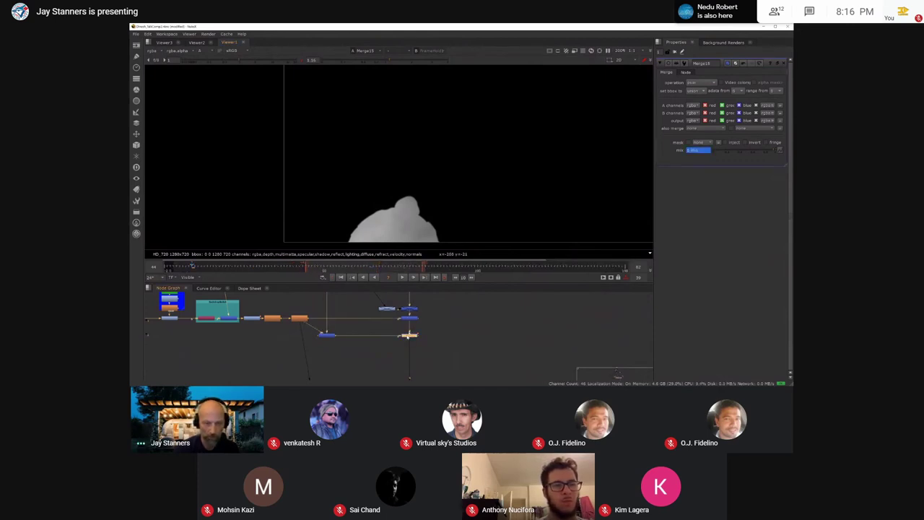
pyautogui.press('1')
pyautogui.press('a')
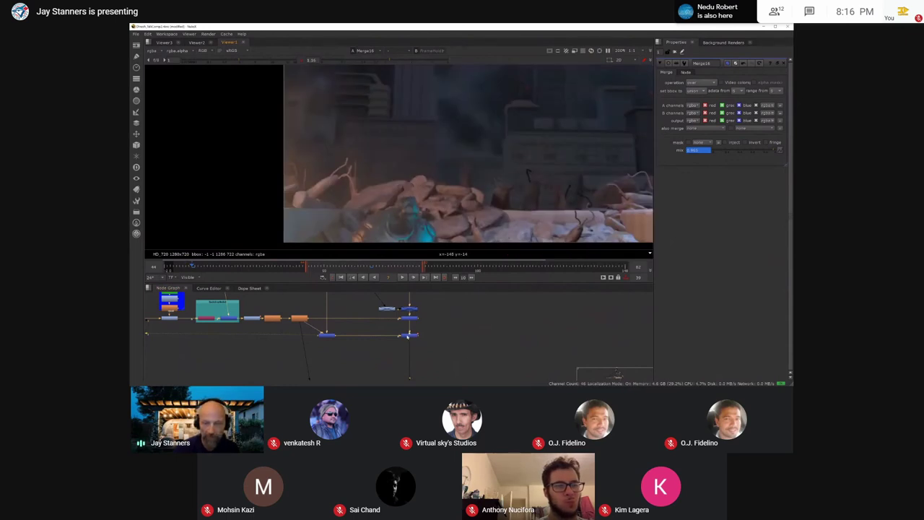
pyautogui.scroll(3, 409, 334)
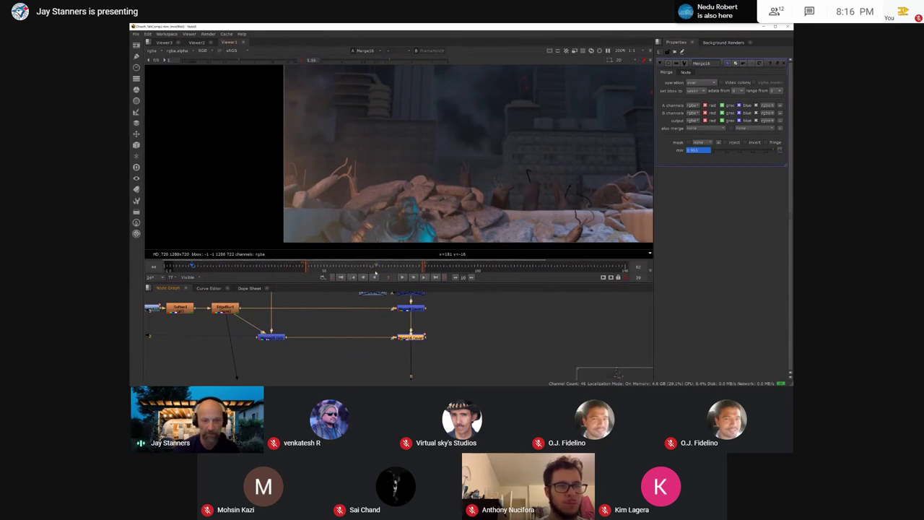
# Step: Scrub between the early and later frames to examine Merge16's animated mix and how the fog over the robot changes
pyautogui.click(372, 267)
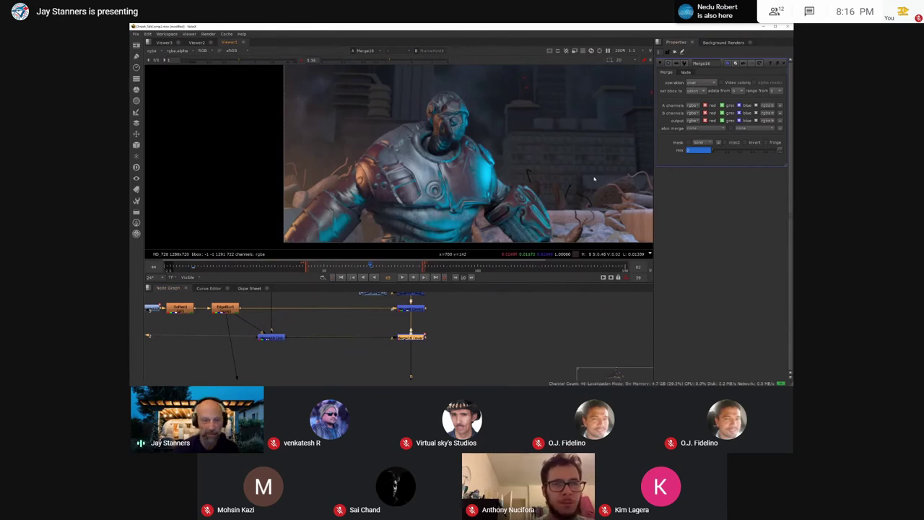
pyautogui.click(204, 265)
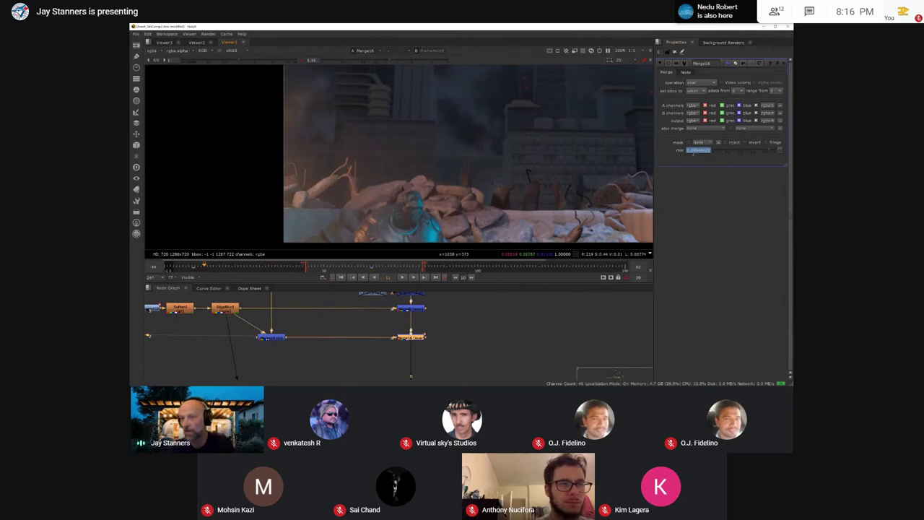
pyautogui.click(226, 266)
pyautogui.moveTo(228, 269); pyautogui.dragTo(335, 267)
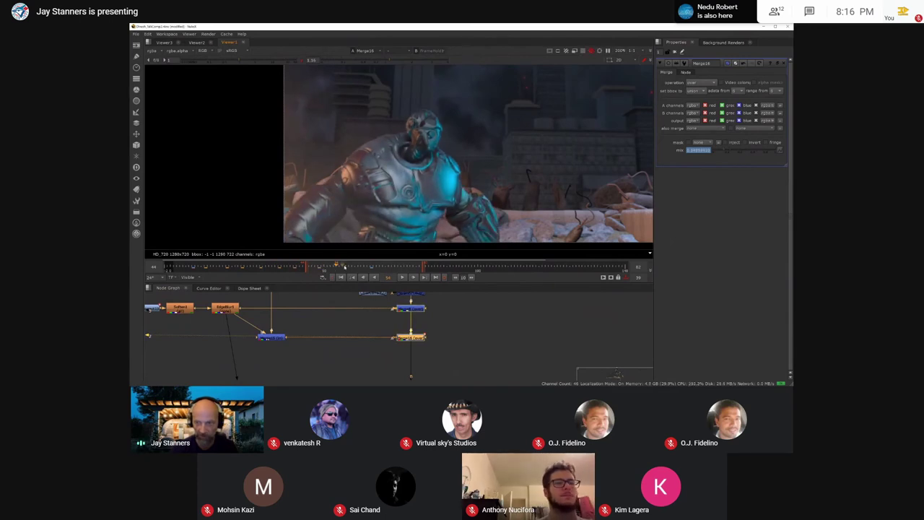
pyautogui.click(352, 266)
pyautogui.click(371, 266)
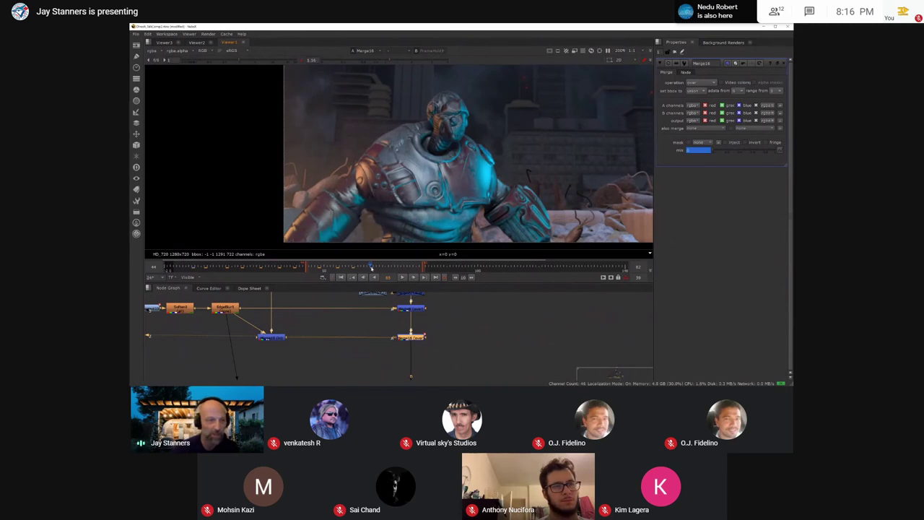
pyautogui.scroll(-3, 415, 155)
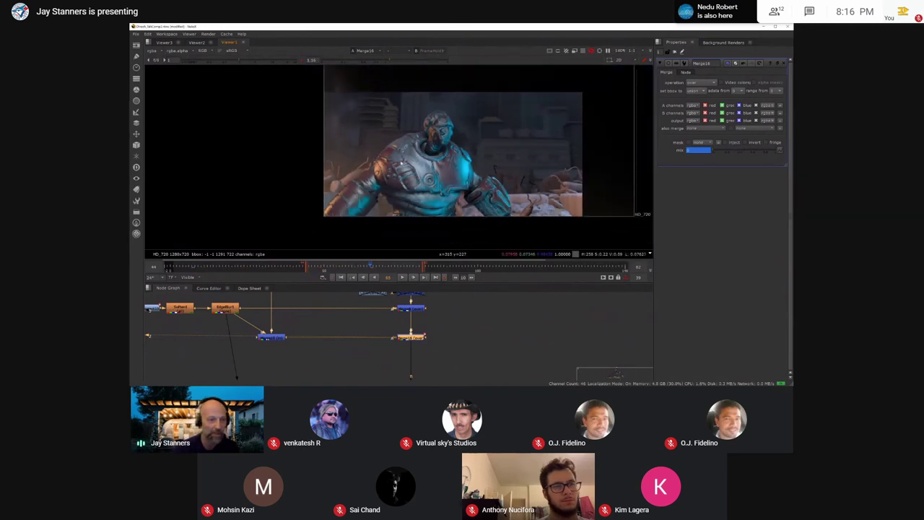
pyautogui.click(193, 266)
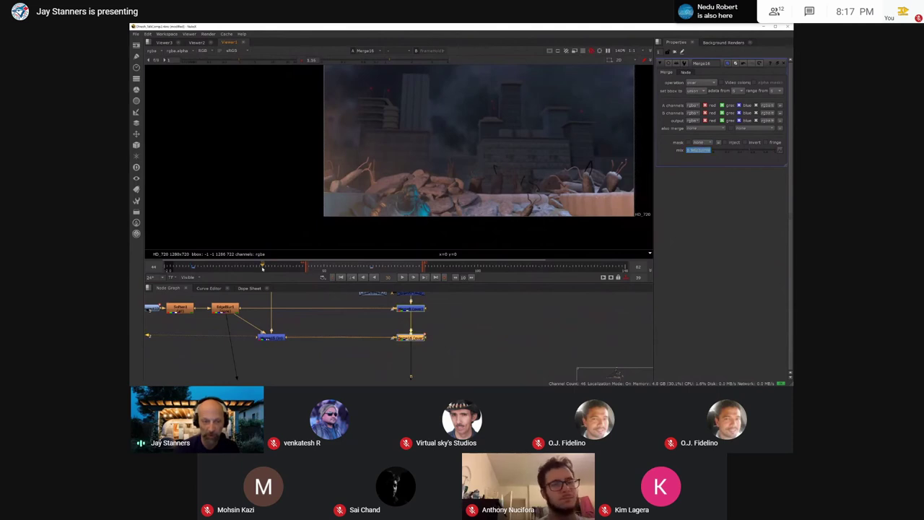
# Step: Locate the fire element branch in the node graph, open its Read22 footage node, and display the raw fire
pyautogui.press('f')
pyautogui.moveTo(464, 344); pyautogui.dragTo(392, 321, button='middle')
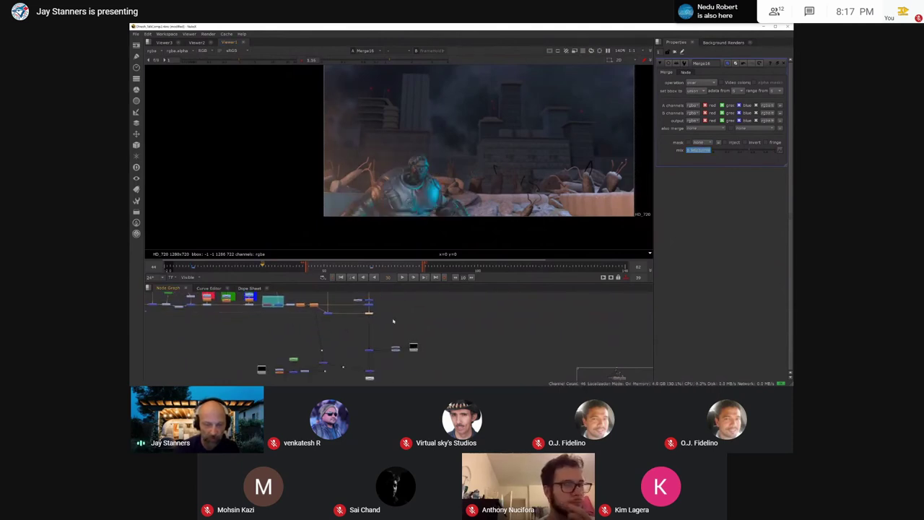
pyautogui.scroll(5, 388, 334)
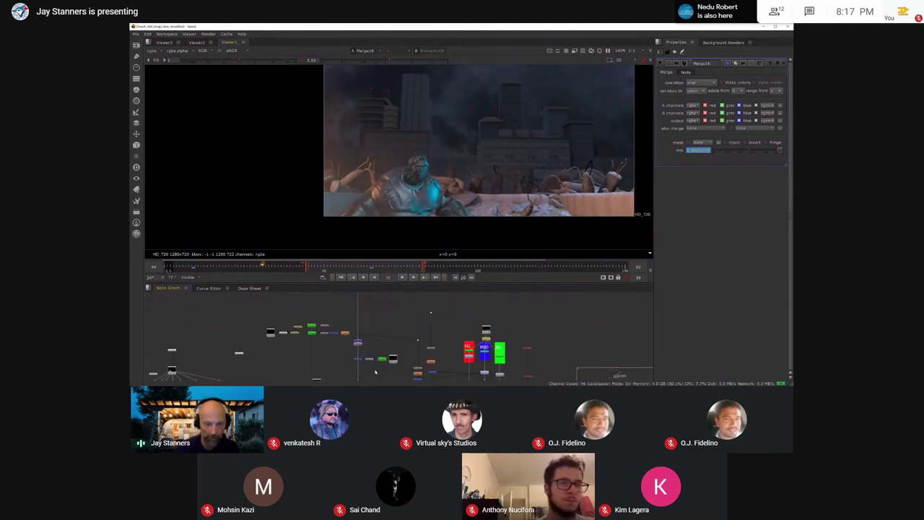
pyautogui.moveTo(362, 318); pyautogui.dragTo(366, 376, button='middle')
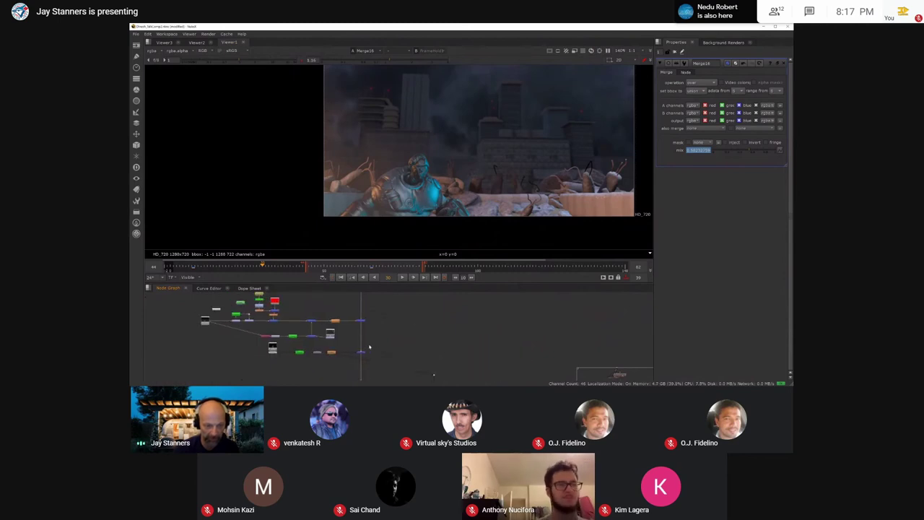
pyautogui.scroll(4, 365, 357)
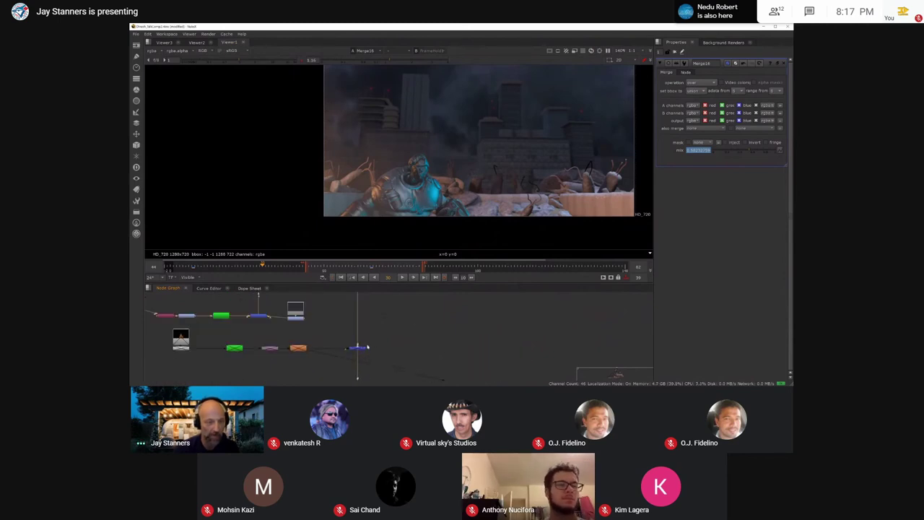
pyautogui.moveTo(367, 347); pyautogui.dragTo(414, 320, button='middle')
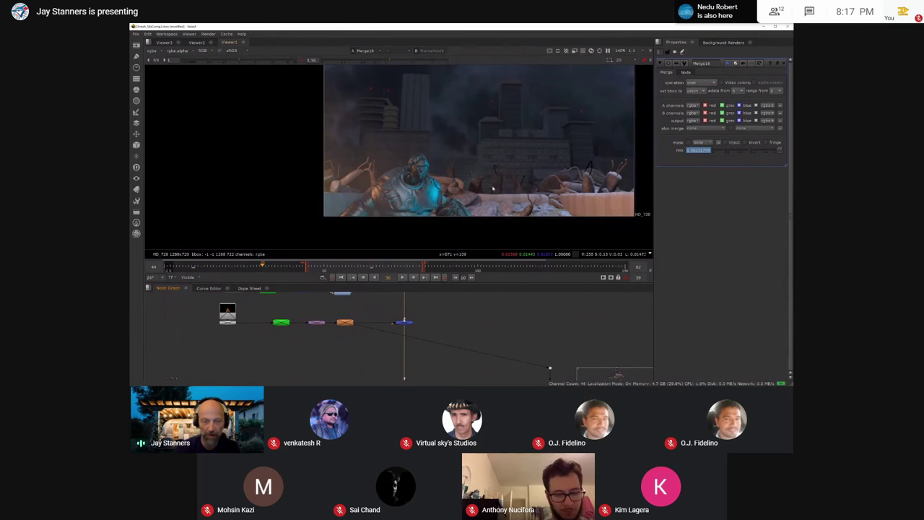
pyautogui.click(225, 315)
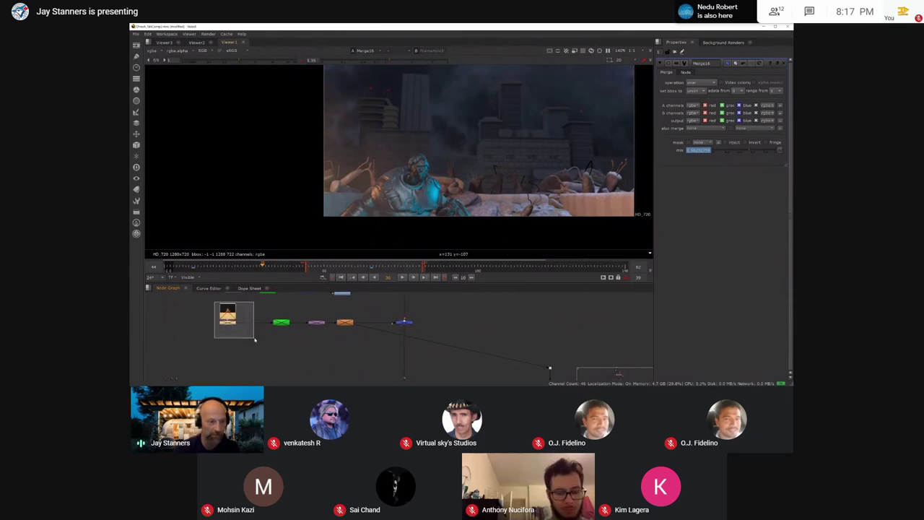
pyautogui.scroll(2, 248, 335)
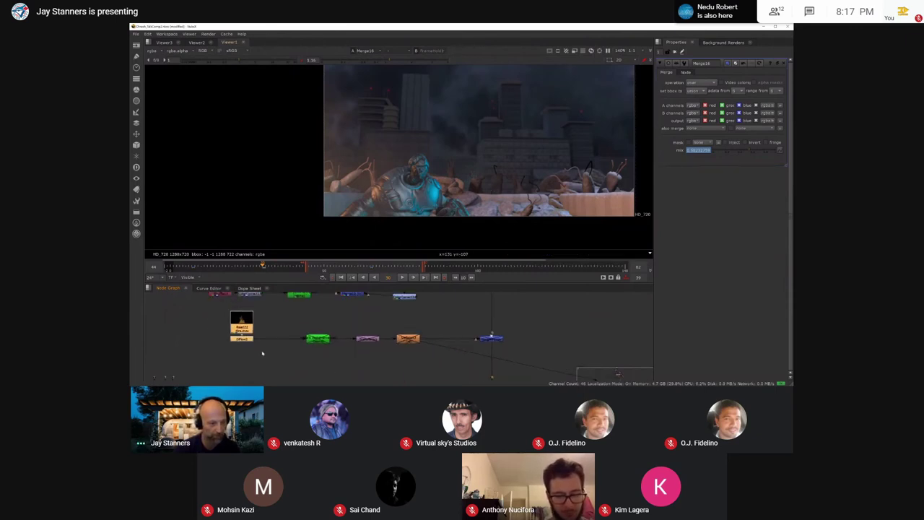
pyautogui.doubleClick(241, 318)
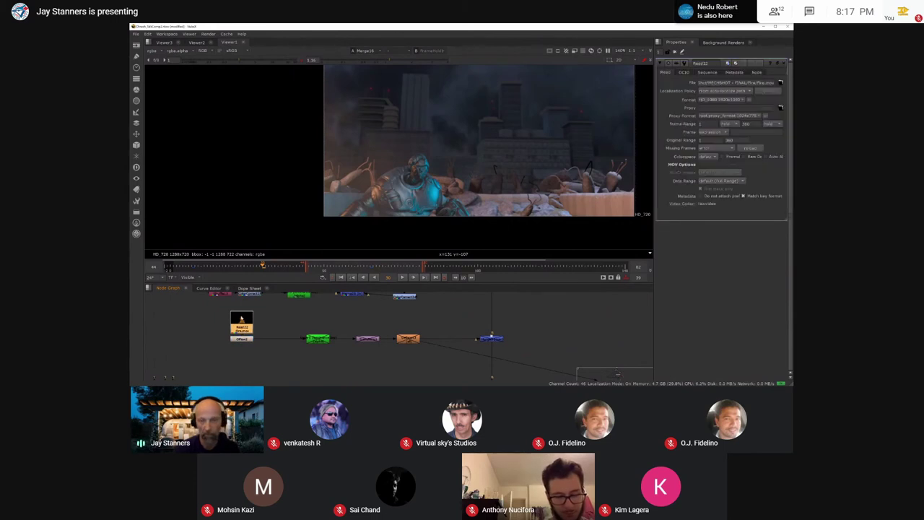
pyautogui.press('1')
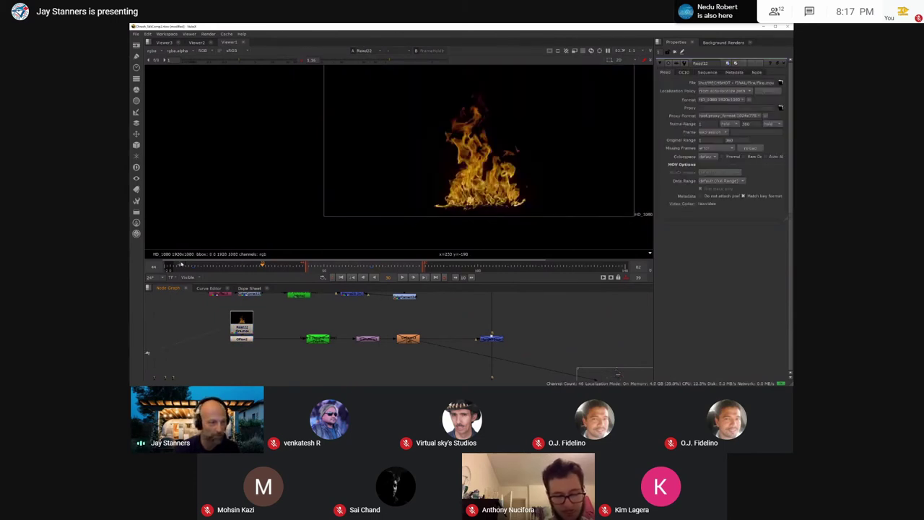
# Step: Set the playback in point to frame 2 and play the raw fire footage
pyautogui.click(178, 266)
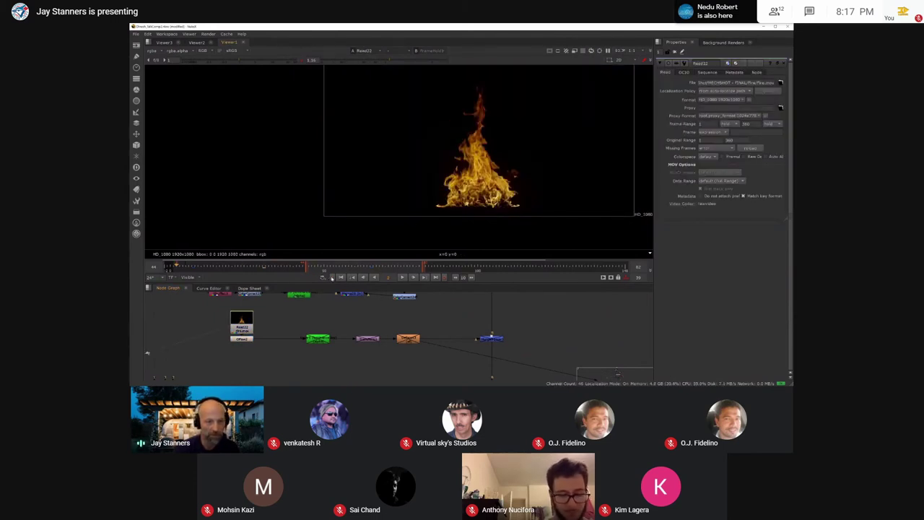
pyautogui.click(333, 278)
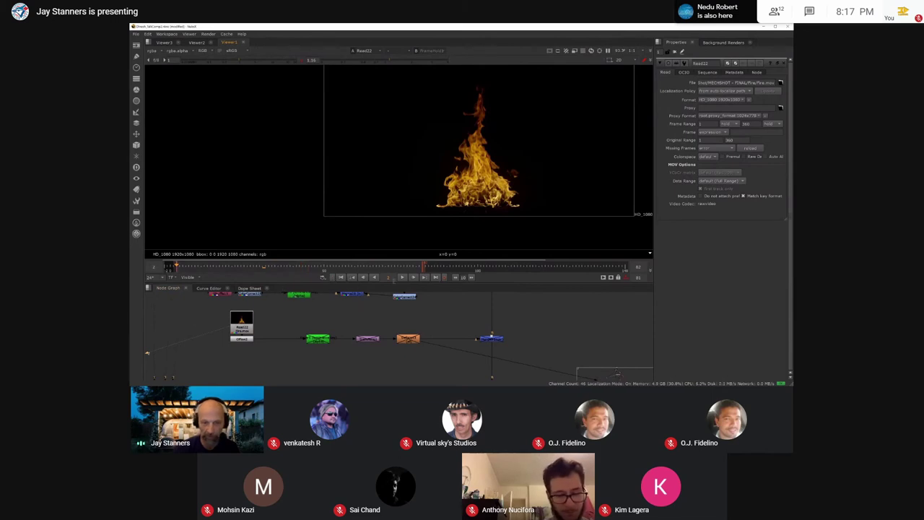
pyautogui.click(403, 278)
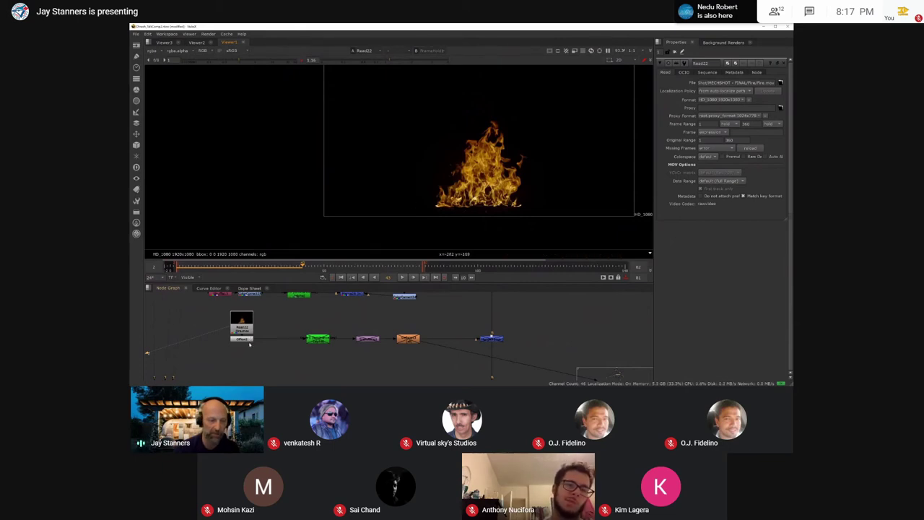
# Step: Open the fire's OFlow2 retiming node and its luminance Keyer, and compare the key's alpha with its full color
pyautogui.click(248, 342)
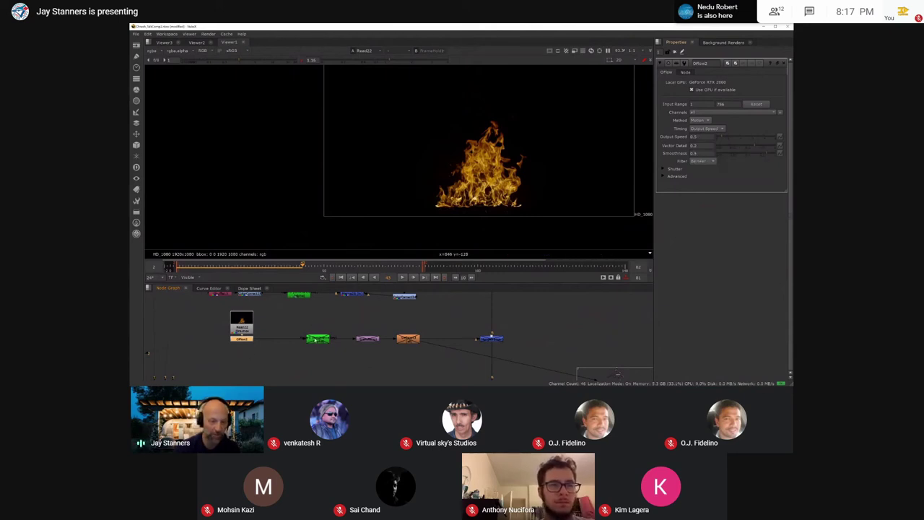
pyautogui.doubleClick(317, 339)
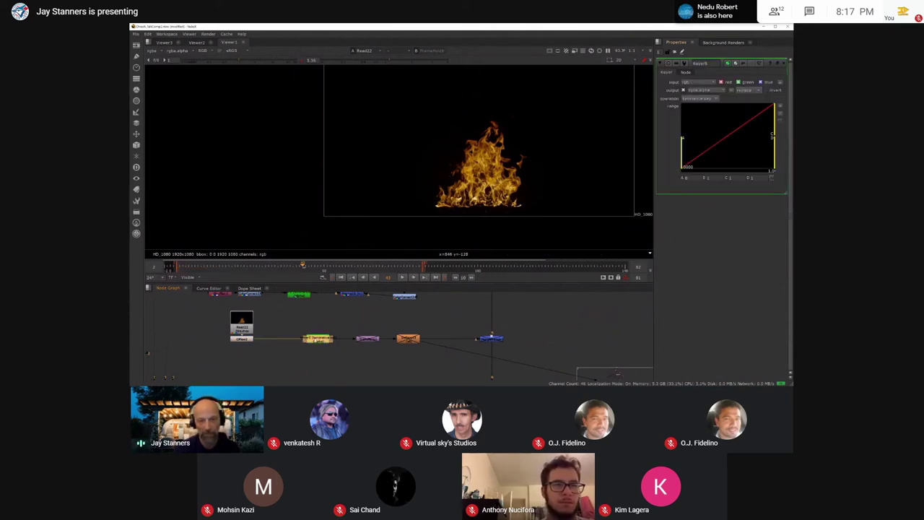
pyautogui.press('1')
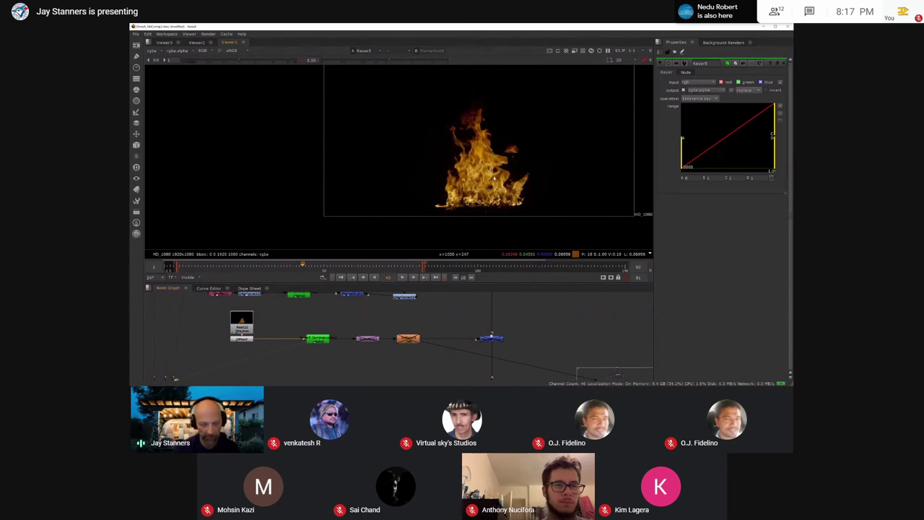
pyautogui.press('a')
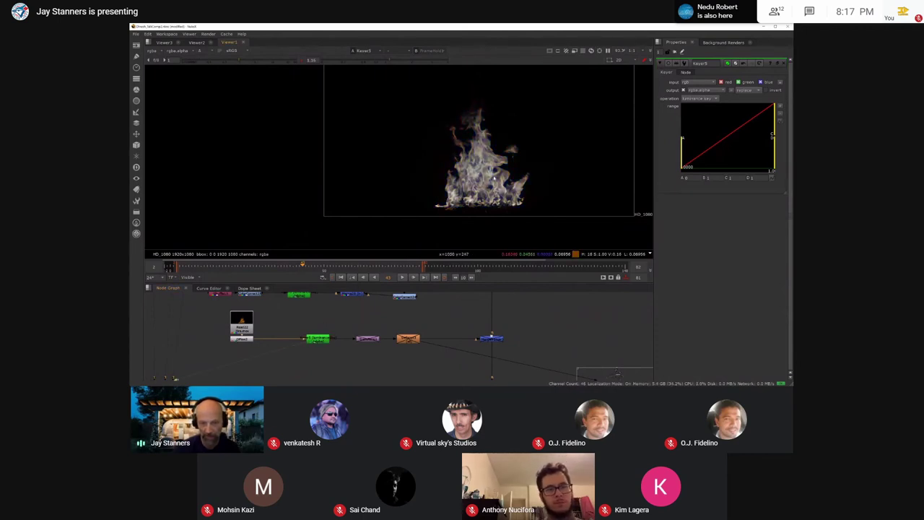
pyautogui.press('a')
# Step: Open the fire's Transform1 node, select it with the adjoining Defocus, and display the merge placing the fire over the city
pyautogui.doubleClick(373, 339)
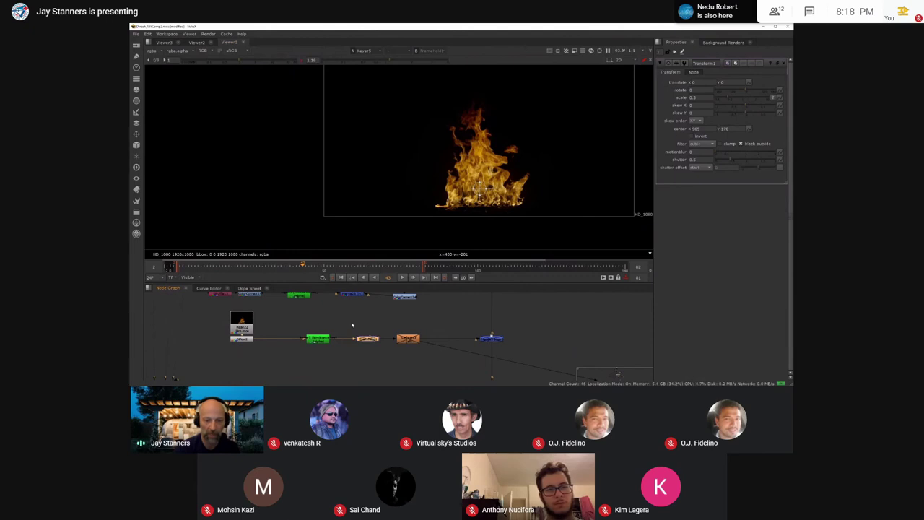
pyautogui.moveTo(353, 325); pyautogui.dragTo(434, 365)
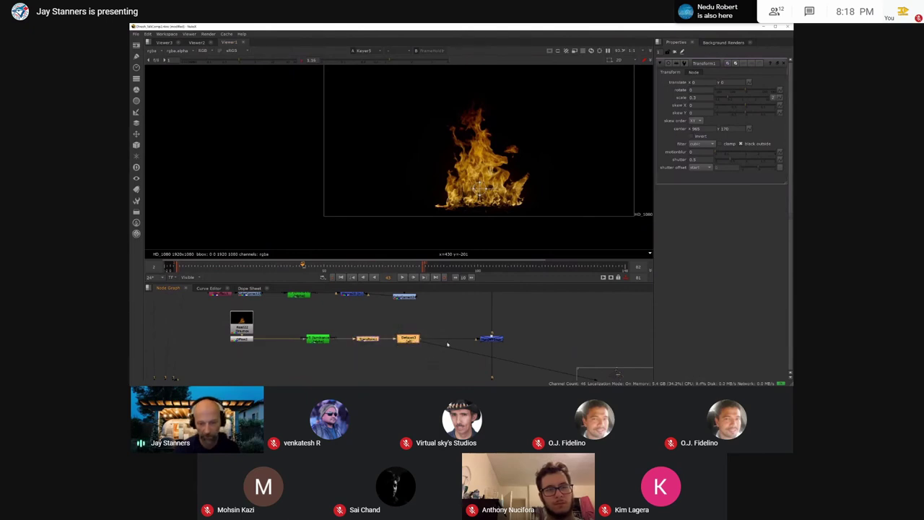
pyautogui.click(491, 338)
pyautogui.press('d')
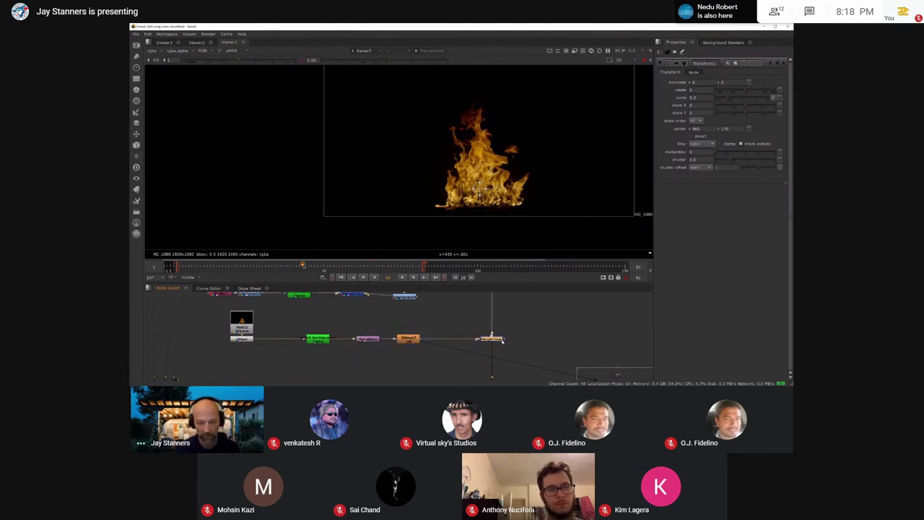
pyautogui.press('1')
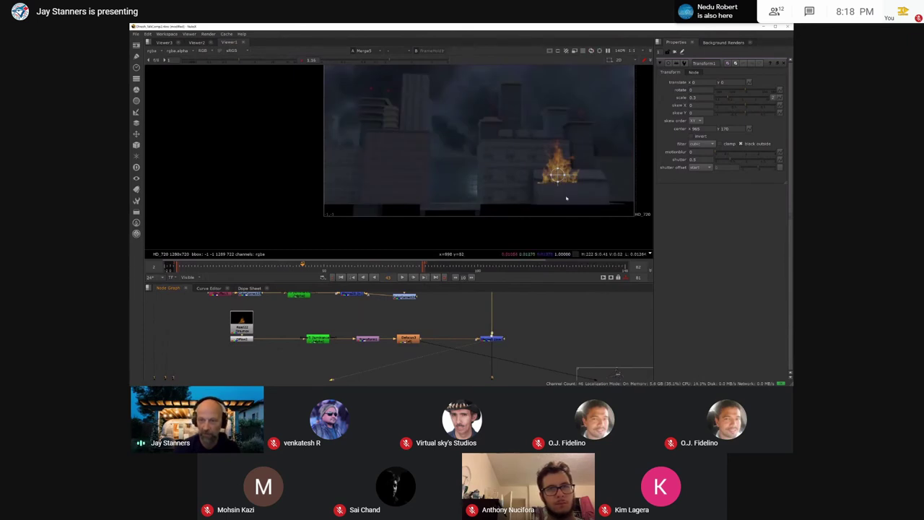
# Step: Display the downstream merge where the fire sits behind the foreground rubble
pyautogui.scroll(-2, 566, 198)
pyautogui.scroll(-4, 459, 337)
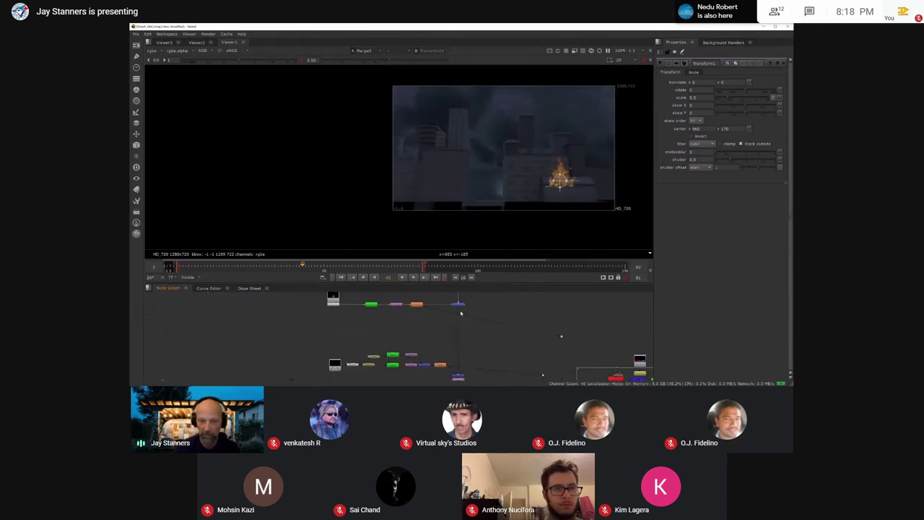
pyautogui.scroll(-1, 459, 336)
pyautogui.moveTo(477, 345); pyautogui.dragTo(438, 294, button='middle')
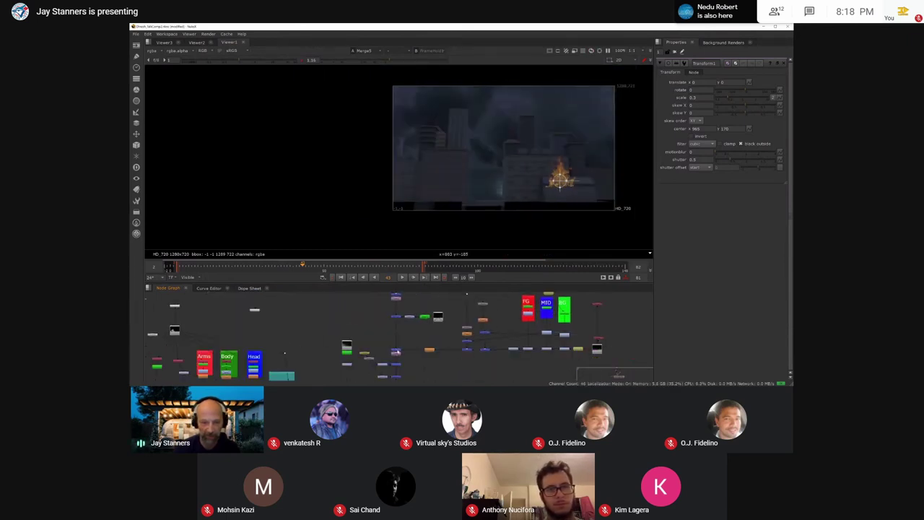
pyautogui.click(395, 351)
pyautogui.press('1')
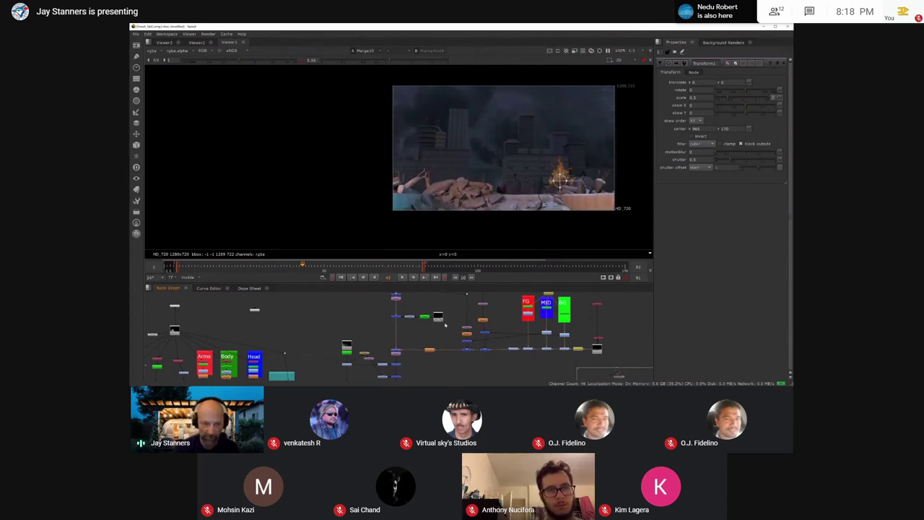
# Step: Locate the second fire branch, select its footage and retiming nodes, and display the OFlow output
pyautogui.scroll(-2, 438, 327)
pyautogui.moveTo(428, 310); pyautogui.dragTo(427, 342, button='middle')
pyautogui.moveTo(417, 317)
pyautogui.mouseDown(button='middle')
pyautogui.moveTo(417, 363)
pyautogui.moveTo(406, 324)
pyautogui.mouseUp(button='middle')
pyautogui.scroll(1, 398, 343)
pyautogui.scroll(2, 397, 344)
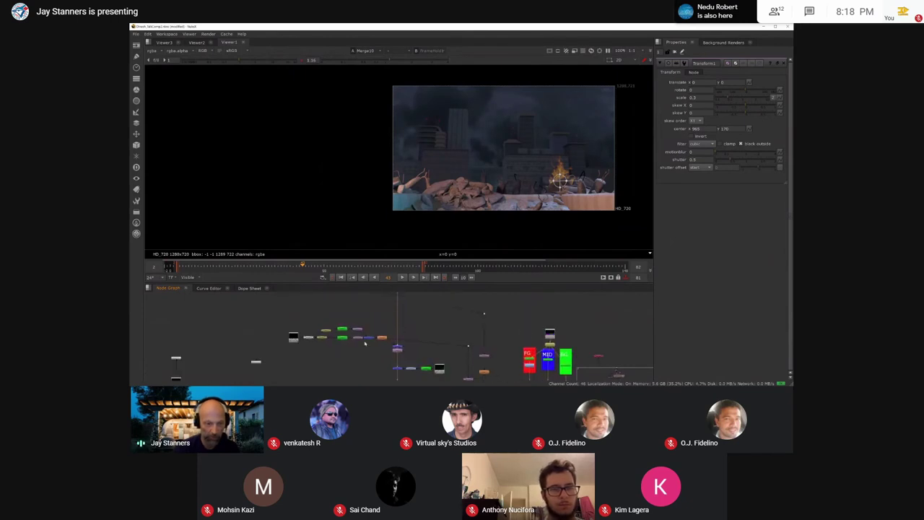
pyautogui.scroll(3, 293, 337)
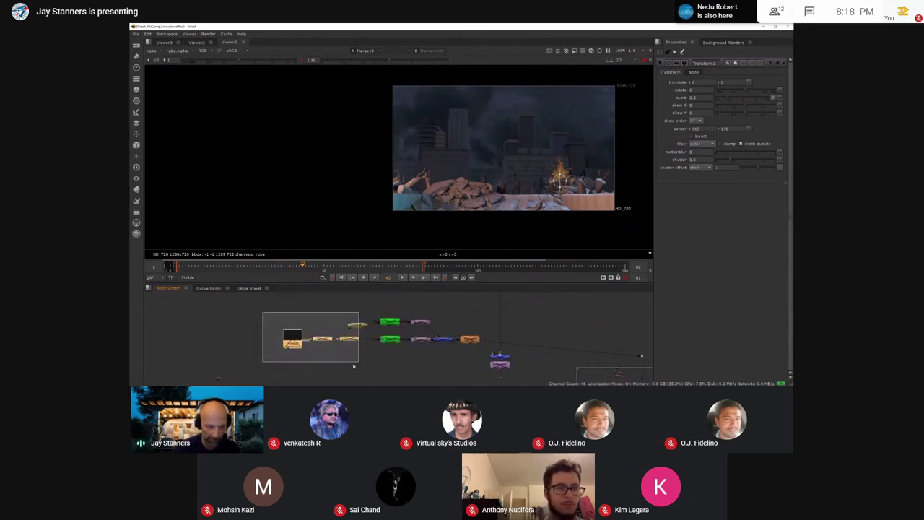
pyautogui.scroll(2, 322, 345)
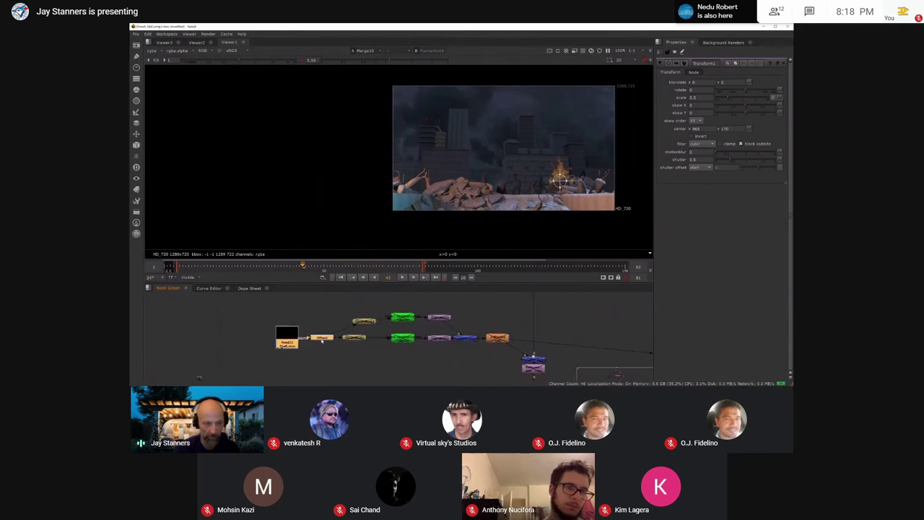
pyautogui.click(322, 339)
pyautogui.press('1')
pyautogui.click(347, 352)
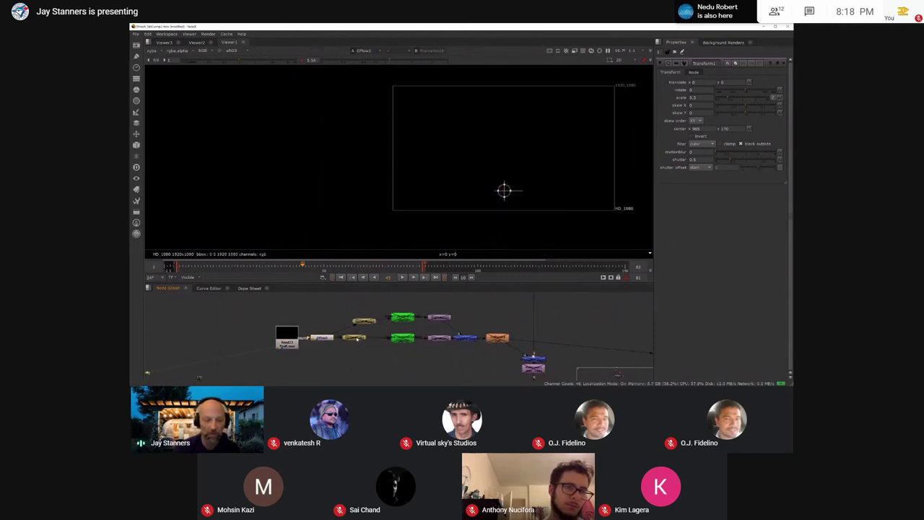
# Step: Display the outputs of the second fire branch's two TimeOffset nodes and open the properties of TimeOffset2
pyautogui.click(354, 338)
pyautogui.click(363, 322)
pyautogui.press('1')
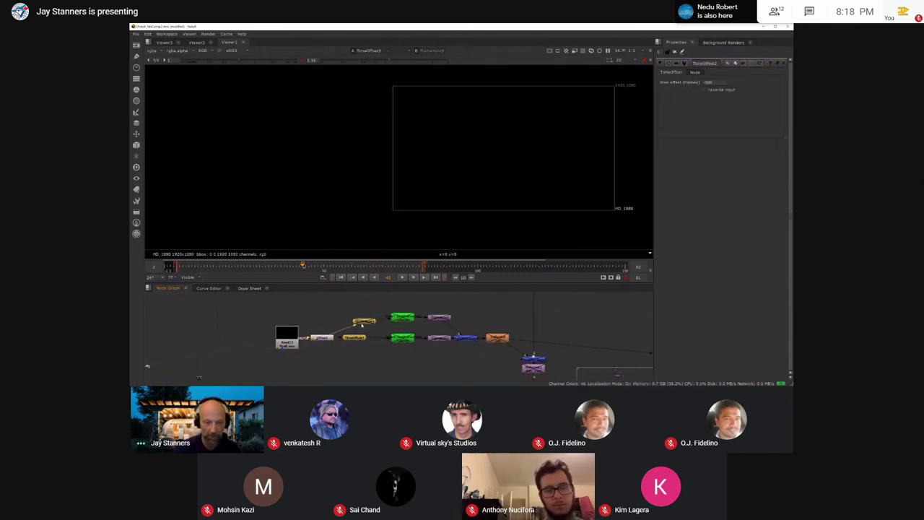
pyautogui.click(354, 338)
pyautogui.press('1')
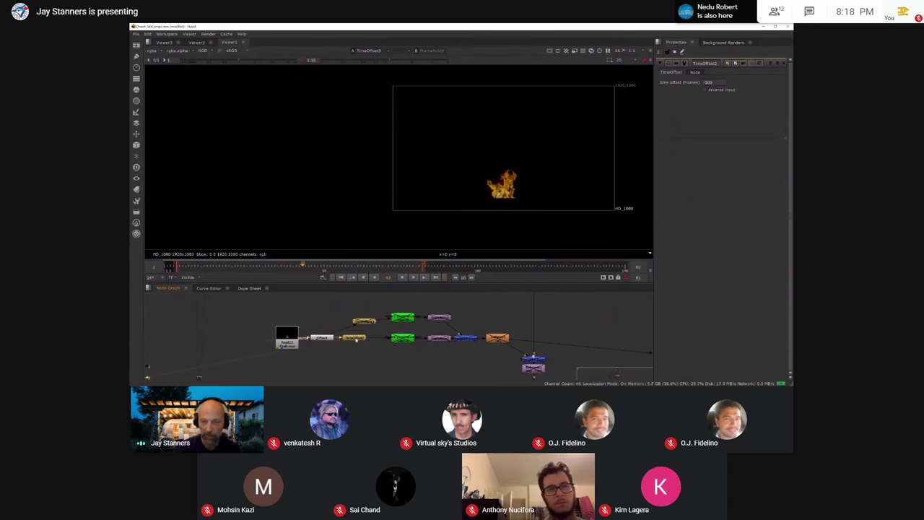
pyautogui.click(355, 338)
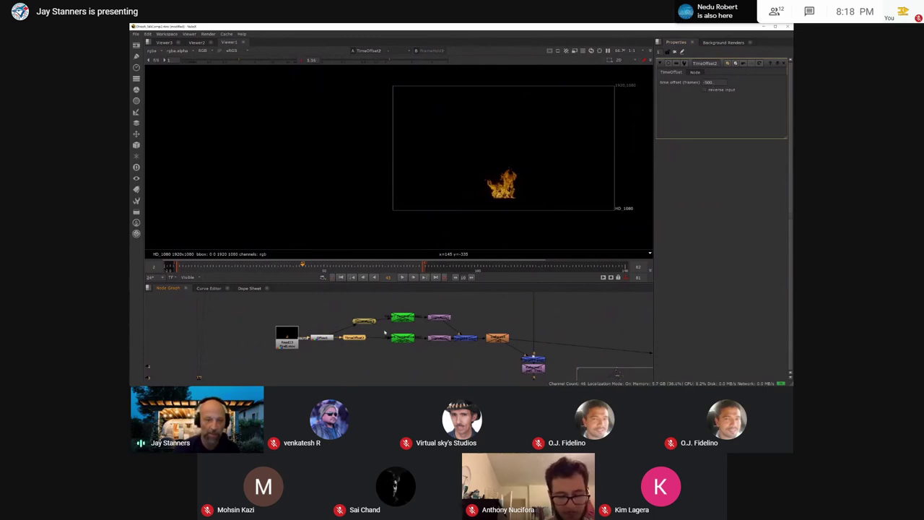
# Step: Open the luminance Keyer fed by TimeOffset2, display its output, and compare the alpha with the full color
pyautogui.moveTo(385, 333); pyautogui.dragTo(476, 363)
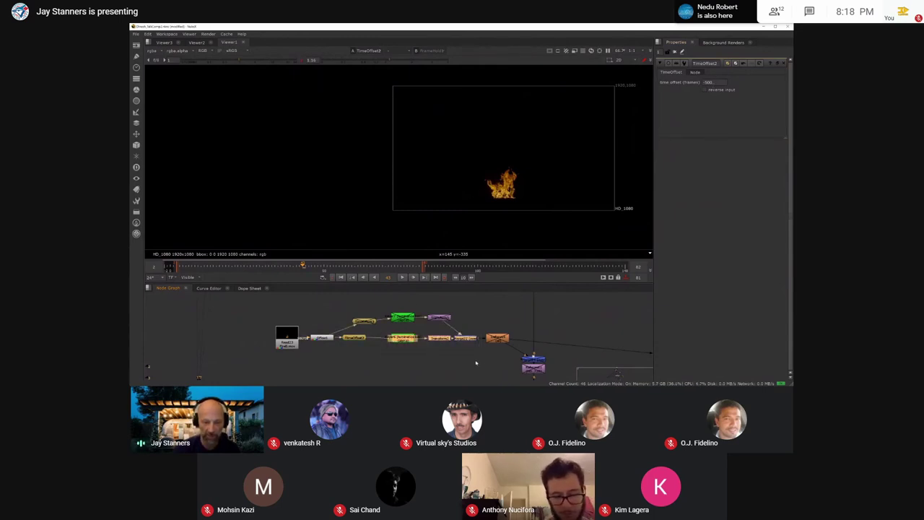
pyautogui.click(434, 353)
pyautogui.doubleClick(404, 338)
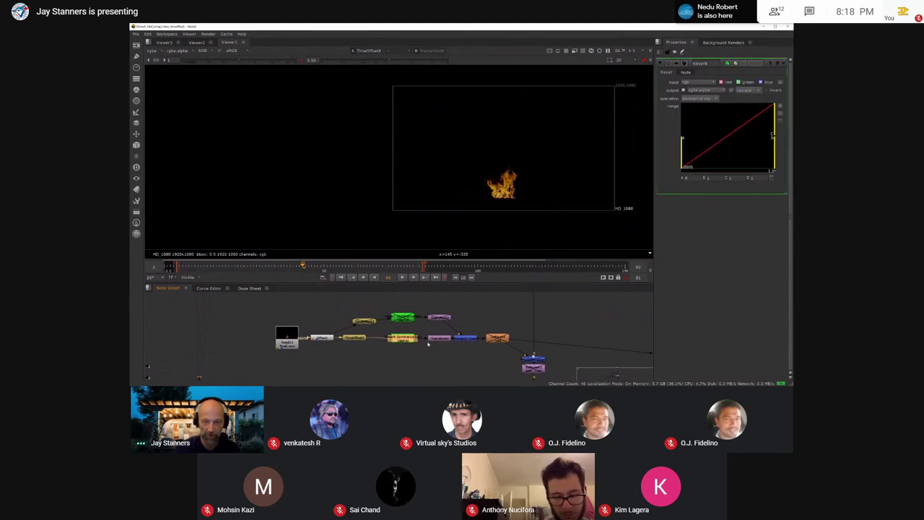
pyautogui.press('1')
pyautogui.click(422, 328)
pyautogui.press('a')
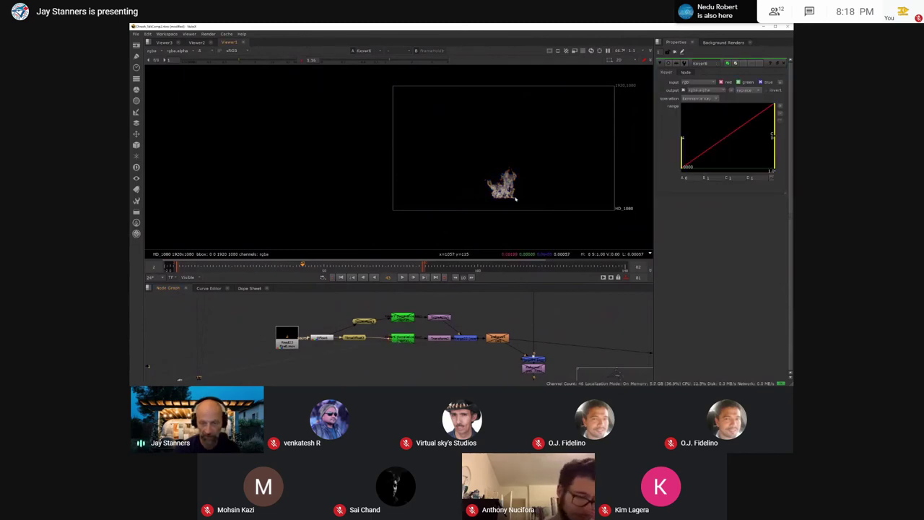
pyautogui.press('a')
# Step: Inspect the Transform2 properties and the OFlow output, and open the properties of the upper fire branch's TimeOffset node
pyautogui.doubleClick(432, 316)
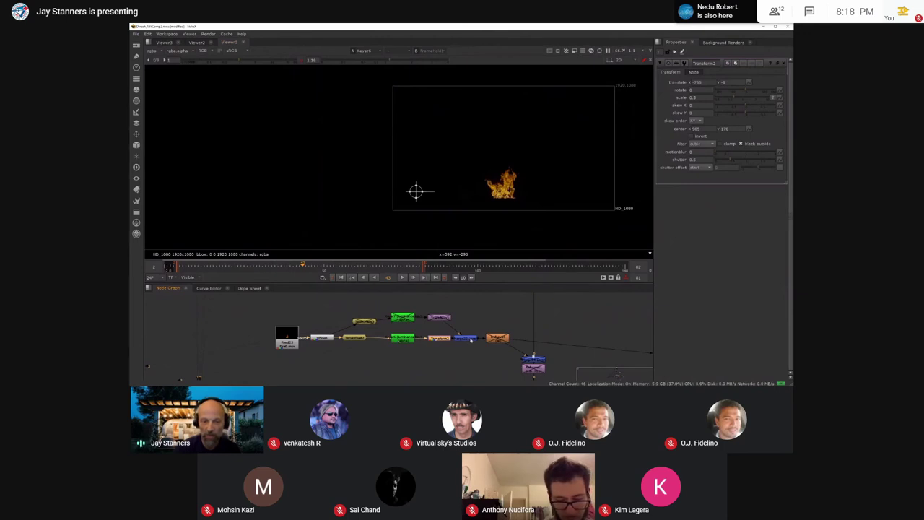
pyautogui.click(472, 339)
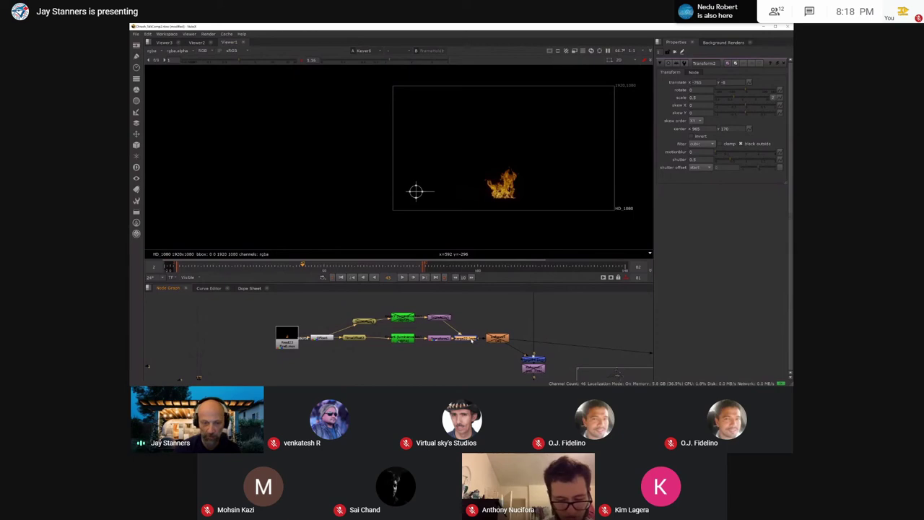
pyautogui.click(322, 337)
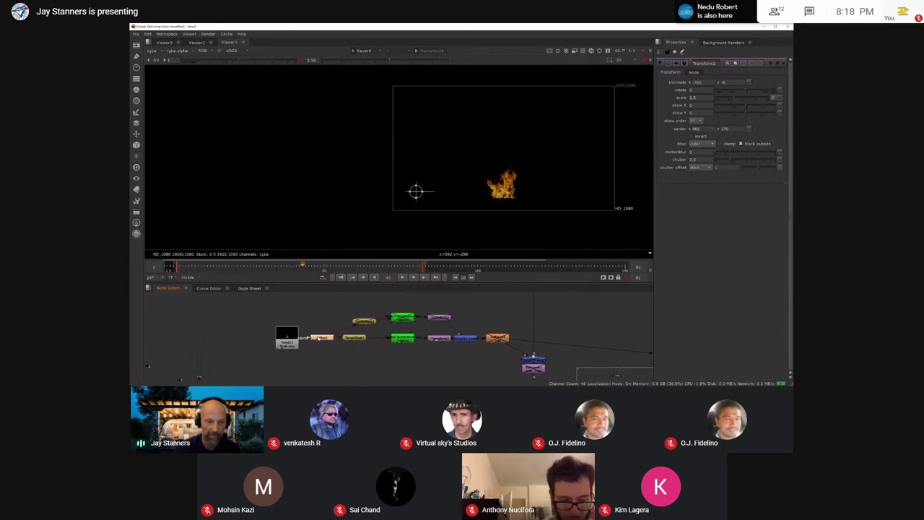
pyautogui.press('1')
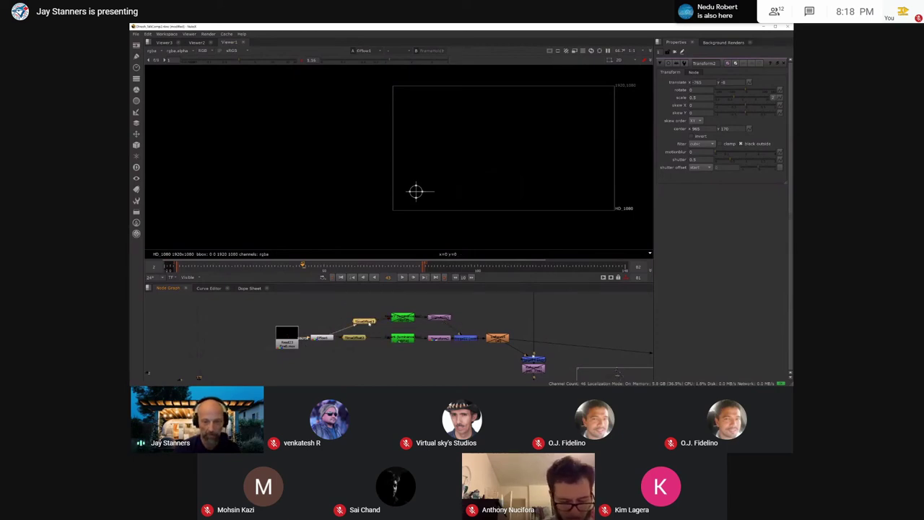
pyautogui.doubleClick(364, 321)
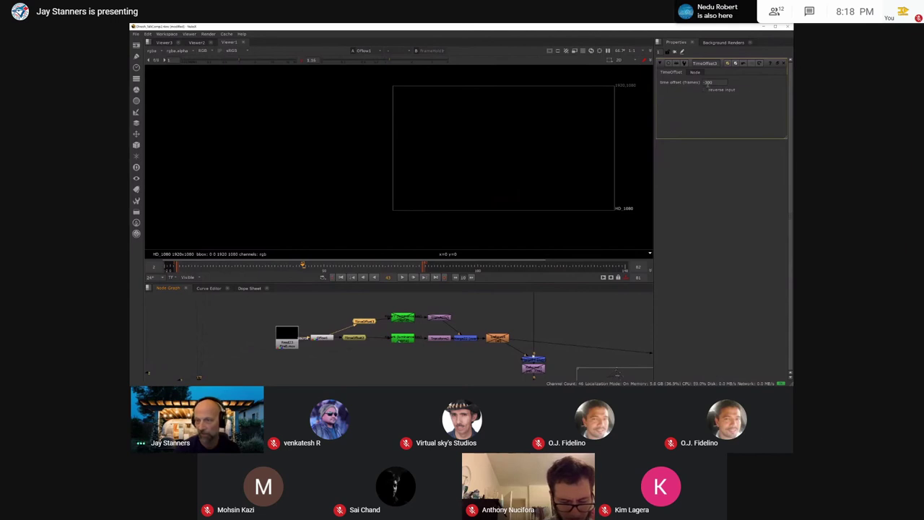
# Step: Select the upper fire branch's keyer and transform, and display the output of Merge22, where the two fire branches combine
pyautogui.moveTo(384, 306); pyautogui.dragTo(460, 329)
pyautogui.press('d')
pyautogui.click(472, 338)
pyautogui.press('1')
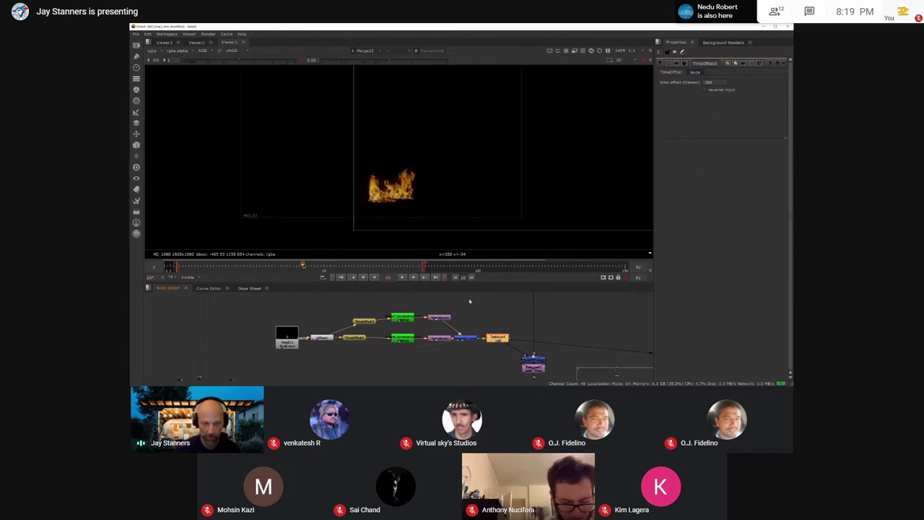
# Step: Display the output of the Reformat node below the merge that adds the second fire to the city background
pyautogui.scroll(-4, 459, 203)
pyautogui.scroll(-2, 549, 345)
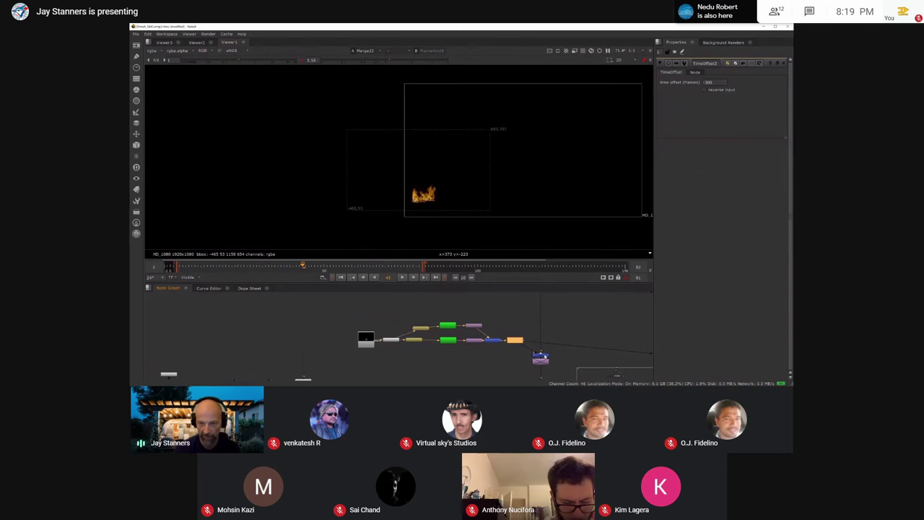
pyautogui.click(542, 361)
pyautogui.press('1')
pyautogui.click(525, 366)
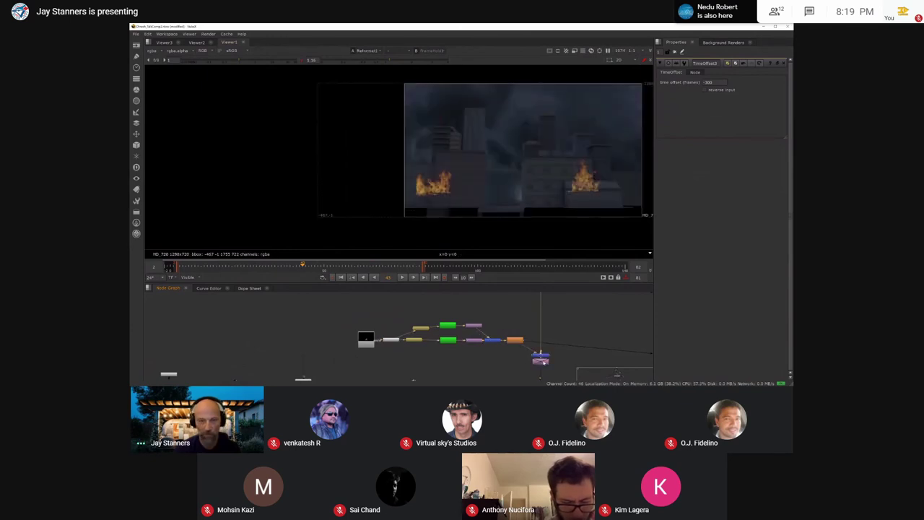
# Step: Display the downstream merge that places the rubble over the fires, and examine the fires behind the foreground debris up close
pyautogui.scroll(-3, 497, 192)
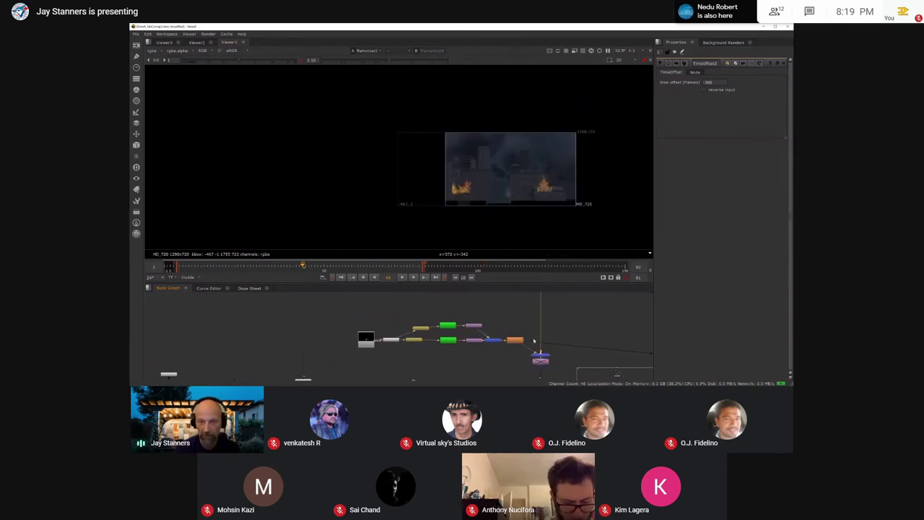
pyautogui.scroll(-4, 476, 329)
pyautogui.moveTo(457, 321); pyautogui.dragTo(460, 294, button='middle')
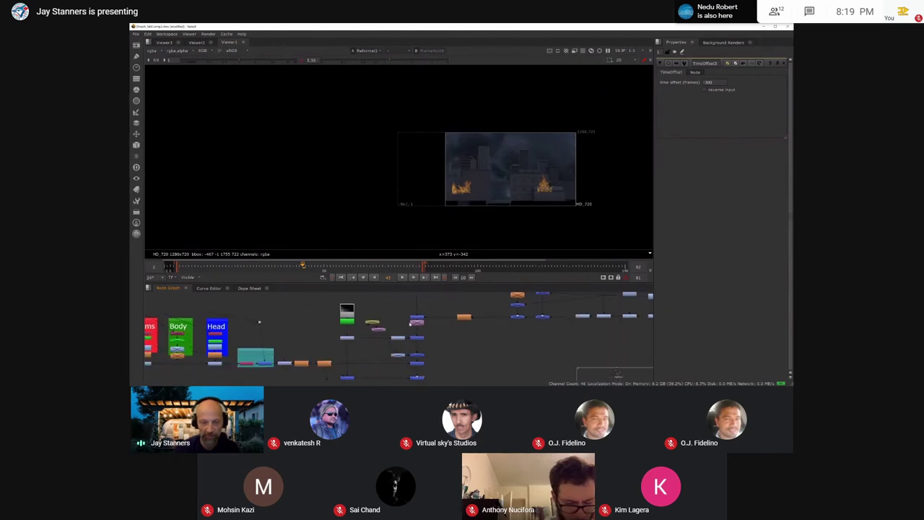
pyautogui.click(420, 318)
pyautogui.press('1')
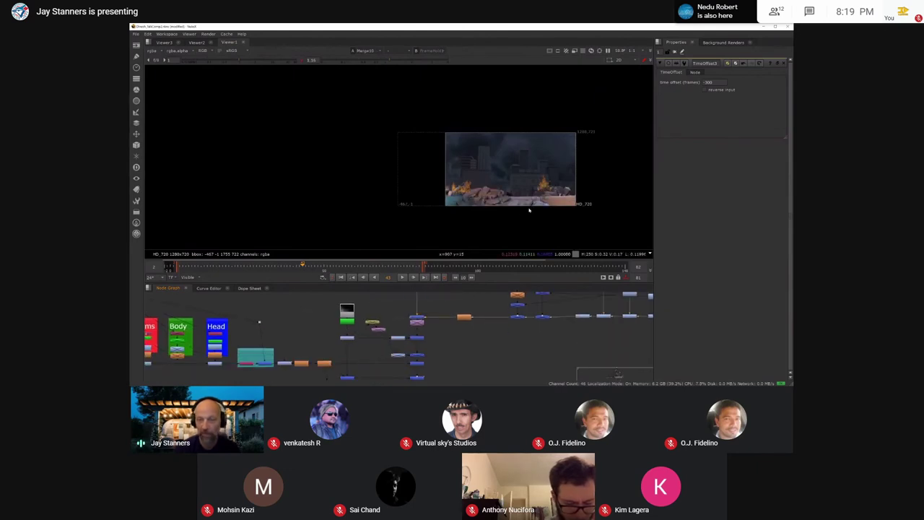
pyautogui.scroll(2, 547, 184)
pyautogui.scroll(-3, 474, 341)
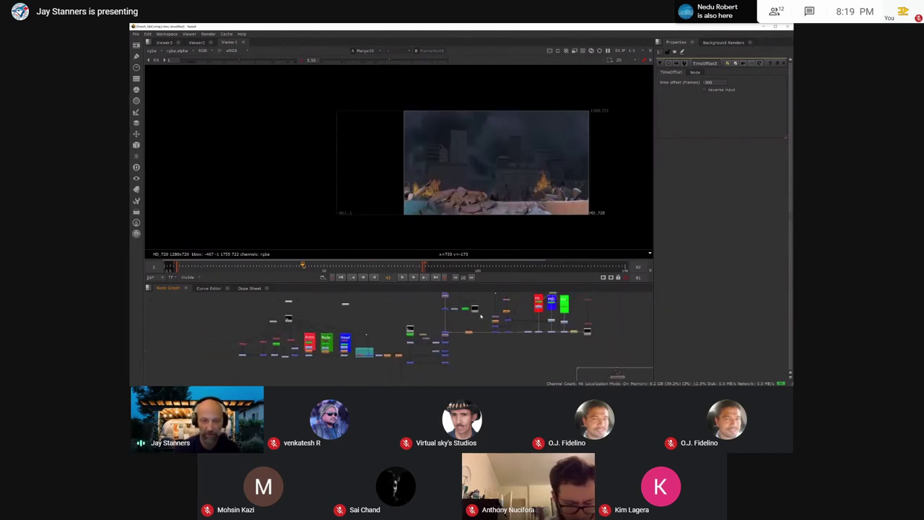
pyautogui.moveTo(481, 311); pyautogui.dragTo(386, 330, button='middle')
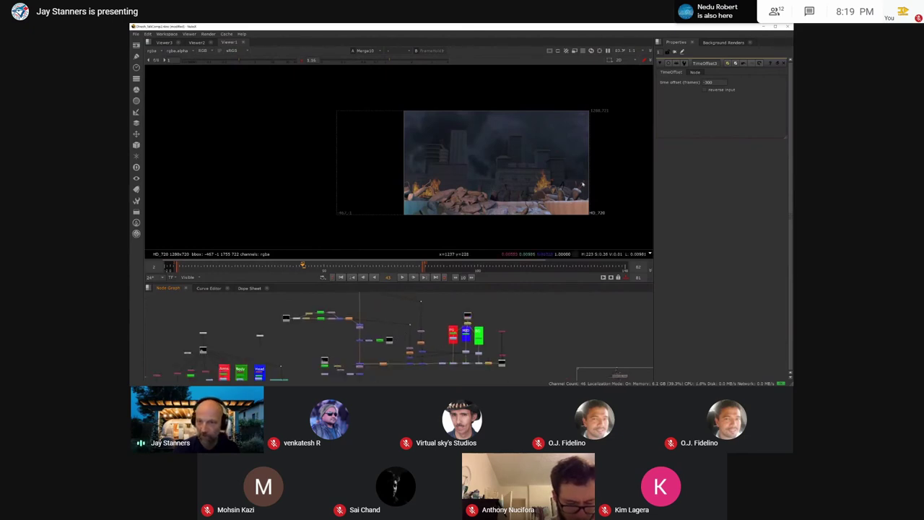
pyautogui.scroll(5, 556, 194)
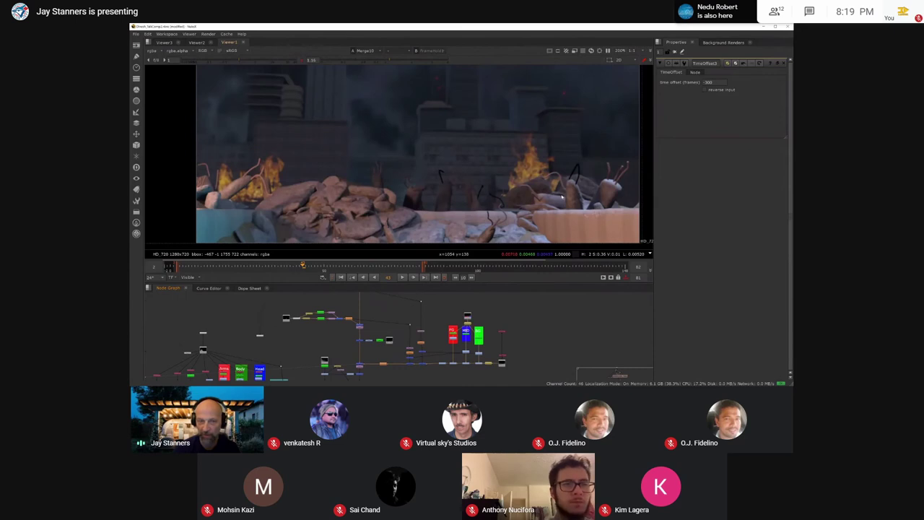
pyautogui.scroll(-2, 562, 195)
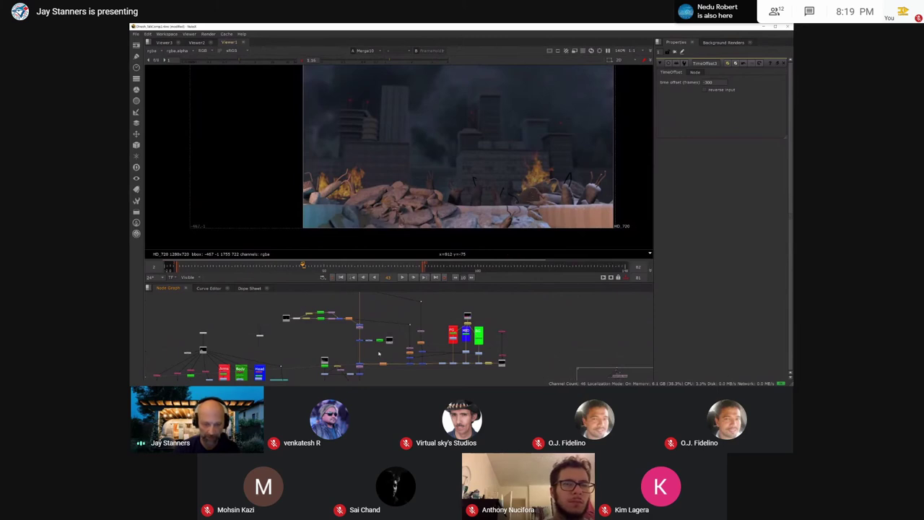
# Step: Trace the fire branch's connection through the node graph and display the output of the Dot feeding the fire light setup
pyautogui.moveTo(431, 308); pyautogui.dragTo(428, 346, button='middle')
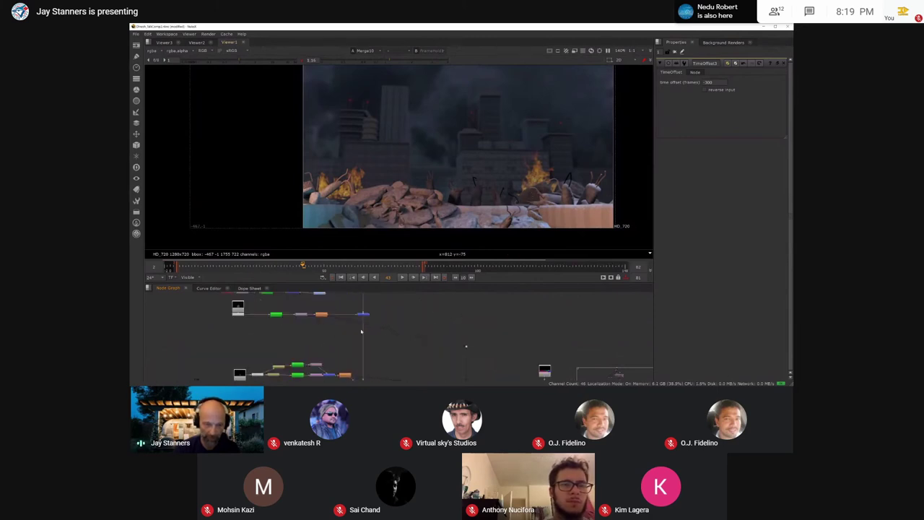
pyautogui.scroll(4, 433, 338)
pyautogui.scroll(-5, 408, 319)
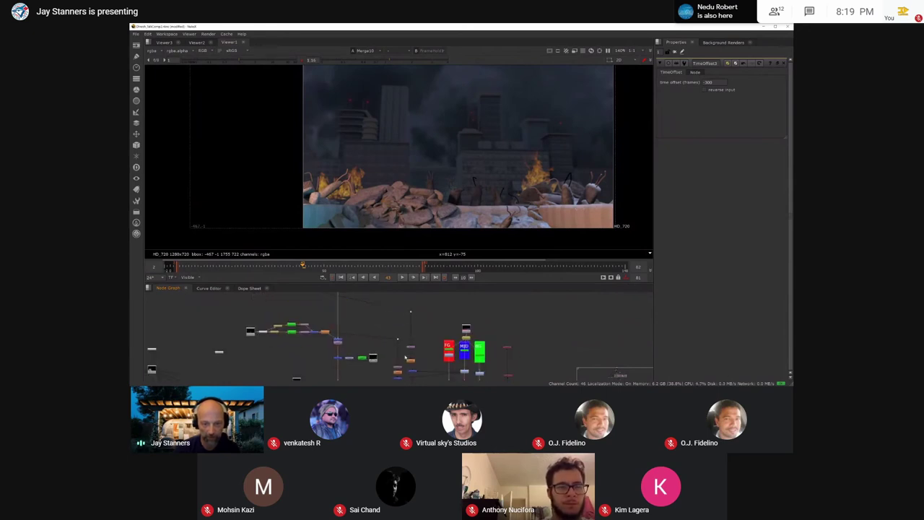
pyautogui.click(411, 313)
pyautogui.press('1')
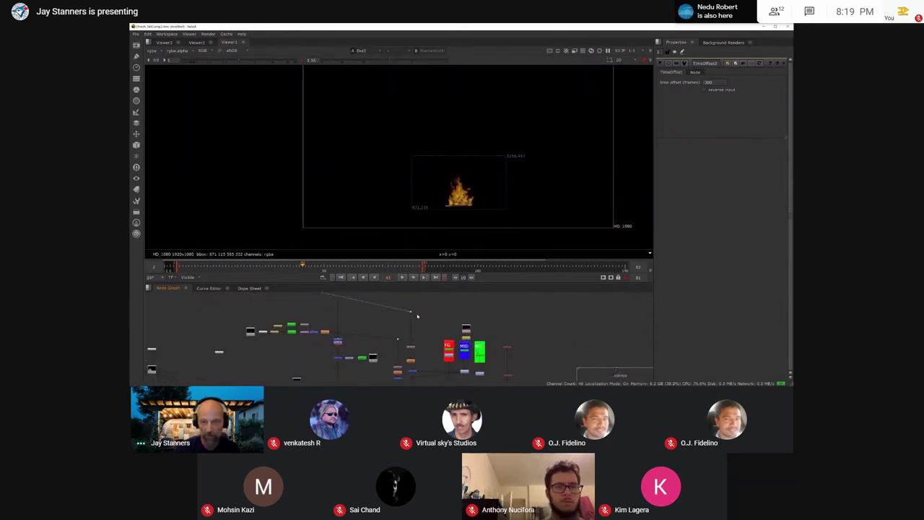
# Step: Open the properties of the Transform below the Dot and display its scaled and repositioned fire
pyautogui.moveTo(417, 356); pyautogui.dragTo(408, 320, button='middle')
pyautogui.scroll(3, 408, 320)
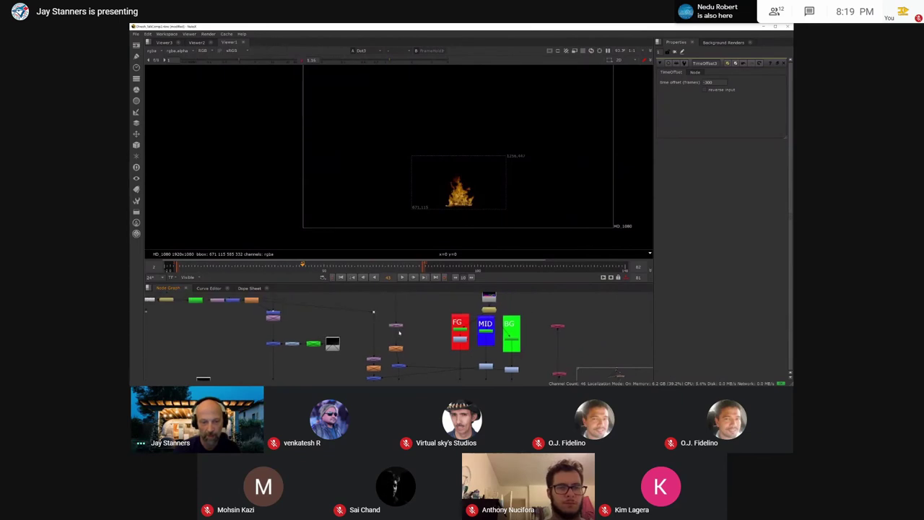
pyautogui.doubleClick(396, 325)
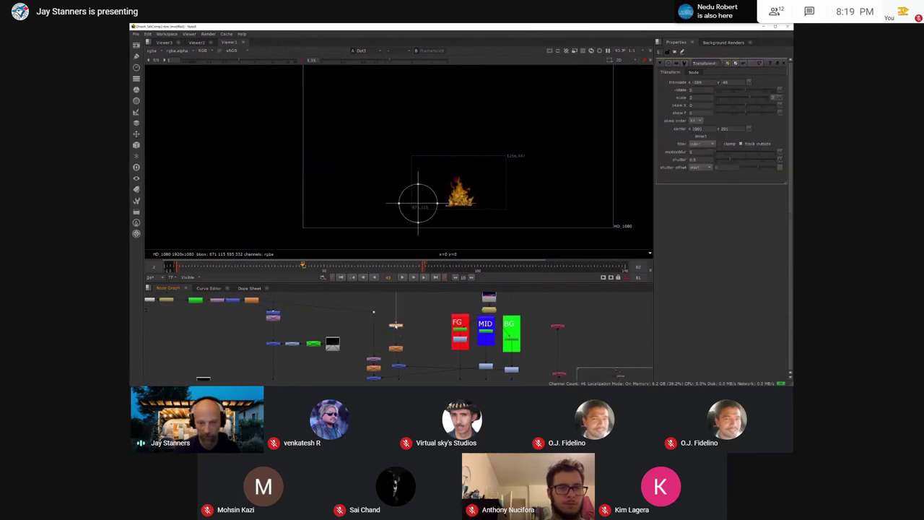
pyautogui.press('1')
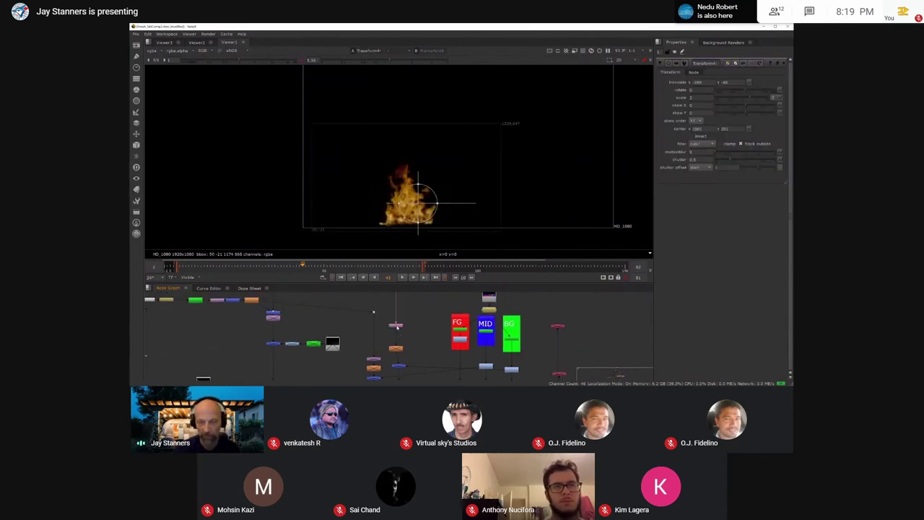
# Step: Open the properties of the Blur1 node below that Transform and display the blurred fire
pyautogui.scroll(2, 387, 353)
pyautogui.doubleClick(394, 349)
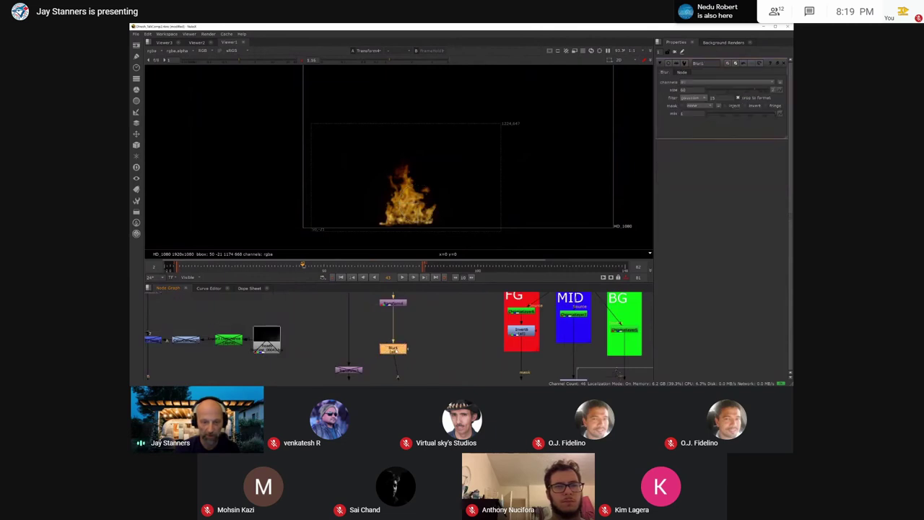
pyautogui.press('1')
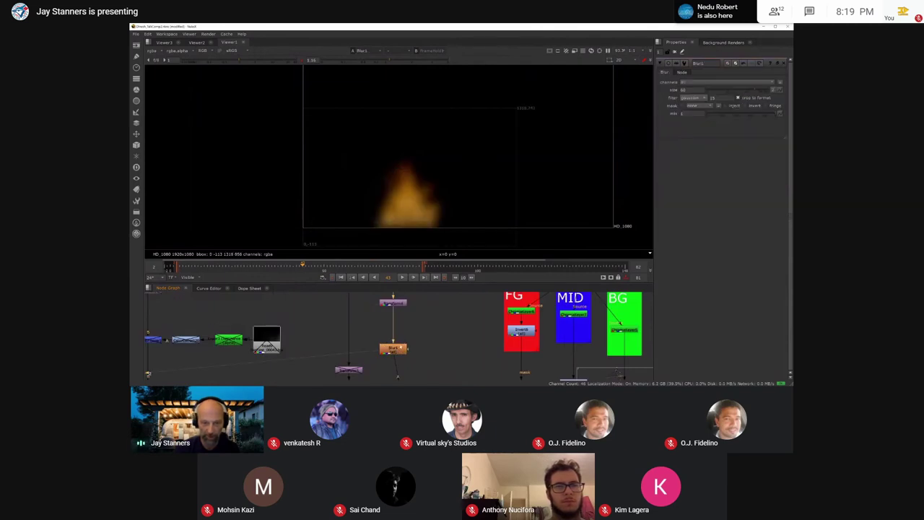
pyautogui.click(397, 346)
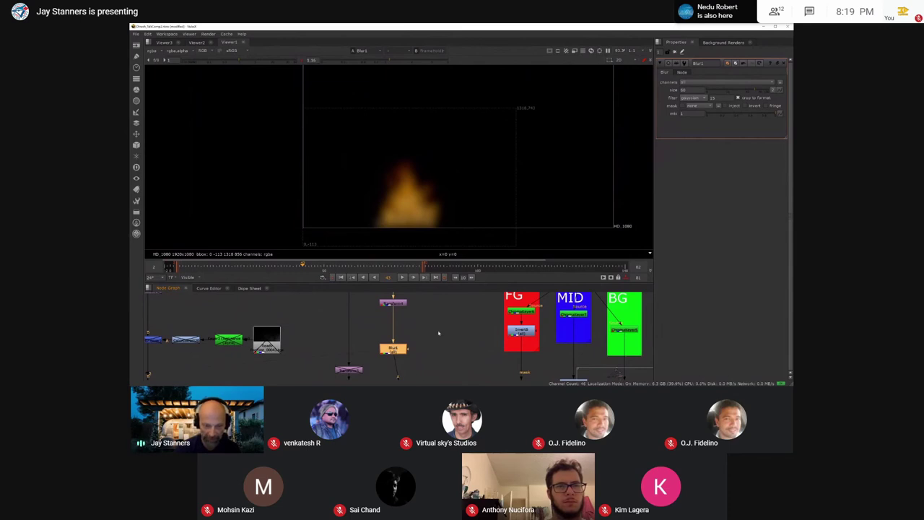
# Step: Display the output of the Invert node below the BG group and switch the viewer to its alpha channel
pyautogui.scroll(-2, 438, 333)
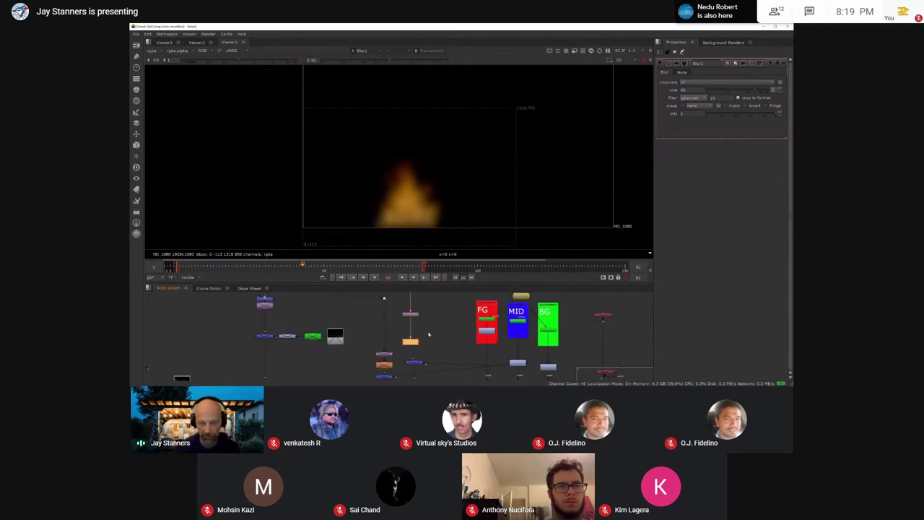
pyautogui.moveTo(409, 358); pyautogui.dragTo(399, 337, button='middle')
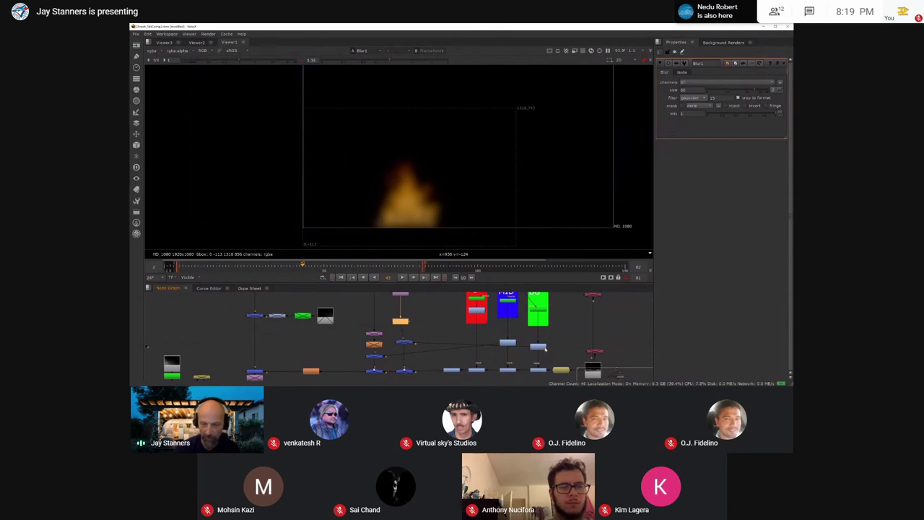
pyautogui.scroll(-3, 457, 362)
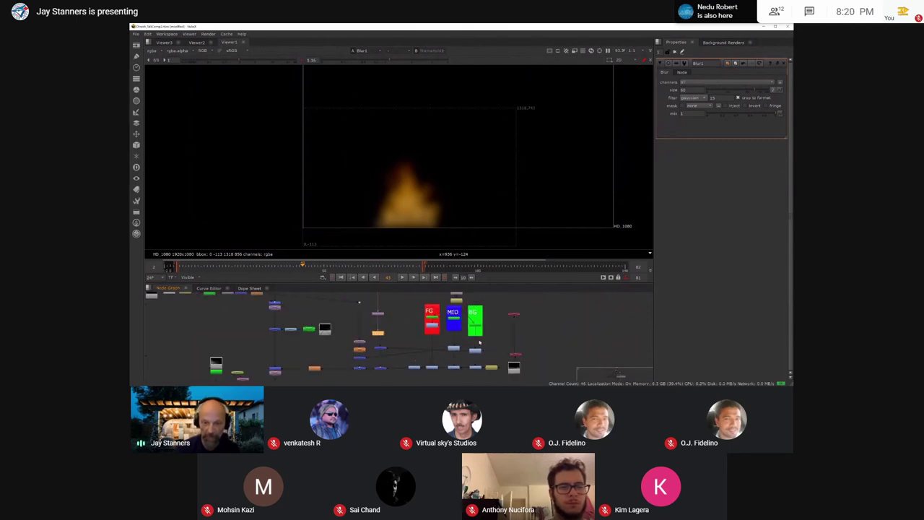
pyautogui.scroll(2, 475, 348)
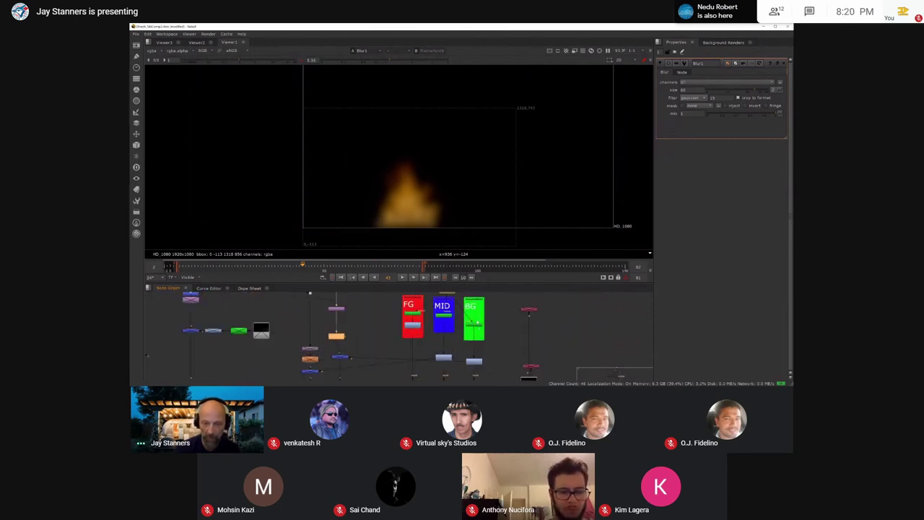
pyautogui.click(474, 359)
pyautogui.press('1')
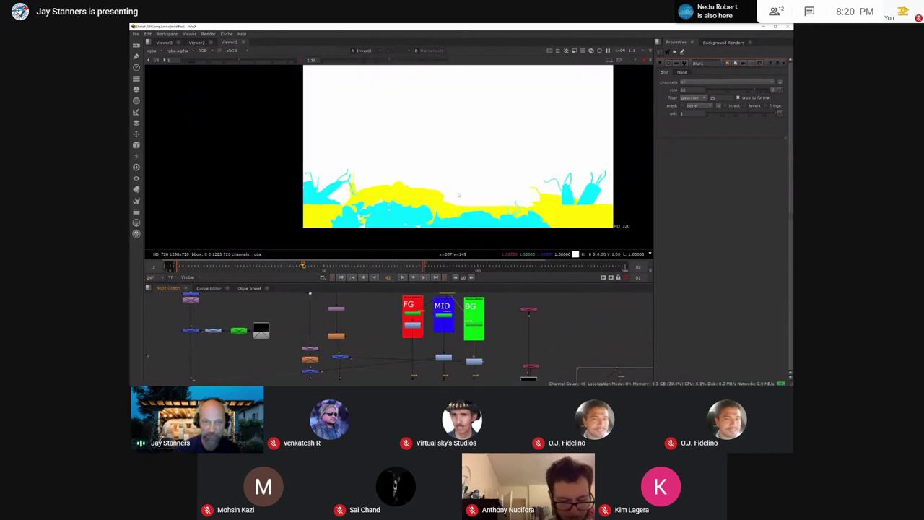
pyautogui.press('a')
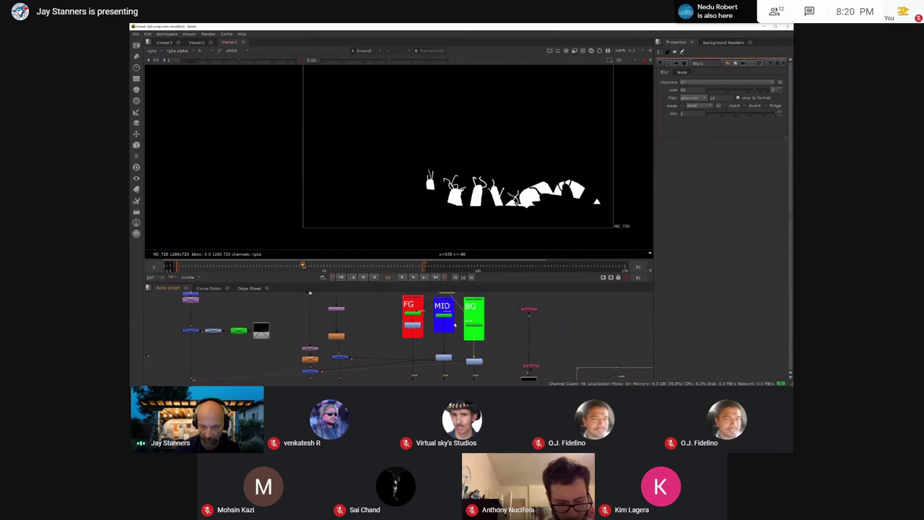
# Step: Display the merge that masks the blurred fire with the rubble matte, and compare it in color with Blur1
pyautogui.moveTo(454, 324); pyautogui.dragTo(452, 299, button='middle')
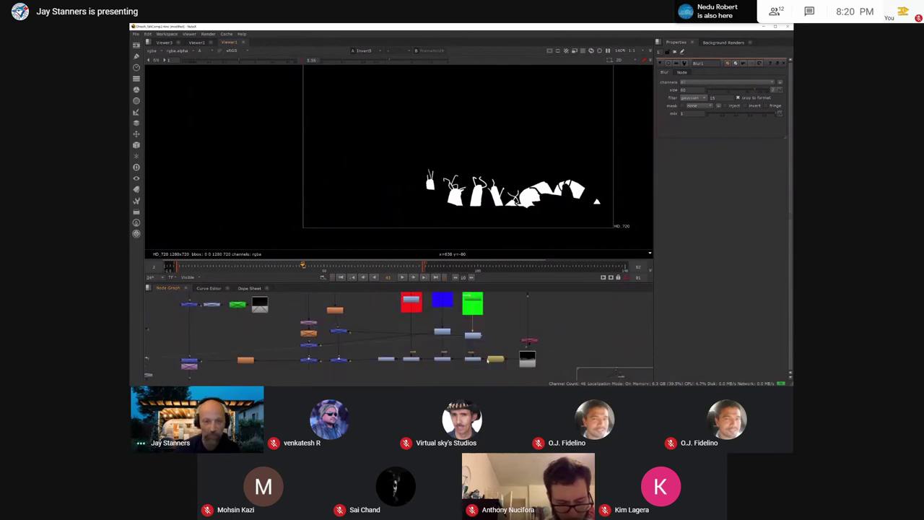
pyautogui.click(339, 330)
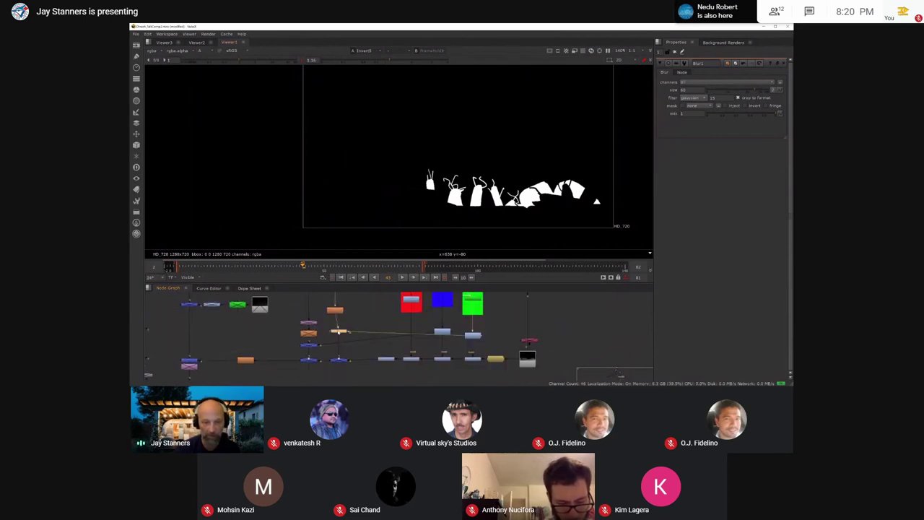
pyautogui.press('1')
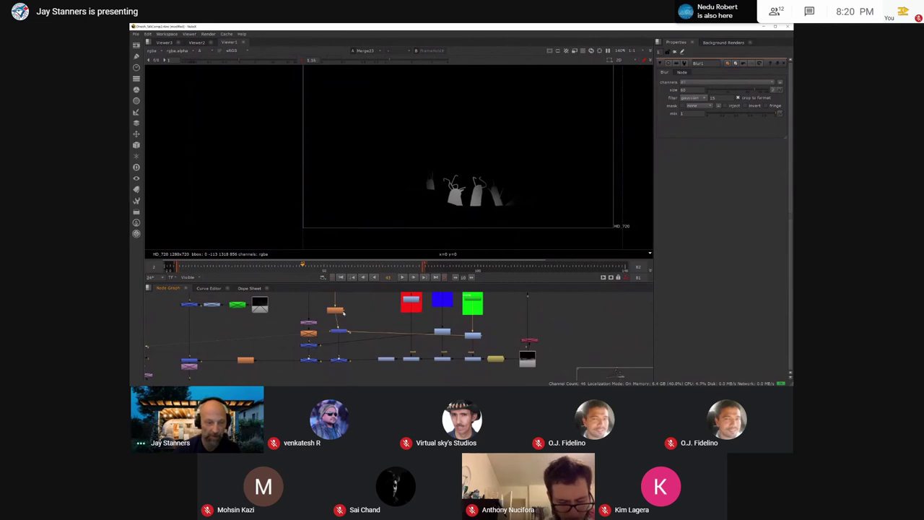
pyautogui.click(341, 311)
pyautogui.press('1')
pyautogui.click(339, 331)
pyautogui.press('1')
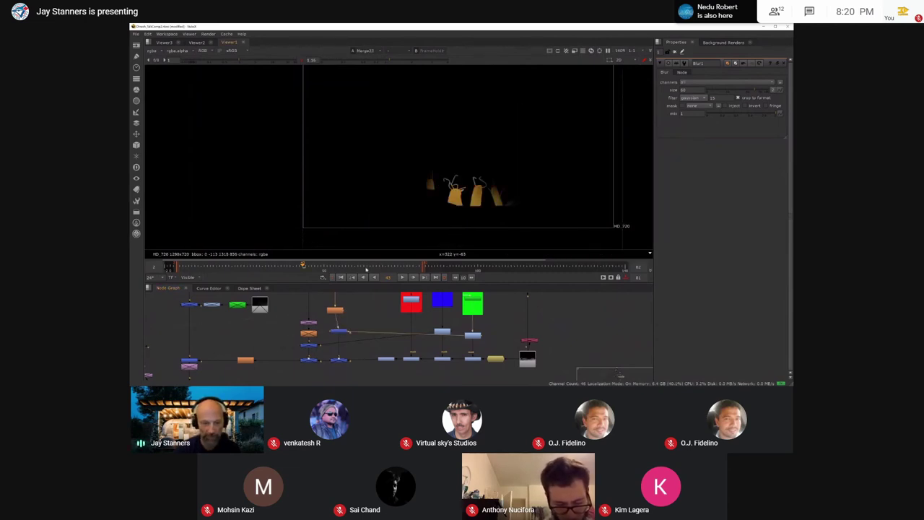
# Step: Open the properties of the fire-light Merge24 with the plus operation, and display the downstream merge that combines the rubble with the burning city
pyautogui.click(340, 360)
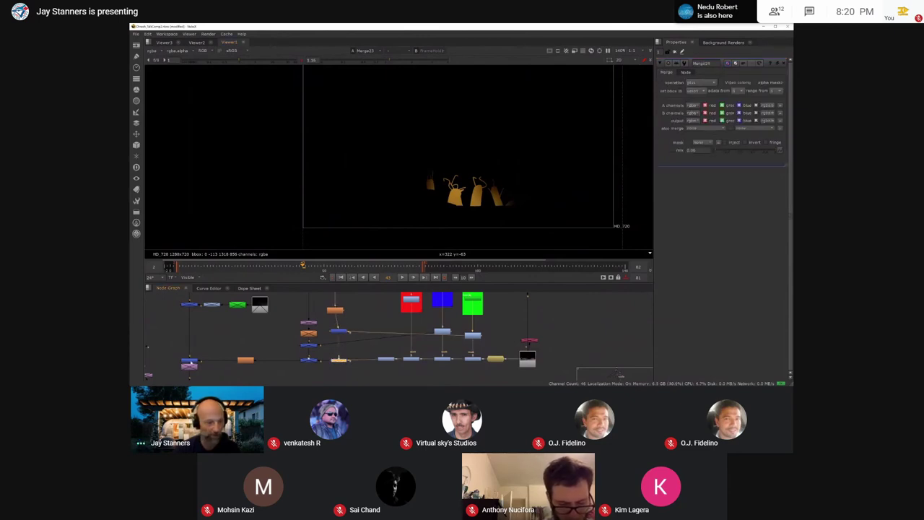
pyautogui.press('1')
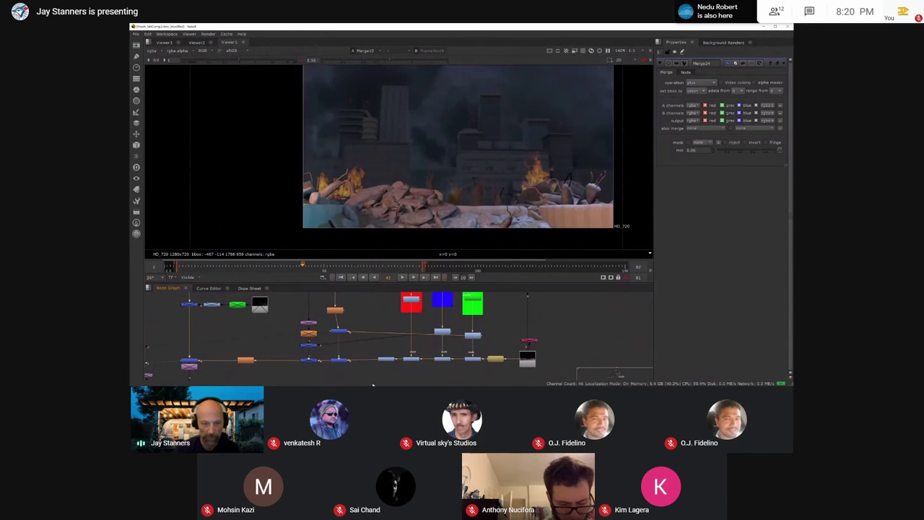
pyautogui.click(344, 363)
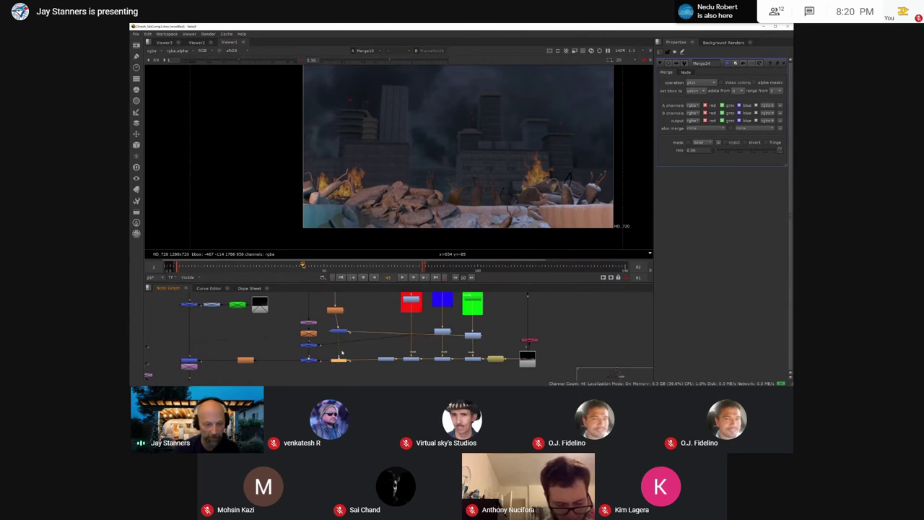
# Step: Select the fire-light merges on the rubble branch and toggle them off and on to compare their glow in the composite
pyautogui.scroll(-3, 349, 334)
pyautogui.moveTo(351, 327); pyautogui.dragTo(366, 350, button='middle')
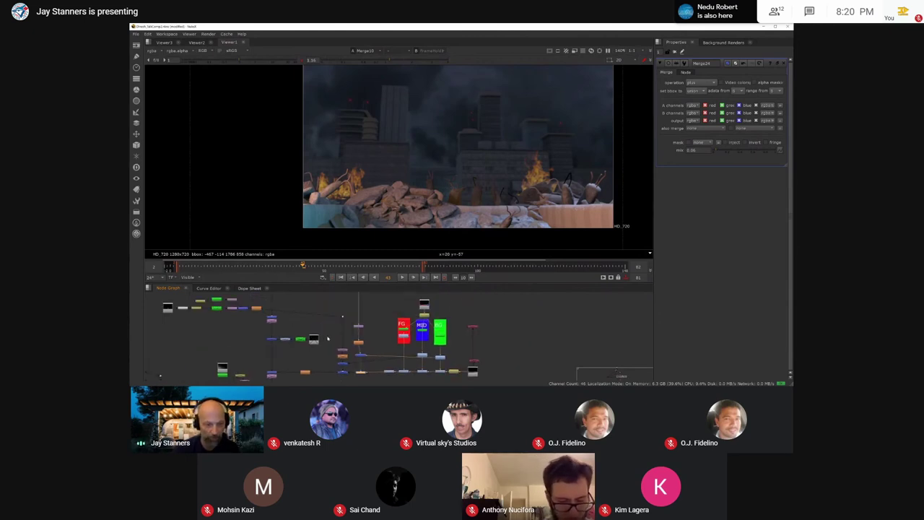
pyautogui.moveTo(328, 338); pyautogui.dragTo(352, 377)
pyautogui.click(352, 375)
pyautogui.moveTo(343, 316); pyautogui.dragTo(349, 345)
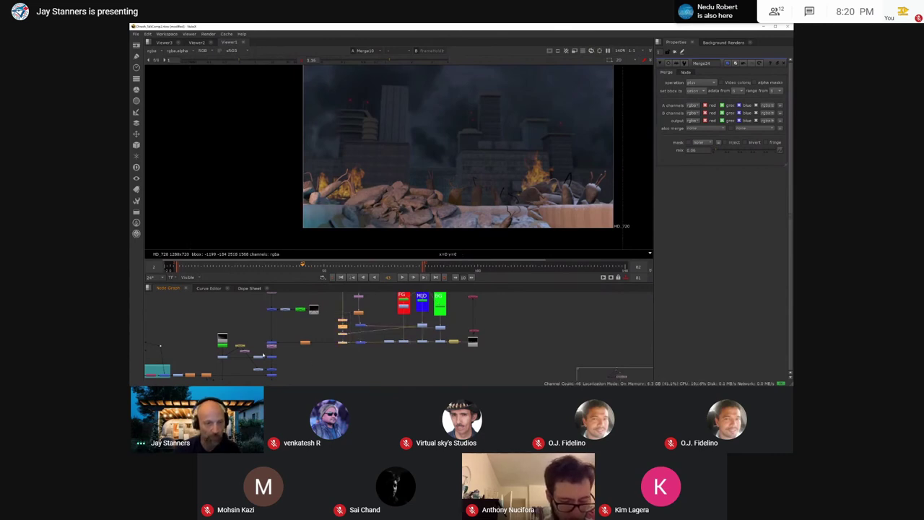
pyautogui.click(329, 343)
pyautogui.moveTo(329, 343); pyautogui.dragTo(372, 359)
pyautogui.press('d')
pyautogui.press('d')
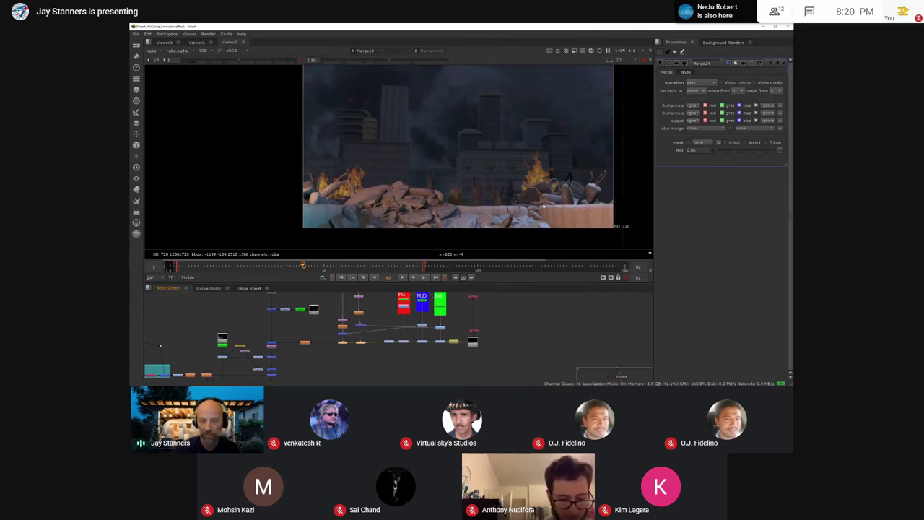
# Step: Locate the fog branch beside the main background pipe and display the raw fog footage from Read9
pyautogui.scroll(-2, 363, 352)
pyautogui.moveTo(332, 358); pyautogui.dragTo(411, 377, button='middle')
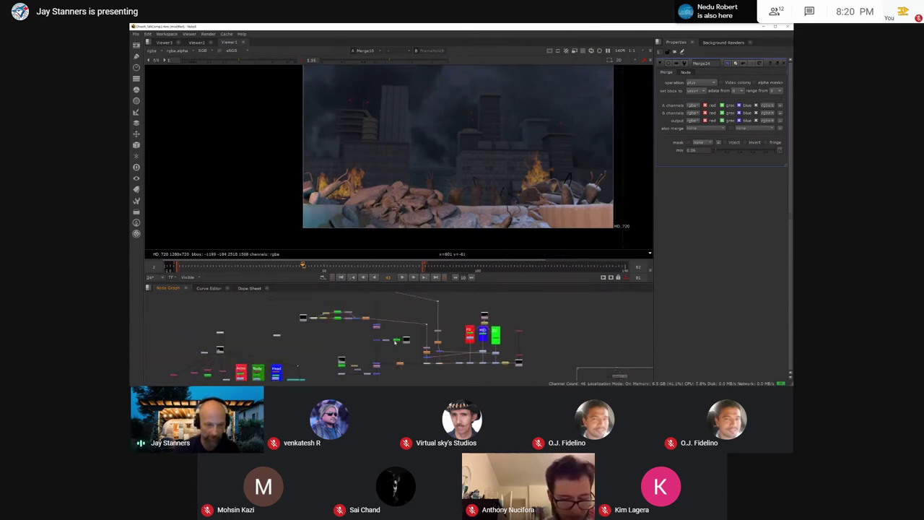
pyautogui.moveTo(393, 338); pyautogui.dragTo(397, 377, button='middle')
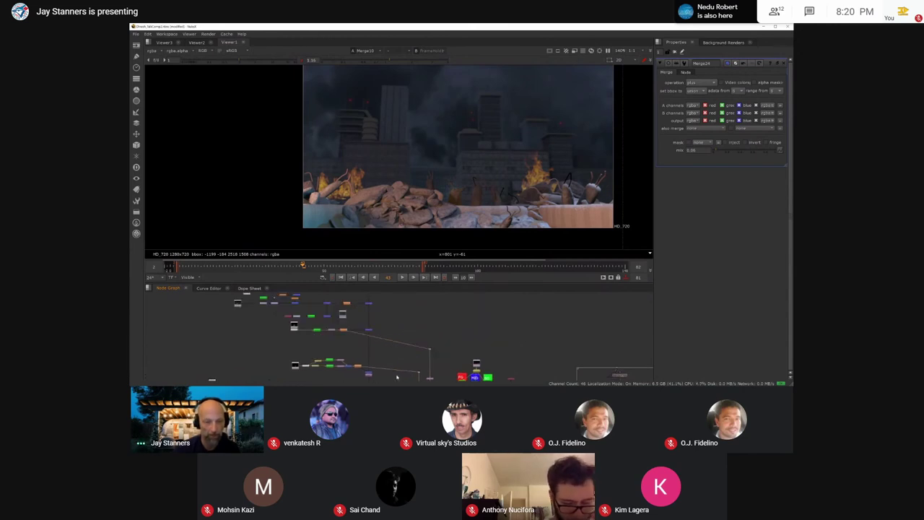
pyautogui.scroll(3, 397, 377)
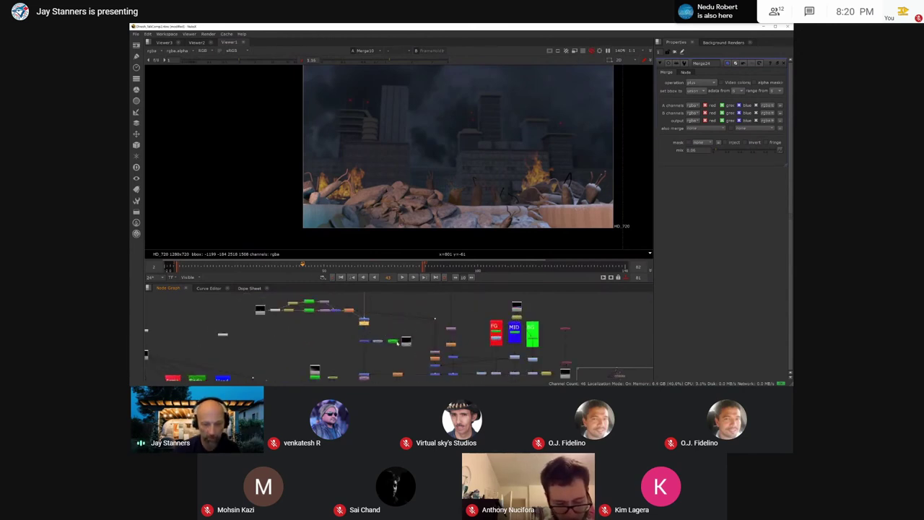
pyautogui.scroll(4, 397, 343)
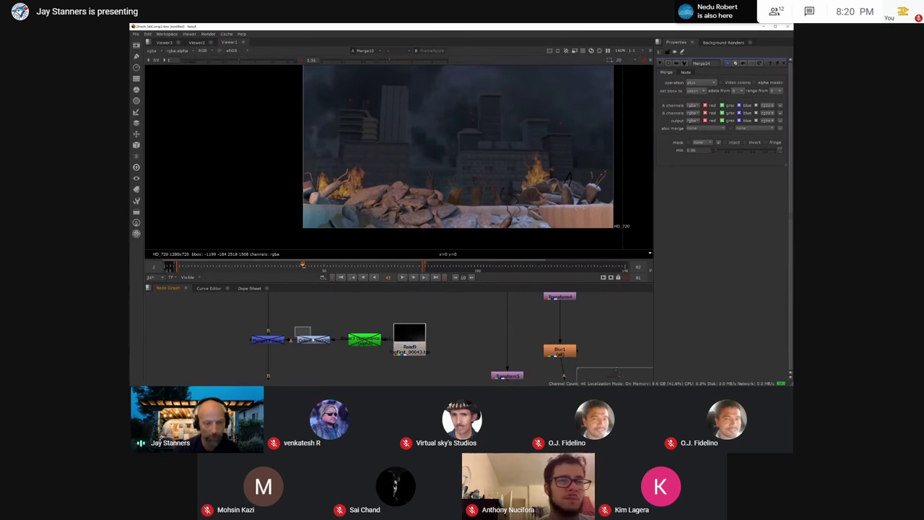
pyautogui.press('1')
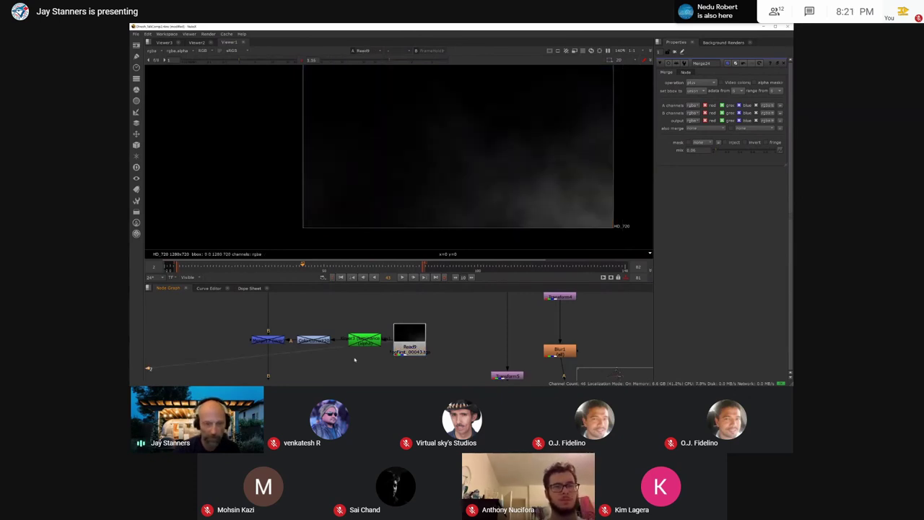
# Step: Enable the fog's luminance Keyer3 and ColorCorrect20, opening their properties, and display the color-corrected fog
pyautogui.doubleClick(363, 340)
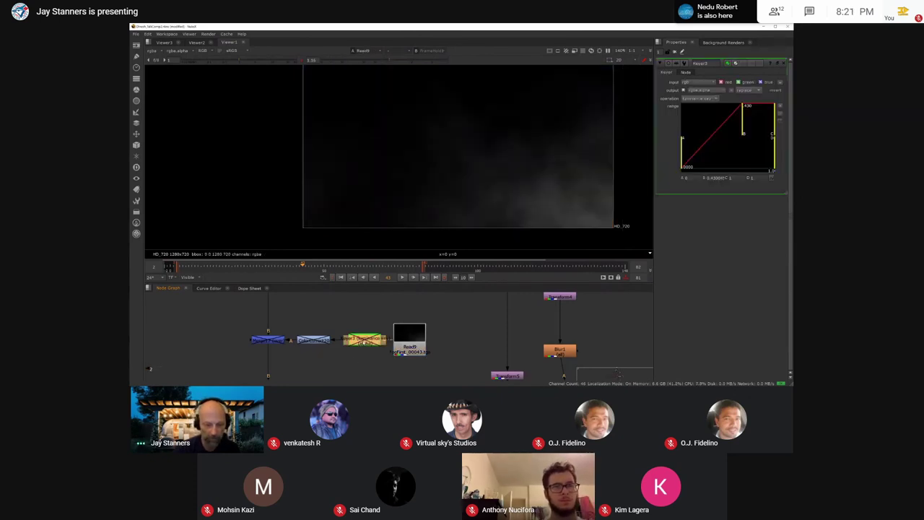
pyautogui.doubleClick(312, 340)
pyautogui.press('1')
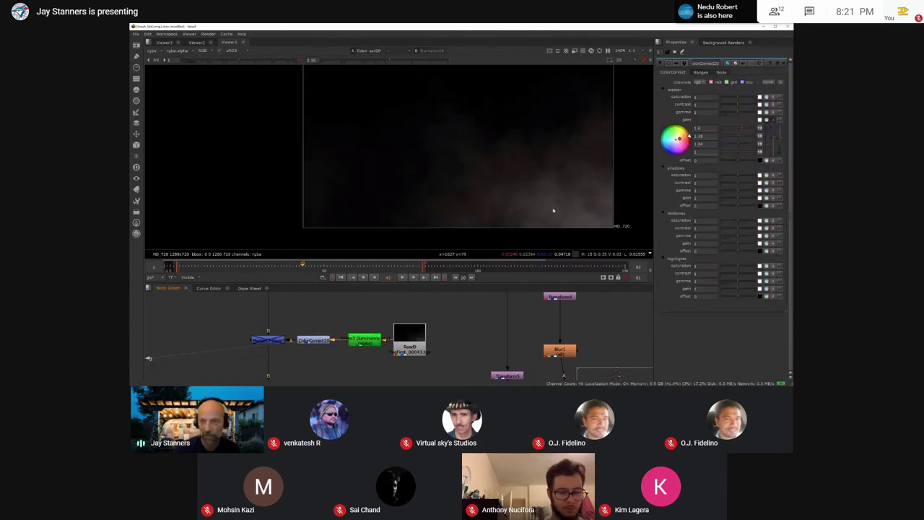
# Step: Display Merge17, which puts the fog over the burning city, and compare the result with the merge enabled and disabled
pyautogui.click(275, 340)
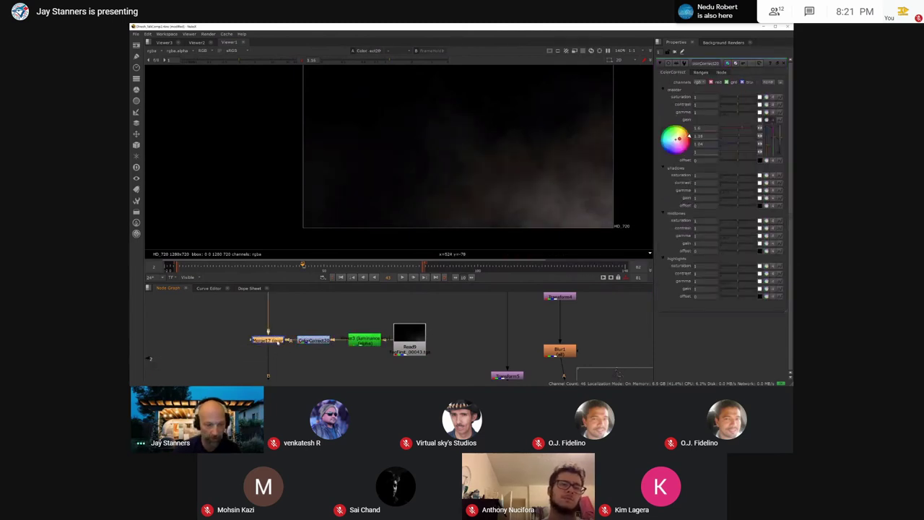
pyautogui.press('1')
pyautogui.scroll(-3, 458, 171)
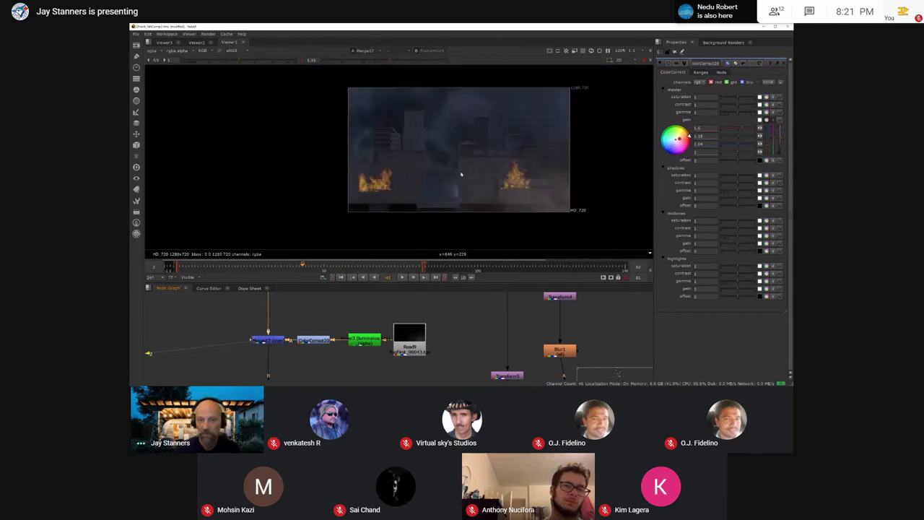
pyautogui.moveTo(318, 371); pyautogui.dragTo(426, 351, button='middle')
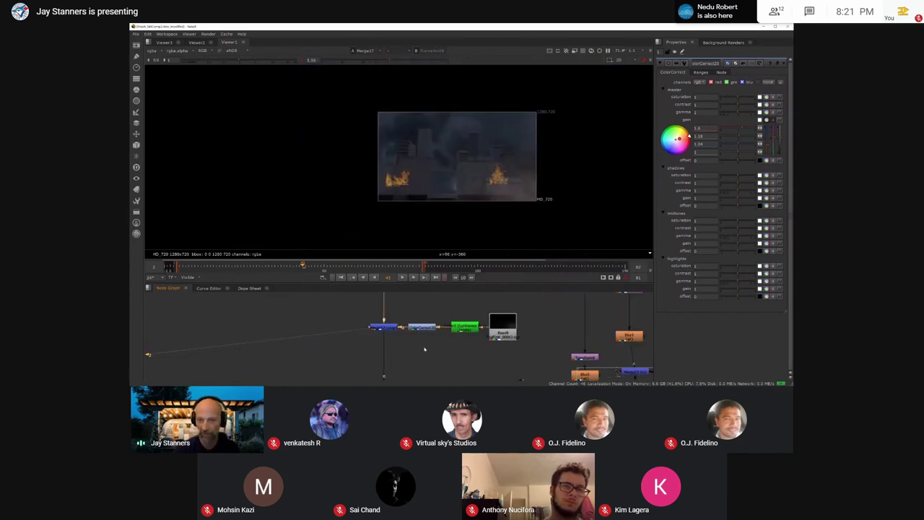
pyautogui.scroll(2, 417, 339)
pyautogui.click(367, 323)
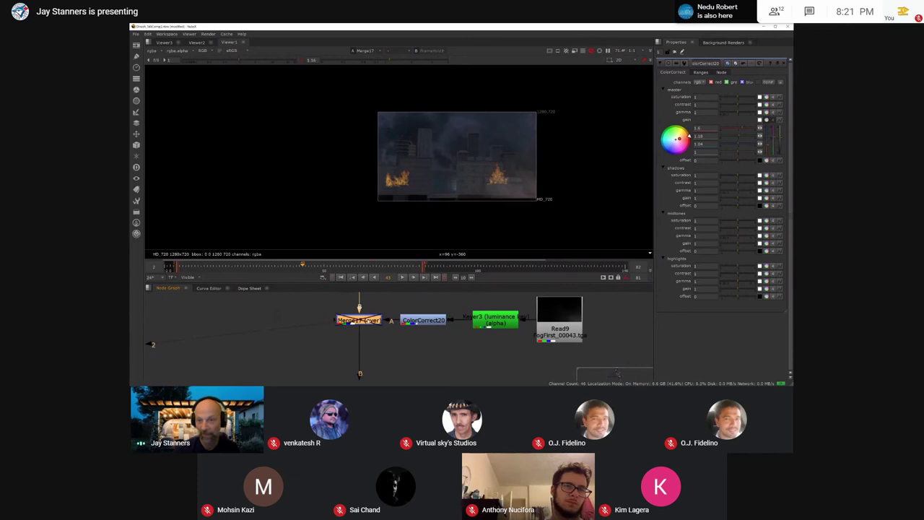
# Step: Display the merge that adds the robot to the background, and compare that composite with the Merge17 fog on and off
pyautogui.scroll(-5, 425, 357)
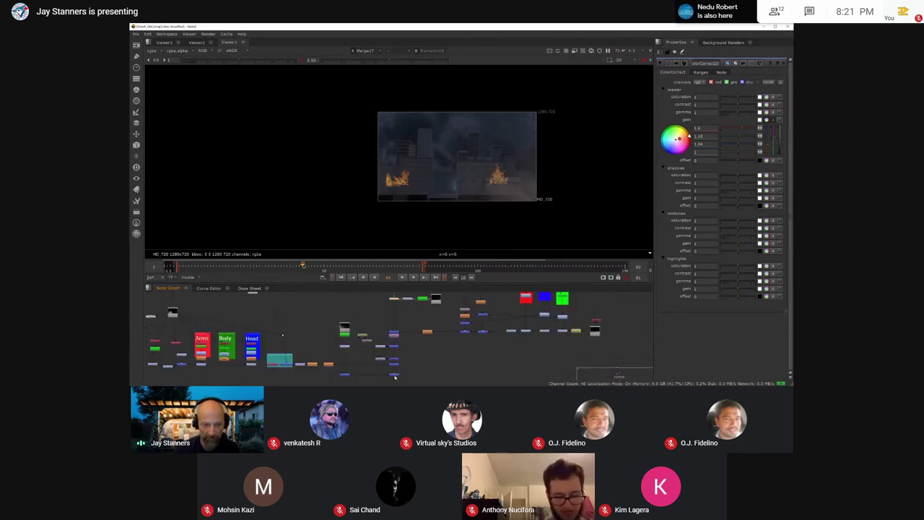
pyautogui.click(395, 376)
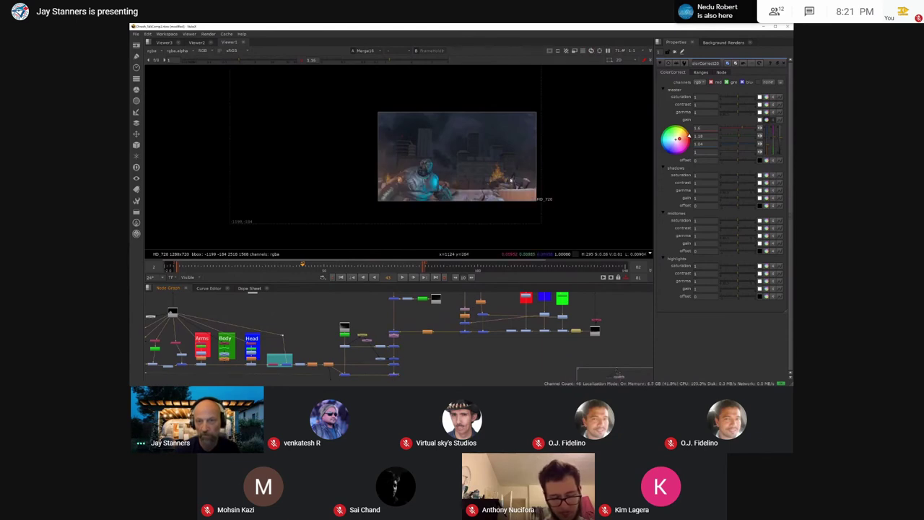
pyautogui.scroll(2, 391, 381)
pyautogui.scroll(1, 389, 356)
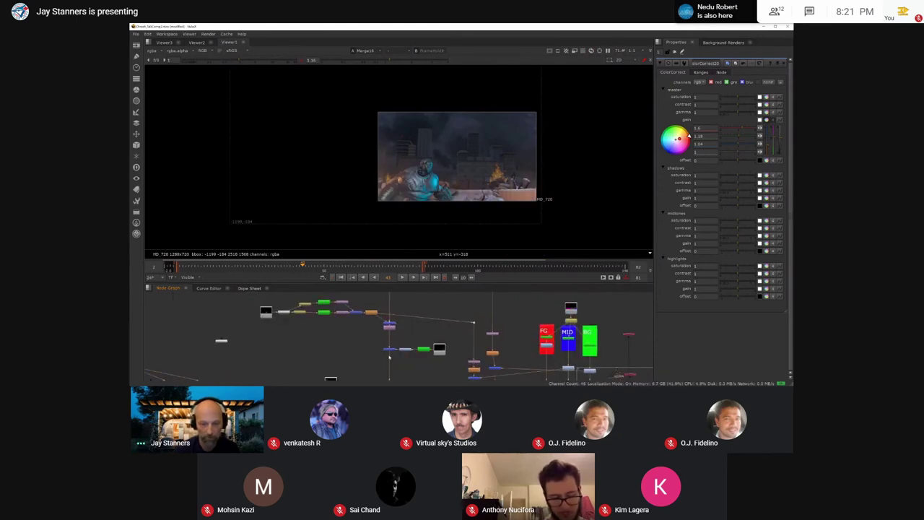
pyautogui.click(390, 351)
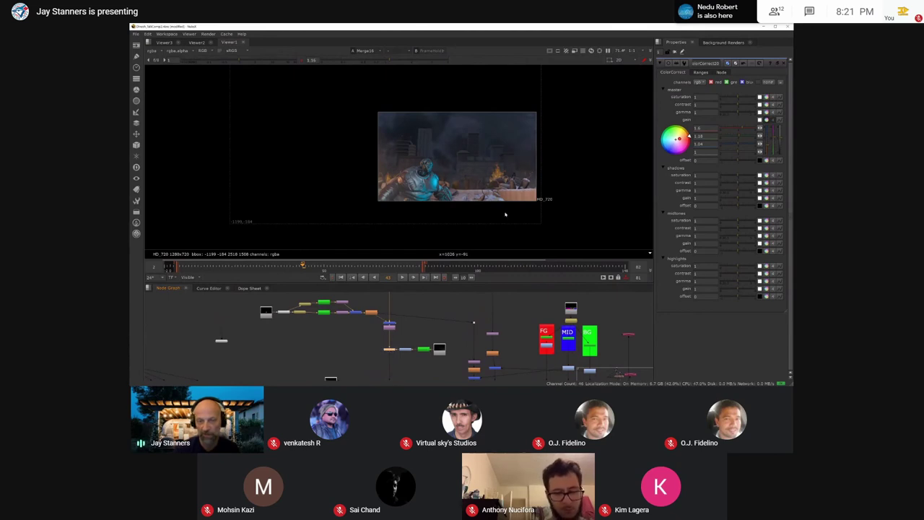
# Step: Examine the second fog branch between the robot nodes and the main pipe, and select its lower merge
pyautogui.scroll(-5, 439, 347)
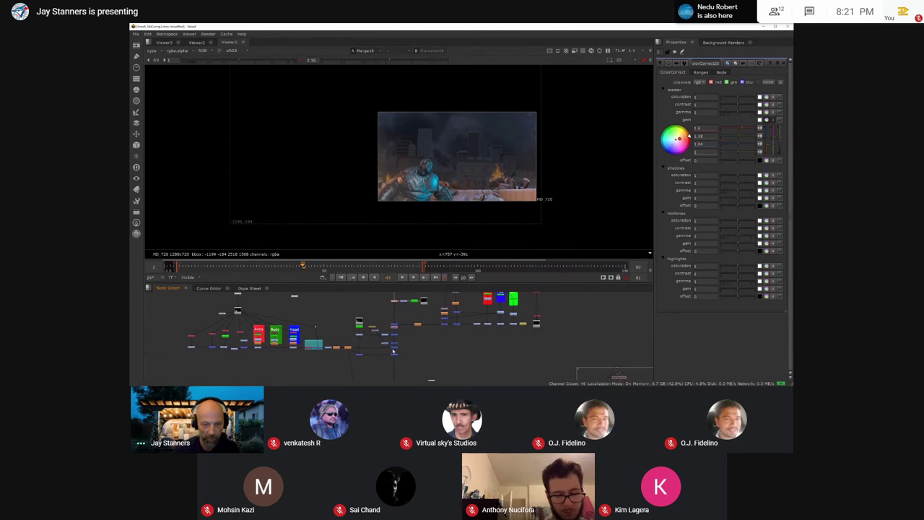
pyautogui.scroll(2, 395, 350)
pyautogui.scroll(2, 377, 329)
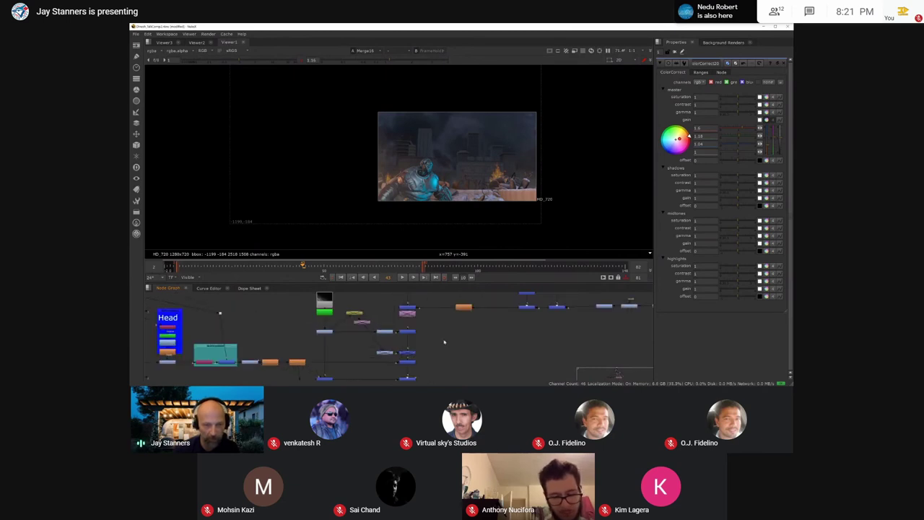
pyautogui.scroll(-4, 444, 342)
pyautogui.scroll(2, 406, 326)
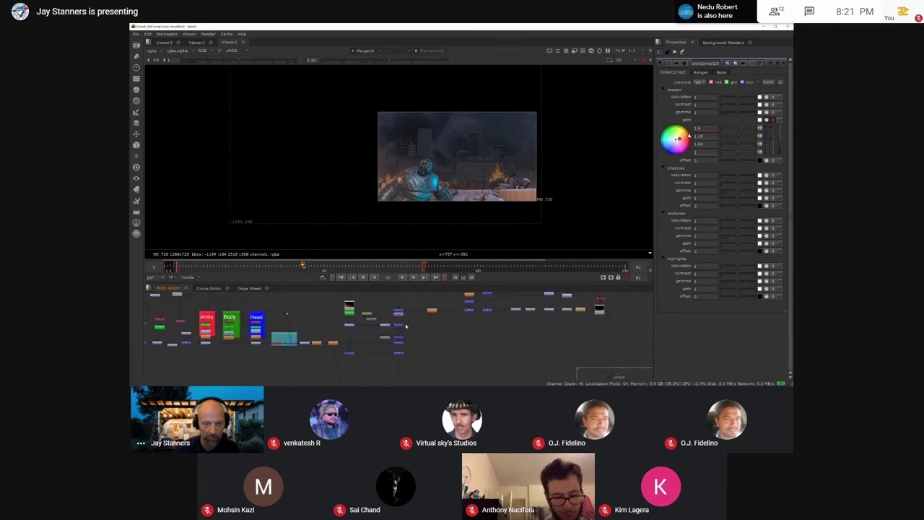
pyautogui.scroll(1, 405, 327)
pyautogui.moveTo(338, 305); pyautogui.dragTo(395, 343)
pyautogui.click(379, 342)
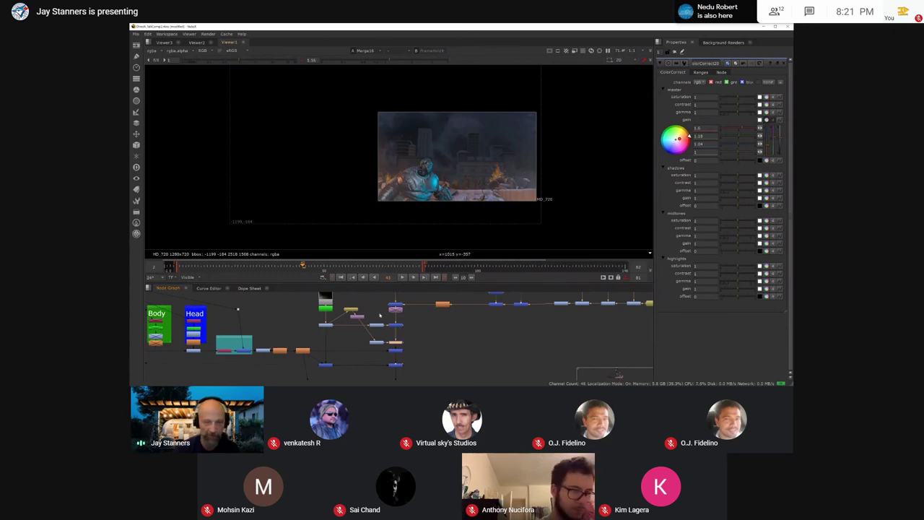
# Step: Open the properties of TimeOffset1 and Mirror2_2 in the second fog branch, and display the offset fog and its horizontally flopped version
pyautogui.scroll(3, 527, 178)
pyautogui.moveTo(364, 325); pyautogui.dragTo(369, 341, button='middle')
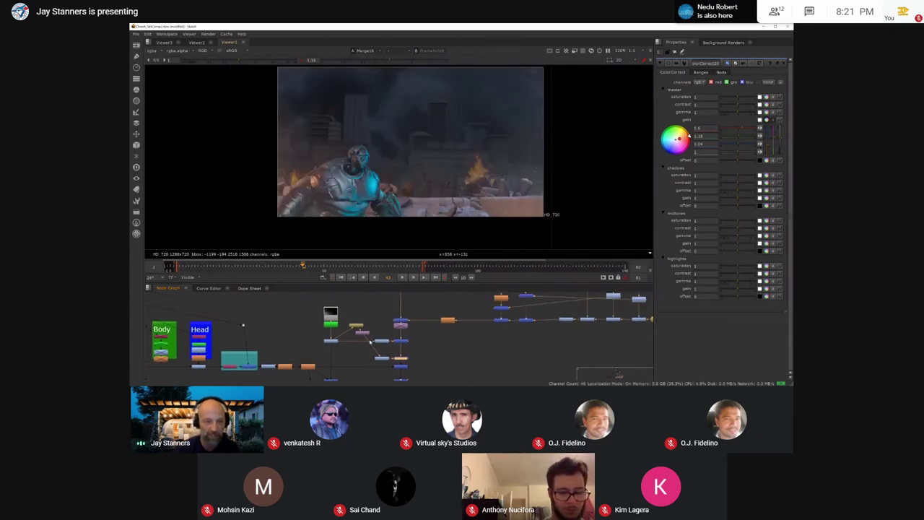
pyautogui.scroll(2, 361, 337)
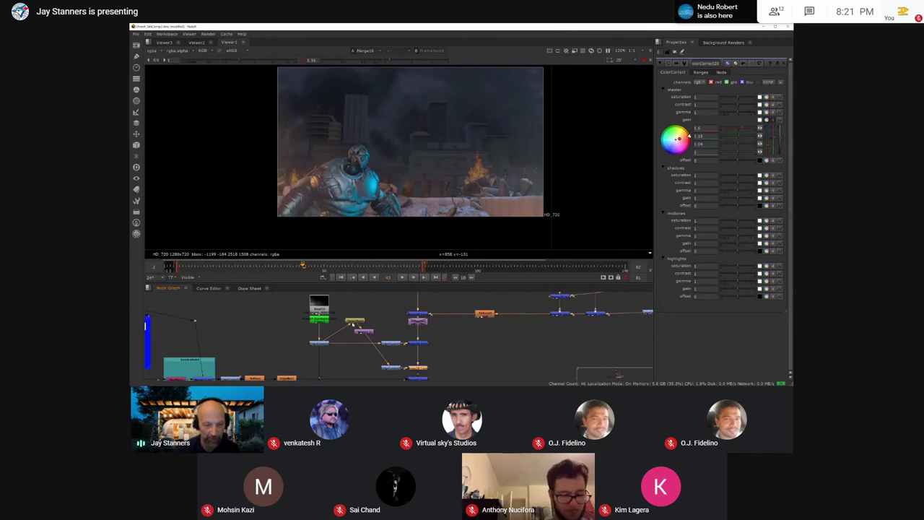
pyautogui.doubleClick(354, 322)
pyautogui.press('1')
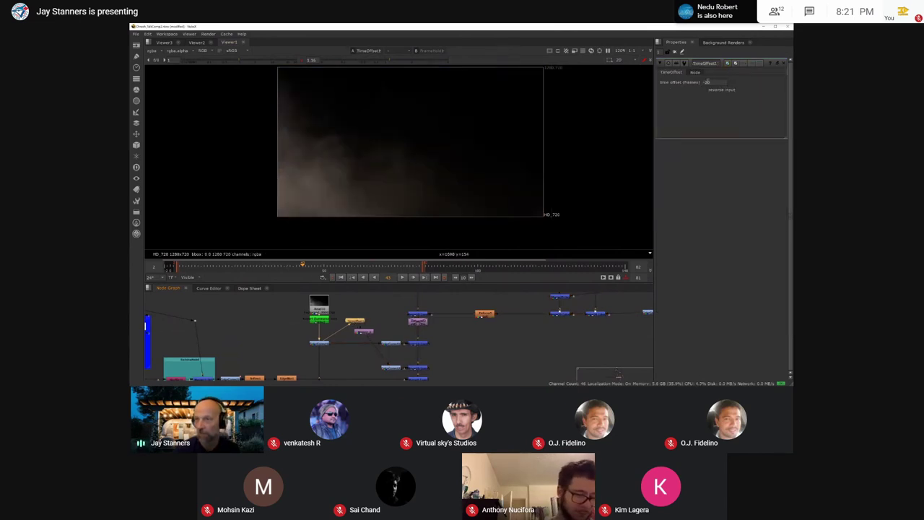
pyautogui.doubleClick(363, 331)
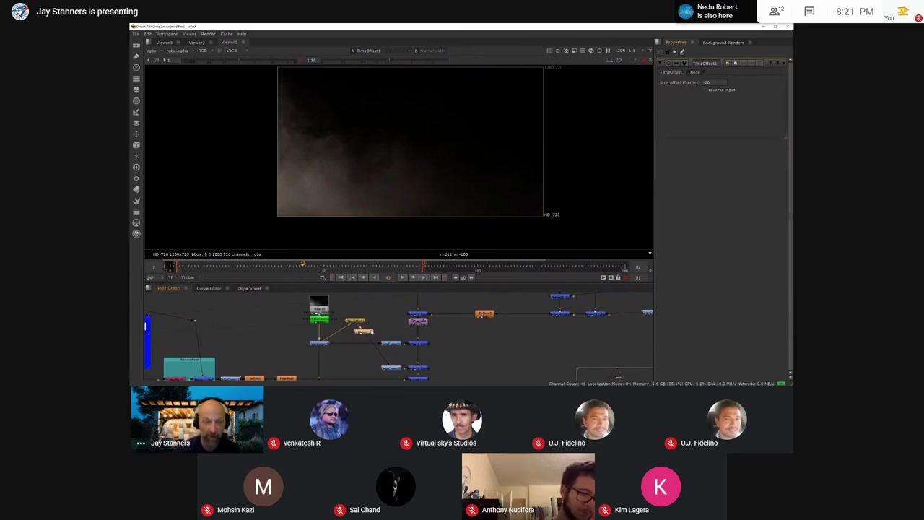
pyautogui.press('1')
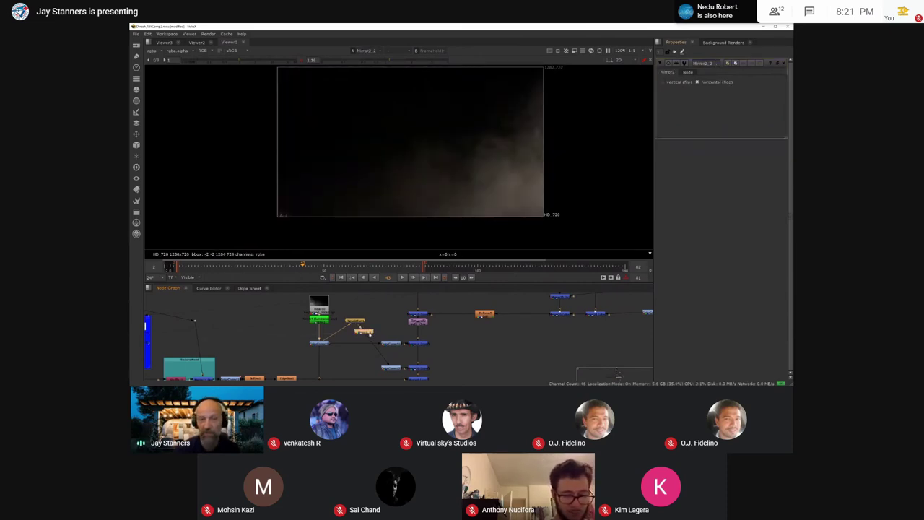
# Step: Open the properties of the ColorCorrect fed by Mirror2_2 and display its blue-tinted fog
pyautogui.moveTo(429, 343); pyautogui.dragTo(397, 319, button='middle')
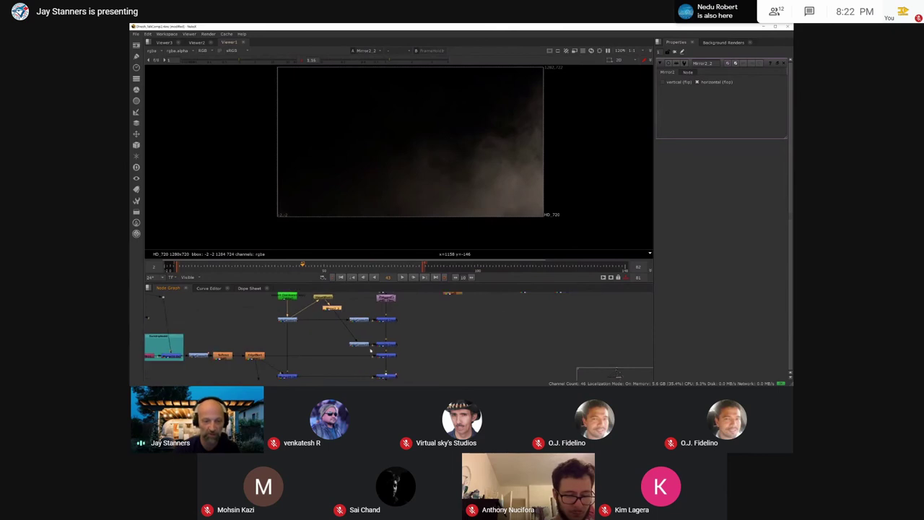
pyautogui.click(367, 347)
pyautogui.doubleClick(365, 345)
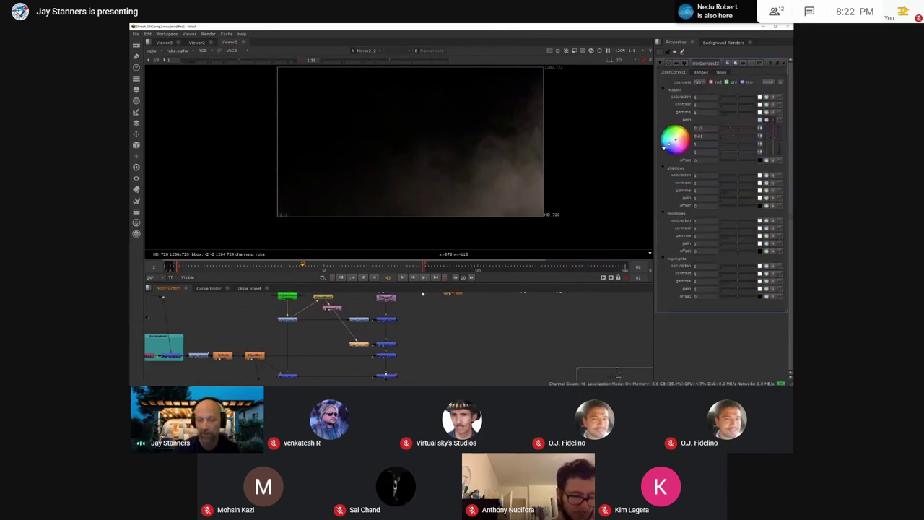
pyautogui.press('1')
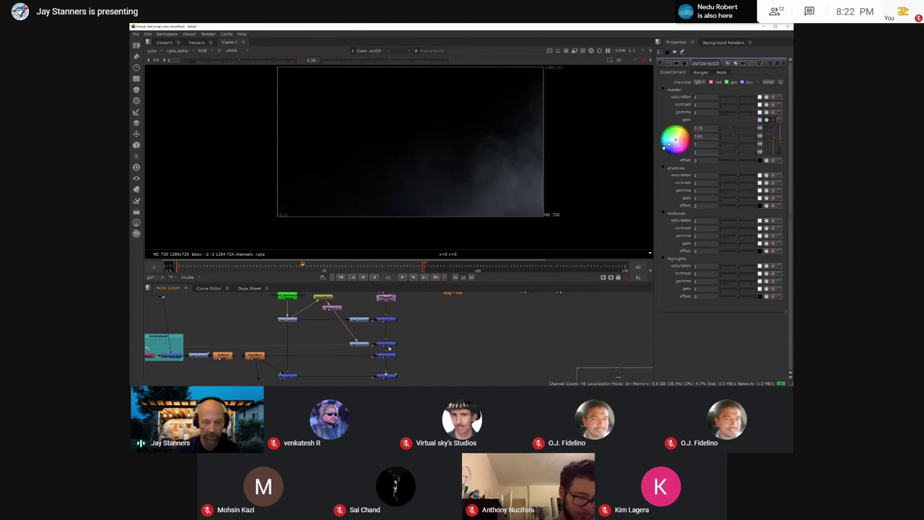
# Step: Open the properties of the merge that puts the blue-tinted fog over the main pipe, and display the fogged background
pyautogui.doubleClick(387, 345)
pyautogui.press('1')
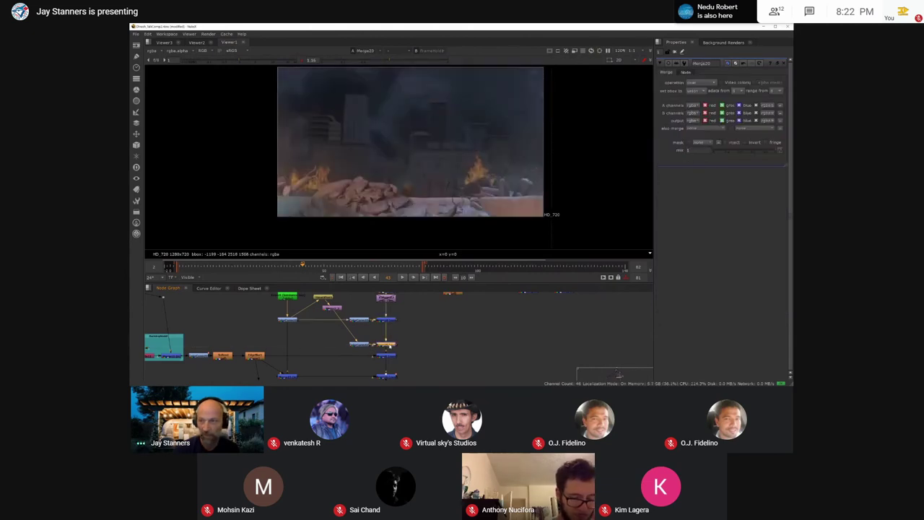
pyautogui.scroll(-4, 403, 335)
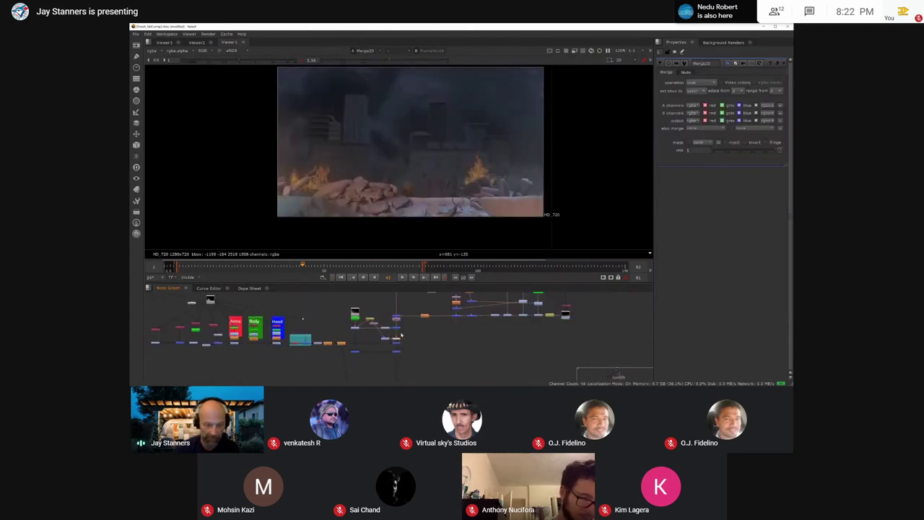
# Step: Open the properties of Read7 at the start of the particle branch and display its SpotLightMentalRay render
pyautogui.moveTo(419, 351); pyautogui.dragTo(392, 402, button='middle')
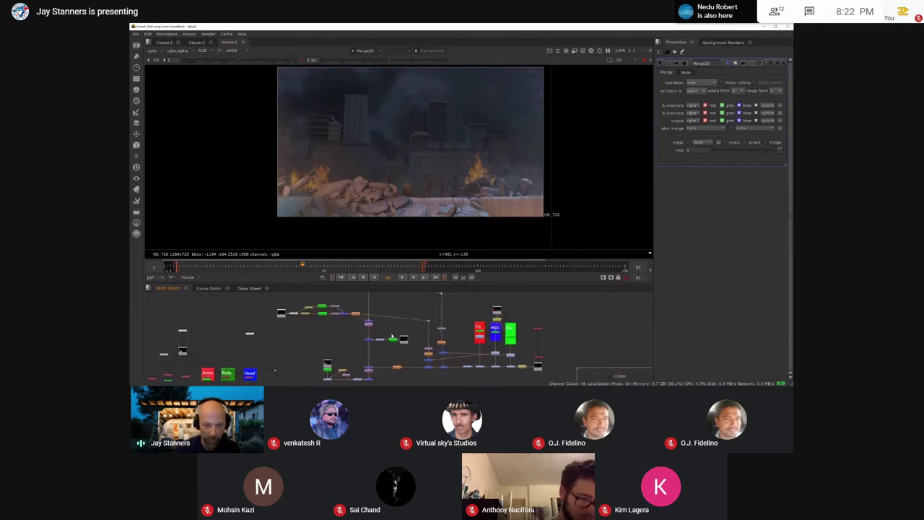
pyautogui.moveTo(390, 343); pyautogui.dragTo(396, 296, button='middle')
pyautogui.scroll(3, 317, 336)
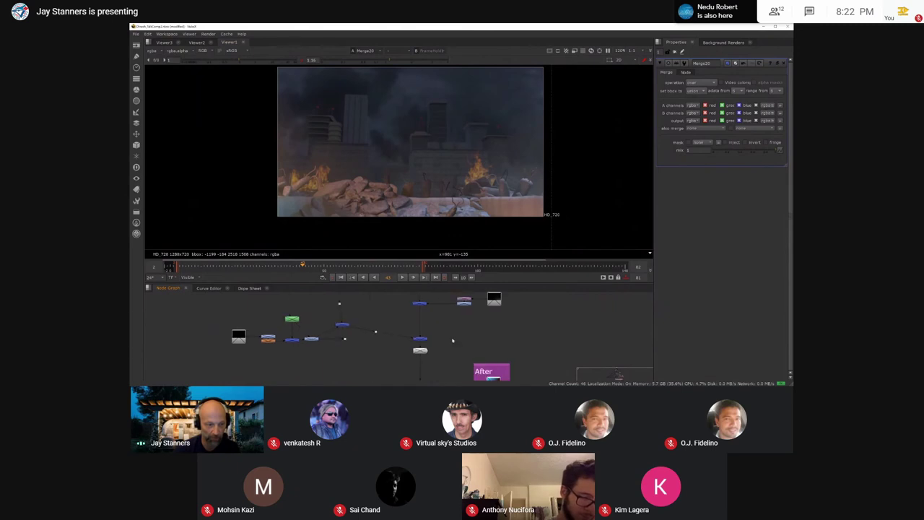
pyautogui.moveTo(221, 307); pyautogui.dragTo(333, 359)
pyautogui.scroll(3, 262, 349)
pyautogui.doubleClick(246, 335)
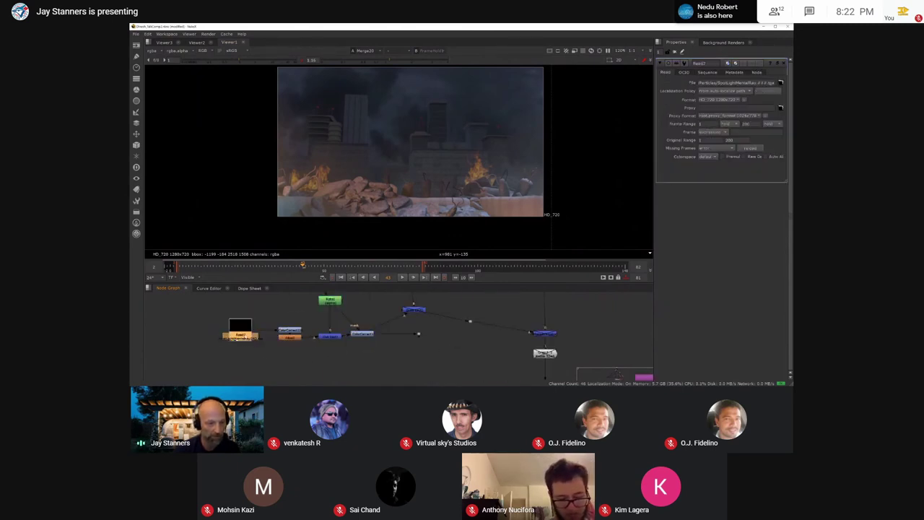
pyautogui.press('1')
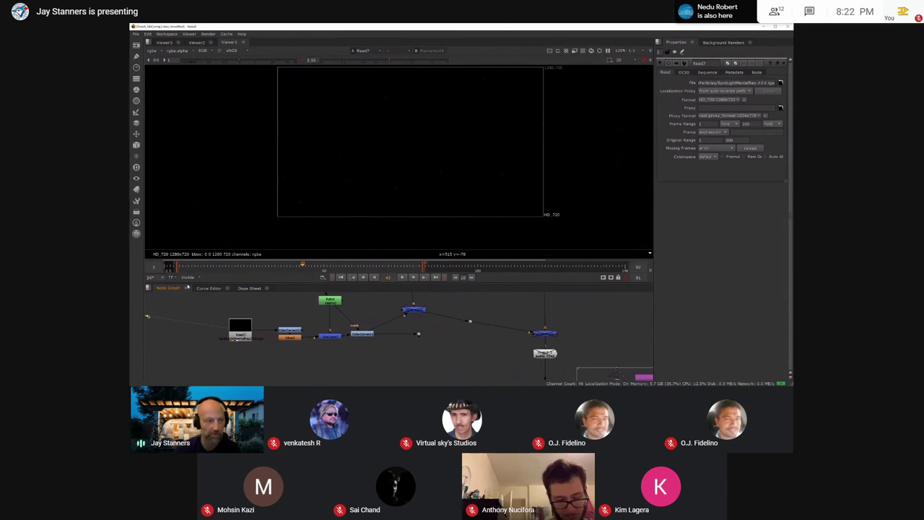
# Step: Play the Read7 particle sequence from its early frames, stop it and return to the beginning
pyautogui.click(187, 267)
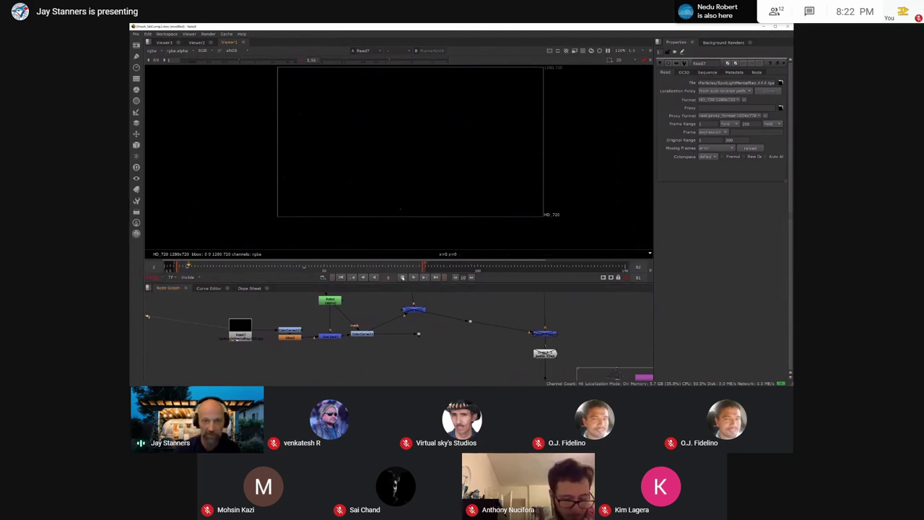
pyautogui.click(403, 277)
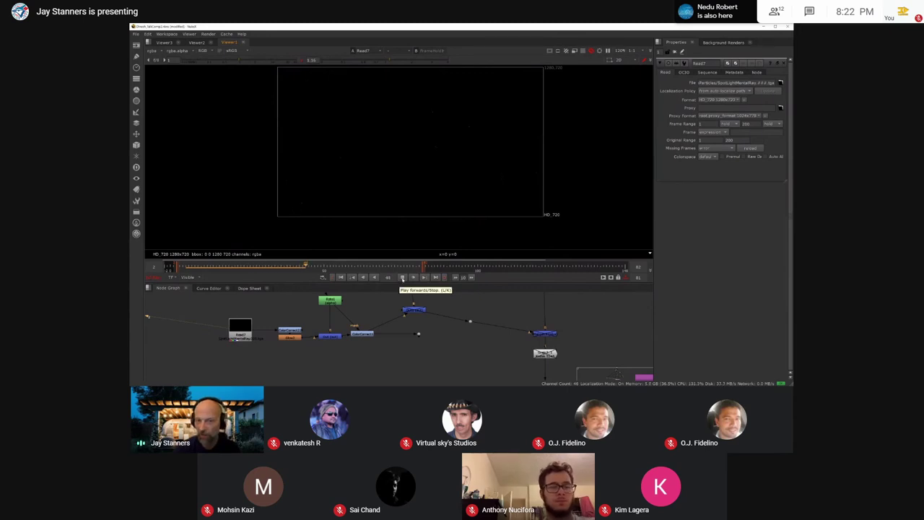
pyautogui.click(402, 278)
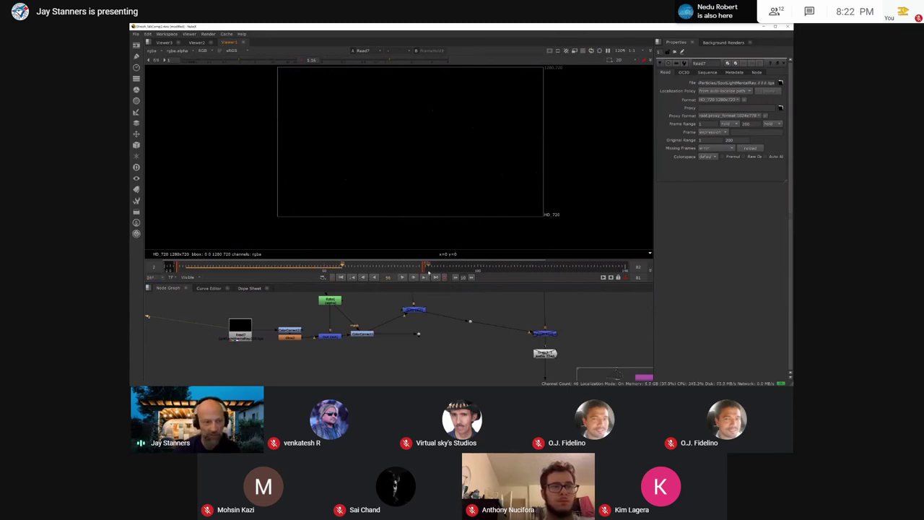
pyautogui.click(185, 266)
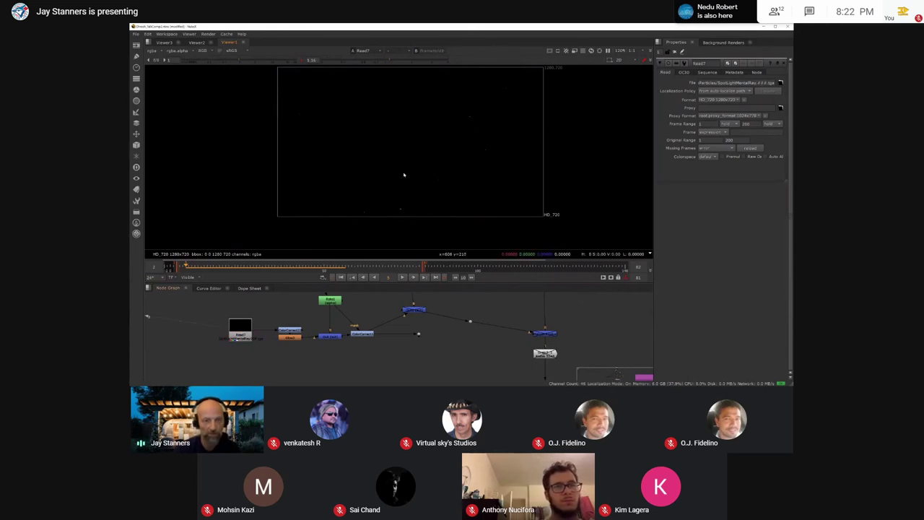
# Step: Open the properties of ColorCorrect22 after Read7 and display its orange-tinted particles close up
pyautogui.scroll(3, 293, 331)
pyautogui.doubleClick(286, 332)
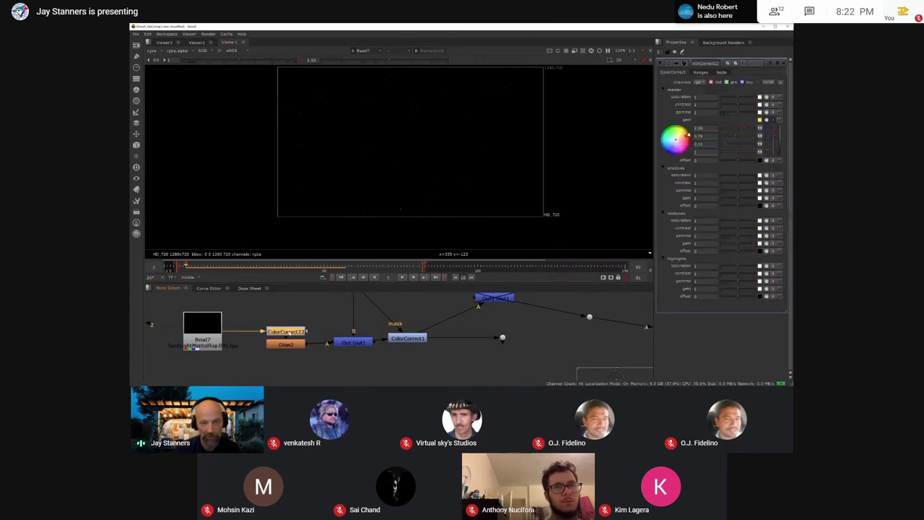
pyautogui.press('2')
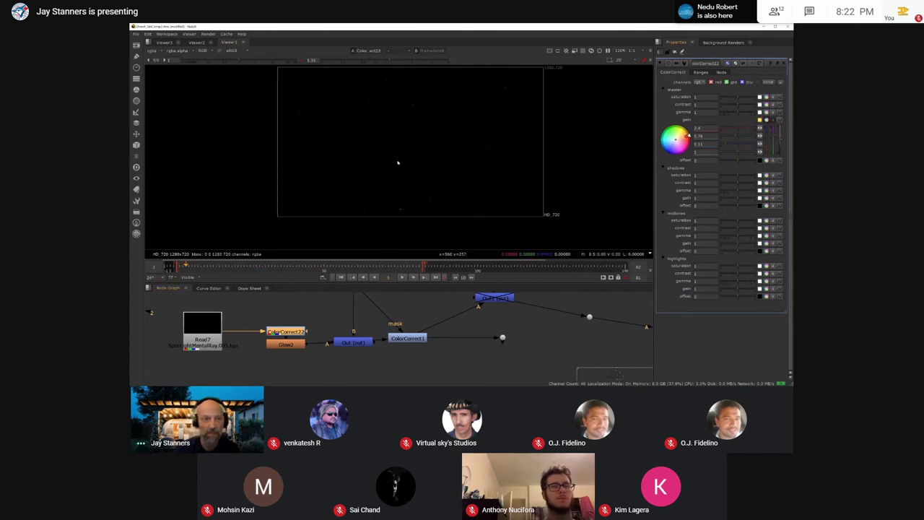
pyautogui.scroll(2, 384, 179)
# Step: Display Glow2 on the particles and set its size to 5.5 and brightness to 1.8
pyautogui.doubleClick(286, 344)
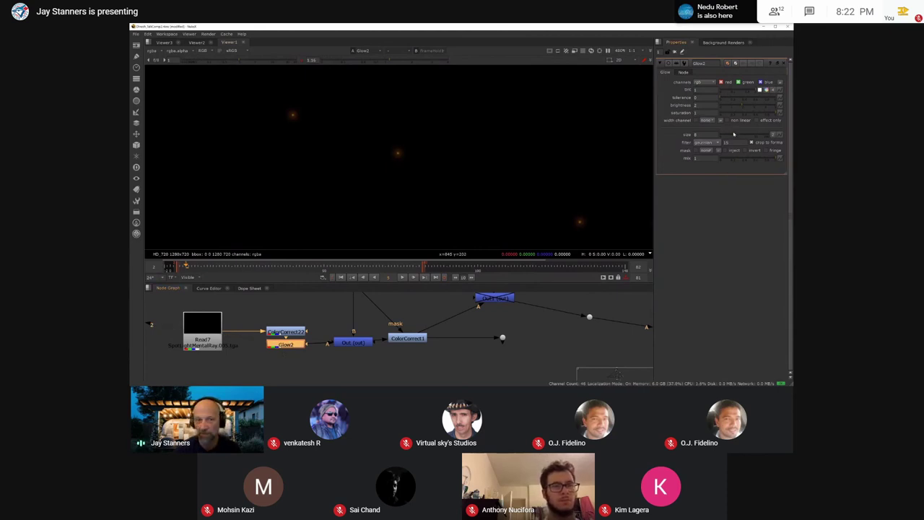
pyautogui.moveTo(727, 136); pyautogui.dragTo(741, 107)
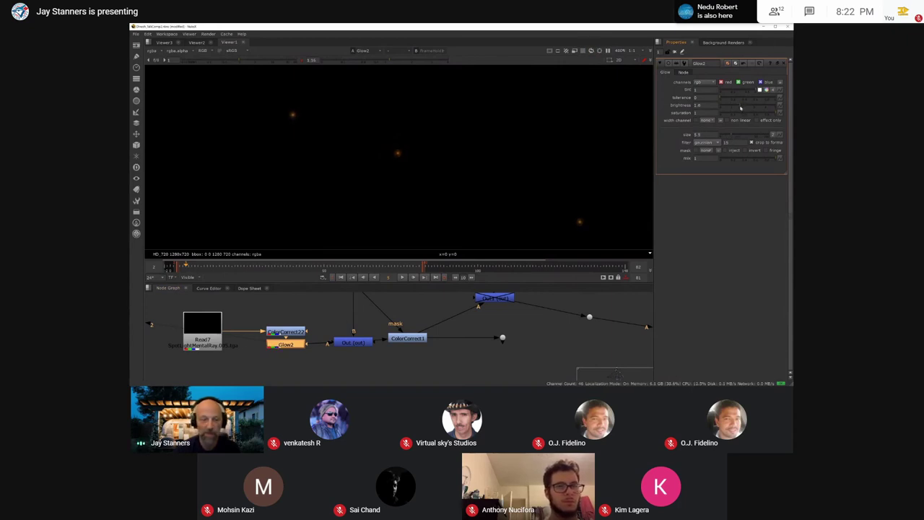
pyautogui.scroll(-3, 360, 340)
pyautogui.moveTo(436, 347); pyautogui.dragTo(395, 361, button='middle')
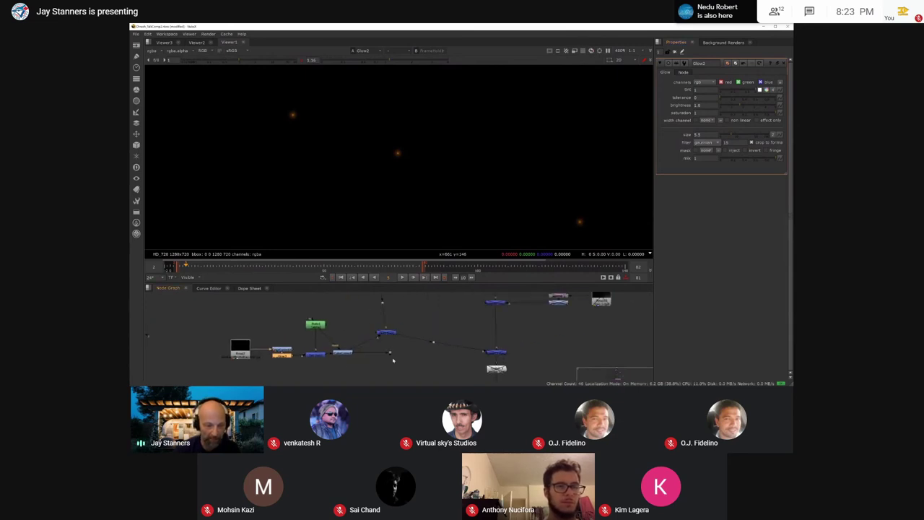
# Step: Open the properties of the Roto node above the particle branch and display the alpha of its soft gradient shape
pyautogui.scroll(-3, 435, 162)
pyautogui.scroll(-2, 427, 166)
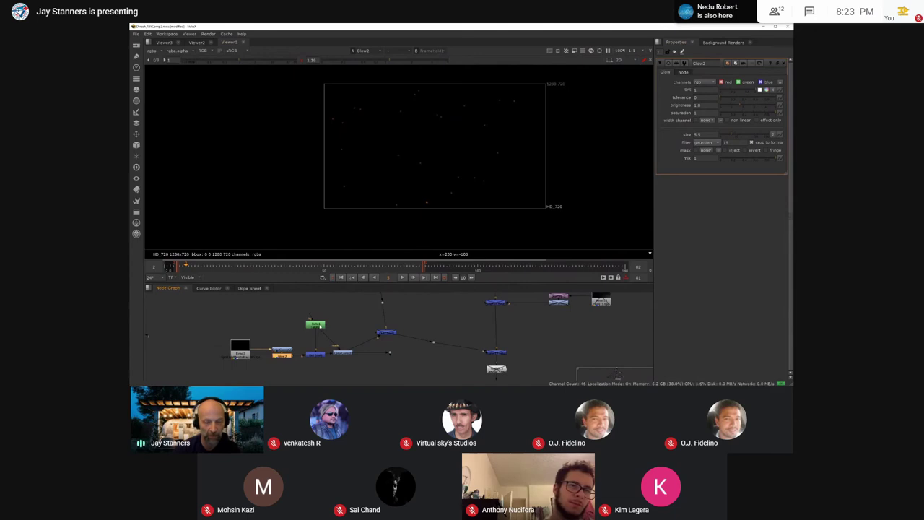
pyautogui.doubleClick(317, 324)
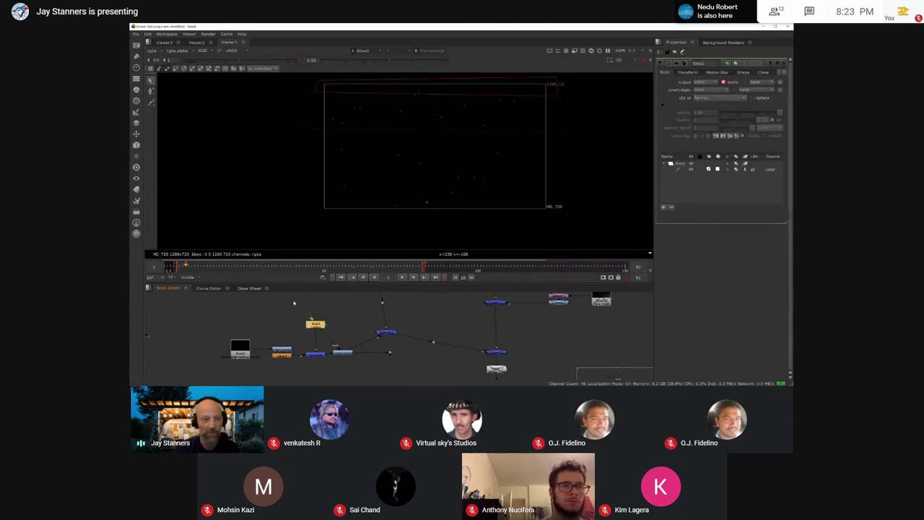
pyautogui.press('1')
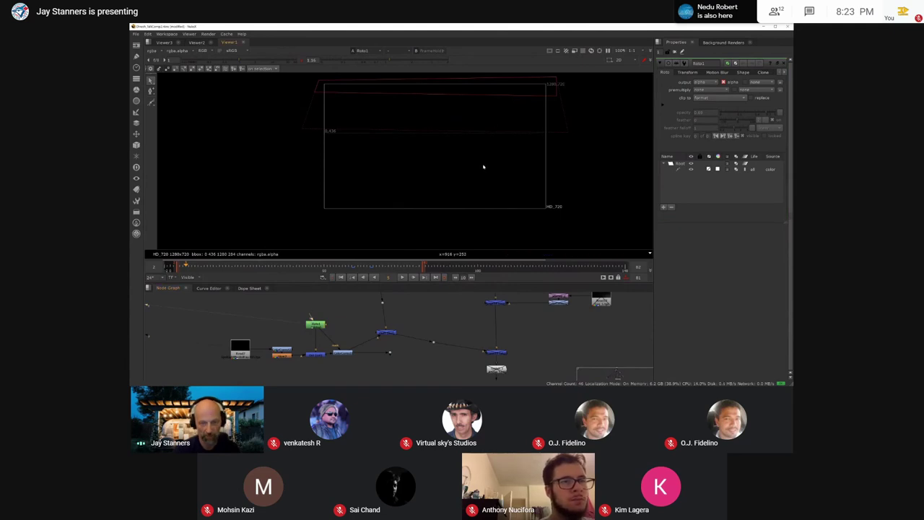
pyautogui.moveTo(448, 121); pyautogui.dragTo(425, 159, button='middle')
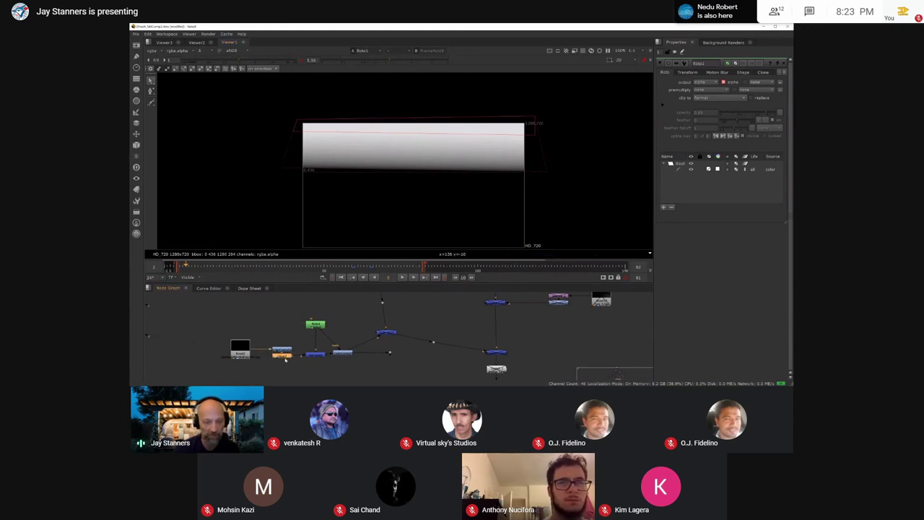
# Step: Open the properties of the Out merge and compare its roto-masked particles with the Glow2 output
pyautogui.doubleClick(315, 355)
pyautogui.press('1')
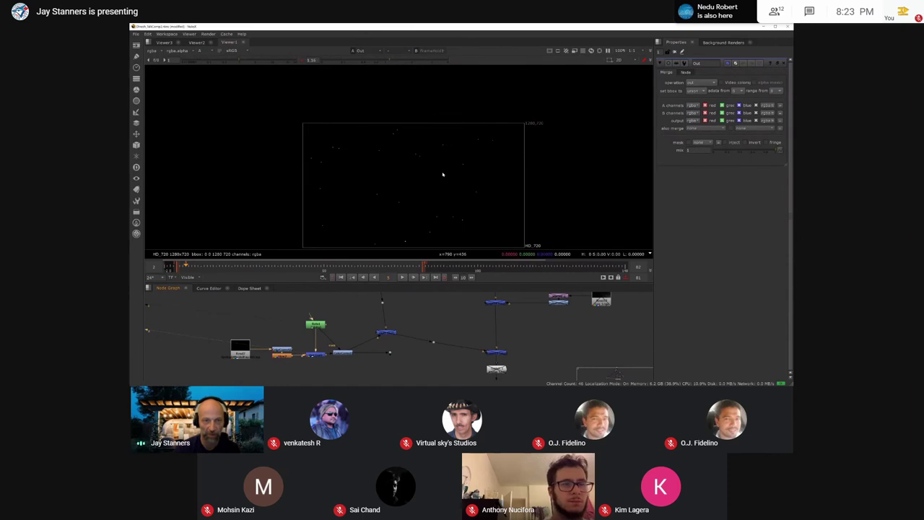
pyautogui.scroll(3, 408, 181)
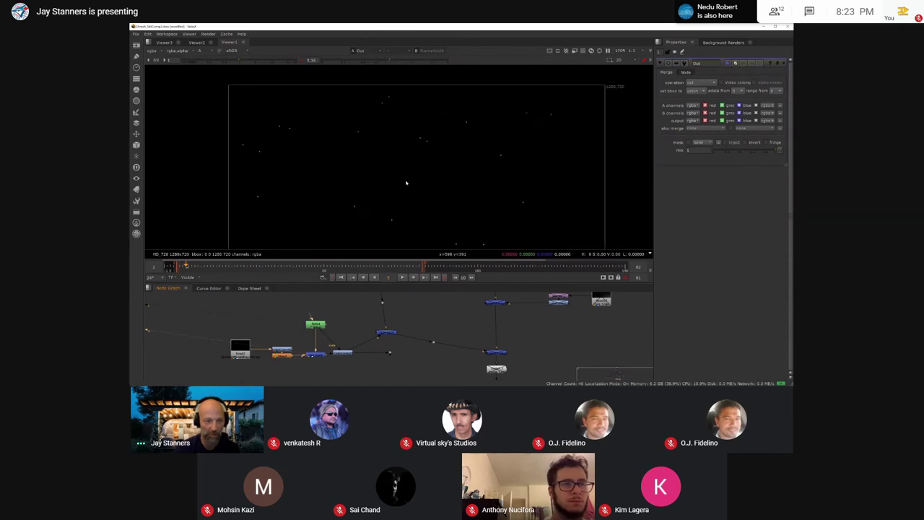
pyautogui.click(289, 357)
pyautogui.press('1')
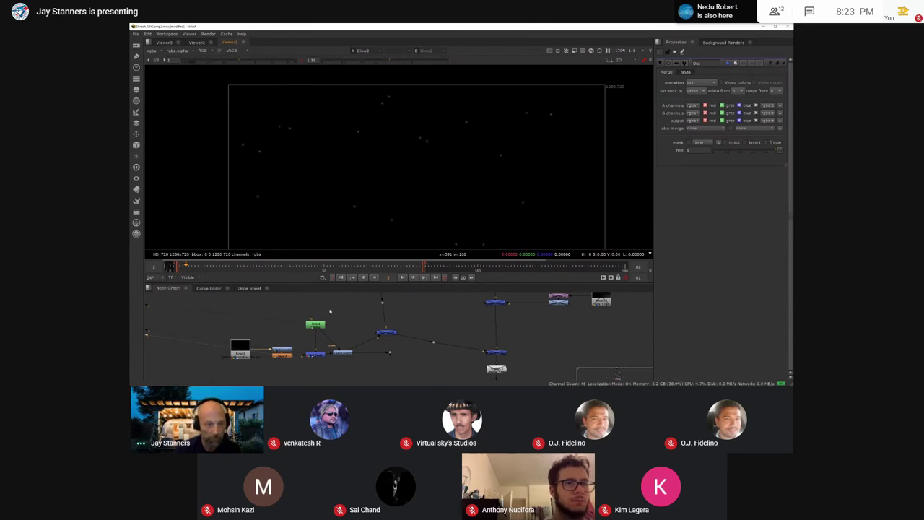
pyautogui.click(317, 355)
pyautogui.press('1')
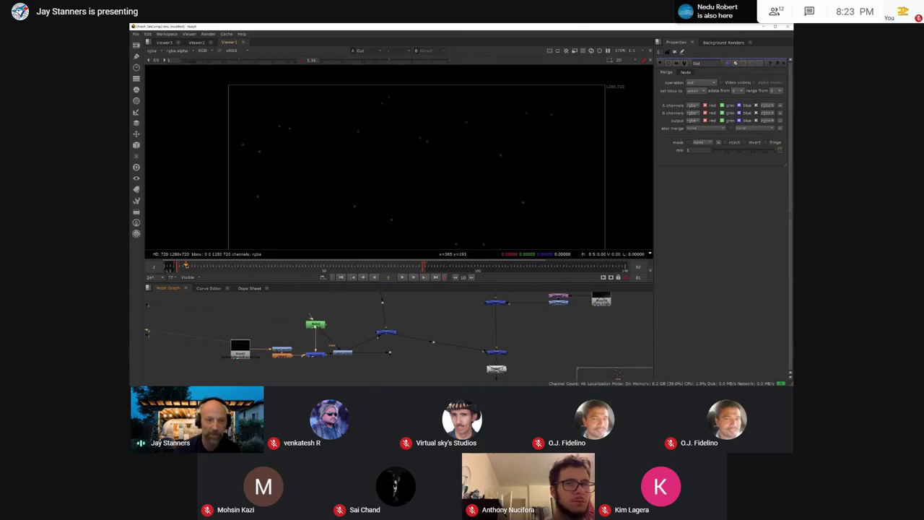
# Step: Review the Roto mask's properties and open the ColorCorrect1 it feeds, displaying the redder particles
pyautogui.doubleClick(316, 324)
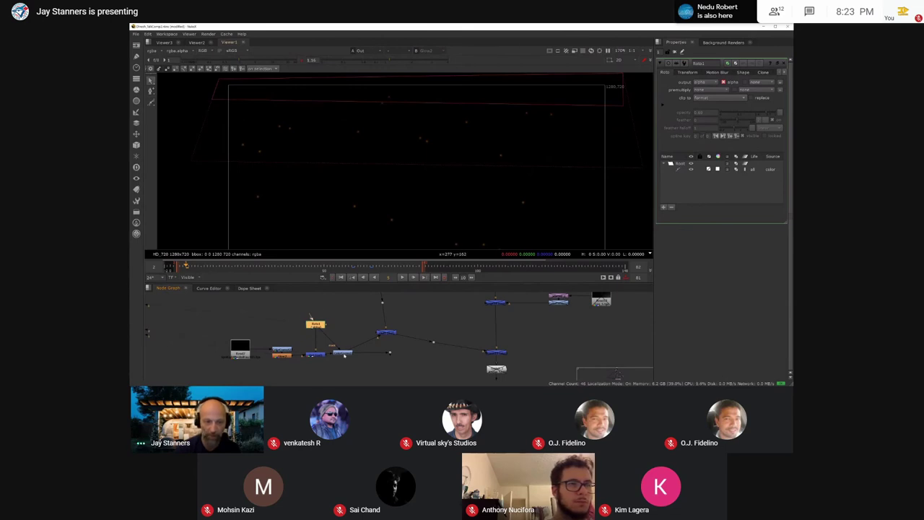
pyautogui.doubleClick(344, 354)
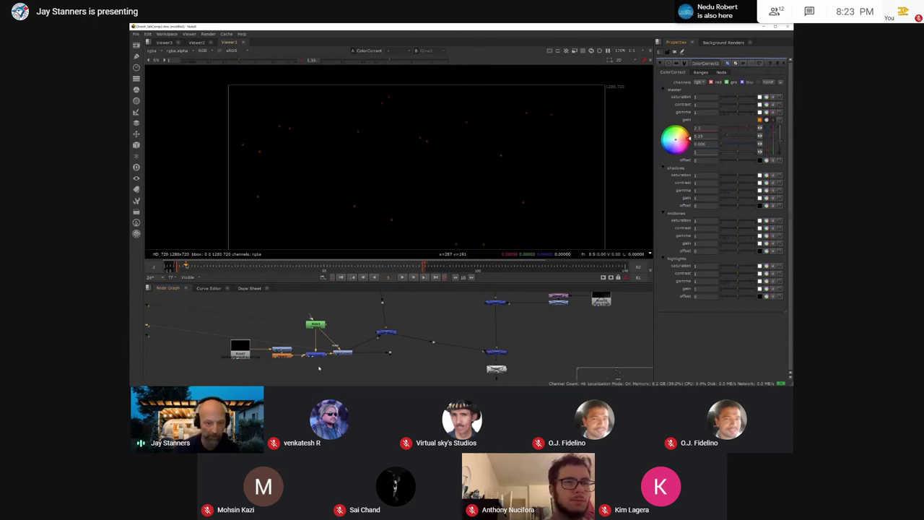
# Step: Connect the A input of the main-pipe merge to the dot after ColorCorrect1 and display that merge
pyautogui.scroll(-2, 398, 349)
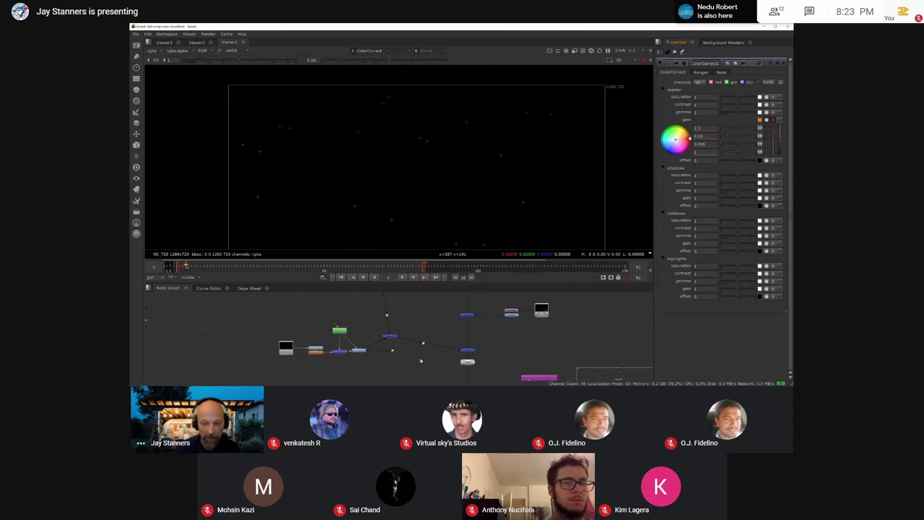
pyautogui.scroll(-2, 384, 339)
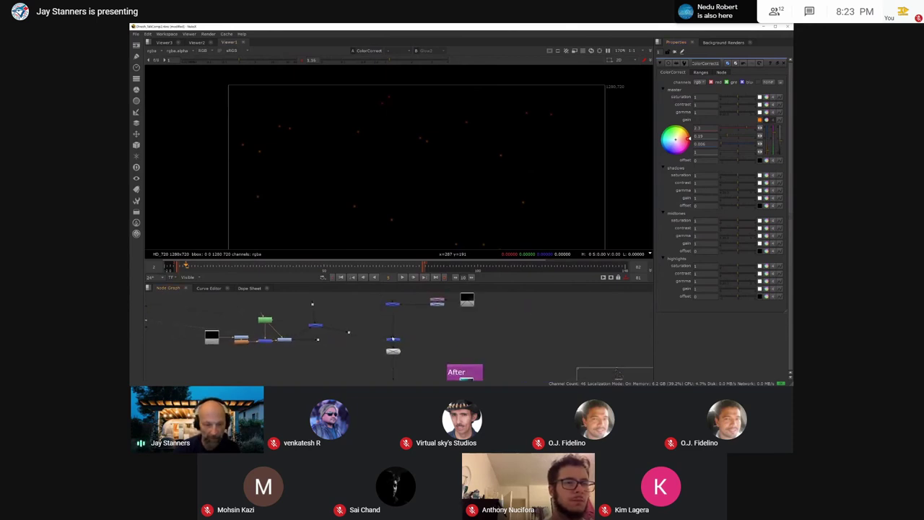
pyautogui.moveTo(383, 338); pyautogui.dragTo(319, 340)
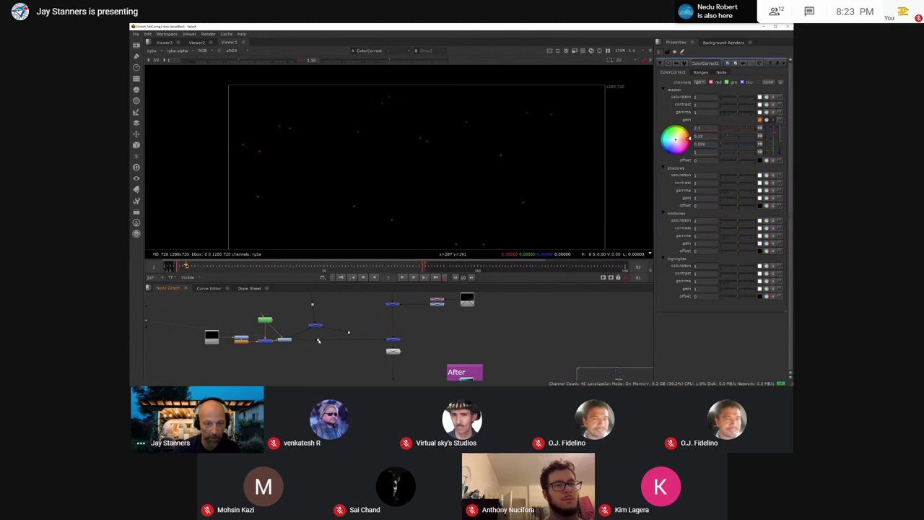
pyautogui.click(393, 339)
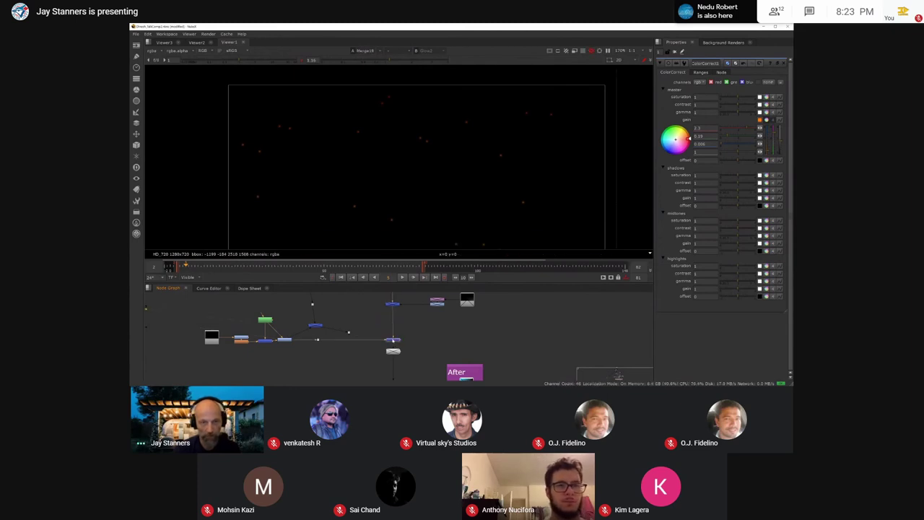
# Step: Go to frame 102 and examine the merged composite with the robot and particles
pyautogui.scroll(-3, 416, 203)
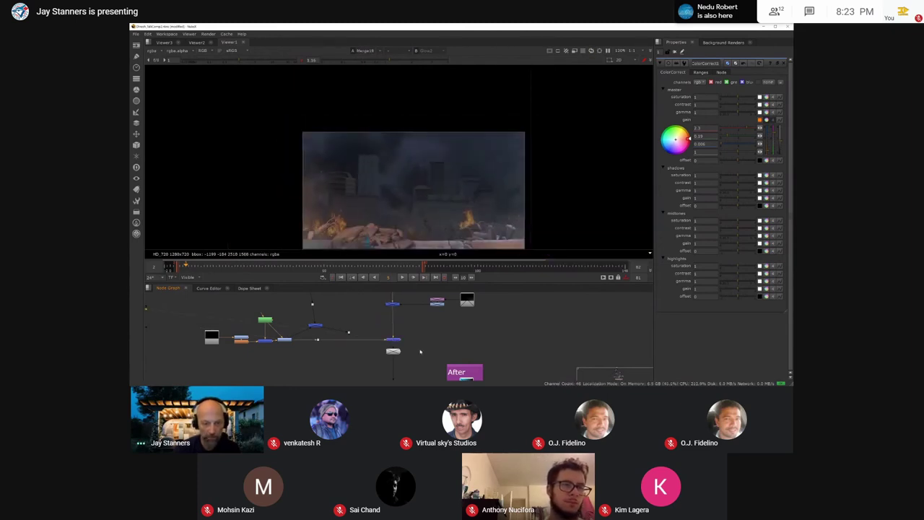
pyautogui.moveTo(420, 352); pyautogui.dragTo(416, 311, button='middle')
pyautogui.scroll(-2, 426, 216)
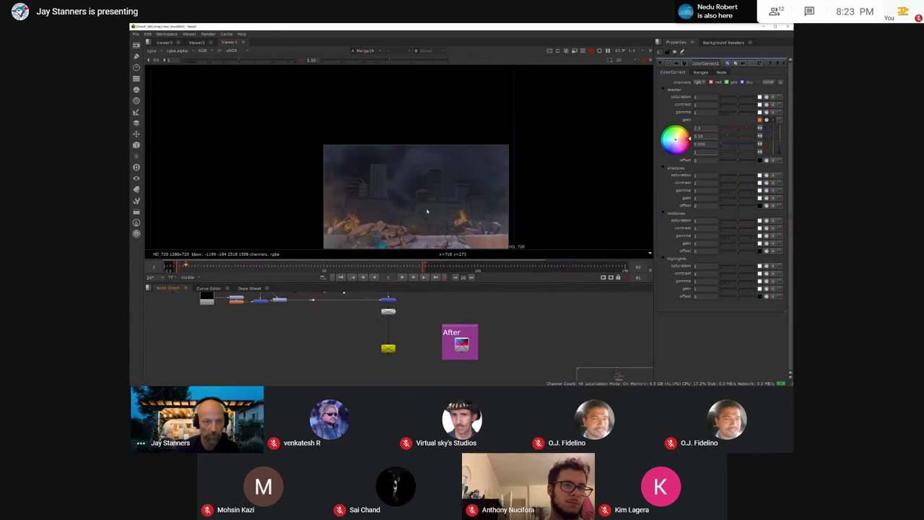
pyautogui.click(483, 265)
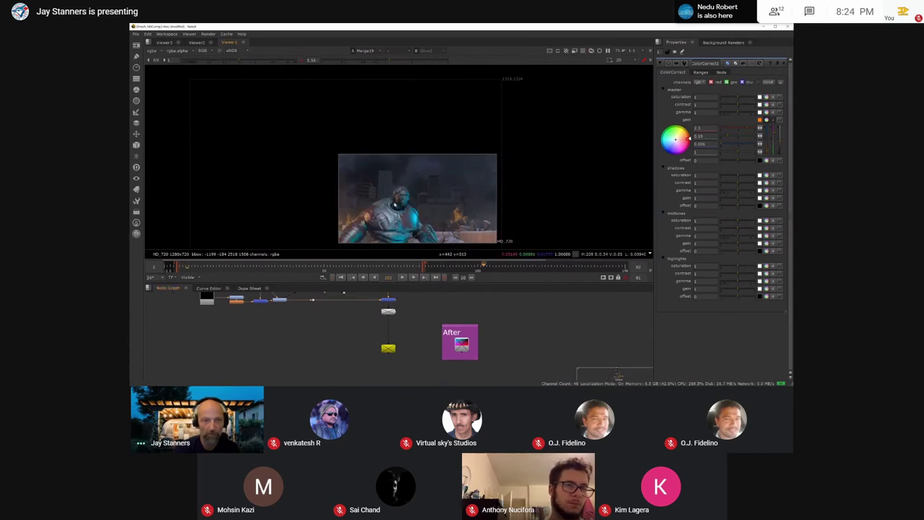
pyautogui.scroll(2, 394, 205)
pyautogui.scroll(-1, 406, 200)
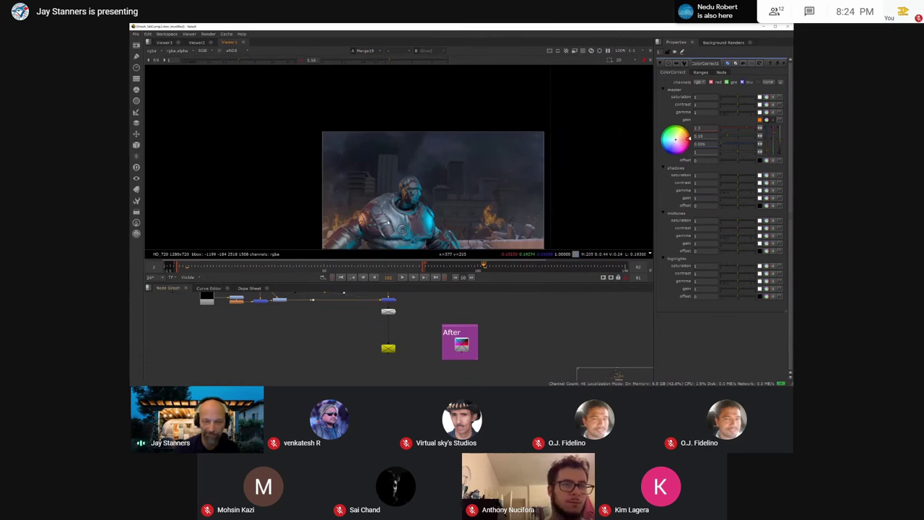
# Step: Examine the particle branch's connection into the main pipe and the dots and merge beside it
pyautogui.moveTo(385, 298); pyautogui.dragTo(373, 348, button='middle')
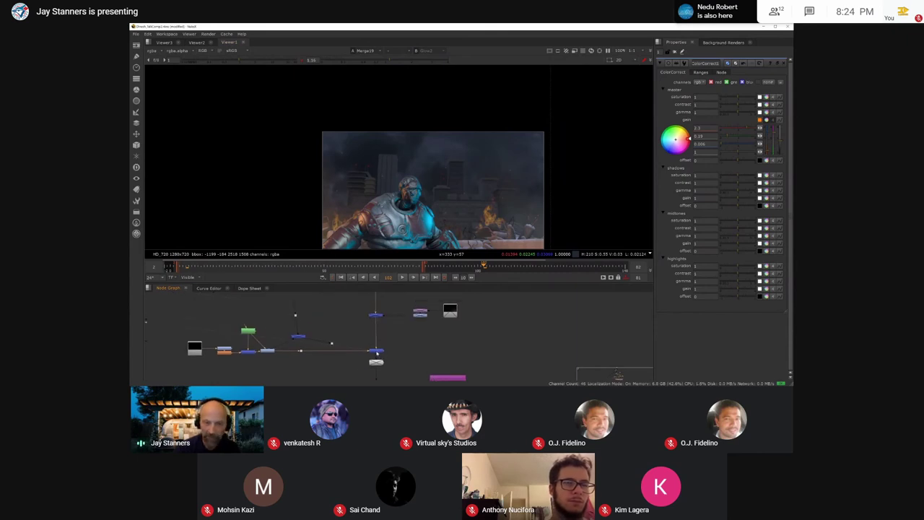
pyautogui.scroll(-5, 379, 342)
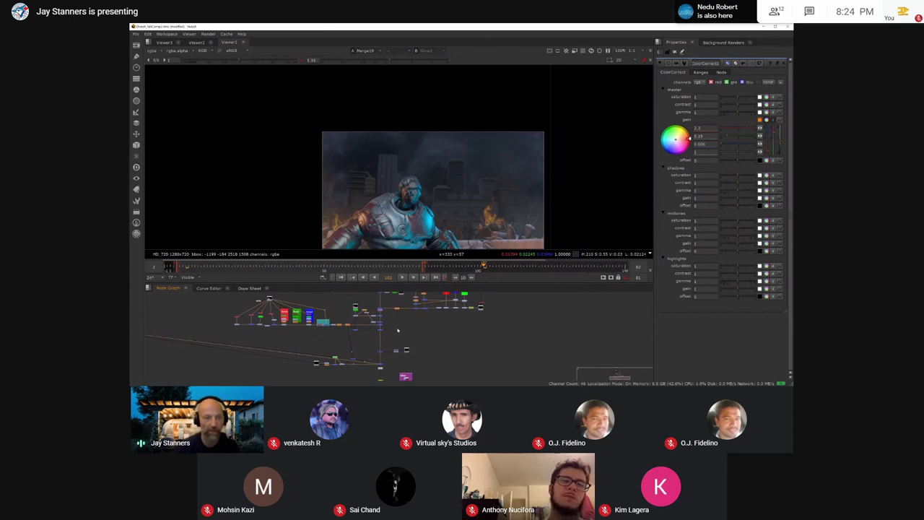
pyautogui.scroll(4, 368, 364)
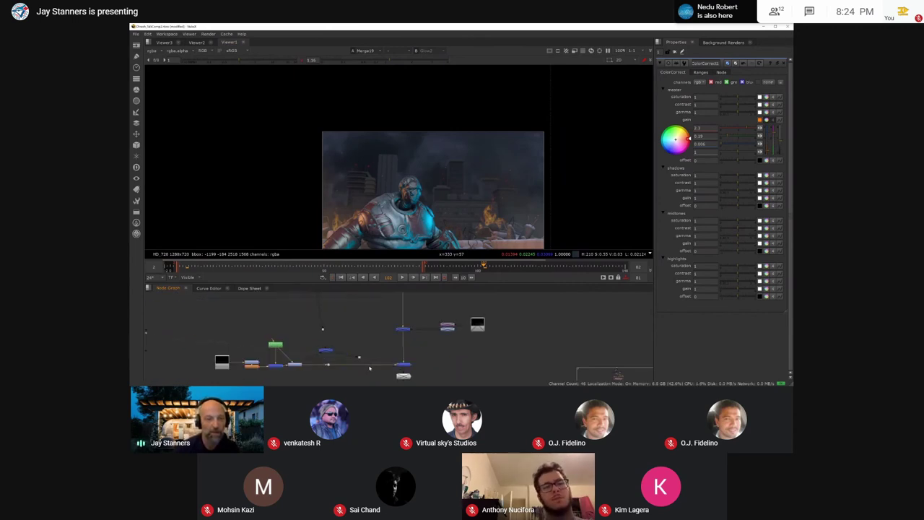
pyautogui.scroll(3, 338, 341)
pyautogui.moveTo(336, 340); pyautogui.dragTo(364, 327, button='middle')
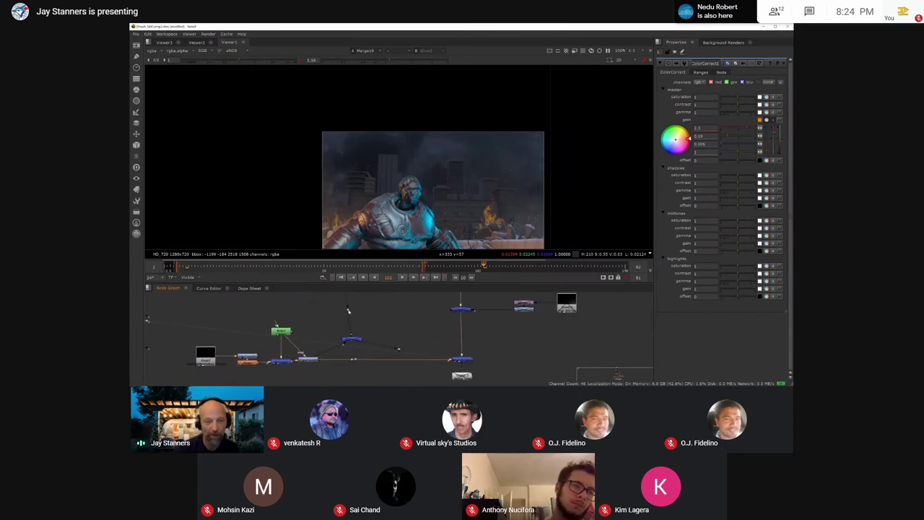
# Step: Display the dot carrying the robot render and view its alpha channel
pyautogui.click(348, 309)
pyautogui.press('1')
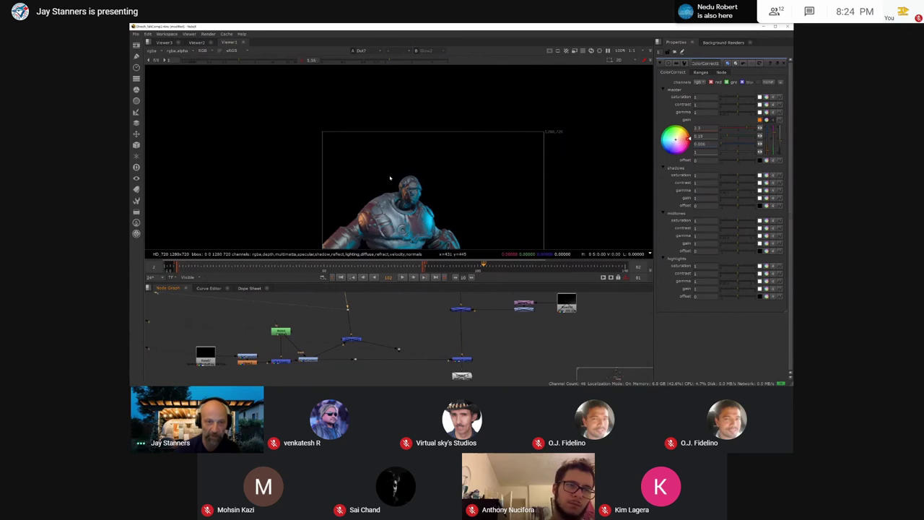
pyautogui.press('a')
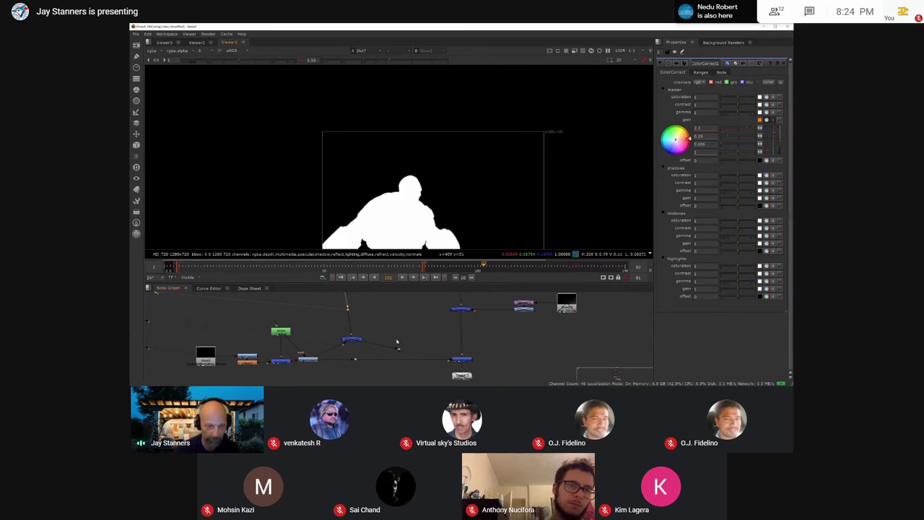
# Step: Open the Out1 merge's properties and compare its displayed output with the particle ColorCorrect feeding it
pyautogui.click(352, 340)
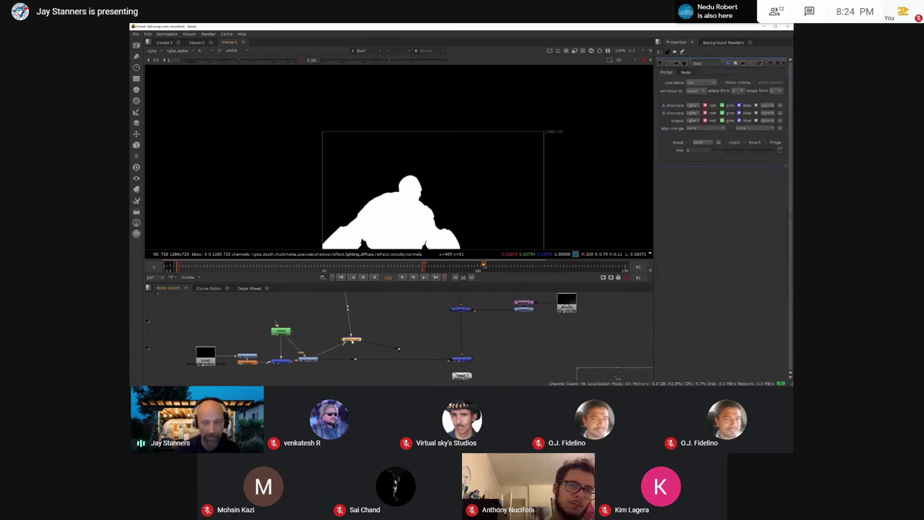
pyautogui.press('1')
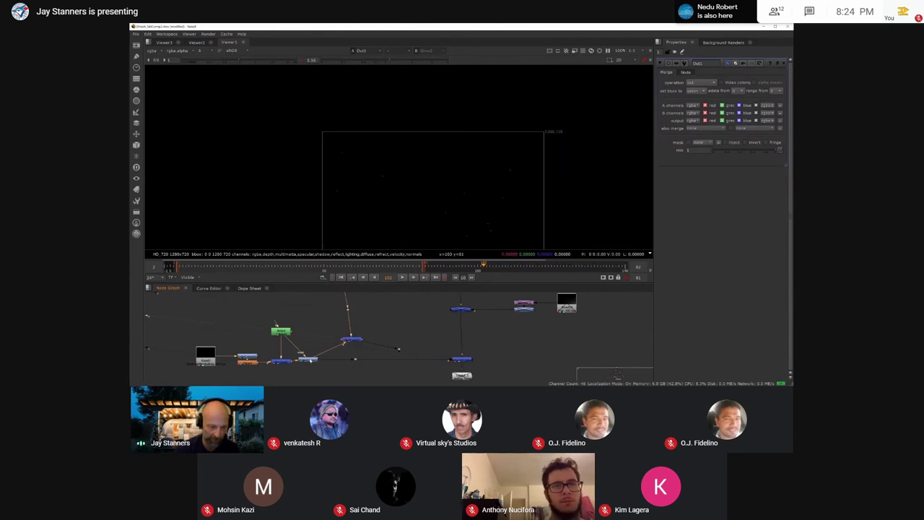
pyautogui.click(309, 361)
pyautogui.press('1')
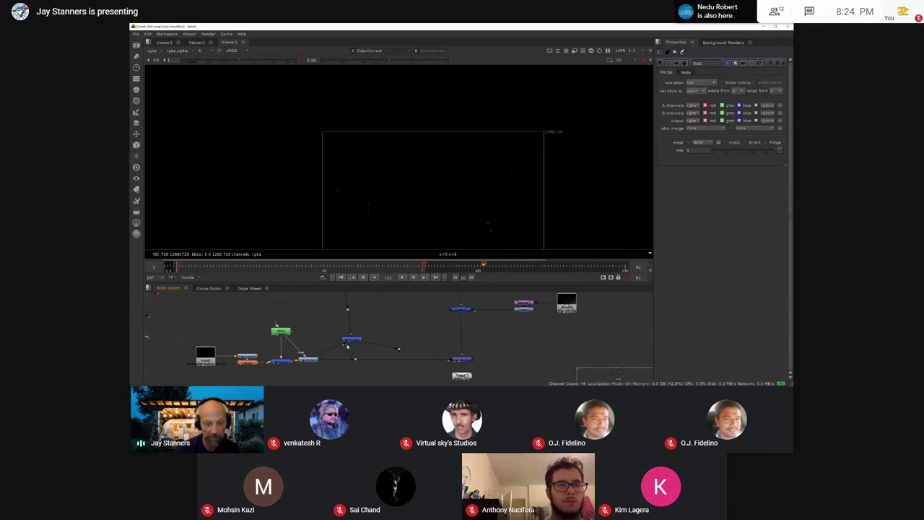
pyautogui.click(345, 340)
pyautogui.press('1')
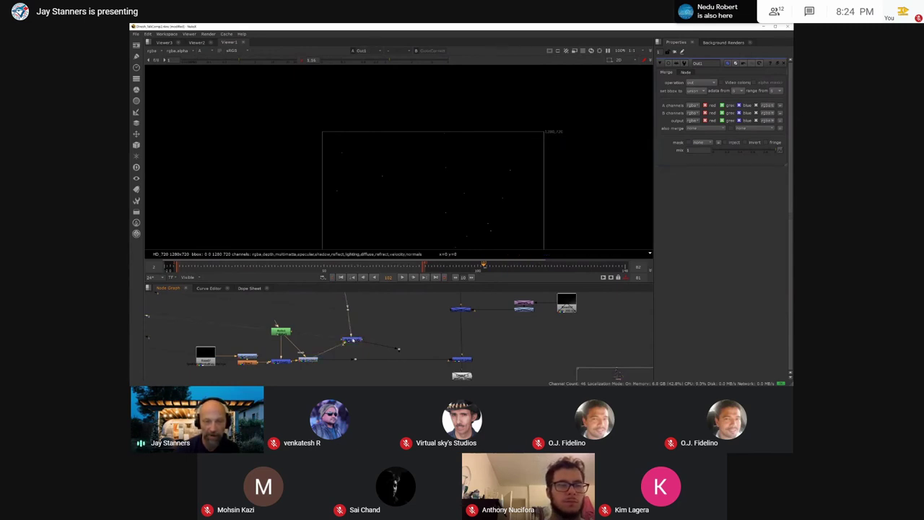
# Step: Connect the A input of the main-pipe merge to the dot after Out1, and open and display that merge
pyautogui.moveTo(409, 342); pyautogui.dragTo(393, 337, button='middle')
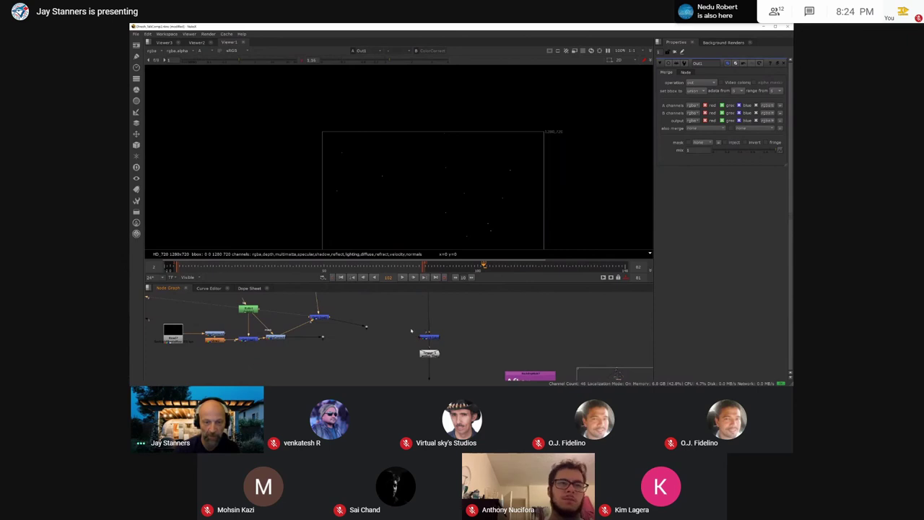
pyautogui.moveTo(424, 330); pyautogui.dragTo(366, 326)
pyautogui.doubleClick(428, 337)
pyautogui.press('1')
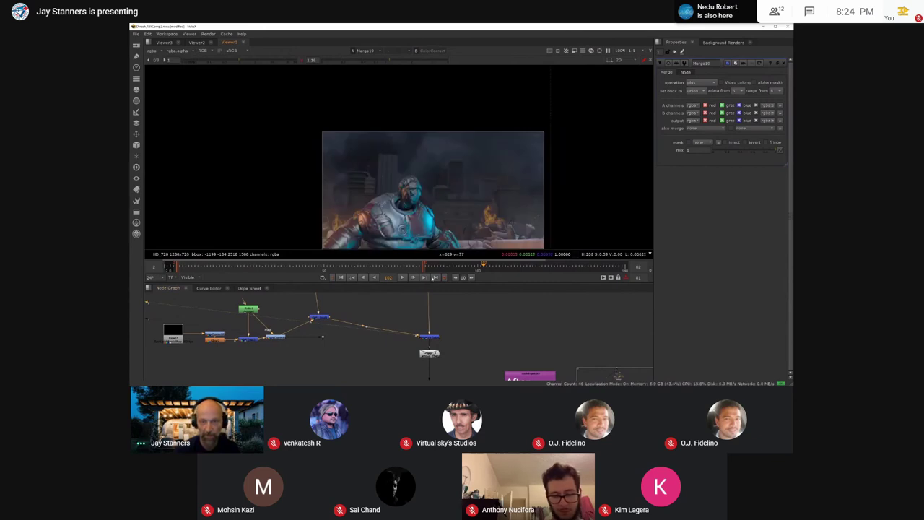
# Step: Locate the smoke branch above the particle merge and open the merge that adds it to the main pipe
pyautogui.scroll(-3, 438, 322)
pyautogui.moveTo(448, 340); pyautogui.dragTo(402, 363, button='middle')
pyautogui.scroll(2, 412, 348)
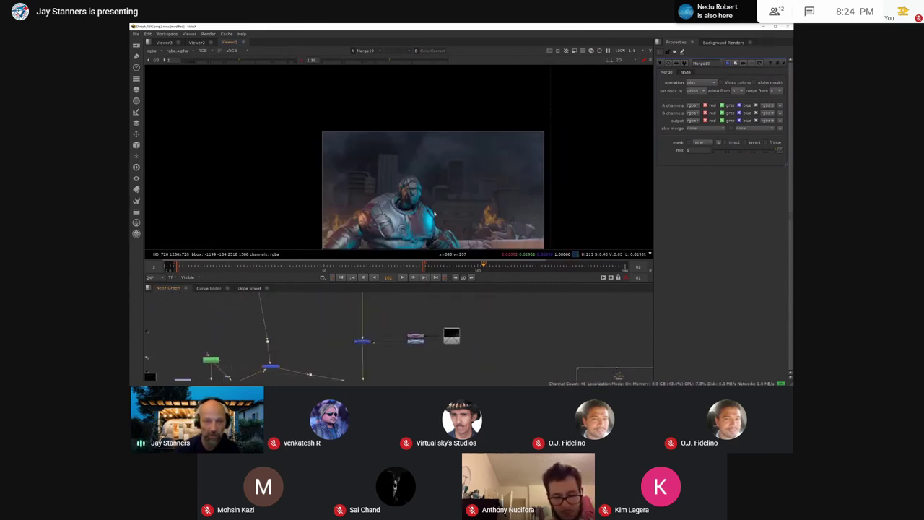
pyautogui.moveTo(434, 214); pyautogui.dragTo(369, 191, button='middle')
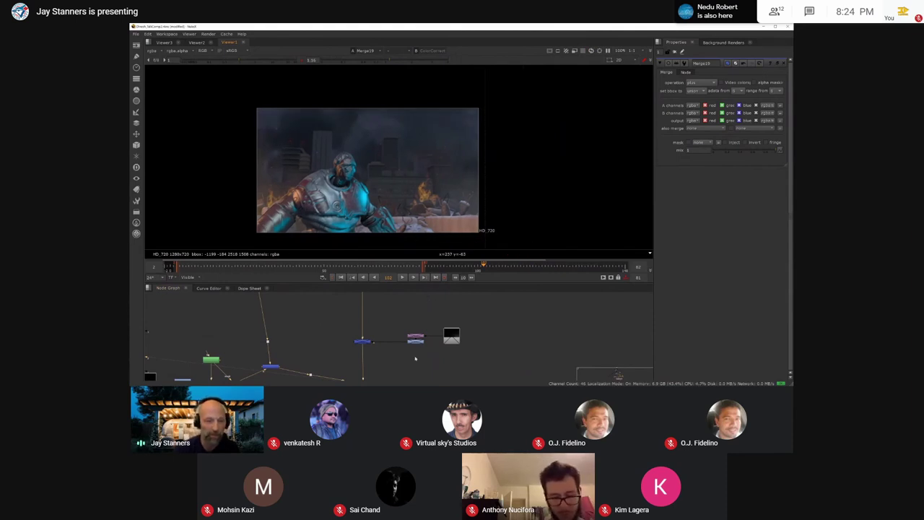
pyautogui.click(342, 315)
pyautogui.moveTo(481, 363); pyautogui.dragTo(481, 363)
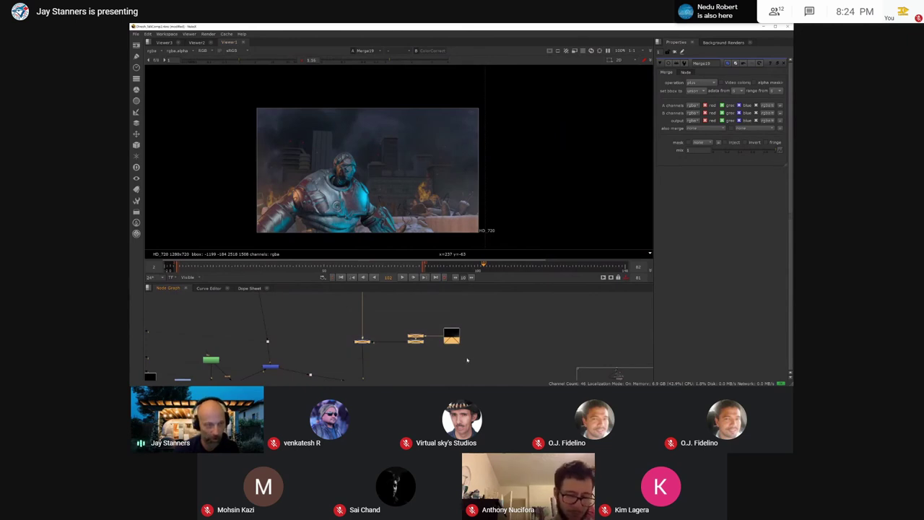
pyautogui.click(381, 353)
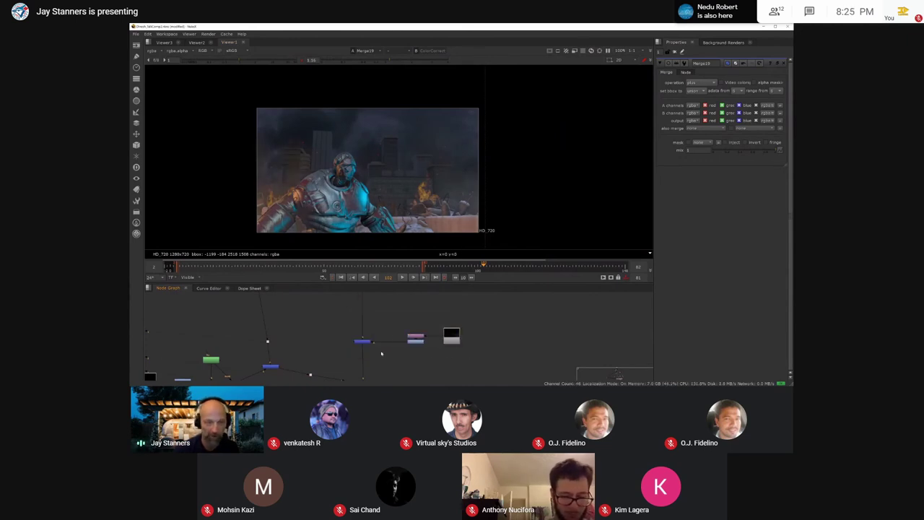
pyautogui.click(364, 340)
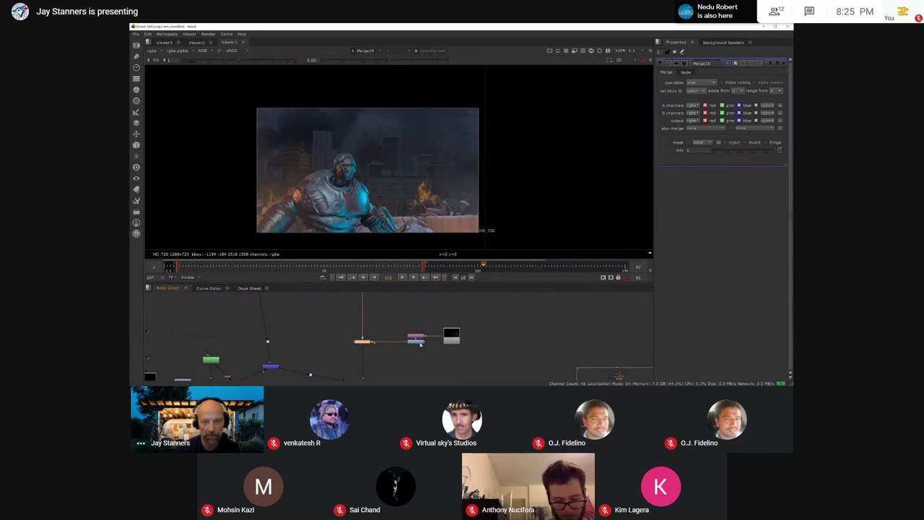
# Step: Display the smoke footage Read node and review the horizontal Mirror node applied to it
pyautogui.click(452, 338)
pyautogui.press('1')
pyautogui.click(414, 330)
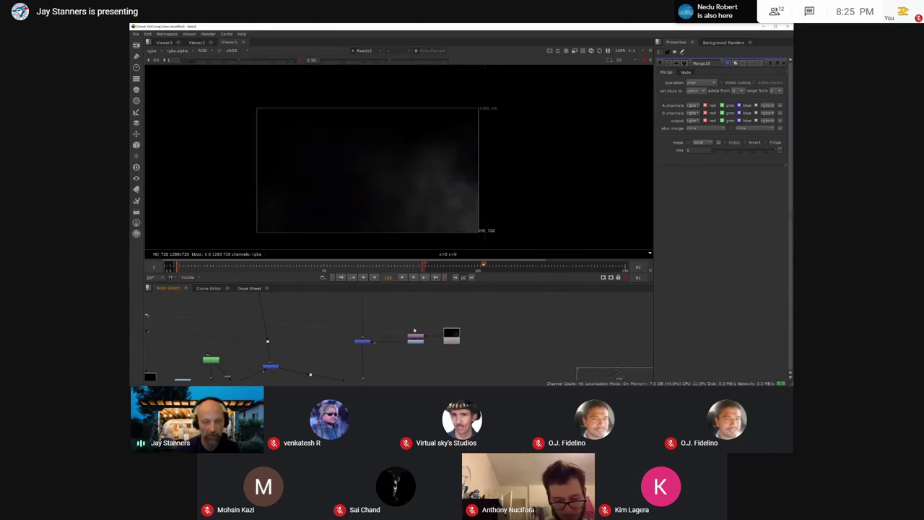
pyautogui.doubleClick(416, 339)
pyautogui.press('1')
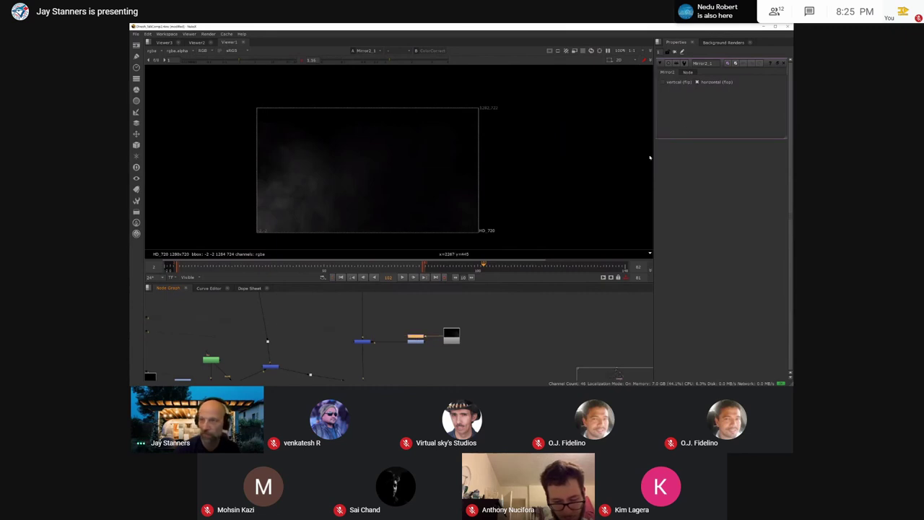
# Step: Review the ColorCorrect21 that tints the mirrored smoke and display the merge it feeds
pyautogui.press('c')
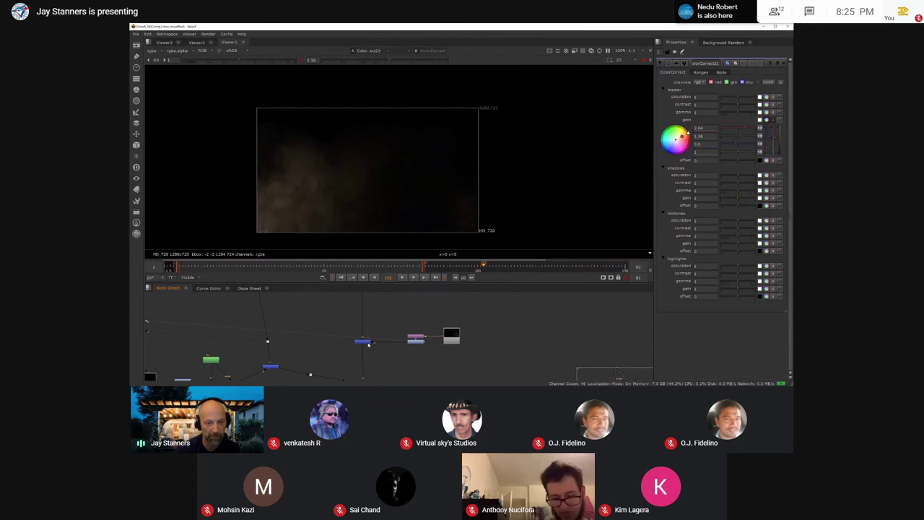
pyautogui.doubleClick(367, 342)
pyautogui.press('1')
# Step: Open and display the Grain2_1 node after the particle merge and examine its grain close up on the robot
pyautogui.scroll(-3, 396, 330)
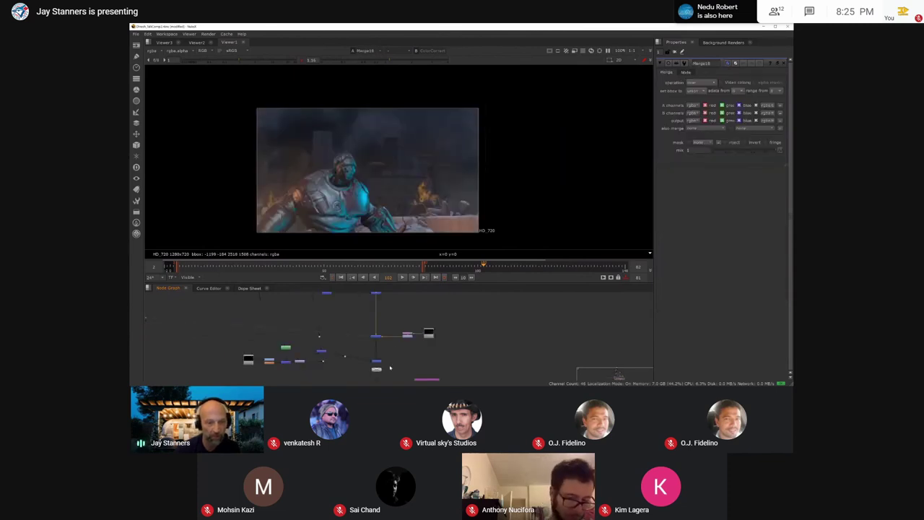
pyautogui.moveTo(390, 366); pyautogui.dragTo(365, 340, button='middle')
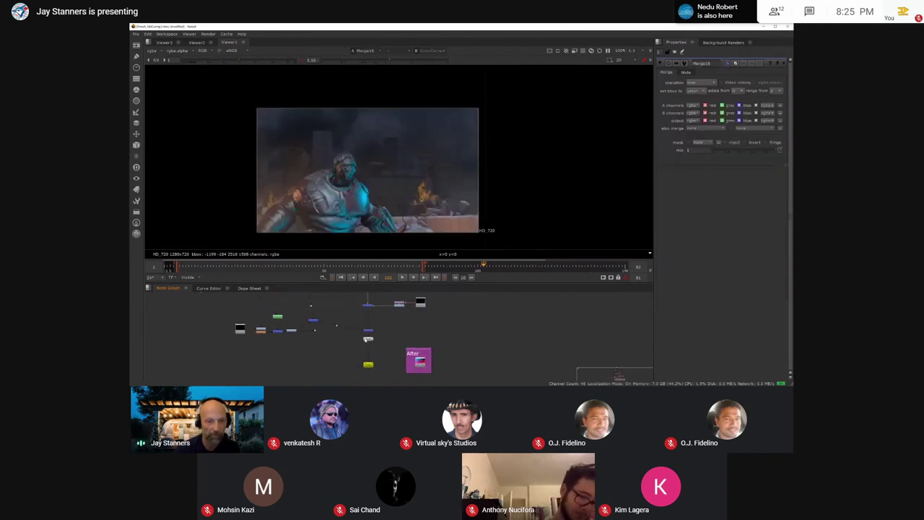
pyautogui.scroll(2, 363, 327)
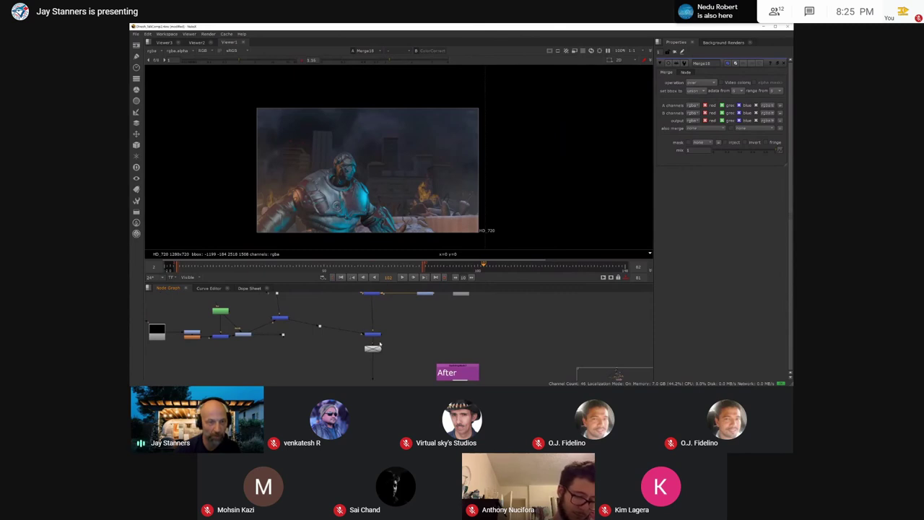
pyautogui.scroll(2, 390, 351)
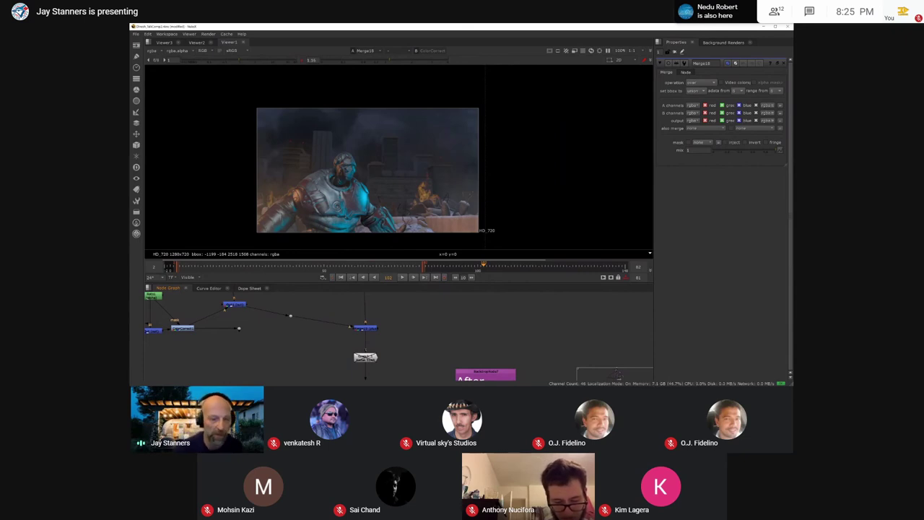
pyautogui.doubleClick(373, 359)
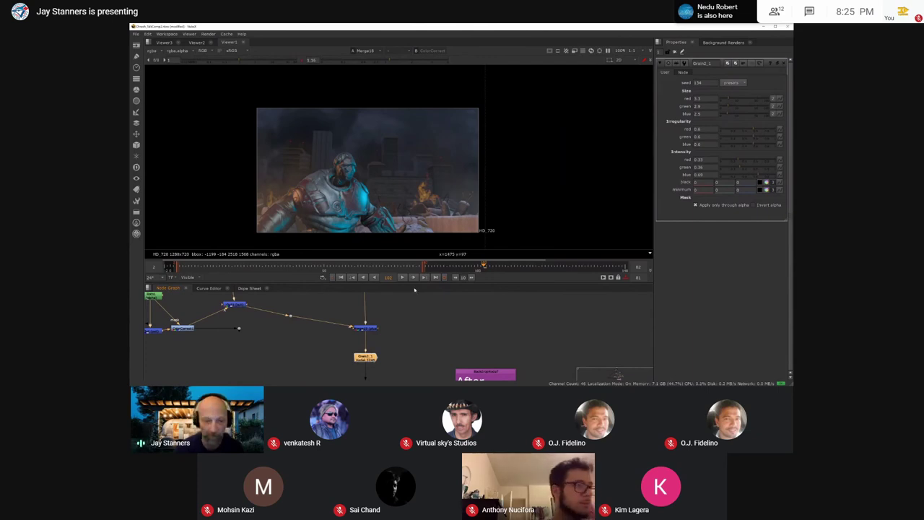
pyautogui.press('1')
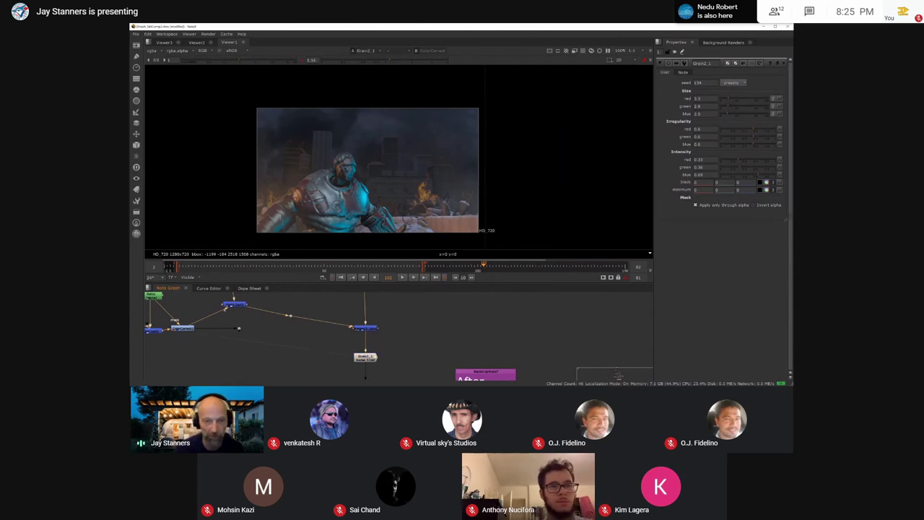
pyautogui.scroll(3, 325, 172)
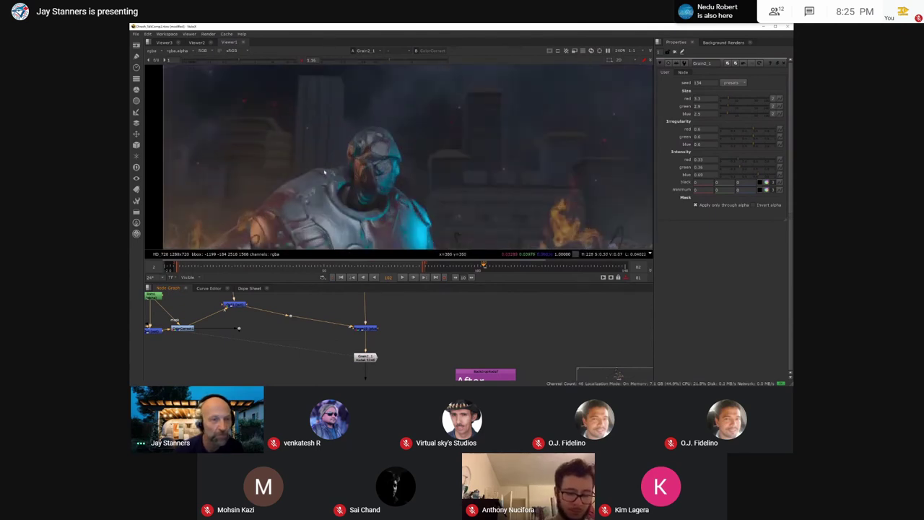
pyautogui.scroll(-1, 325, 172)
pyautogui.moveTo(325, 171); pyautogui.dragTo(316, 153, button='middle')
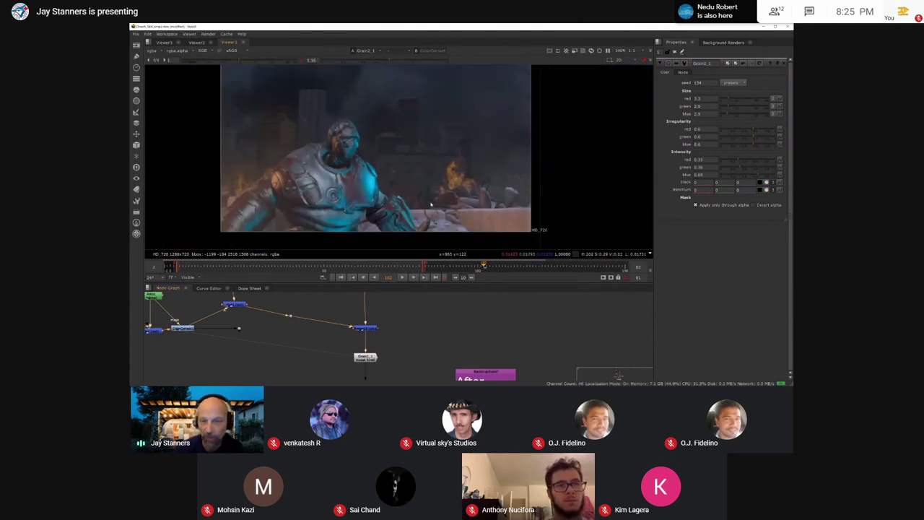
pyautogui.scroll(-2, 434, 204)
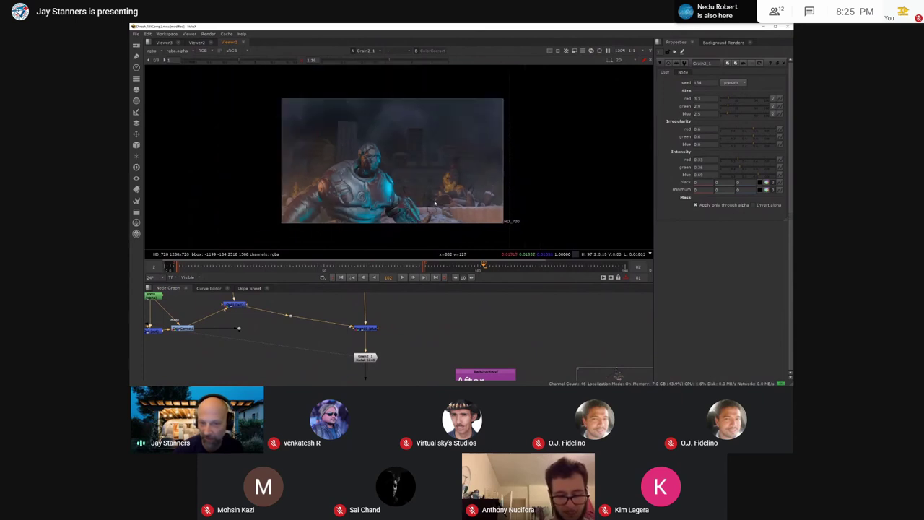
# Step: Survey the whole node graph from the final nodes up to the source Reads, and open the rendered After sequence
pyautogui.scroll(-4, 400, 321)
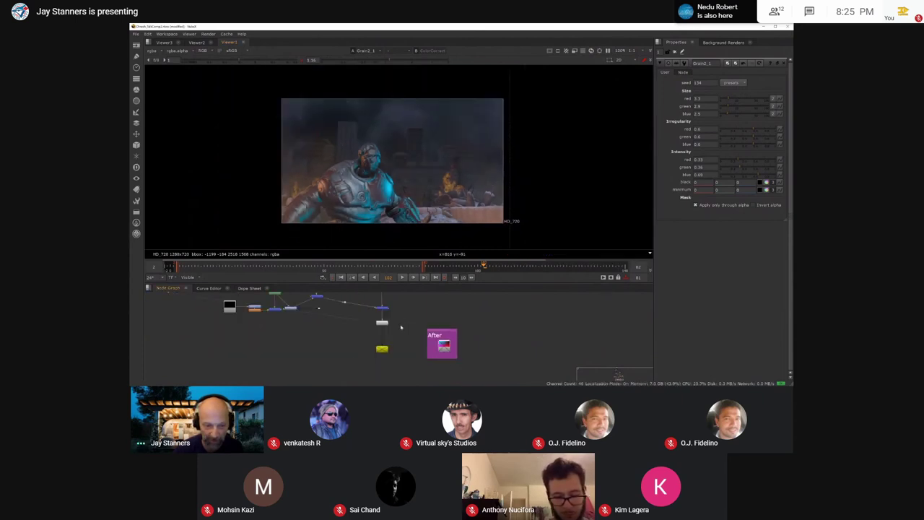
pyautogui.moveTo(399, 321); pyautogui.dragTo(377, 353, button='middle')
pyautogui.moveTo(370, 304); pyautogui.dragTo(360, 375, button='middle')
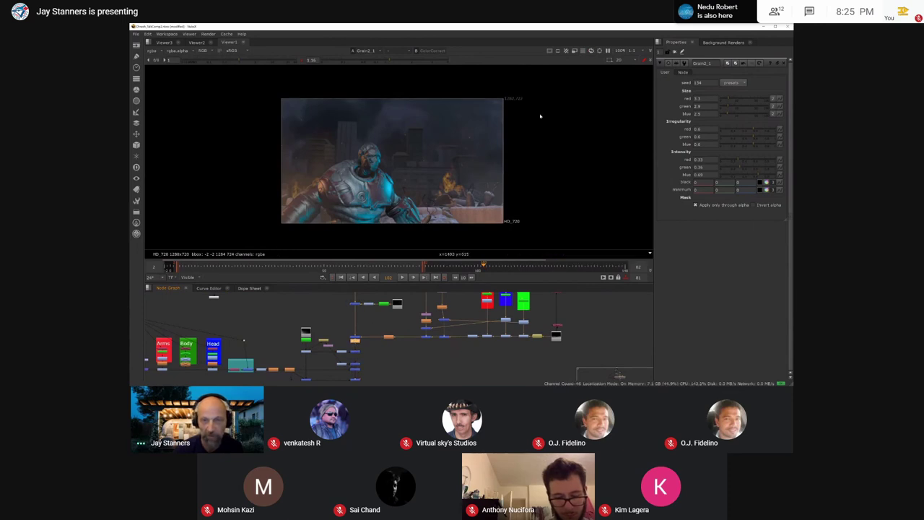
pyautogui.scroll(-2, 425, 212)
pyautogui.scroll(-2, 371, 359)
pyautogui.moveTo(395, 368); pyautogui.dragTo(383, 313, button='middle')
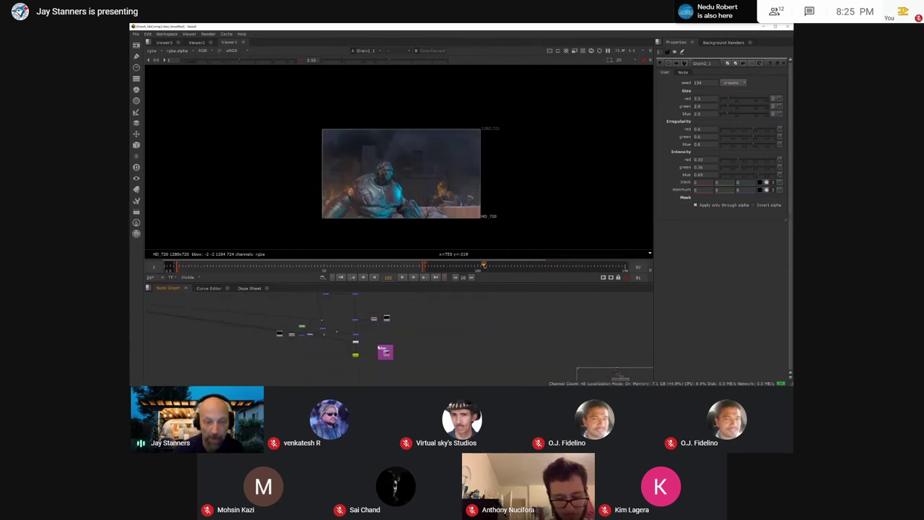
pyautogui.moveTo(348, 317); pyautogui.dragTo(386, 379, button='middle')
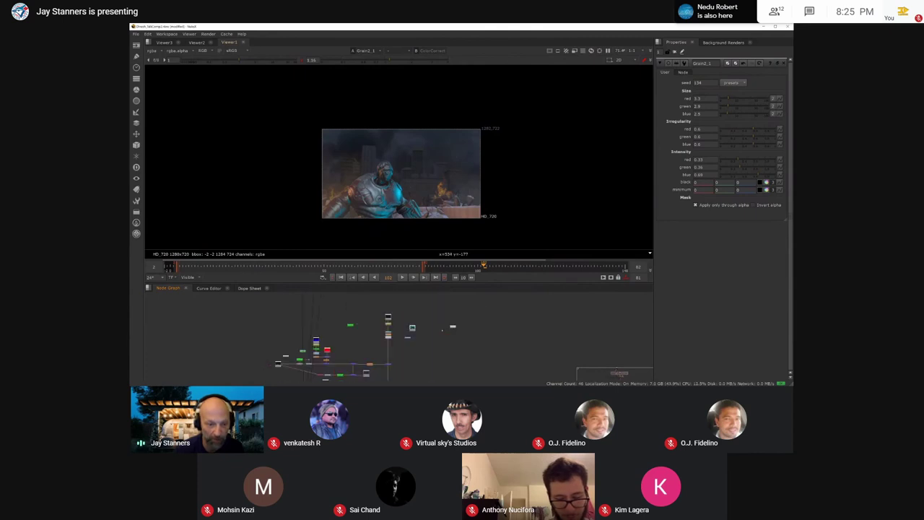
pyautogui.moveTo(383, 310); pyautogui.dragTo(379, 396, button='middle')
pyautogui.scroll(-2, 400, 343)
pyautogui.moveTo(351, 333); pyautogui.dragTo(324, 282, button='middle')
pyautogui.scroll(5, 388, 330)
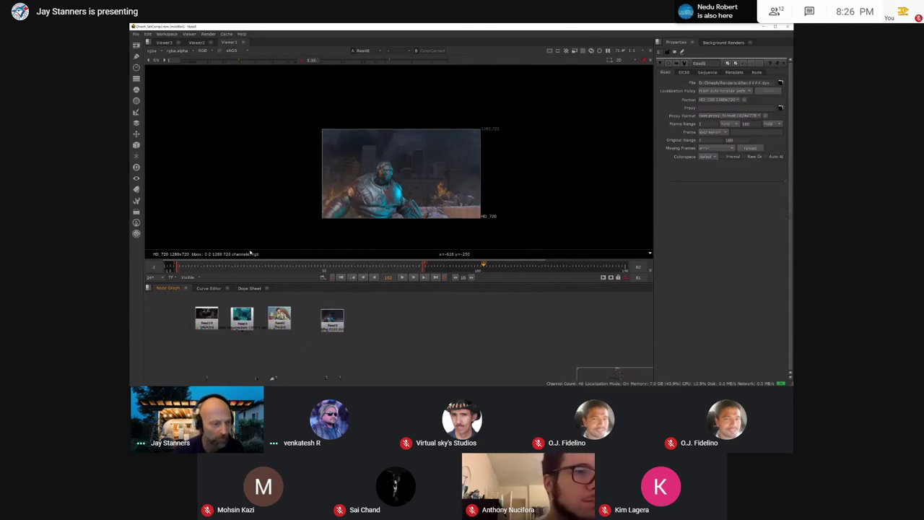
pyautogui.doubleClick(331, 319)
# Step: View the After sequence at frame 2 and set the playback range's out point at frame 161
pyautogui.scroll(-4, 400, 322)
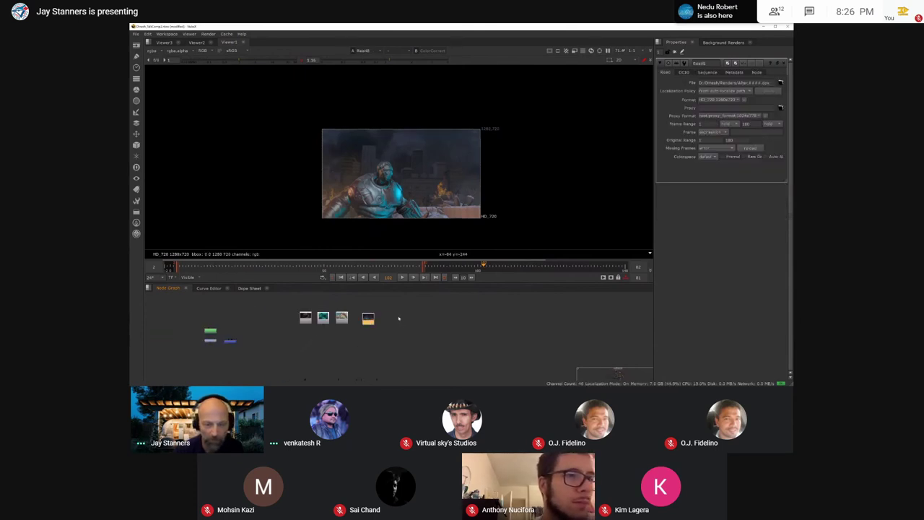
pyautogui.moveTo(186, 265); pyautogui.dragTo(177, 265)
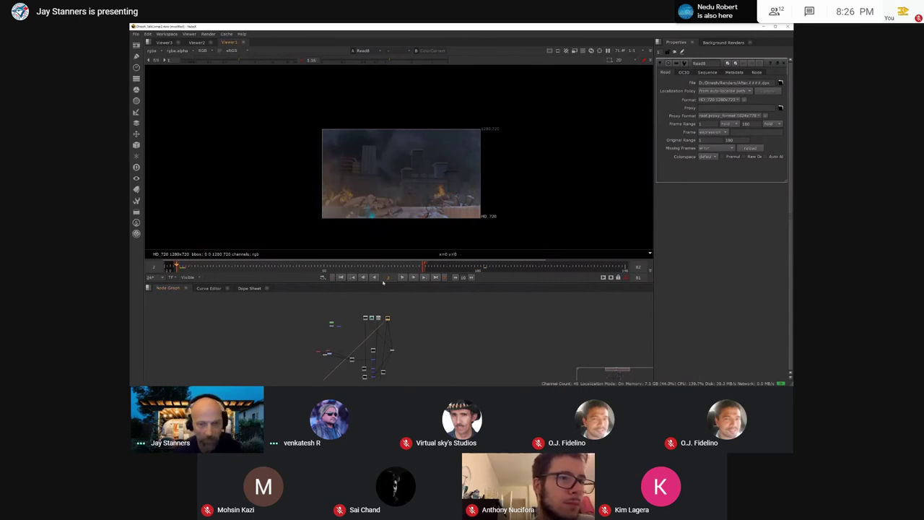
pyautogui.scroll(-2, 605, 265)
pyautogui.keyDown('alt'); pyautogui.moveTo(606, 265); pyautogui.dragTo(423, 266); pyautogui.keyUp('alt')
pyautogui.click(462, 266)
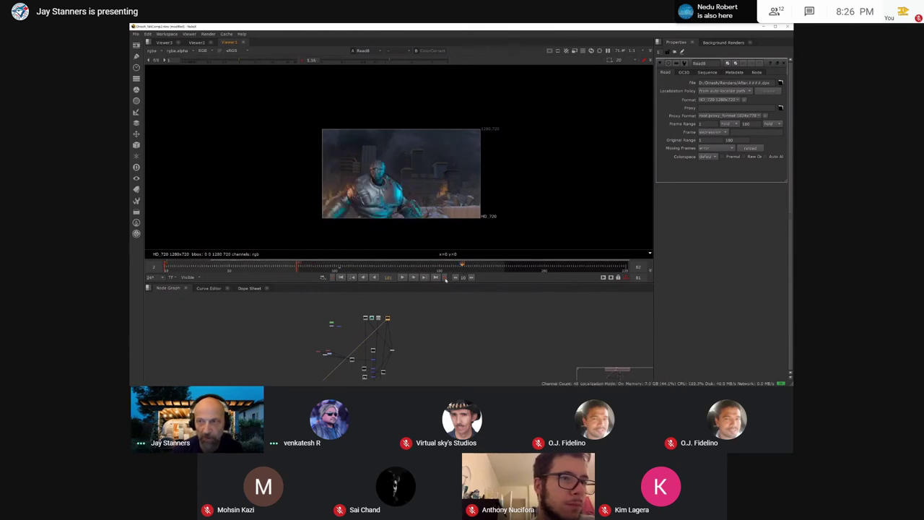
pyautogui.click(445, 278)
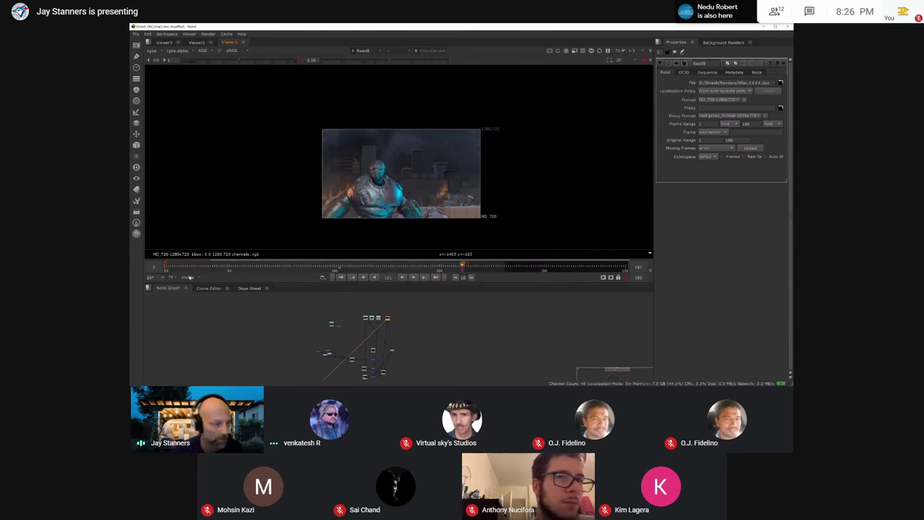
pyautogui.scroll(-2, 239, 267)
pyautogui.keyDown('alt'); pyautogui.moveTo(243, 267); pyautogui.dragTo(359, 266); pyautogui.keyUp('alt')
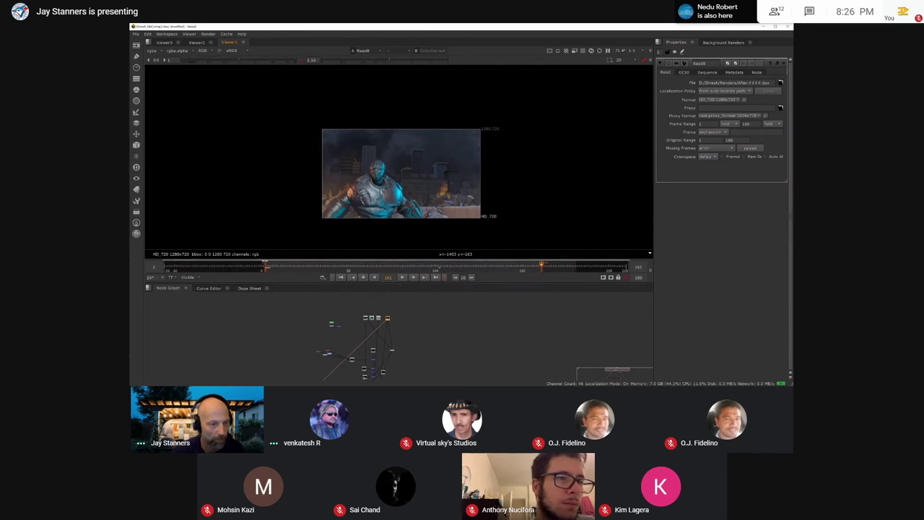
# Step: Play the After sequence from the start of its range, looping it, and stop at frame 100
pyautogui.click(266, 267)
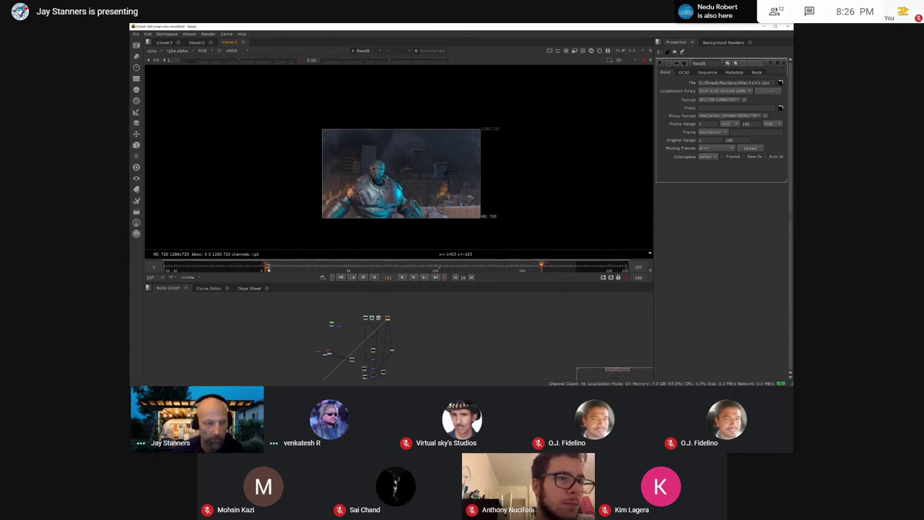
pyautogui.click(403, 278)
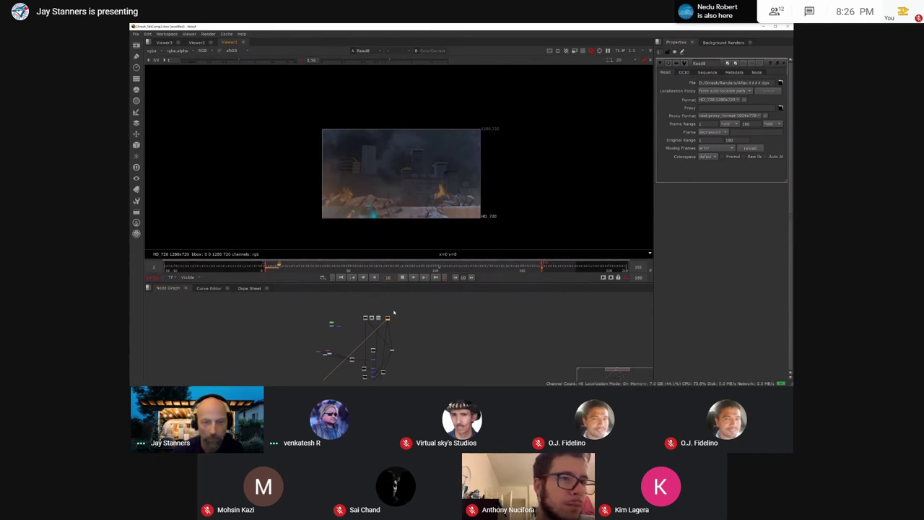
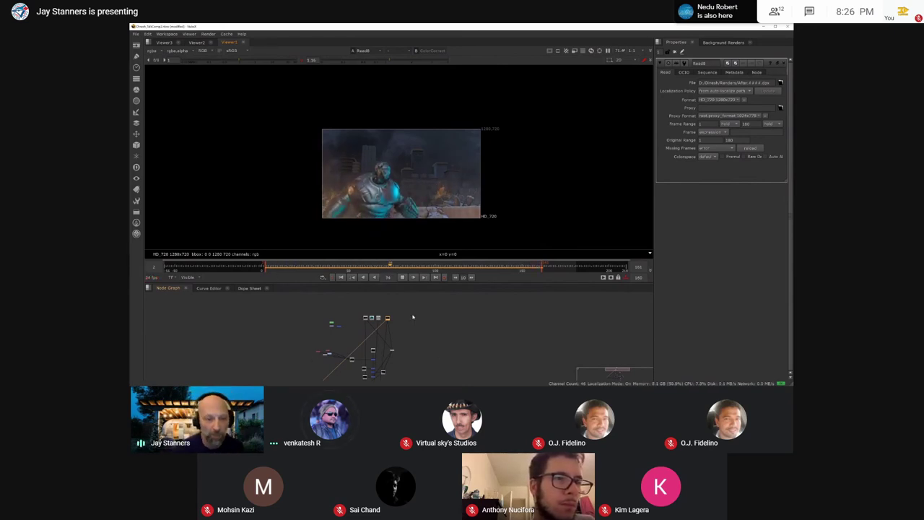
pyautogui.click(403, 277)
# Step: Survey the node graph from the source Reads down to the After backdrop and back up to the Reads
pyautogui.scroll(-4, 436, 334)
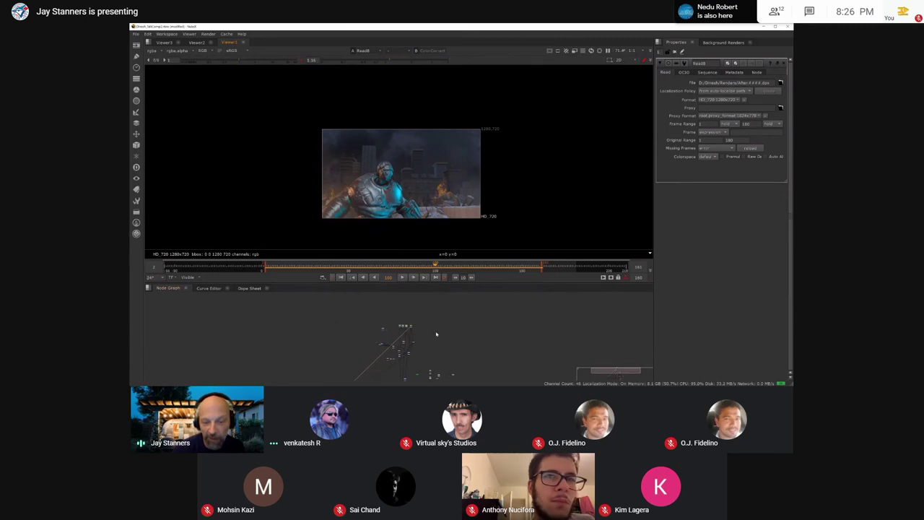
pyautogui.scroll(2, 430, 340)
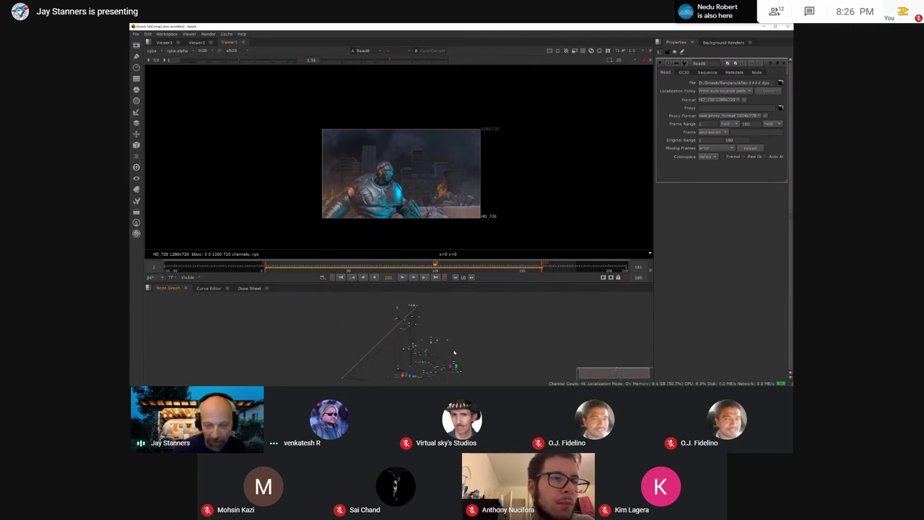
pyautogui.moveTo(457, 355); pyautogui.dragTo(408, 310, button='middle')
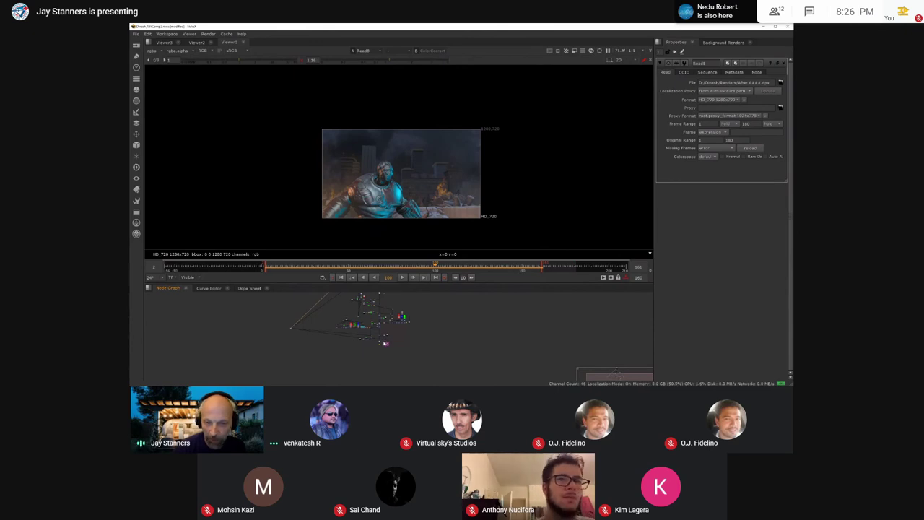
pyautogui.scroll(4, 386, 343)
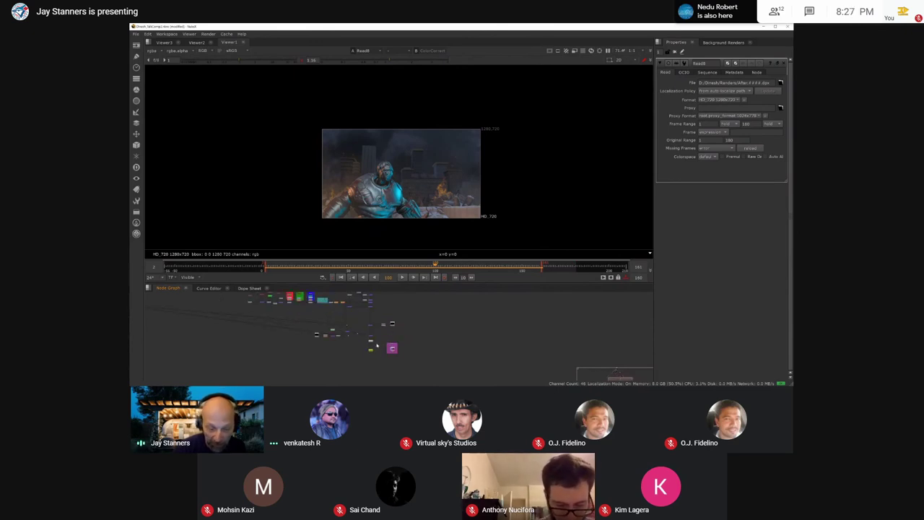
pyautogui.scroll(3, 376, 348)
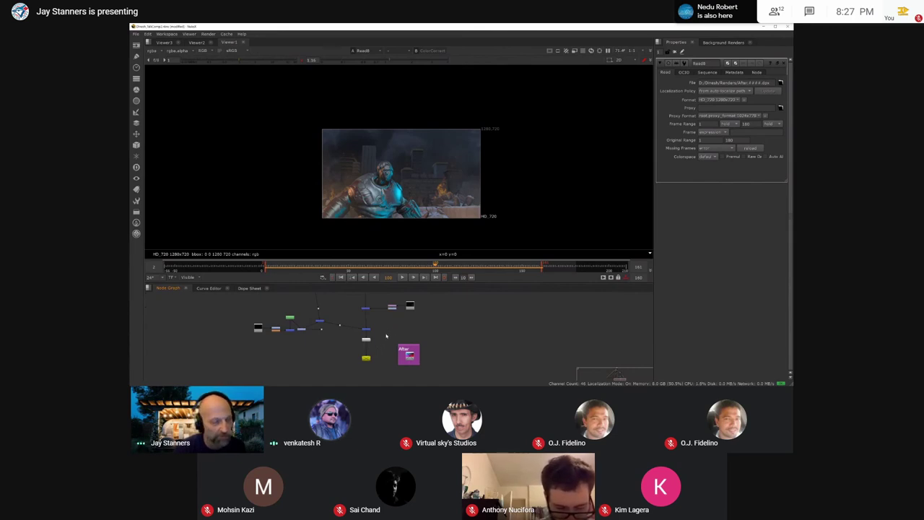
pyautogui.scroll(2, 384, 339)
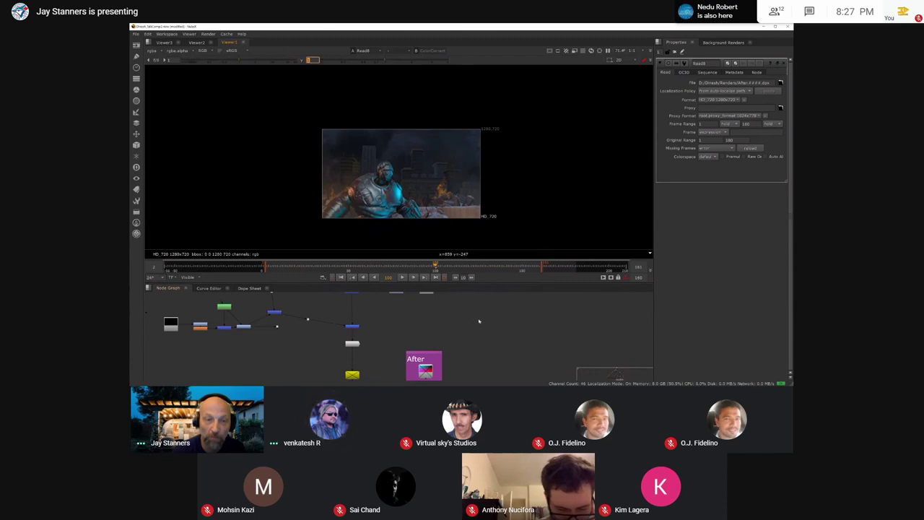
pyautogui.scroll(-5, 480, 320)
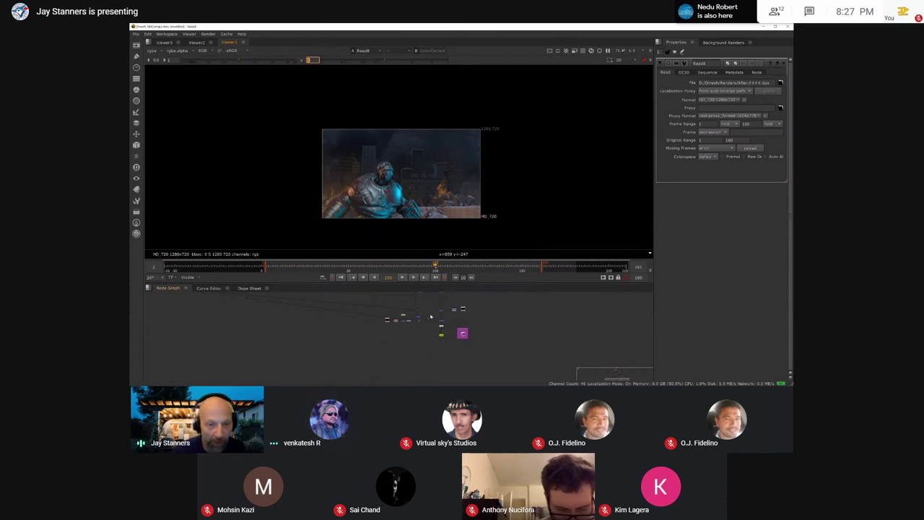
pyautogui.moveTo(431, 317); pyautogui.dragTo(426, 348, button='middle')
pyautogui.moveTo(312, 317); pyautogui.dragTo(386, 398, button='middle')
pyautogui.moveTo(407, 293); pyautogui.dragTo(390, 341, button='middle')
pyautogui.moveTo(399, 311); pyautogui.dragTo(379, 361, button='middle')
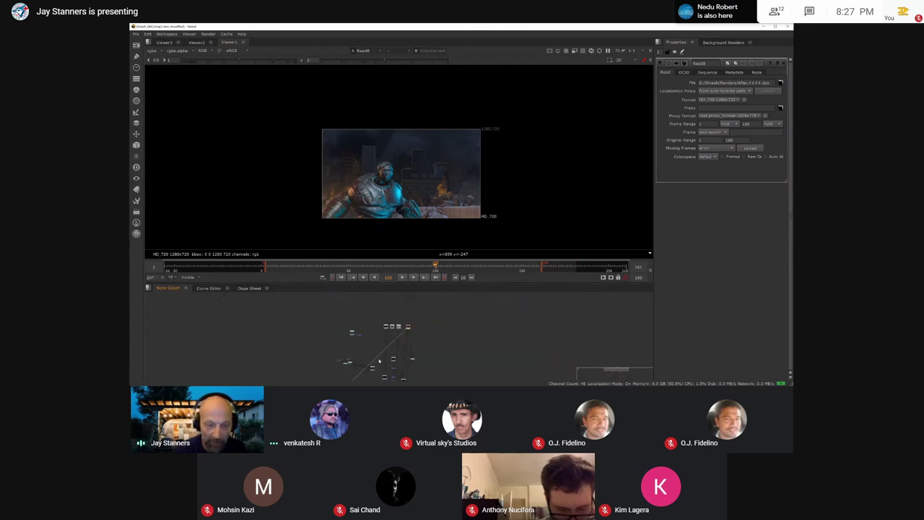
# Step: Open and display the Toy.jpg reference Read beside the After sequence's Read
pyautogui.scroll(3, 408, 327)
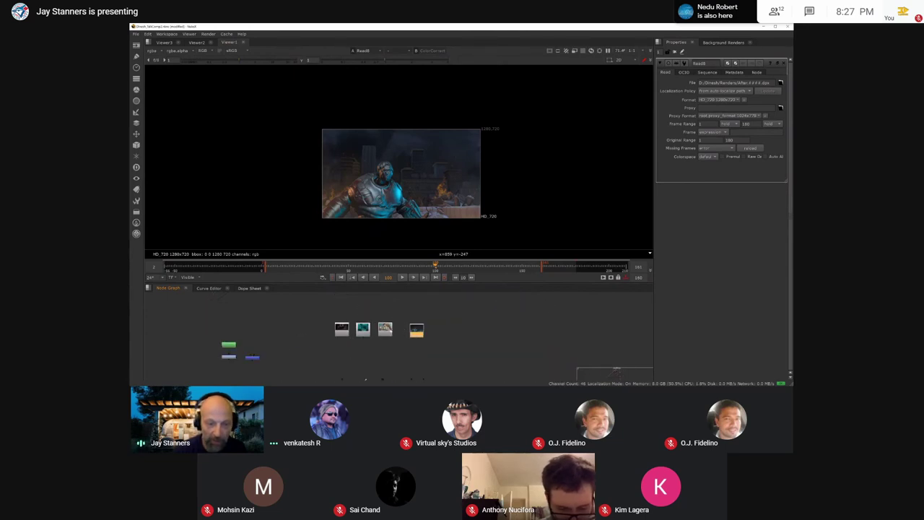
pyautogui.doubleClick(384, 334)
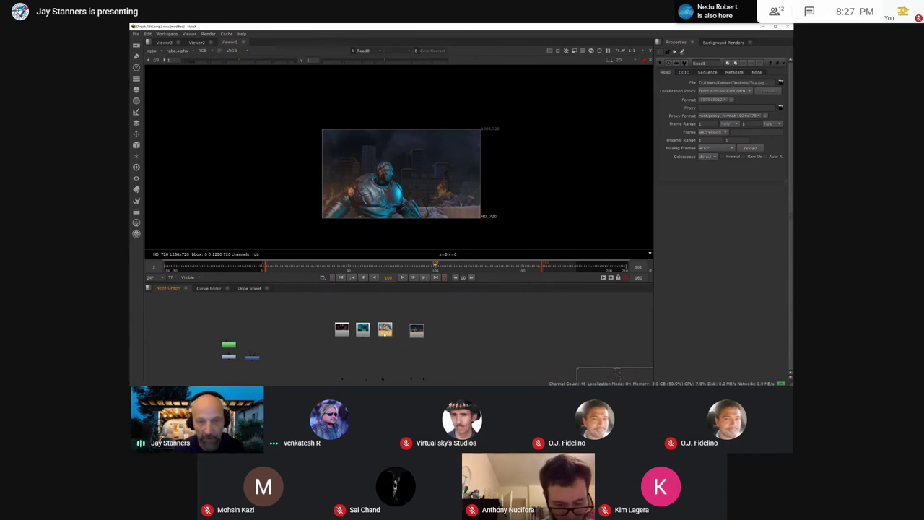
pyautogui.press('1')
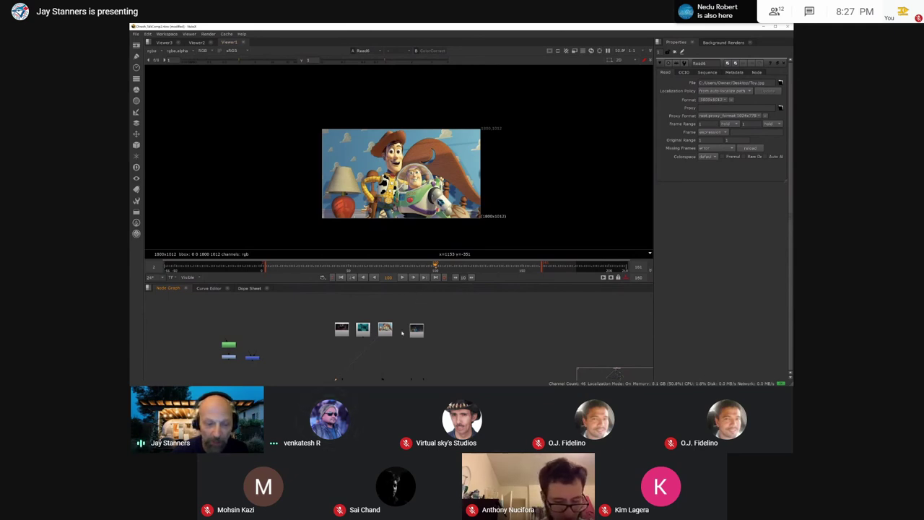
pyautogui.moveTo(385, 328); pyautogui.dragTo(389, 328)
pyautogui.scroll(1, 412, 332)
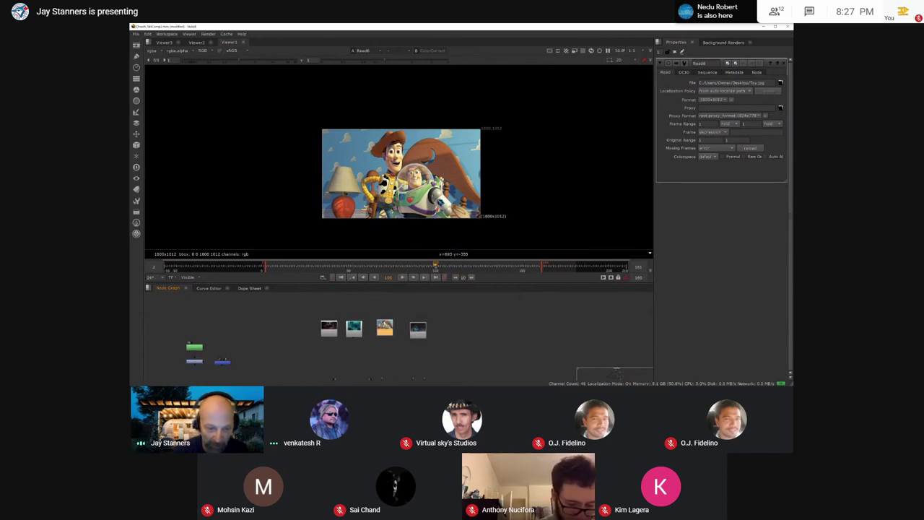
# Step: Open and display the vega.jpg Read and examine the two people in the car close up
pyautogui.doubleClick(333, 331)
pyautogui.press('1')
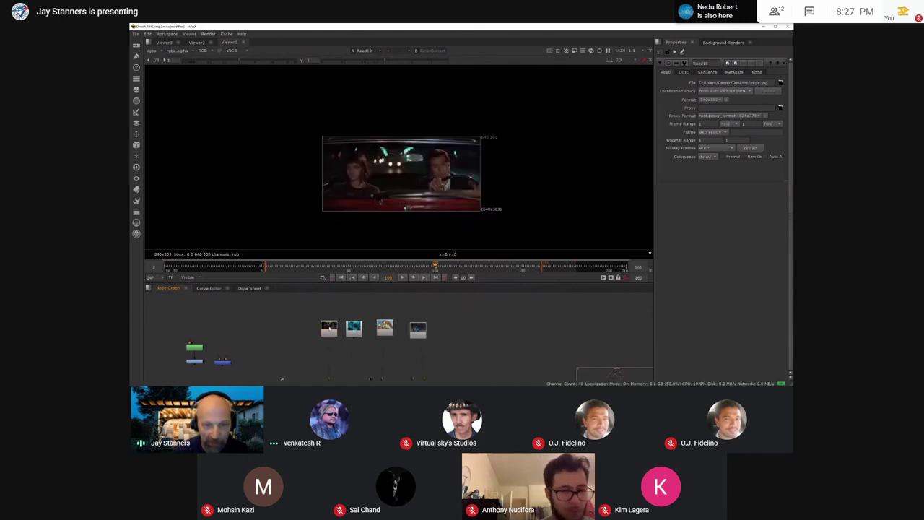
pyautogui.scroll(2, 437, 195)
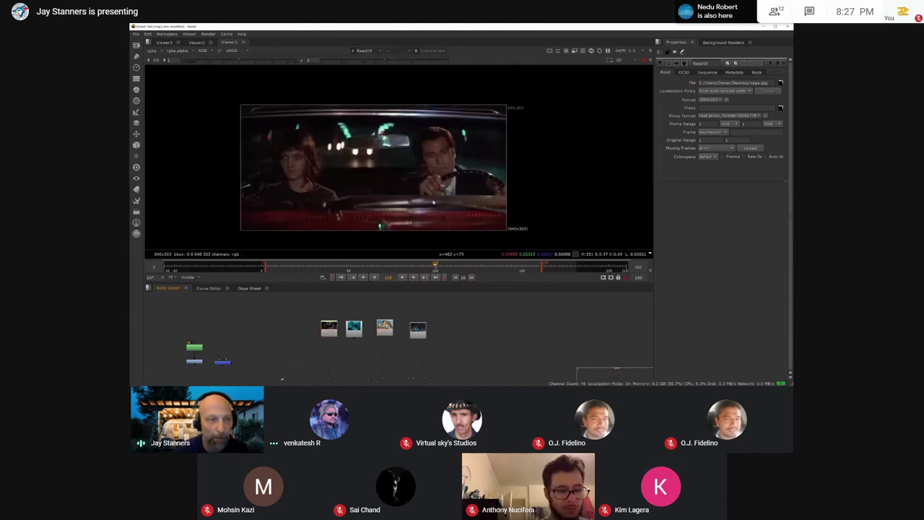
pyautogui.scroll(-1, 432, 202)
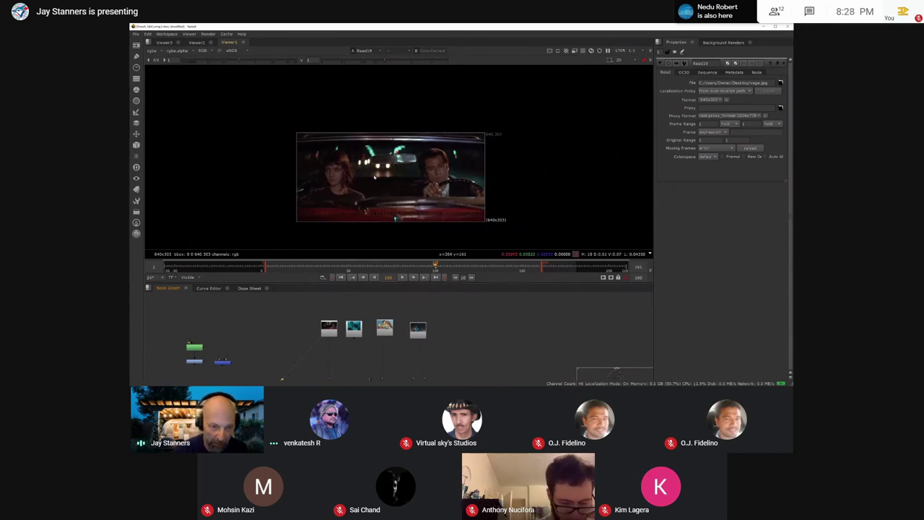
# Step: Move the green Roto node closer to the reference Reads and display the Alien-Resurrection image
pyautogui.moveTo(277, 351); pyautogui.dragTo(324, 328, button='middle')
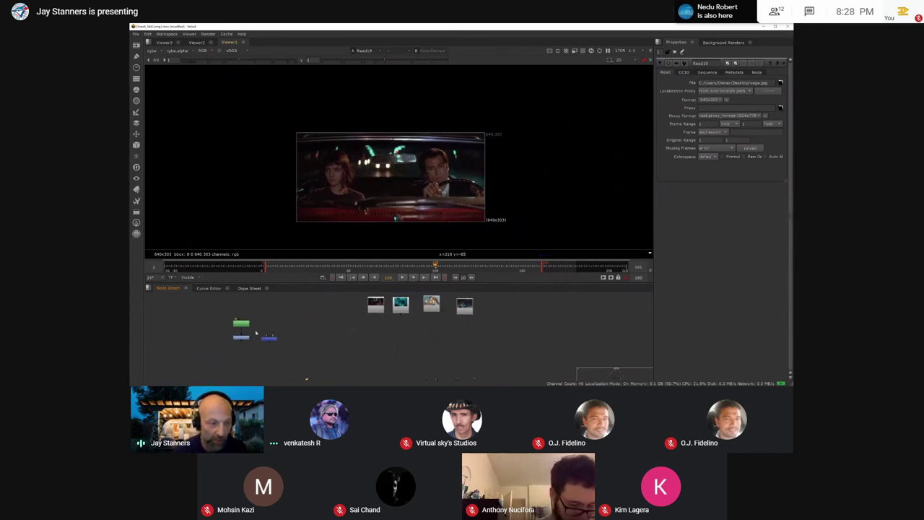
pyautogui.click(246, 325)
pyautogui.moveTo(241, 322); pyautogui.dragTo(289, 308)
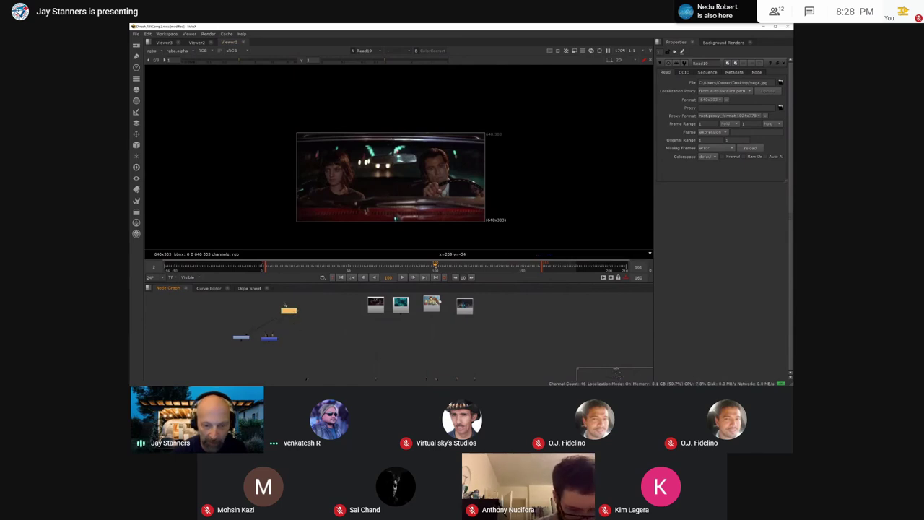
pyautogui.doubleClick(400, 305)
pyautogui.press('1')
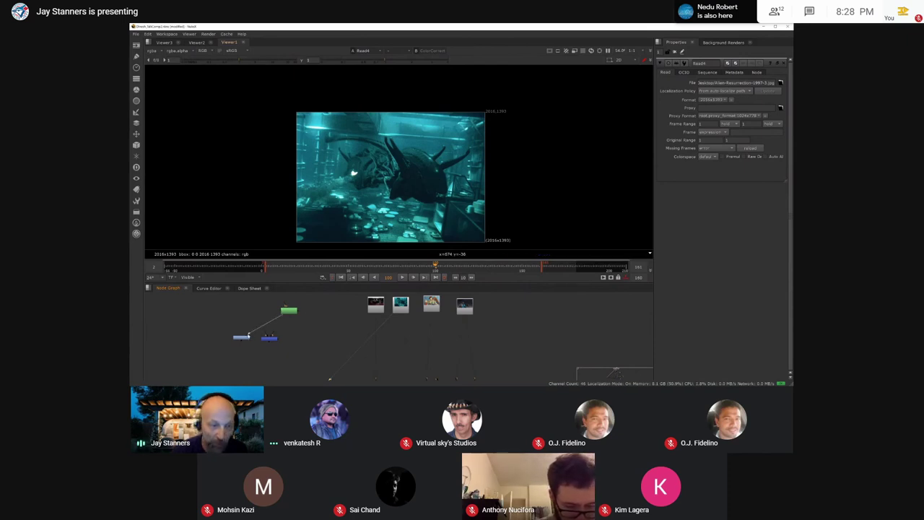
# Step: Connect Roto2 to the vega.jpg Read, display its cutout, and compare it with the full image close up
pyautogui.moveTo(286, 306); pyautogui.dragTo(348, 327)
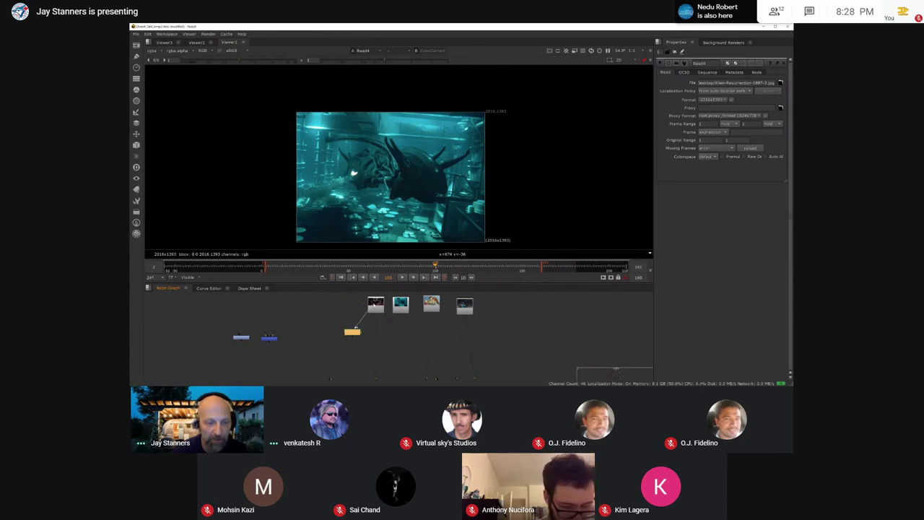
pyautogui.press('1')
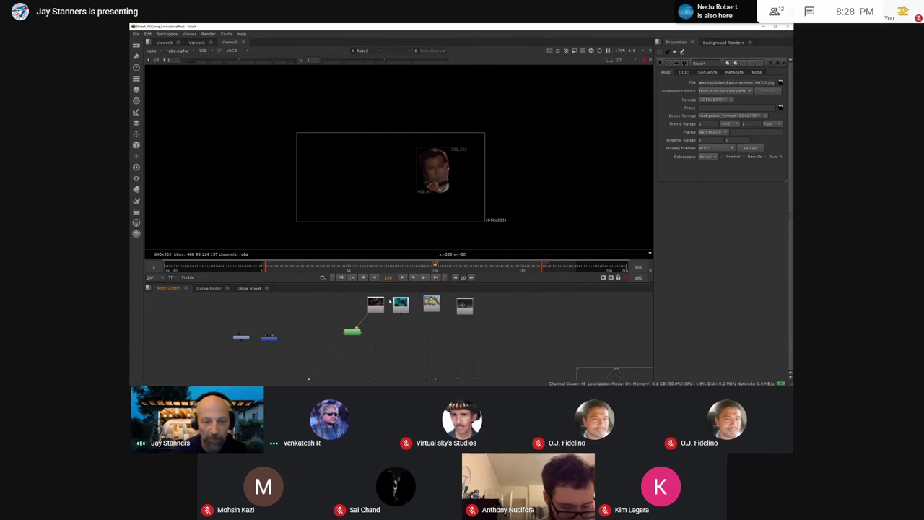
pyautogui.doubleClick(376, 306)
pyautogui.press('1')
pyautogui.scroll(3, 455, 172)
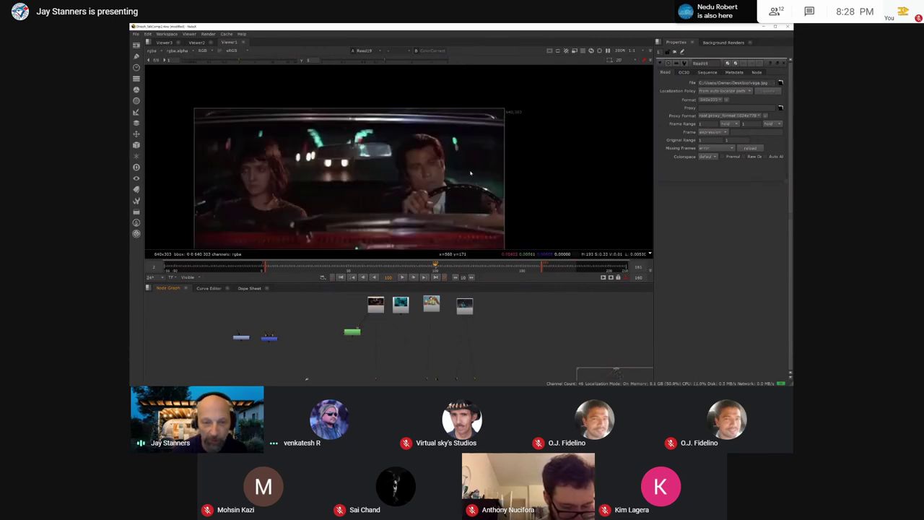
# Step: Open and display Roto2, and adjust a point on the edge of the driver's head shape at frame 120
pyautogui.doubleClick(353, 332)
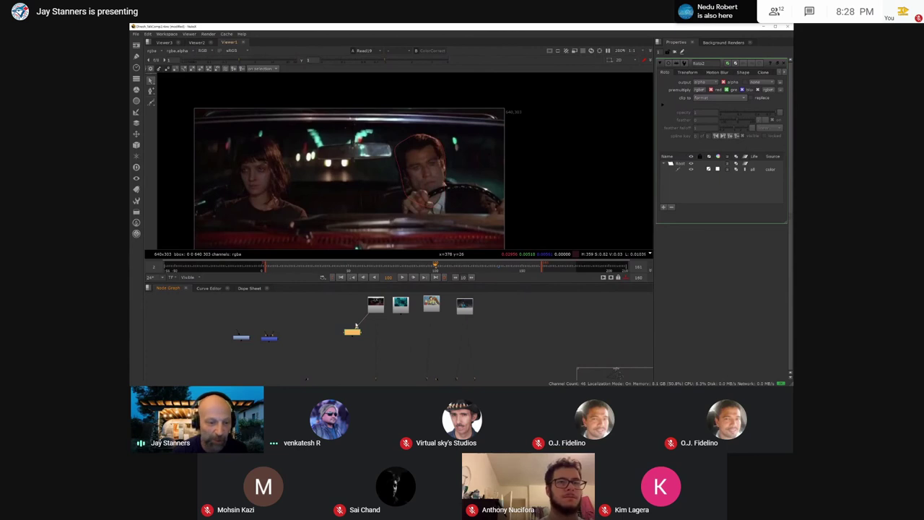
pyautogui.press('1')
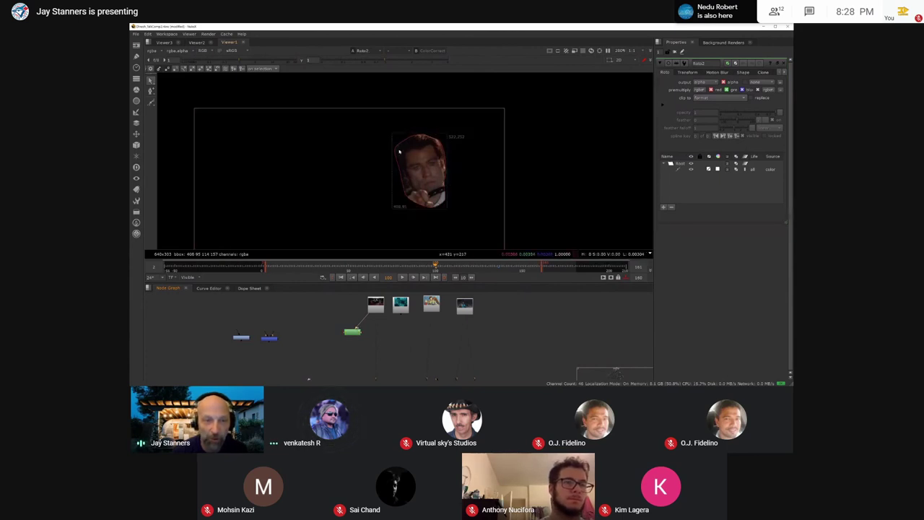
pyautogui.click(397, 151)
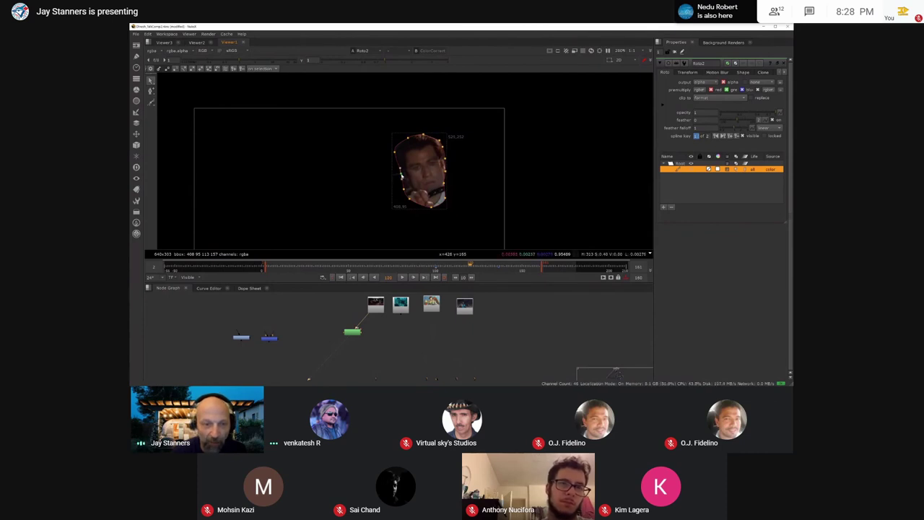
pyautogui.moveTo(395, 151); pyautogui.dragTo(396, 153)
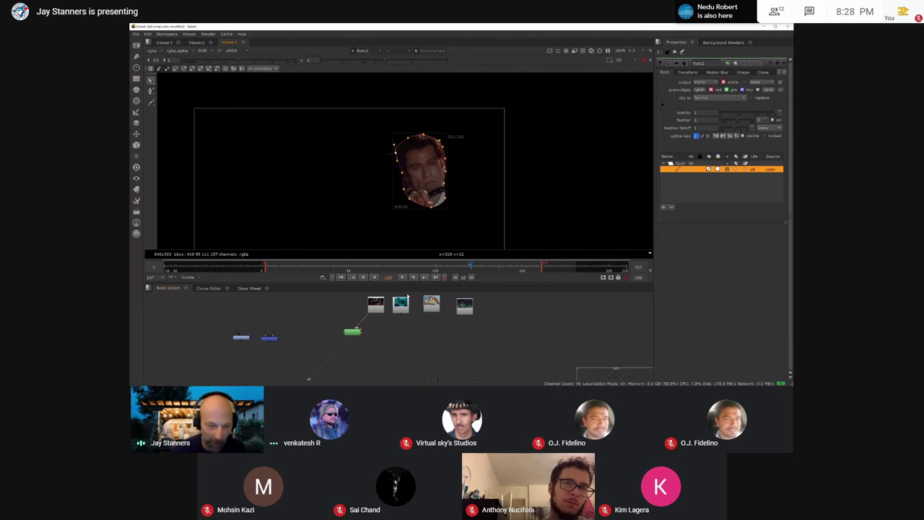
# Step: Open and display the Toy.jpg Read again, fitting its full image in view
pyautogui.doubleClick(437, 303)
pyautogui.press('1')
pyautogui.scroll(-3, 435, 191)
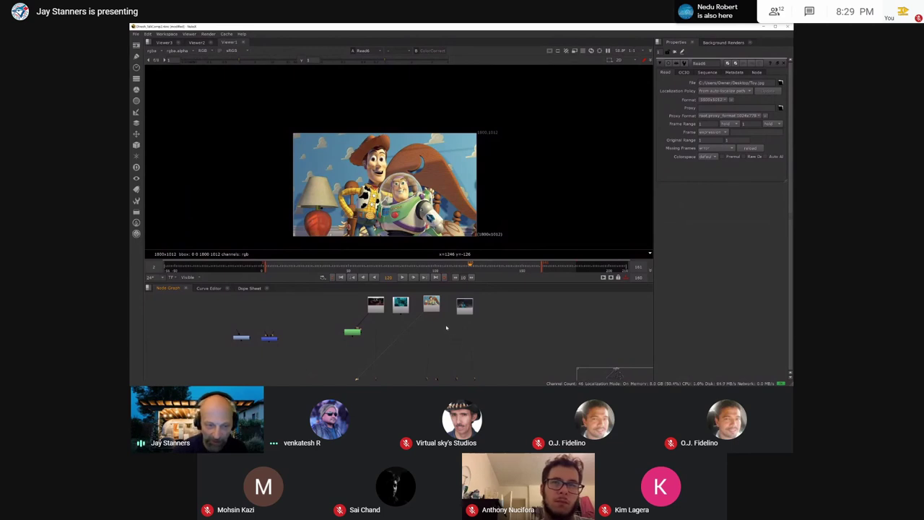
pyautogui.scroll(2, 439, 306)
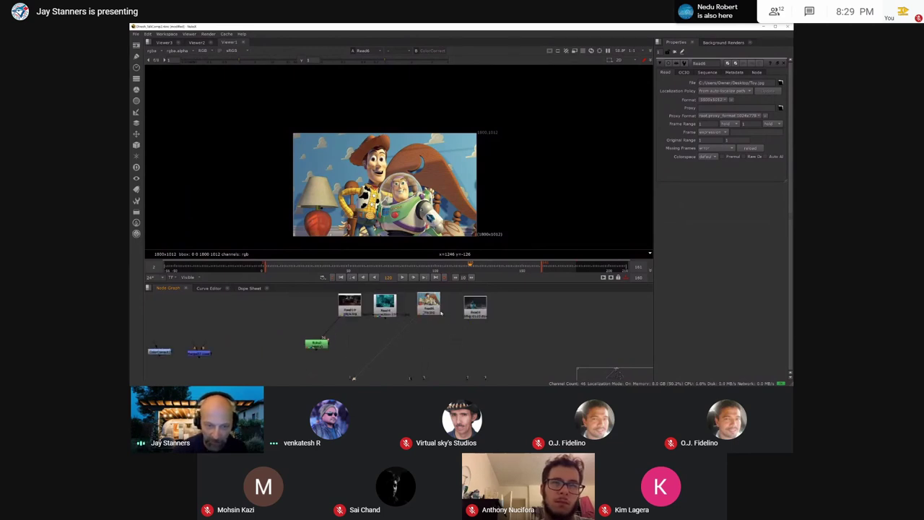
pyautogui.click(431, 307)
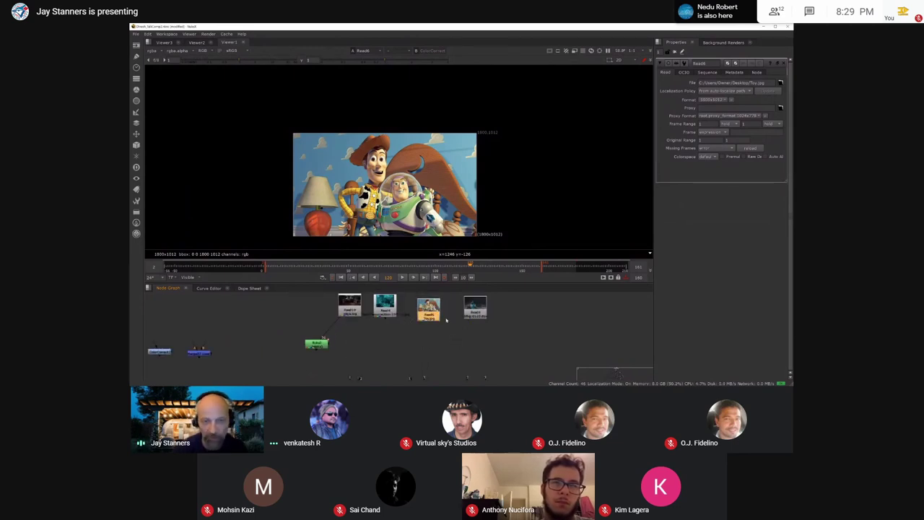
# Step: Look over the node graph down to the After backdrop and display the rendered After sequence again at frame 120
pyautogui.scroll(-5, 441, 320)
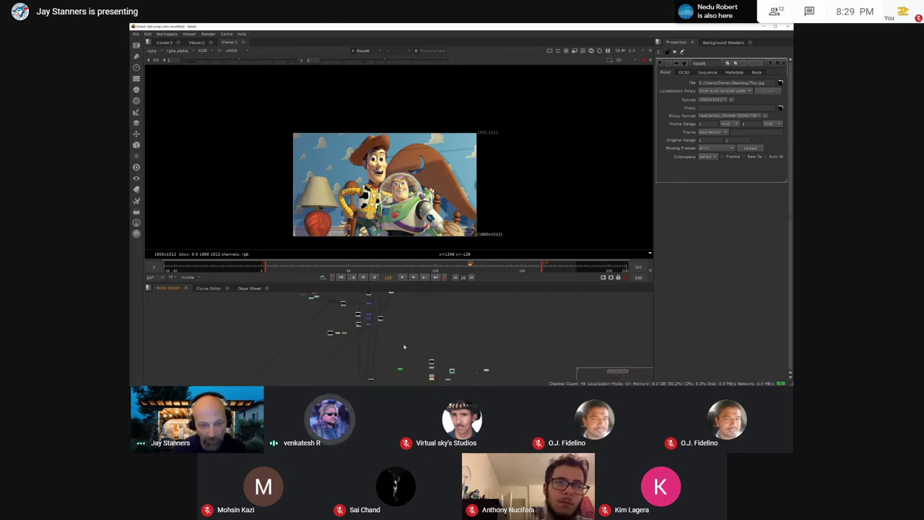
pyautogui.press('f')
pyautogui.scroll(3, 410, 357)
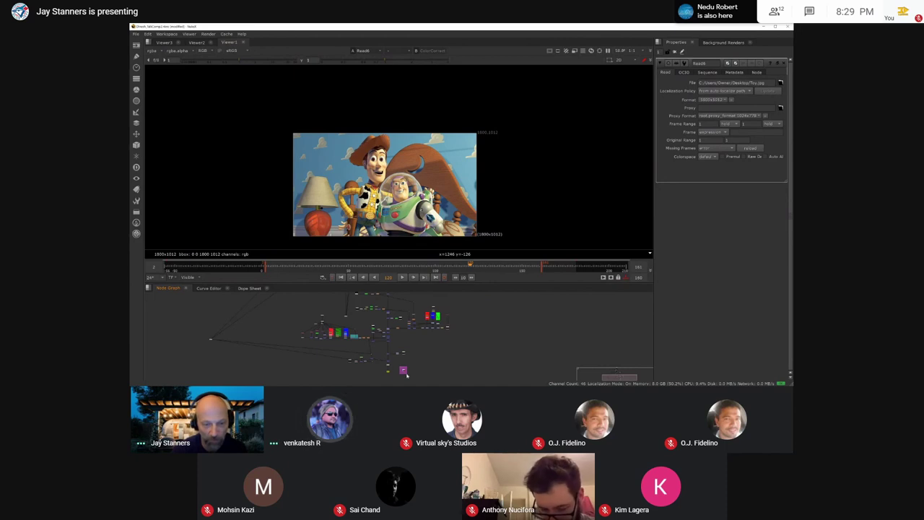
pyautogui.scroll(-3, 383, 331)
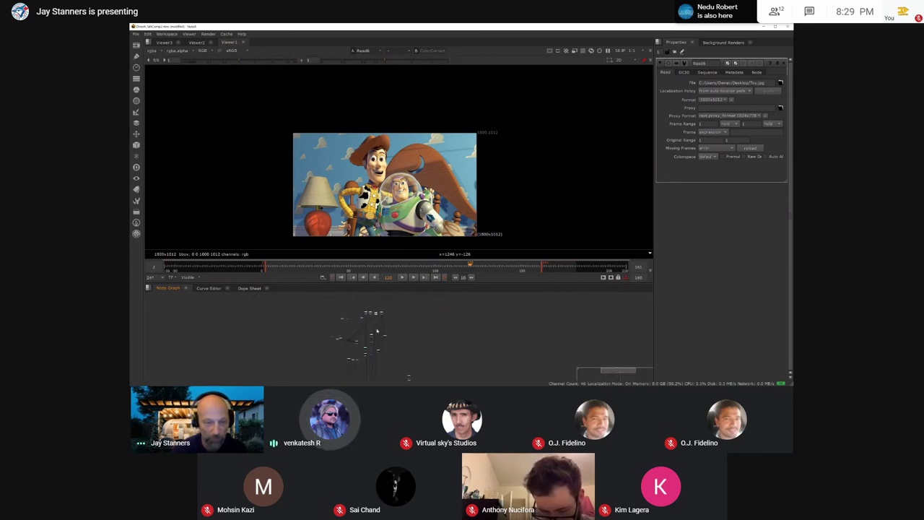
pyautogui.scroll(3, 379, 316)
pyautogui.click(387, 319)
pyautogui.press('1')
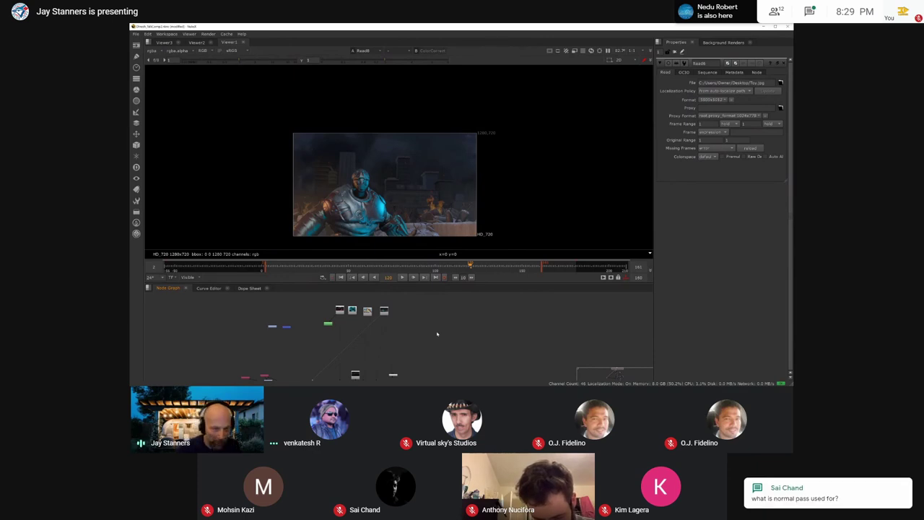
# Step: Find the LayerContactSheet above the character Read in the node graph and display its grid of render passes
pyautogui.moveTo(309, 359); pyautogui.dragTo(411, 255, button='middle')
pyautogui.scroll(-3, 411, 339)
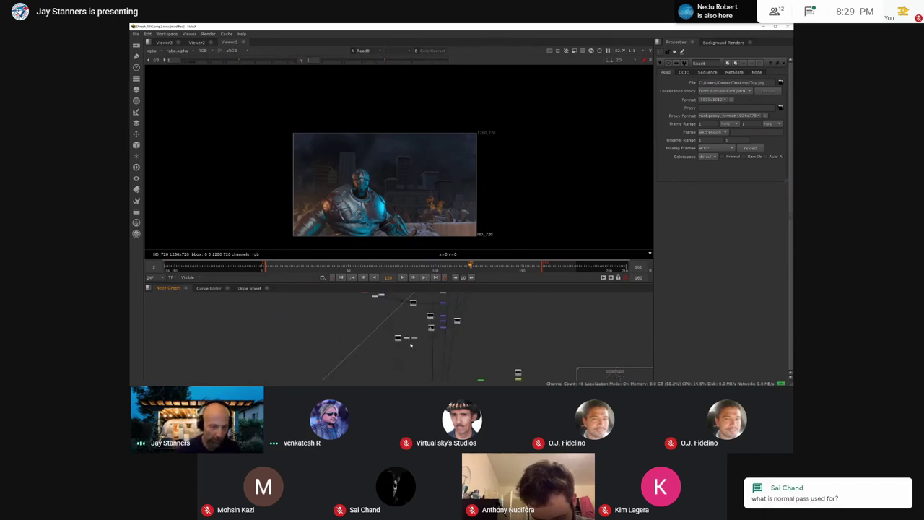
pyautogui.moveTo(386, 356); pyautogui.dragTo(444, 289, button='middle')
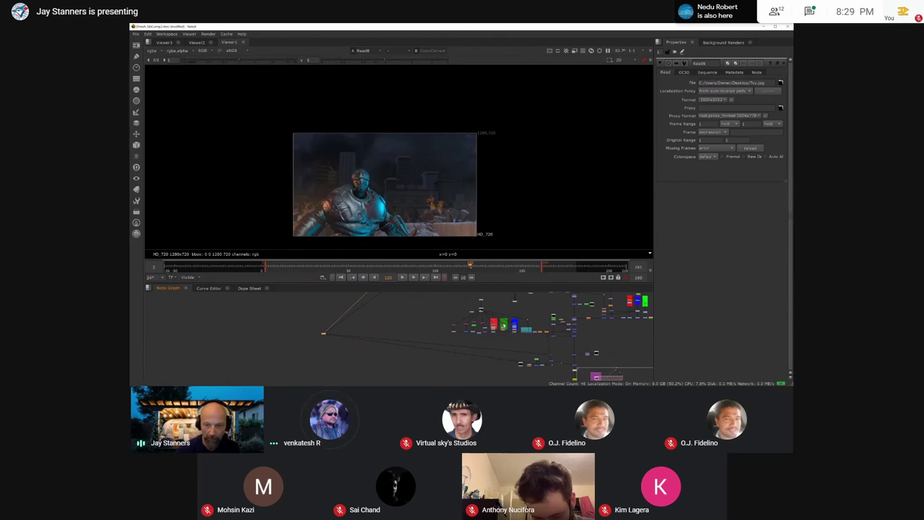
pyautogui.moveTo(500, 321); pyautogui.dragTo(443, 346, button='middle')
pyautogui.press('f')
pyautogui.scroll(4, 425, 331)
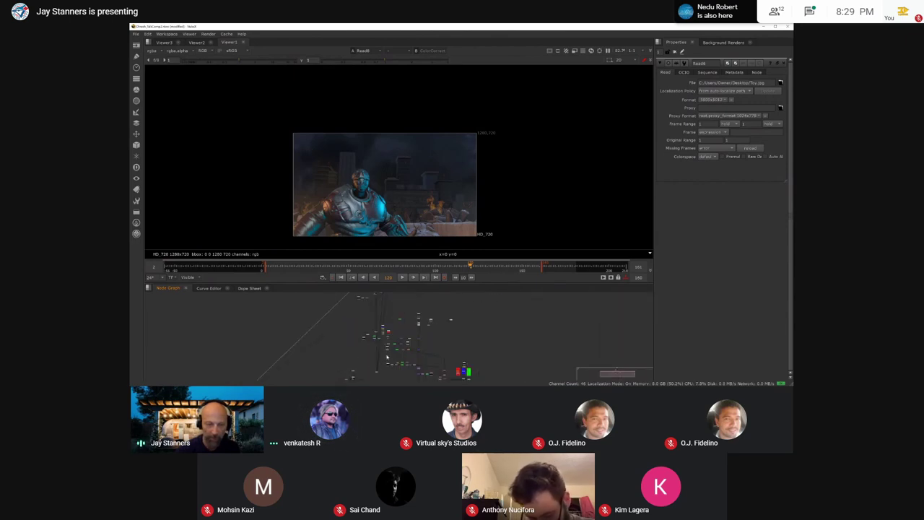
pyautogui.moveTo(385, 355); pyautogui.dragTo(394, 338, button='middle')
pyautogui.scroll(6, 356, 356)
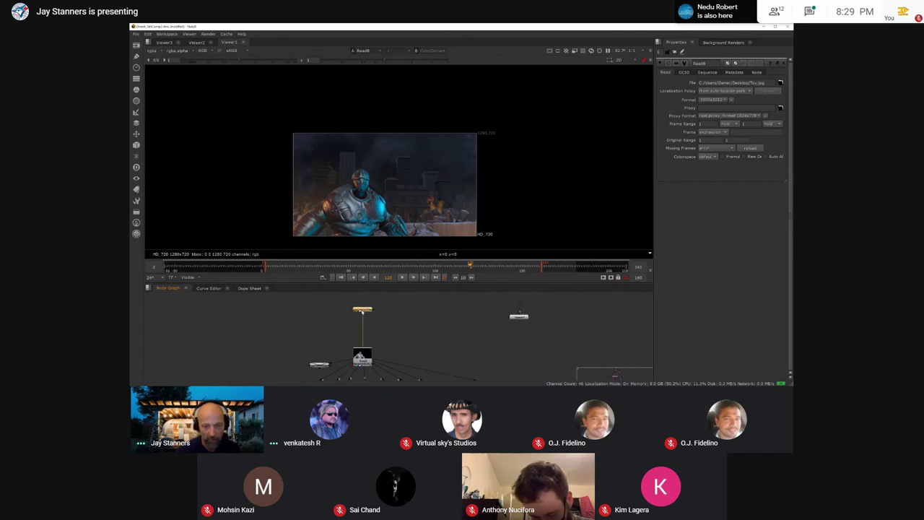
pyautogui.click(362, 309)
pyautogui.press('1')
pyautogui.moveTo(409, 218); pyautogui.dragTo(413, 202, button='middle')
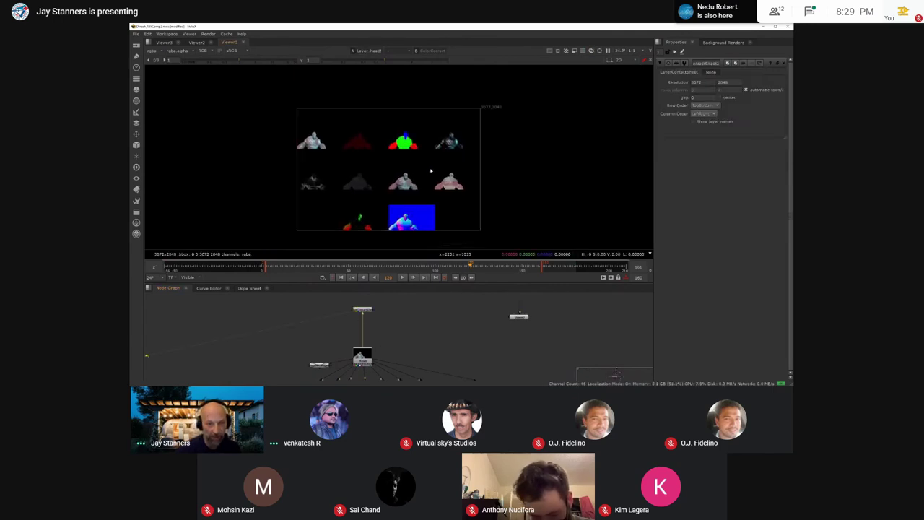
# Step: Examine the render passes in the contact sheet close up, including the reflective robot and the dark red pass in the first row
pyautogui.scroll(3, 437, 171)
pyautogui.moveTo(426, 196); pyautogui.dragTo(445, 181, button='middle')
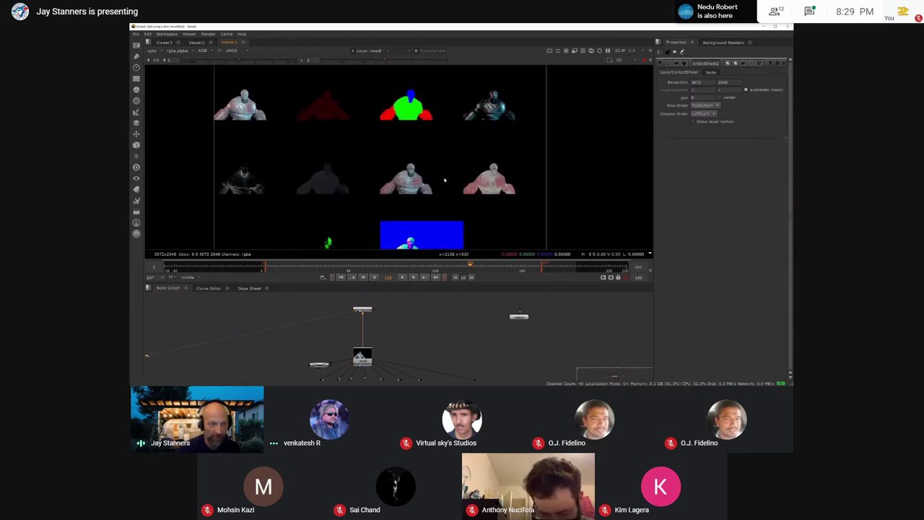
pyautogui.scroll(-2, 438, 187)
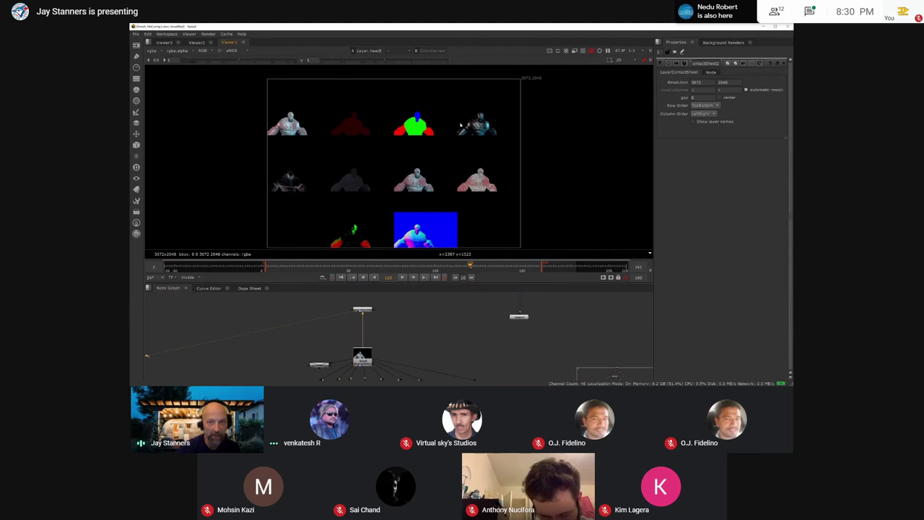
pyautogui.scroll(2, 476, 141)
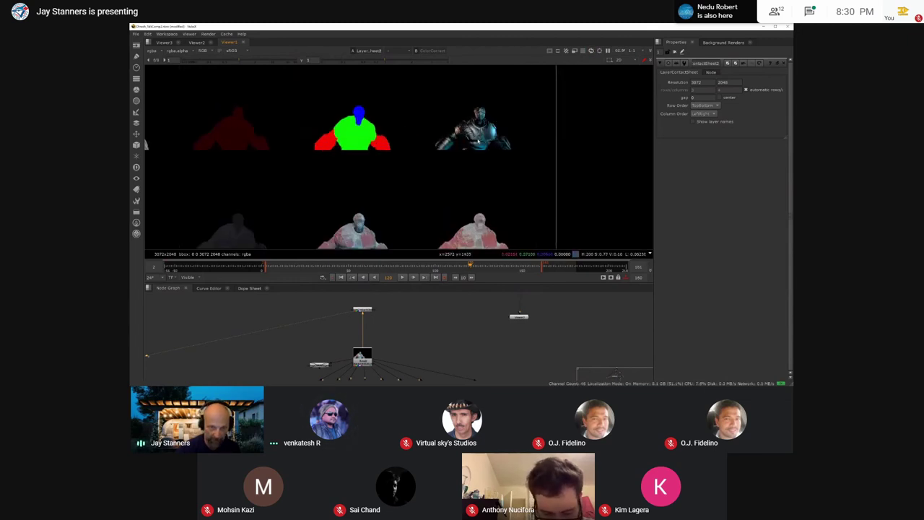
pyautogui.scroll(-2, 445, 192)
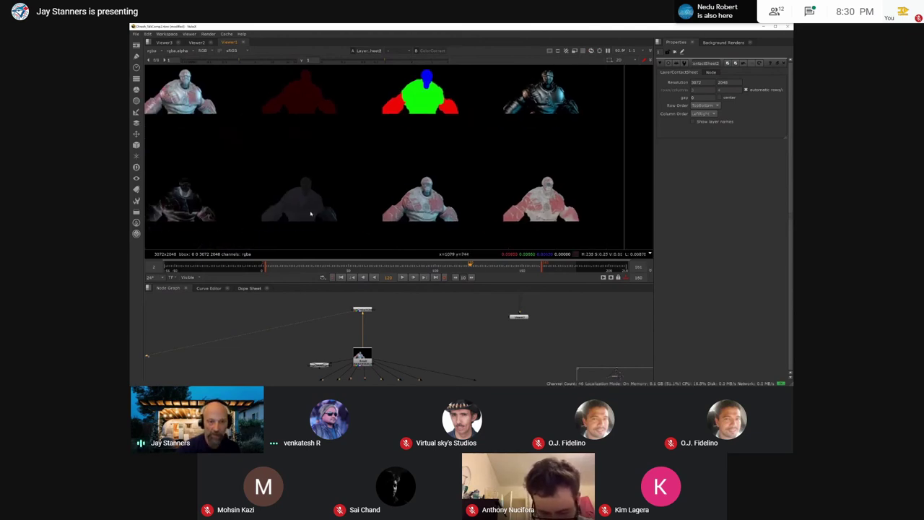
pyautogui.moveTo(332, 149); pyautogui.dragTo(392, 241, button='middle')
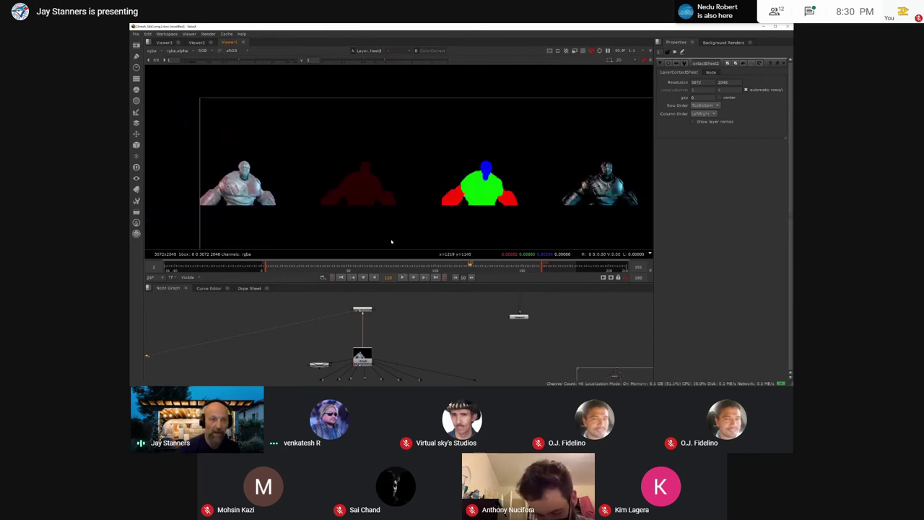
pyautogui.scroll(3, 367, 187)
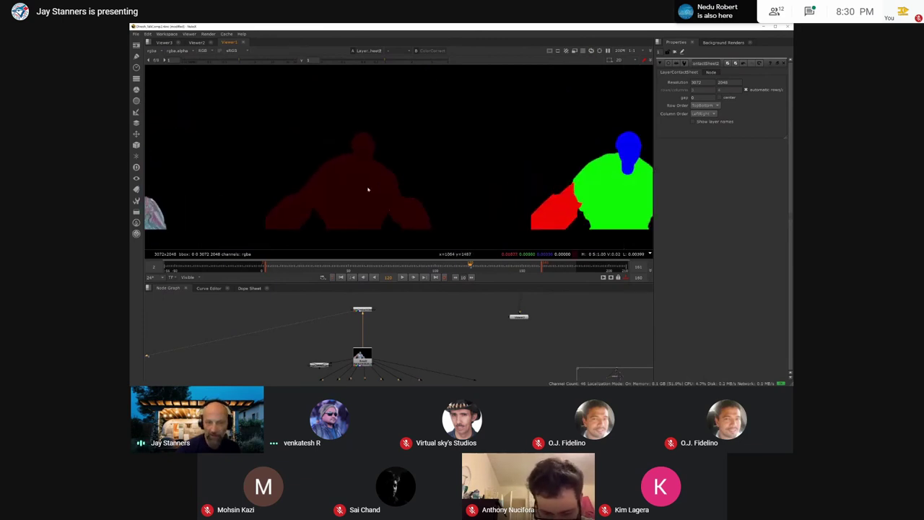
pyautogui.scroll(-3, 368, 188)
pyautogui.scroll(-1, 367, 189)
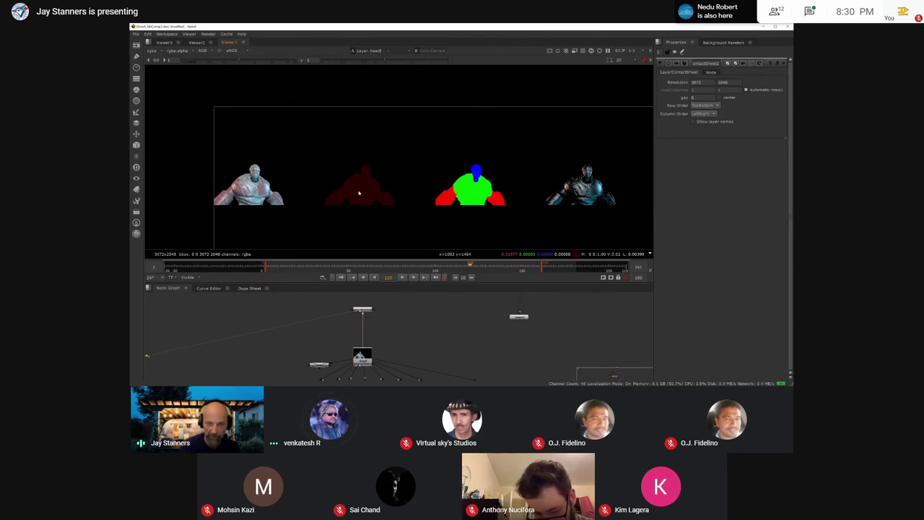
# Step: Turn the meeting microphone on to speak and mute it again, twice
pyautogui.moveTo(407, 505)
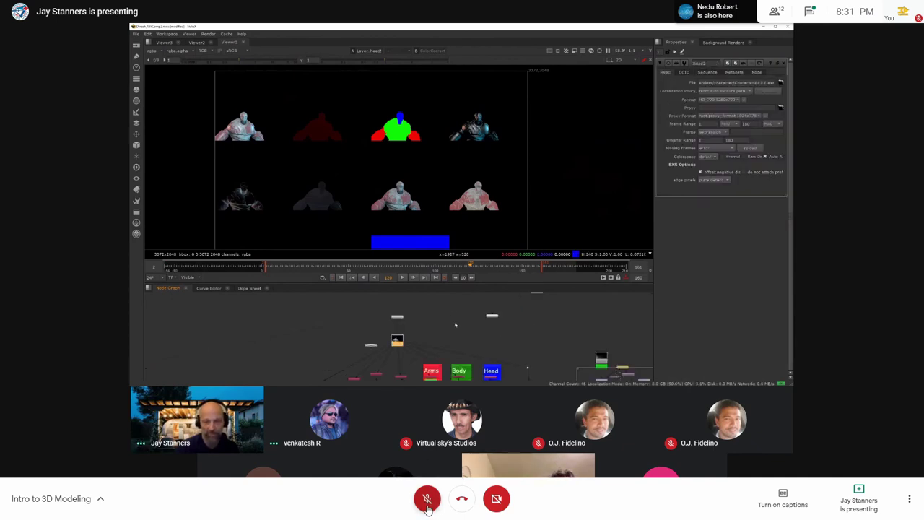
pyautogui.click(428, 505)
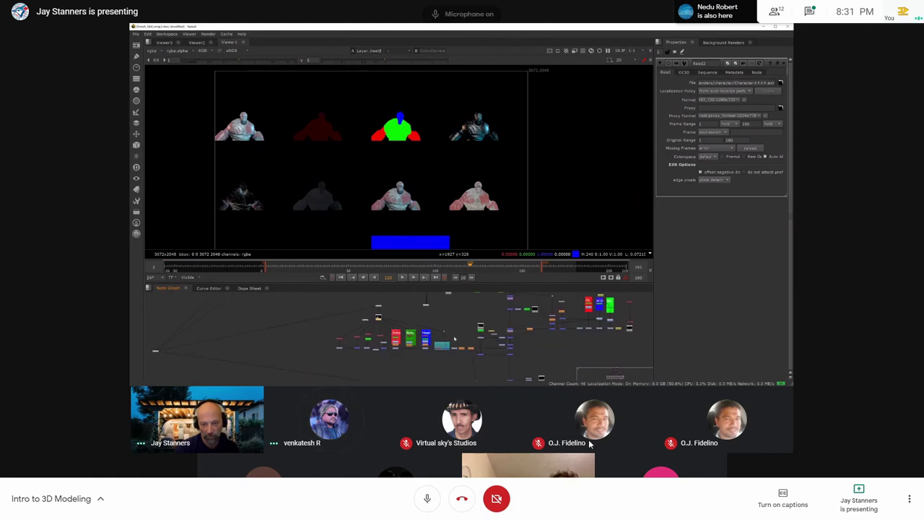
pyautogui.moveTo(589, 444)
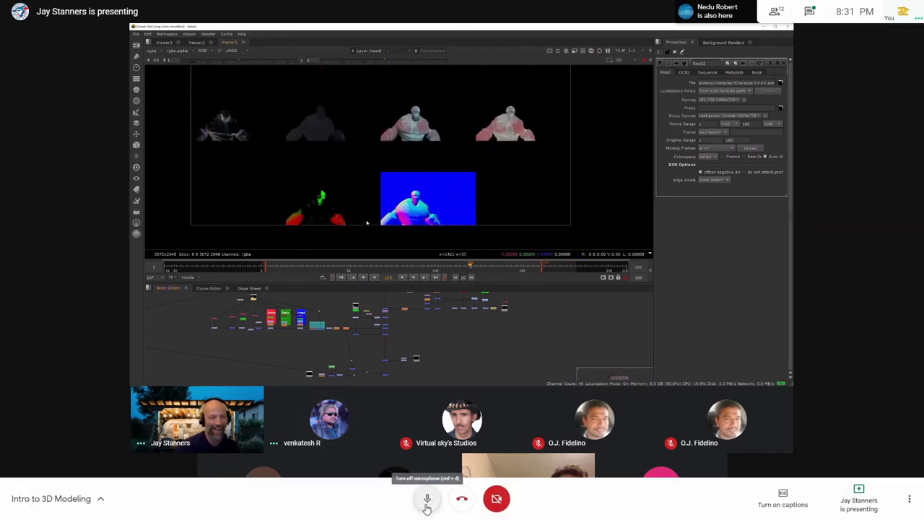
pyautogui.click(426, 502)
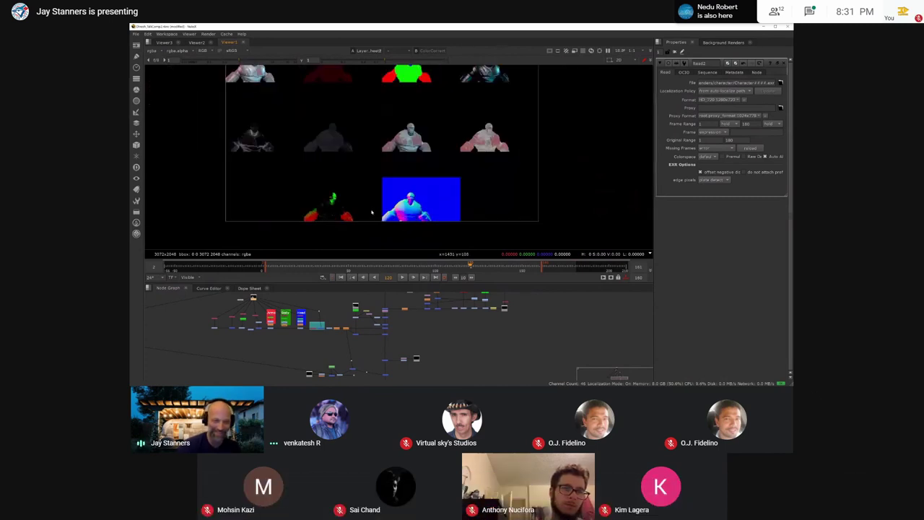
pyautogui.click(427, 500)
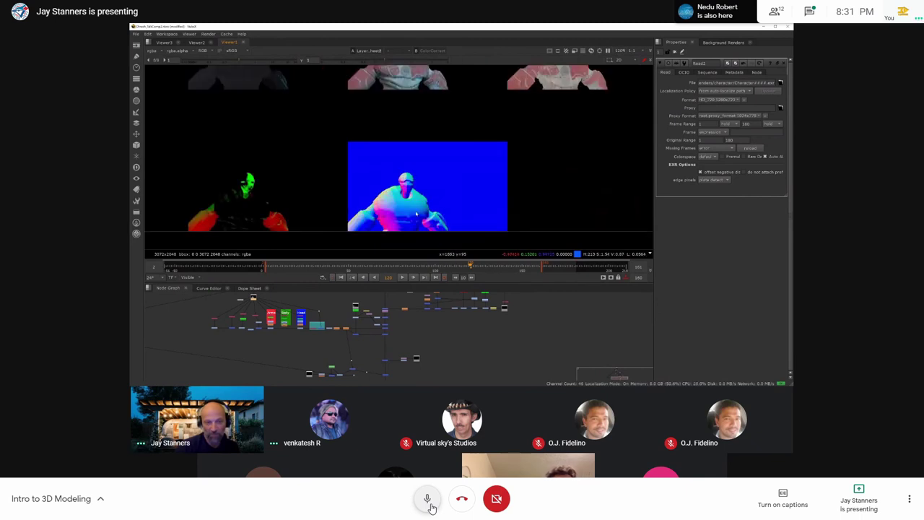
pyautogui.click(427, 500)
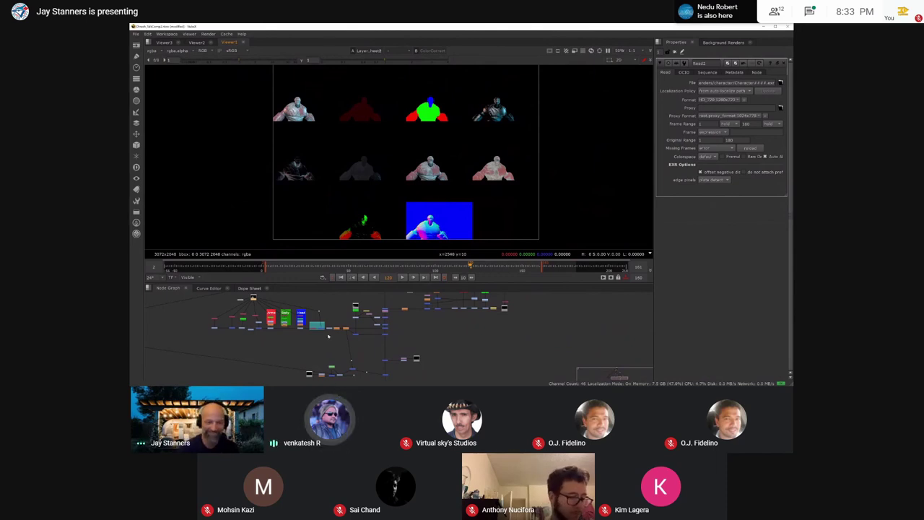
# Step: Enlarge the viewer area and examine the second-row passes of the contact sheet close up
pyautogui.moveTo(407, 382); pyautogui.dragTo(409, 352, button='middle')
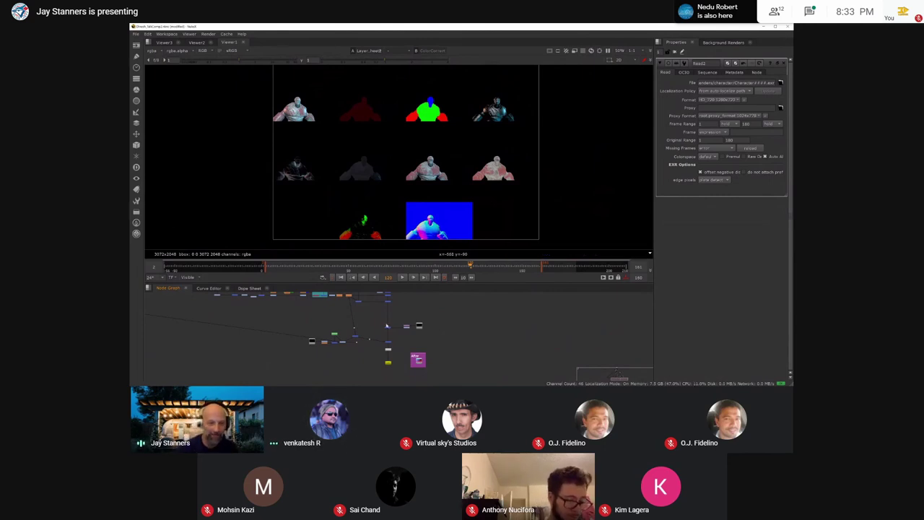
pyautogui.moveTo(418, 284); pyautogui.dragTo(426, 304)
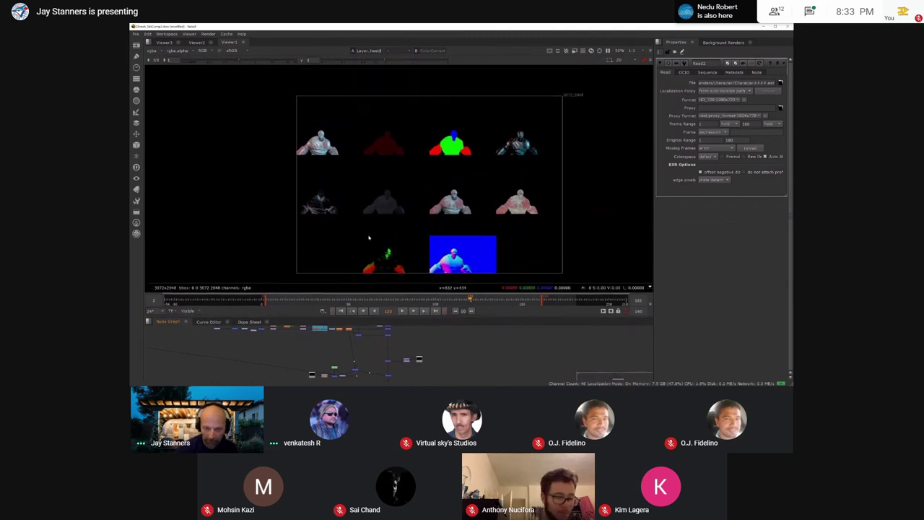
pyautogui.scroll(2, 499, 211)
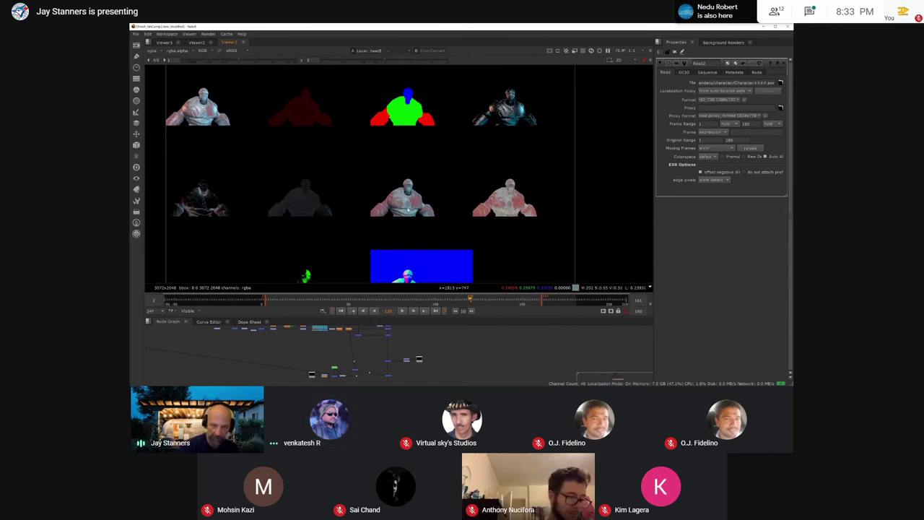
pyautogui.moveTo(408, 209); pyautogui.dragTo(424, 214, button='middle')
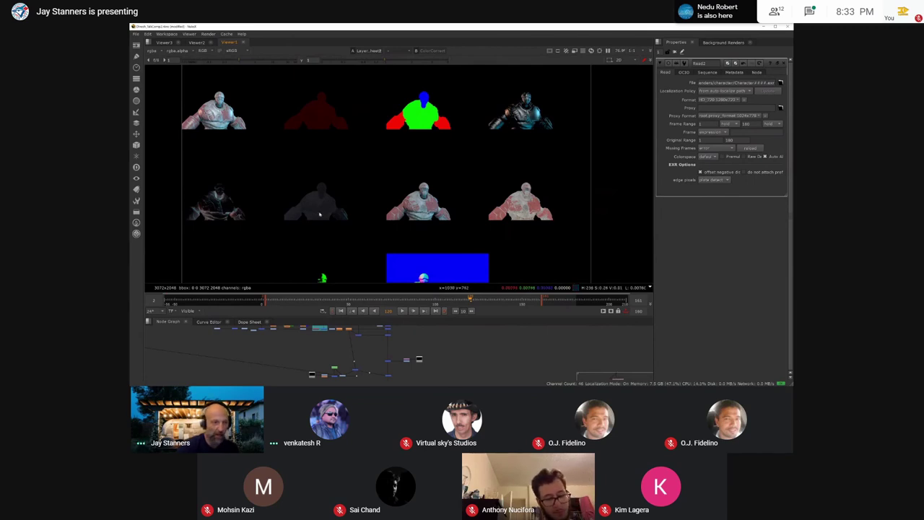
pyautogui.scroll(3, 322, 209)
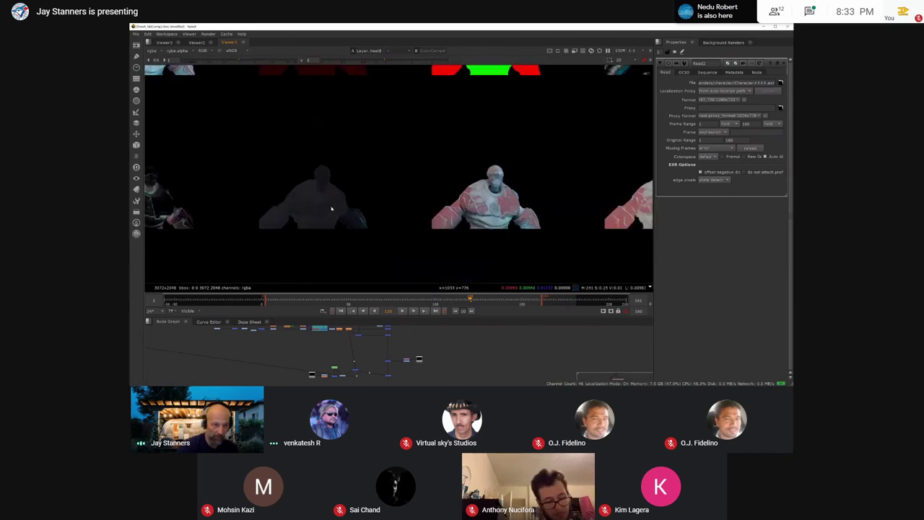
pyautogui.scroll(-2, 332, 208)
pyautogui.moveTo(190, 205); pyautogui.dragTo(289, 209, button='middle')
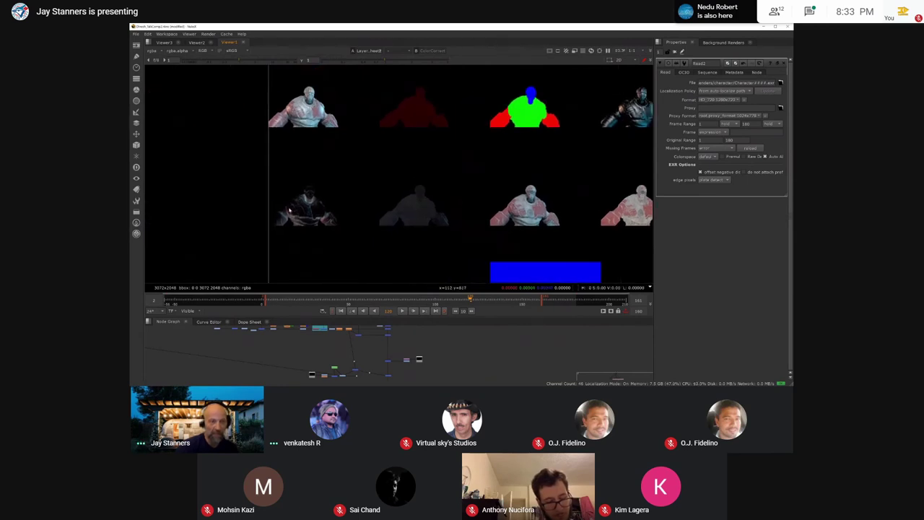
pyautogui.scroll(3, 293, 206)
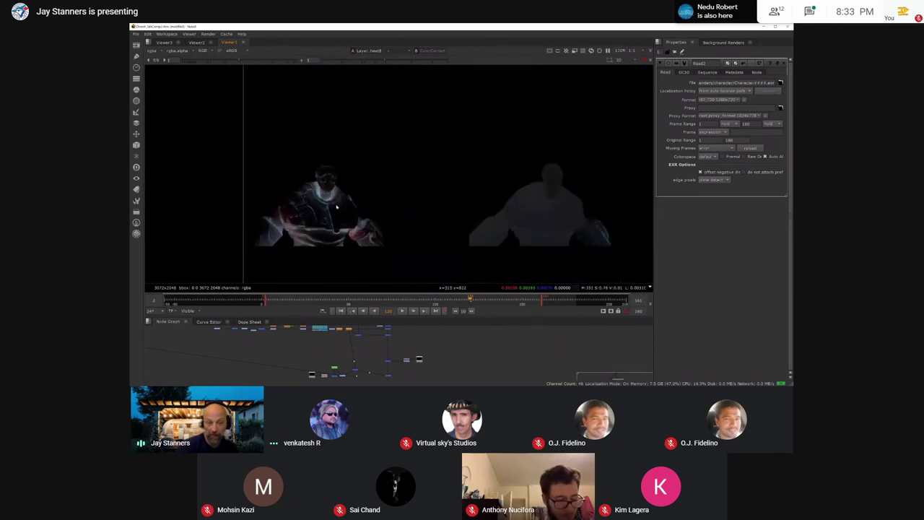
pyautogui.scroll(-4, 336, 207)
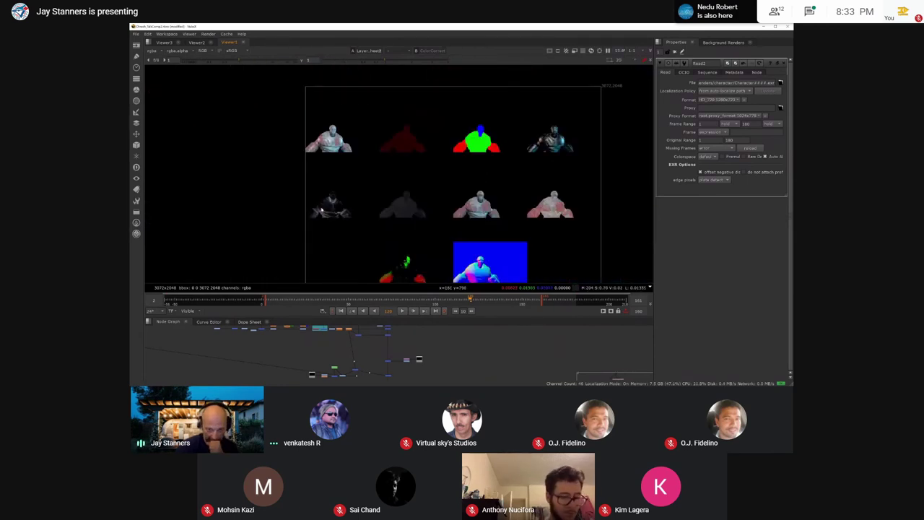
# Step: Examine the reflective robot pass and the red, green and blue matte pass close up, and compare them with the whole contact sheet
pyautogui.moveTo(549, 147); pyautogui.dragTo(425, 207, button='middle')
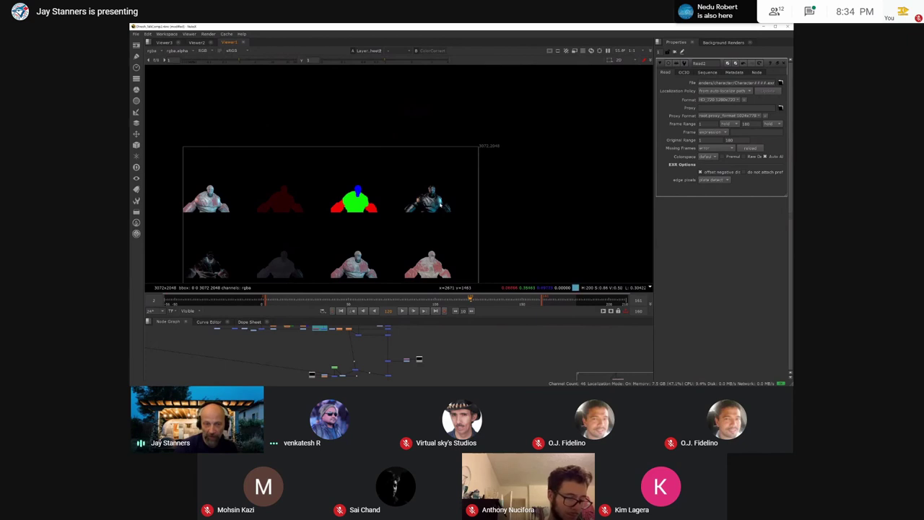
pyautogui.scroll(6, 439, 204)
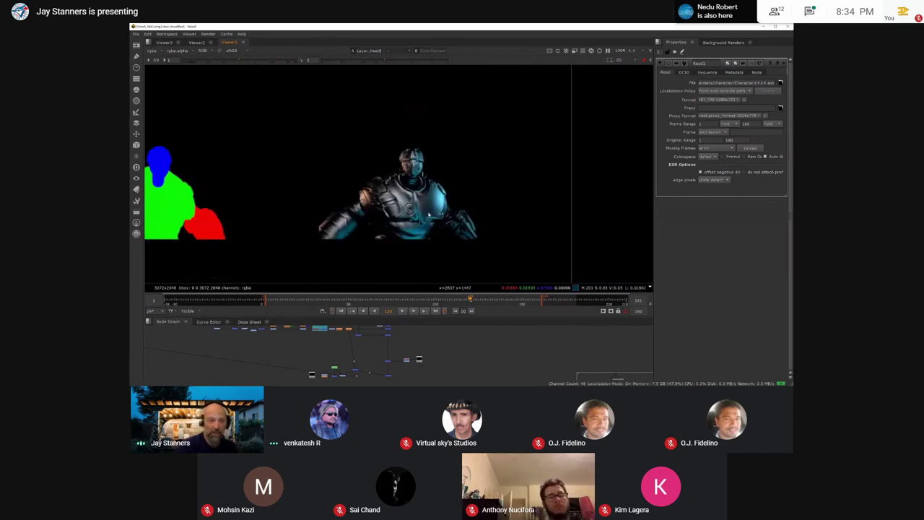
pyautogui.scroll(-3, 429, 215)
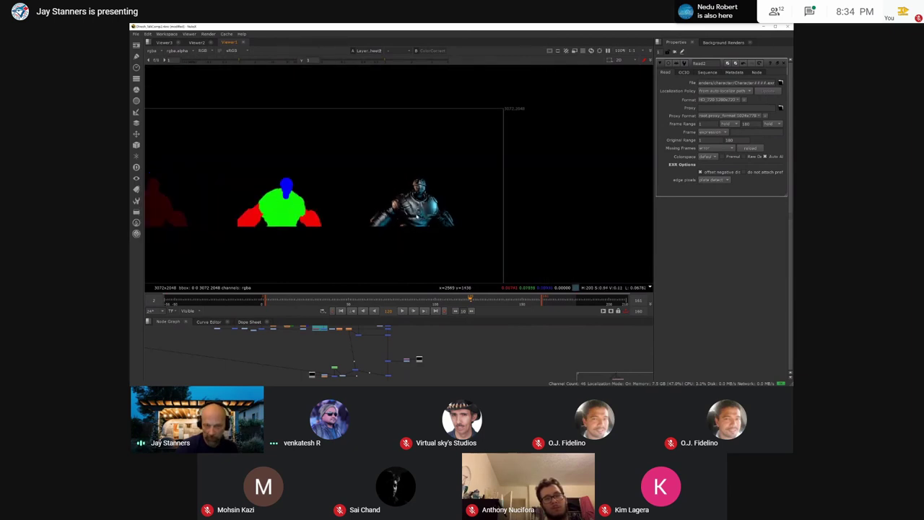
pyautogui.moveTo(383, 217); pyautogui.dragTo(496, 212, button='middle')
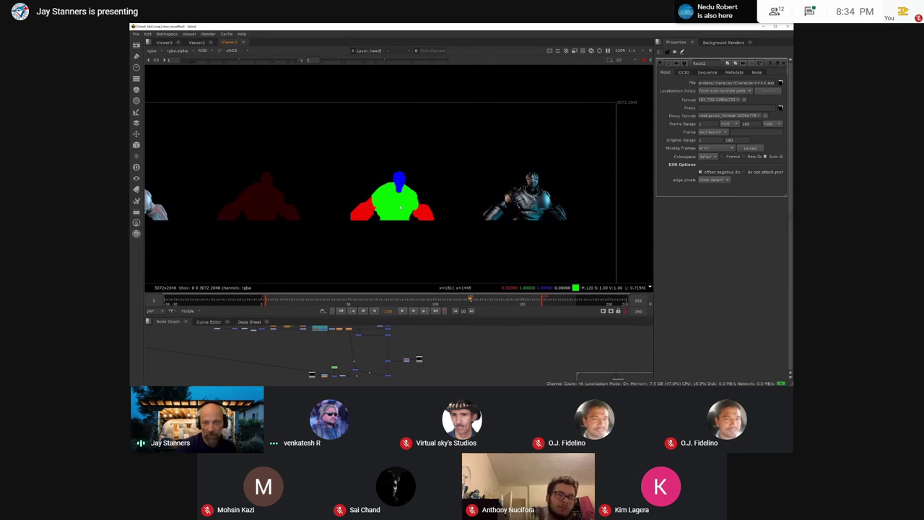
pyautogui.scroll(3, 400, 211)
pyautogui.scroll(-1, 396, 211)
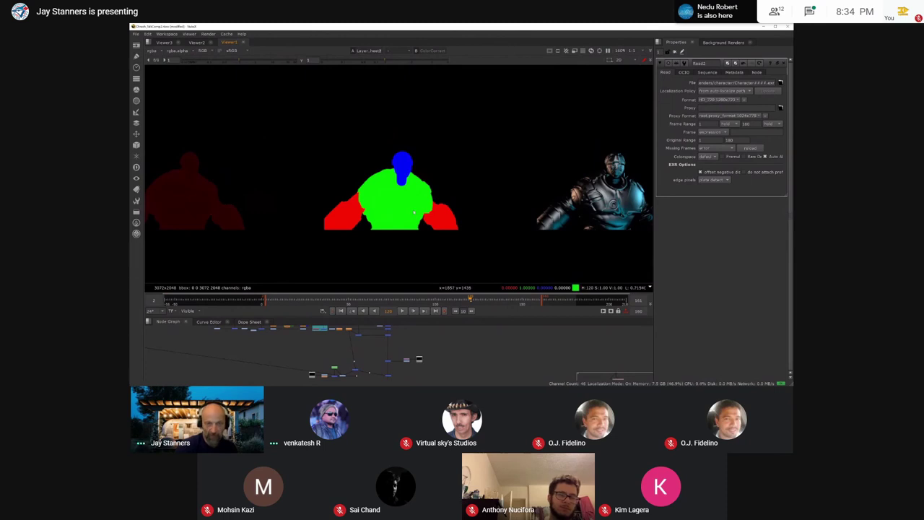
pyautogui.scroll(-8, 412, 213)
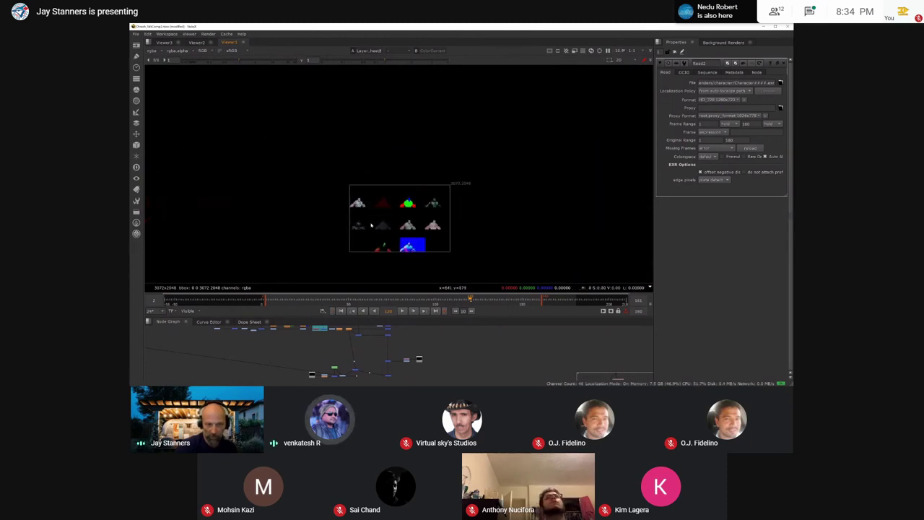
pyautogui.scroll(8, 402, 221)
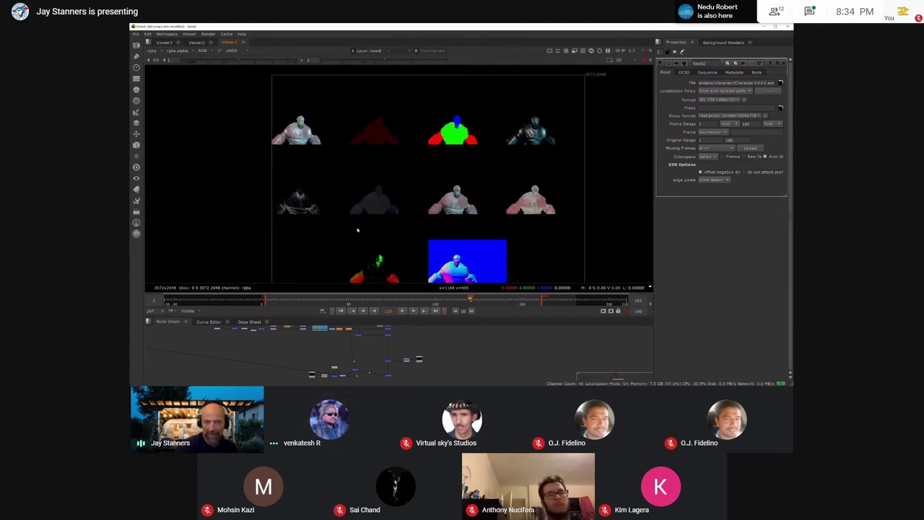
pyautogui.moveTo(523, 231); pyautogui.dragTo(496, 219, button='middle')
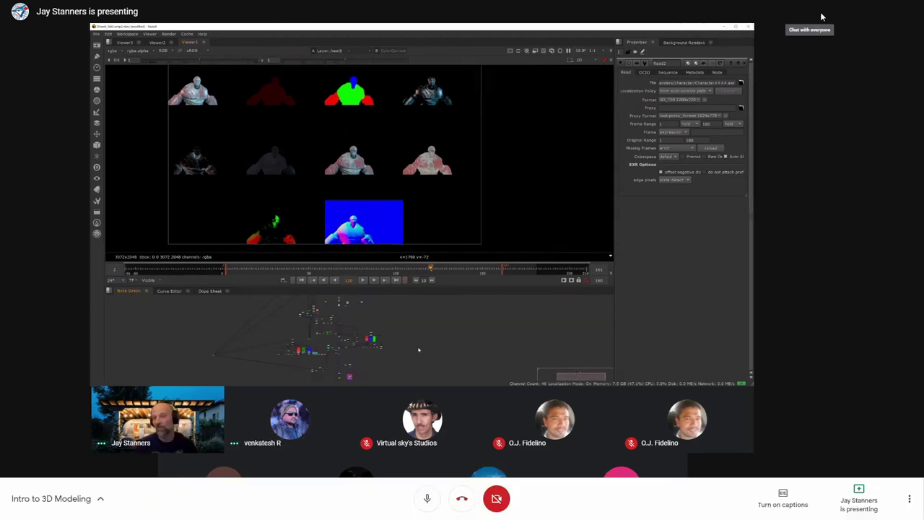
# Step: Open the meeting chat to read the participants' messages
pyautogui.click(811, 12)
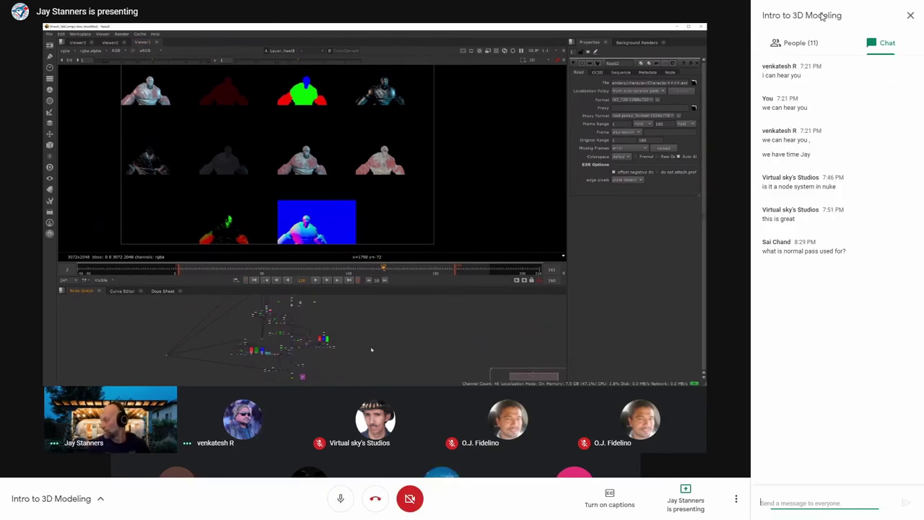
# Step: Close the meeting chat and mute the microphone
pyautogui.click(911, 15)
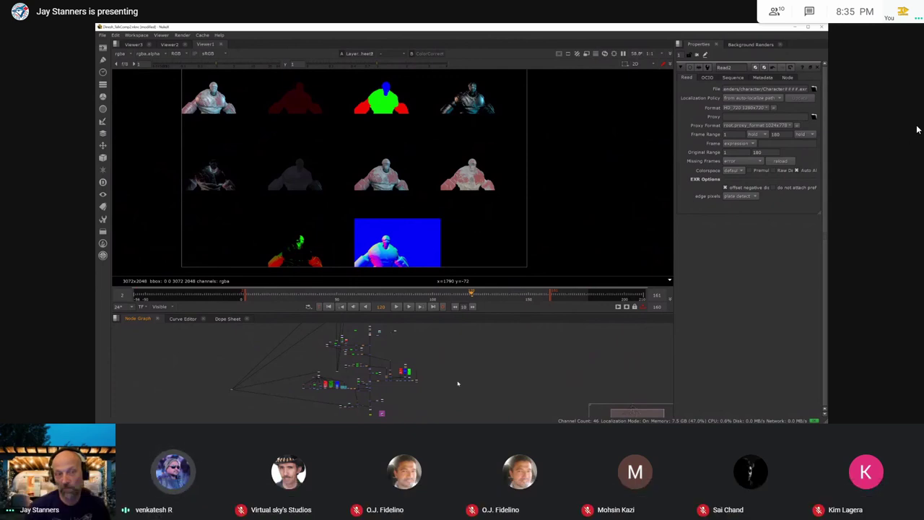
pyautogui.moveTo(397, 515)
pyautogui.click(426, 499)
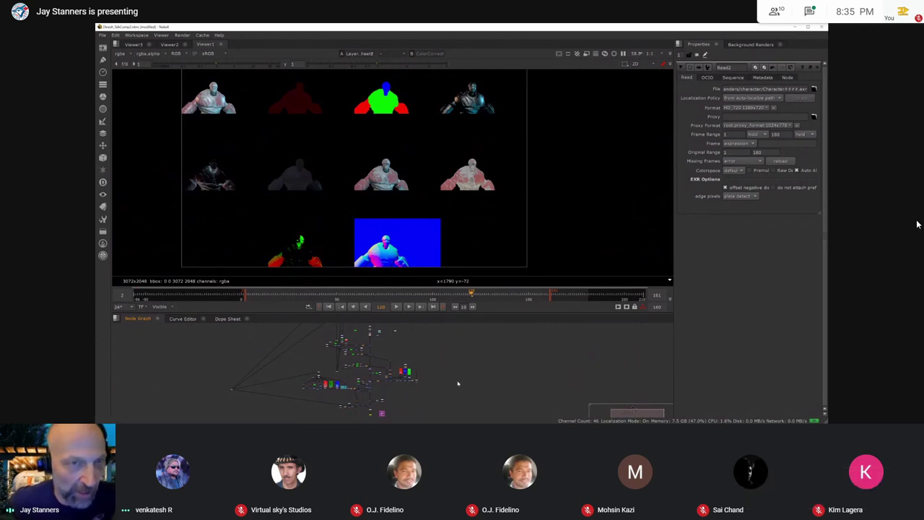
# Step: Read the participants' new questions in the meeting chat, close it and mute the microphone again
pyautogui.click(809, 12)
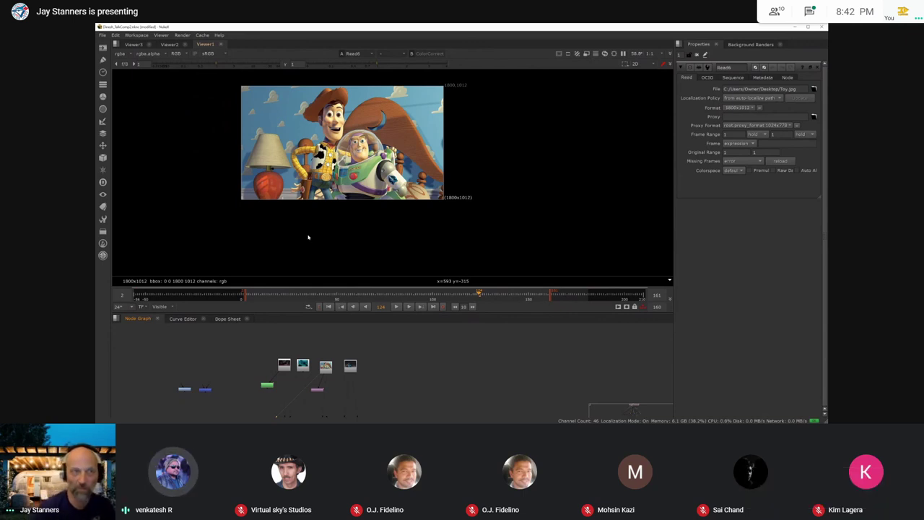
pyautogui.click(836, 27)
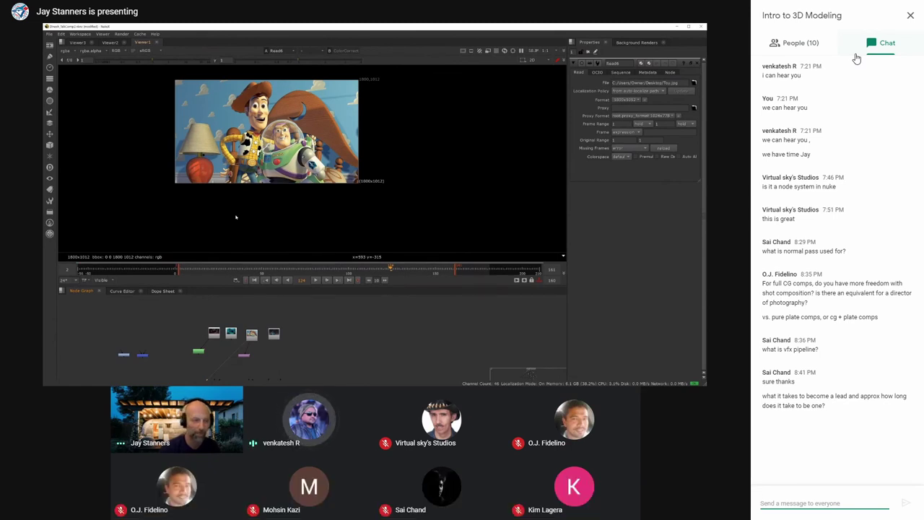
pyautogui.click(910, 15)
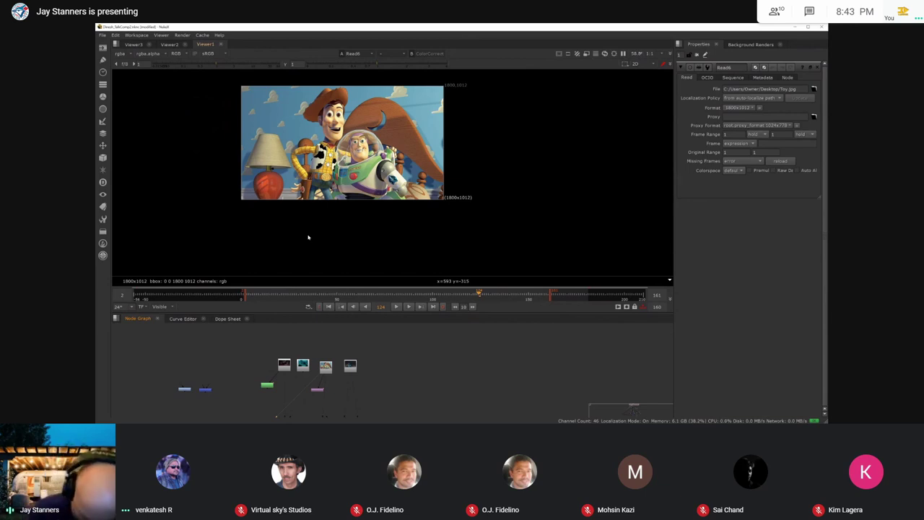
pyautogui.click(427, 498)
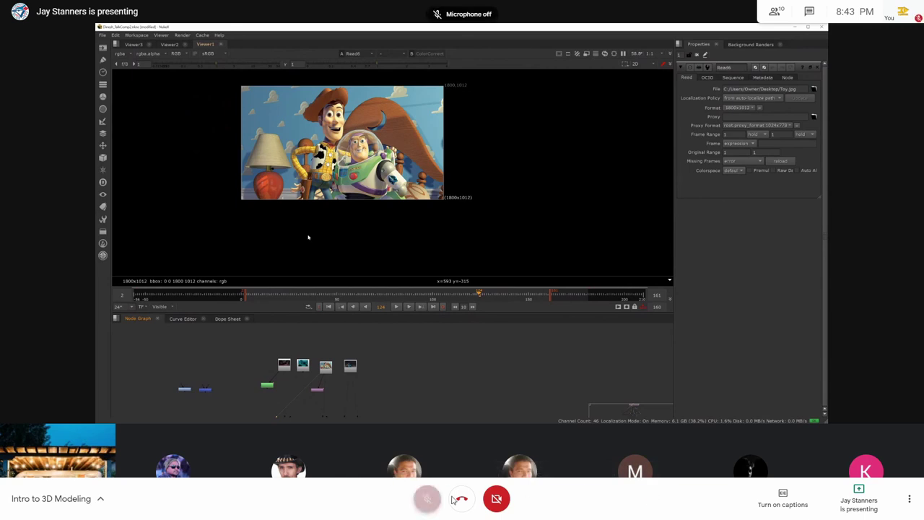
# Step: Turn the microphone on to speak and show the list of people in the call
pyautogui.moveTo(872, 438)
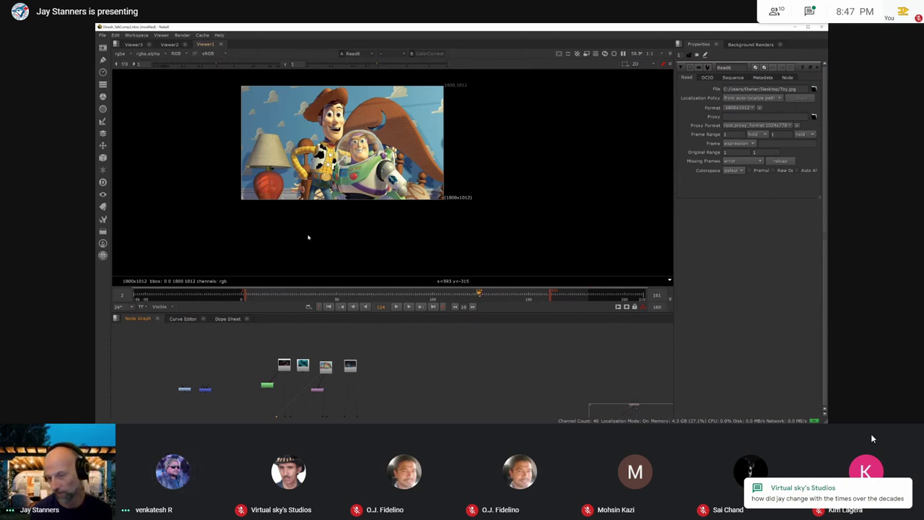
pyautogui.moveTo(355, 514)
pyautogui.click(426, 499)
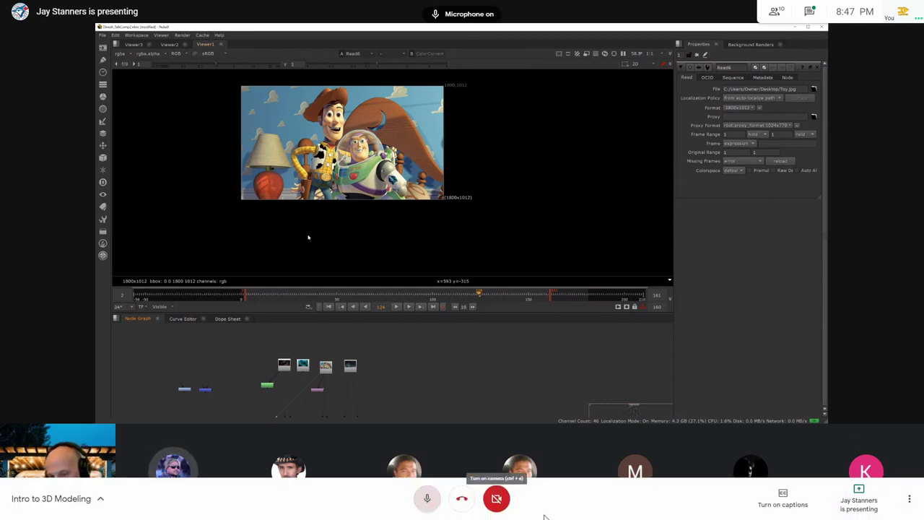
pyautogui.click(76, 504)
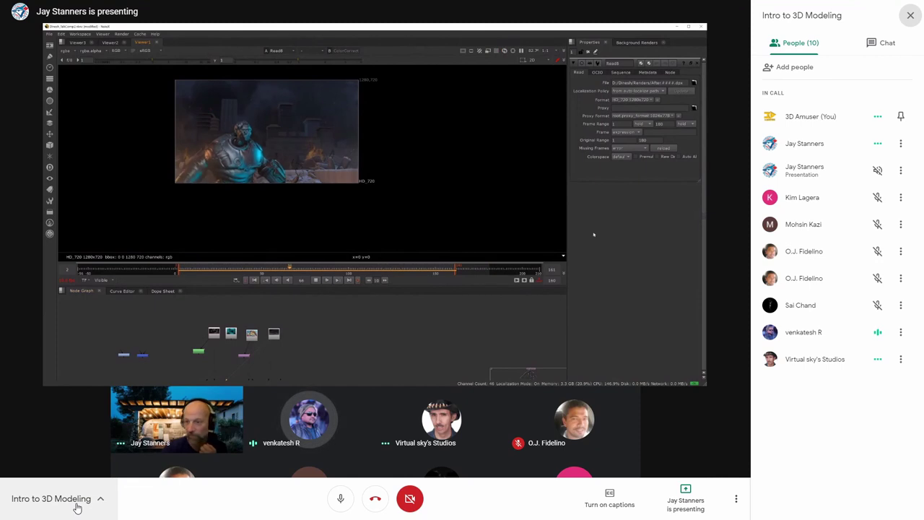